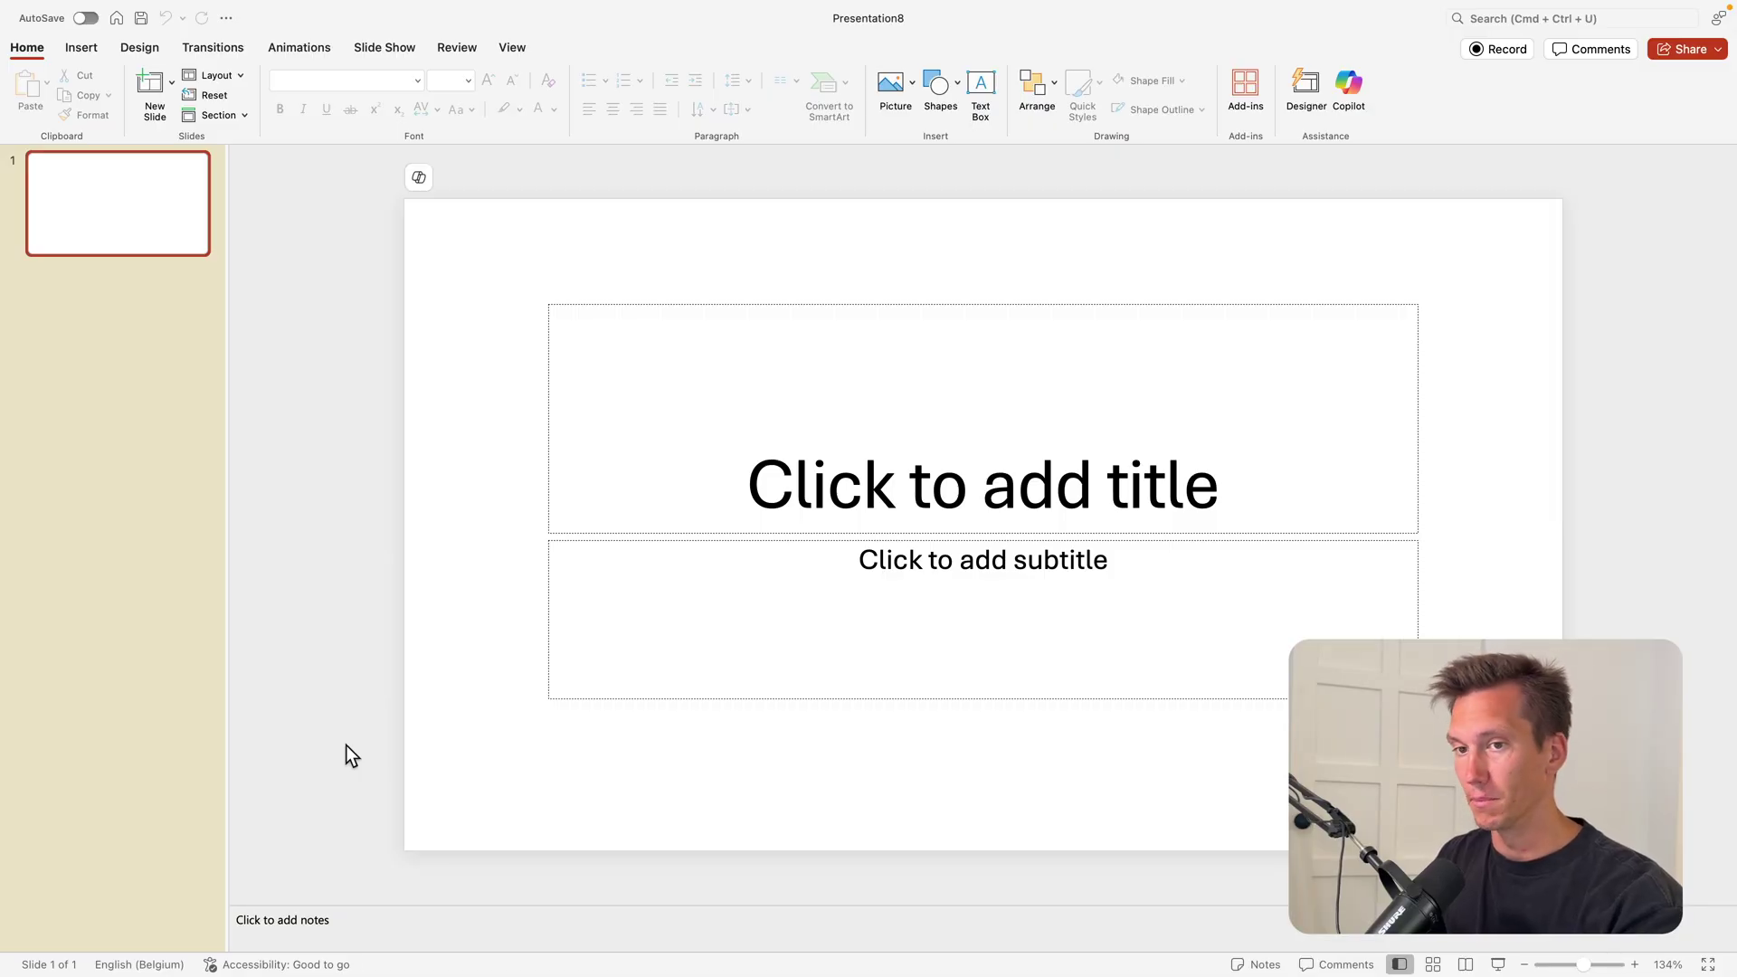
Switch slide 1 to the Blank layout and apply the 01 Future Purple colour scheme.
{"action": "left_click", "coordinate": [222, 76]}
{"action": "left_click", "coordinate": [316, 203]}
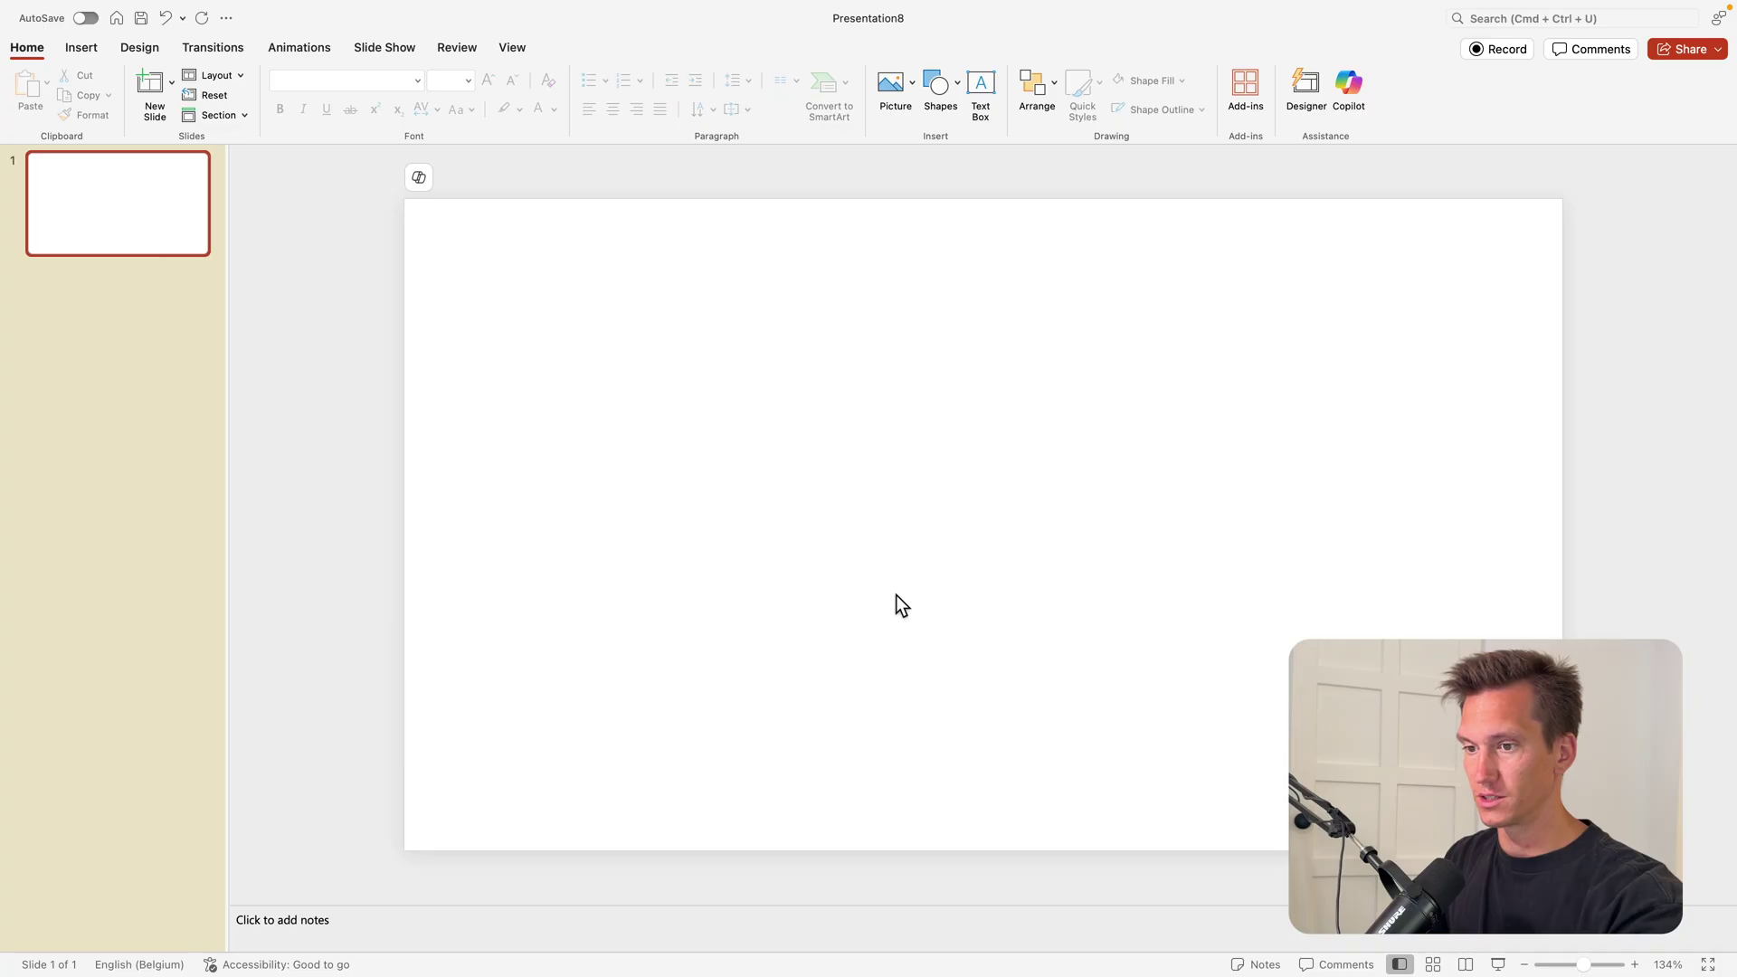
{"action": "left_click", "coordinate": [142, 49]}
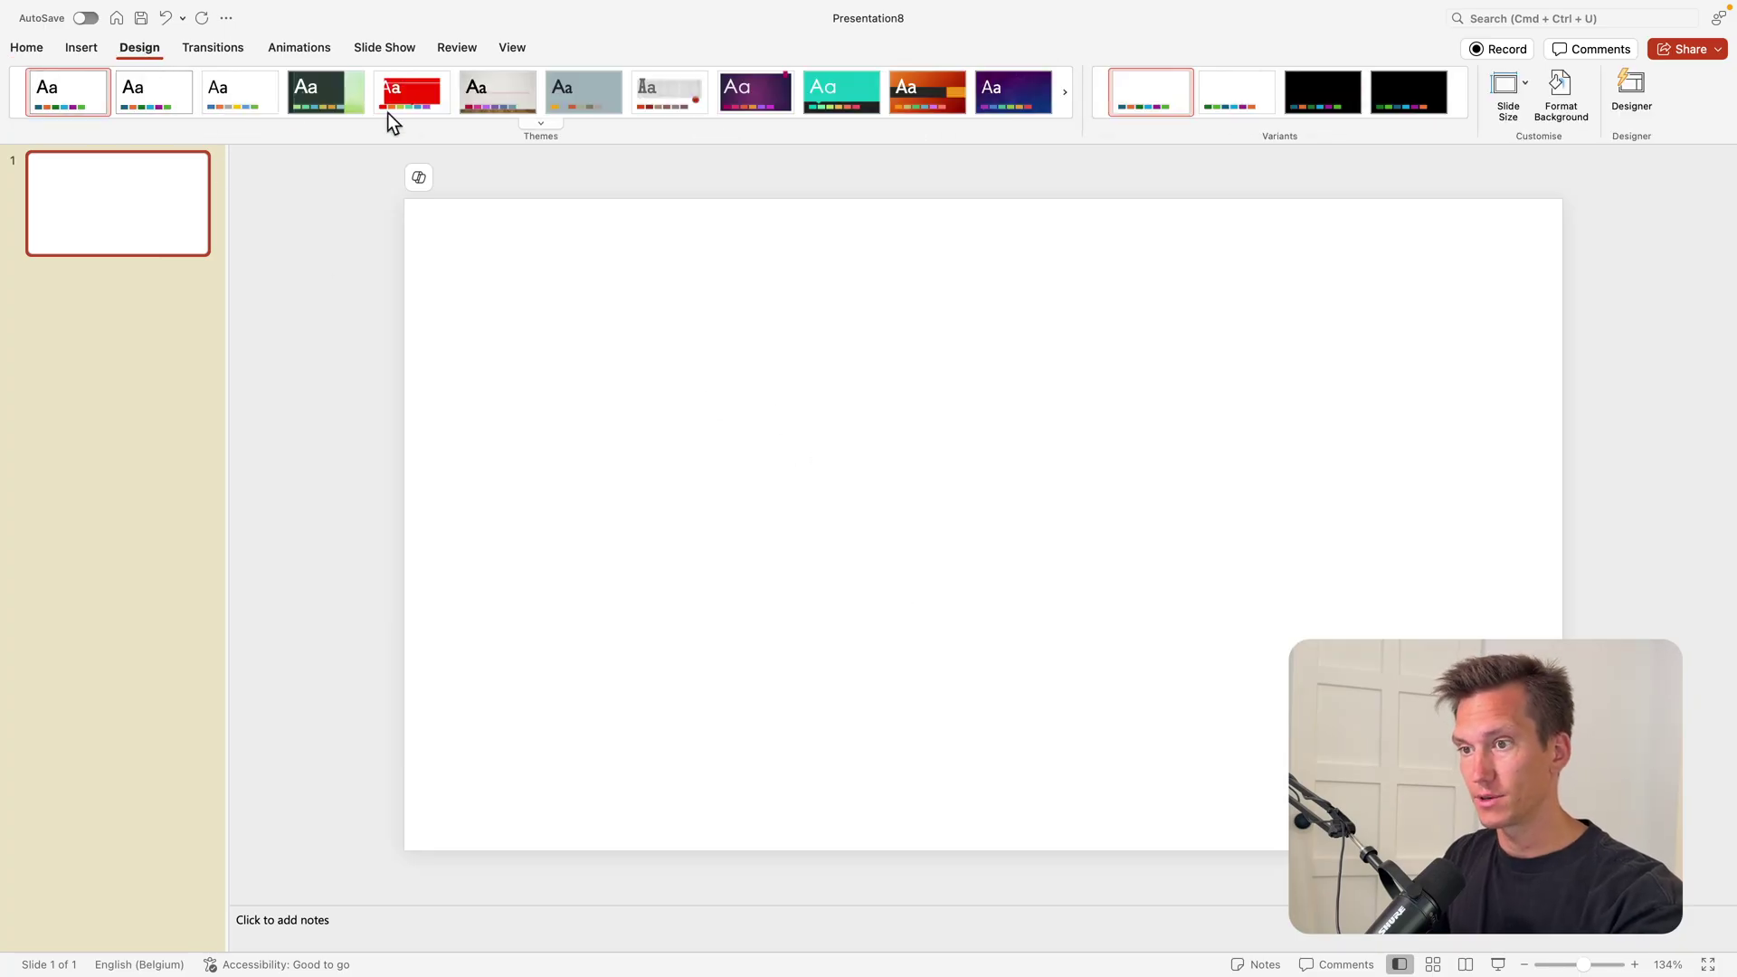
{"action": "left_click", "coordinate": [1280, 123]}
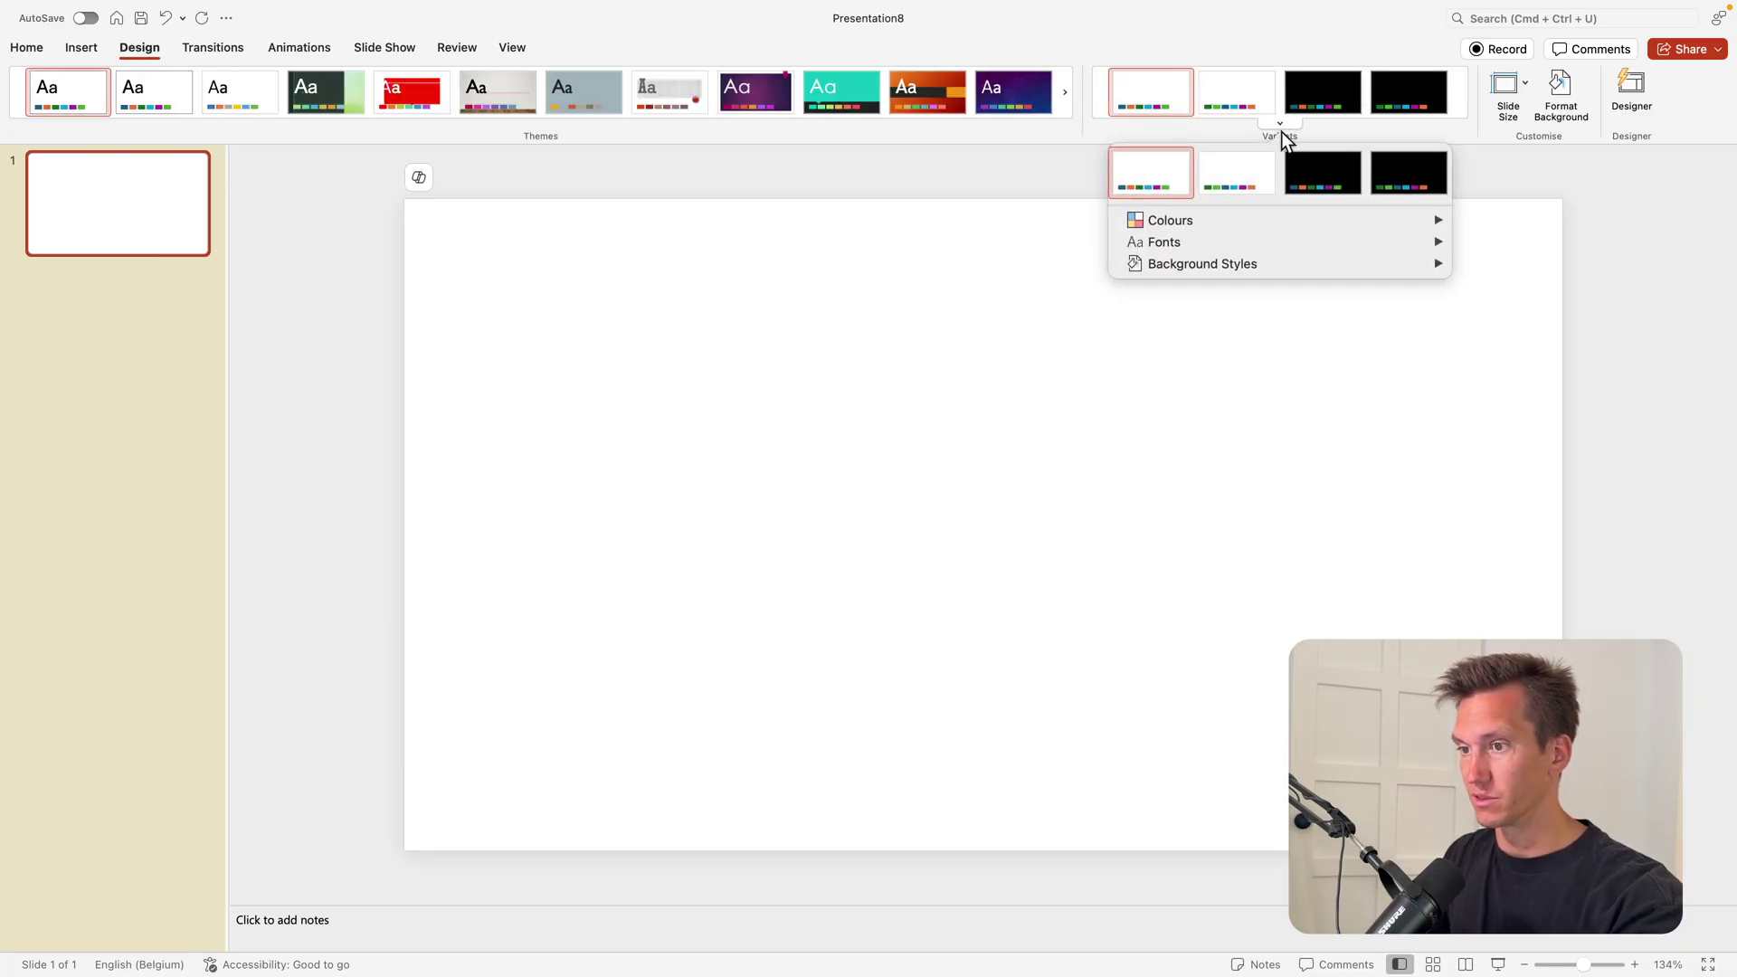
{"action": "mouse_move", "coordinate": [1333, 225]}
{"action": "scroll", "coordinate": [1608, 362], "scroll_direction": "up", "scroll_amount": 15}
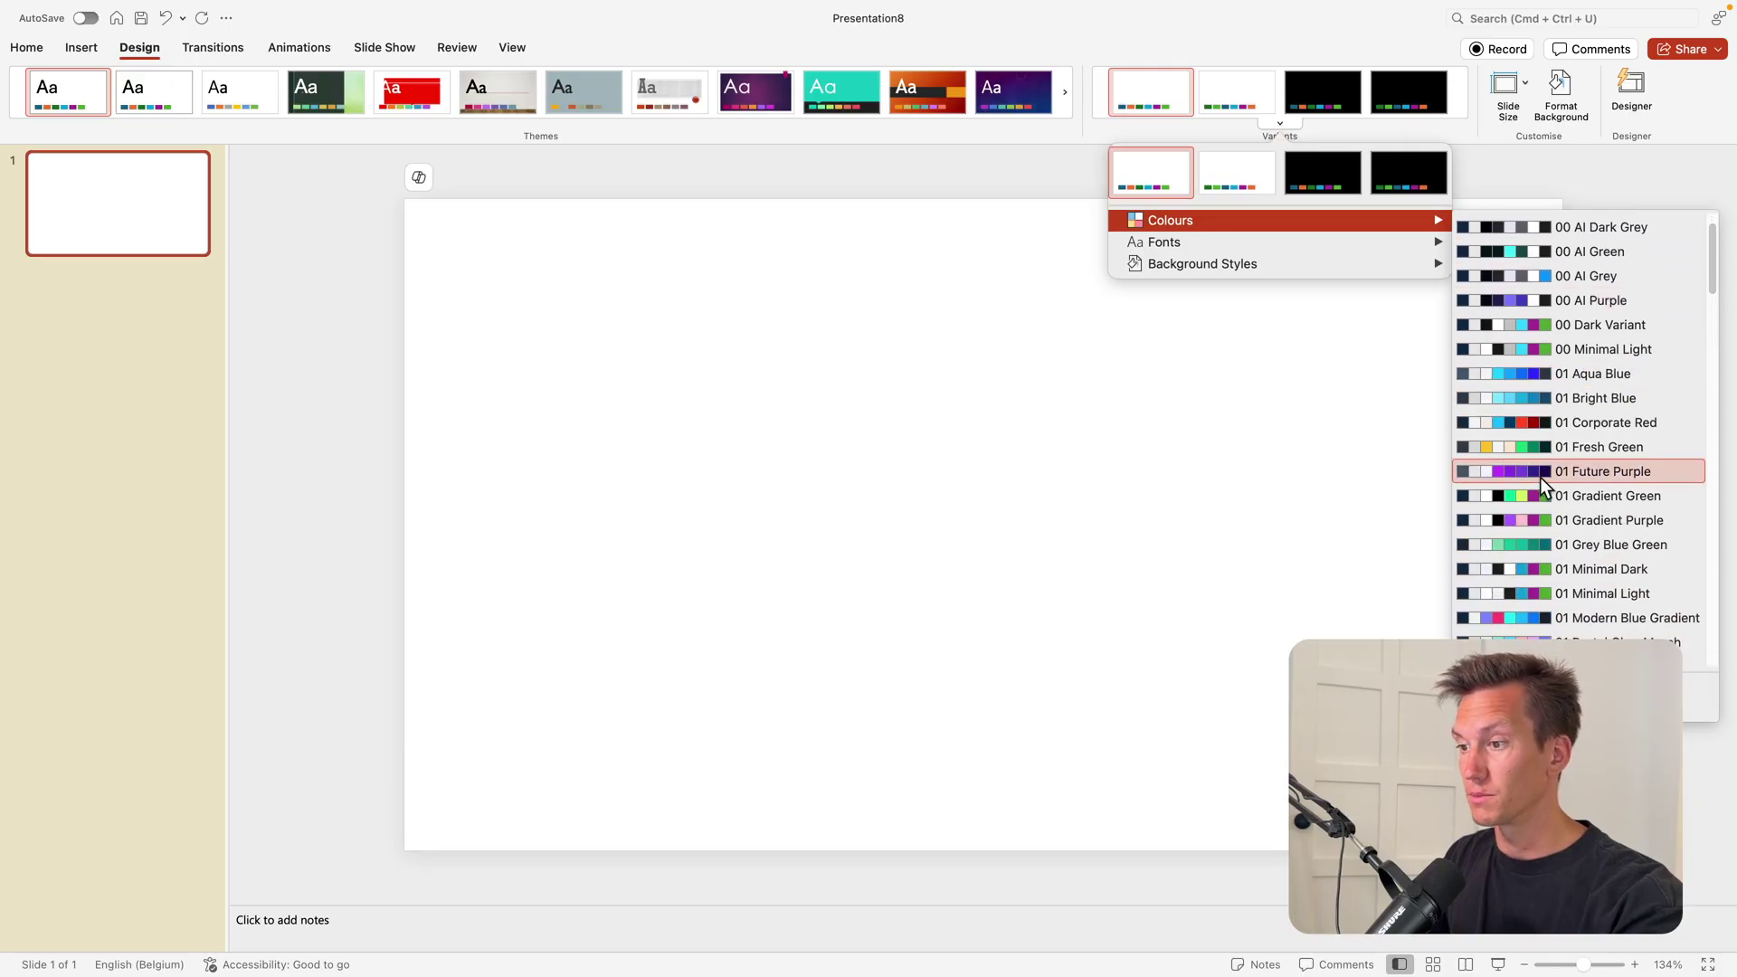
{"action": "left_click", "coordinate": [1540, 476]}
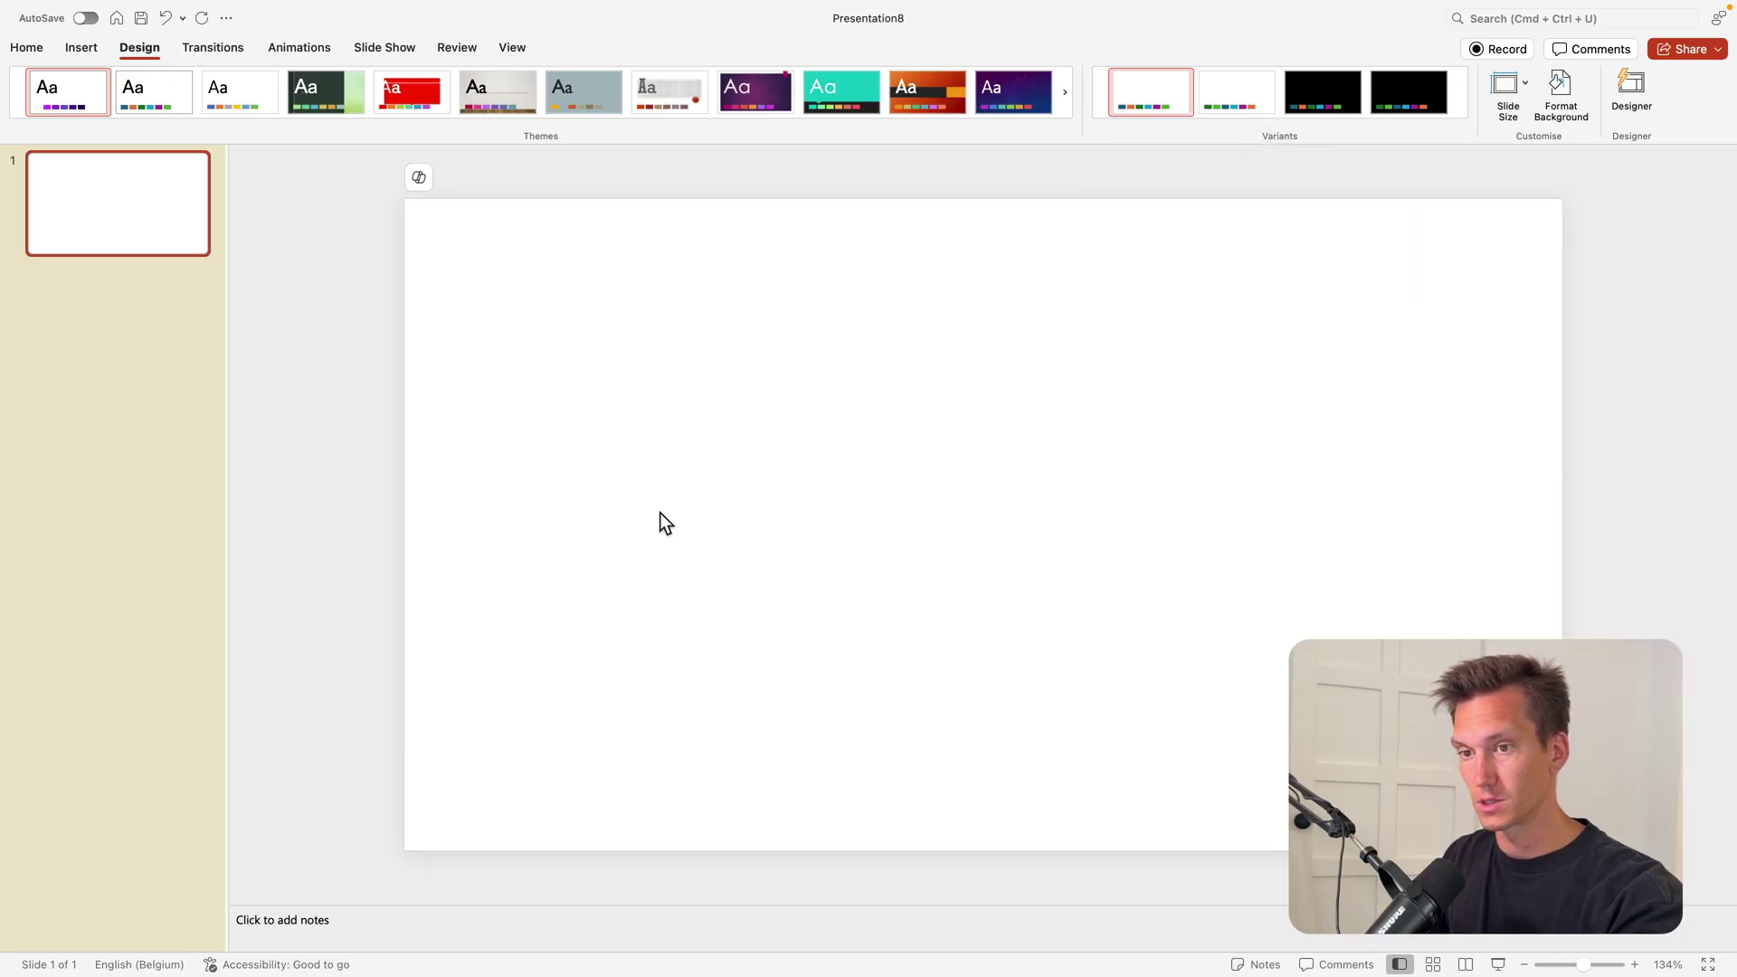
{"action": "left_click", "coordinate": [26, 47]}
Give the slide background a dark navy radial preset gradient fill and select its second stop.
{"action": "right_click", "coordinate": [930, 442]}
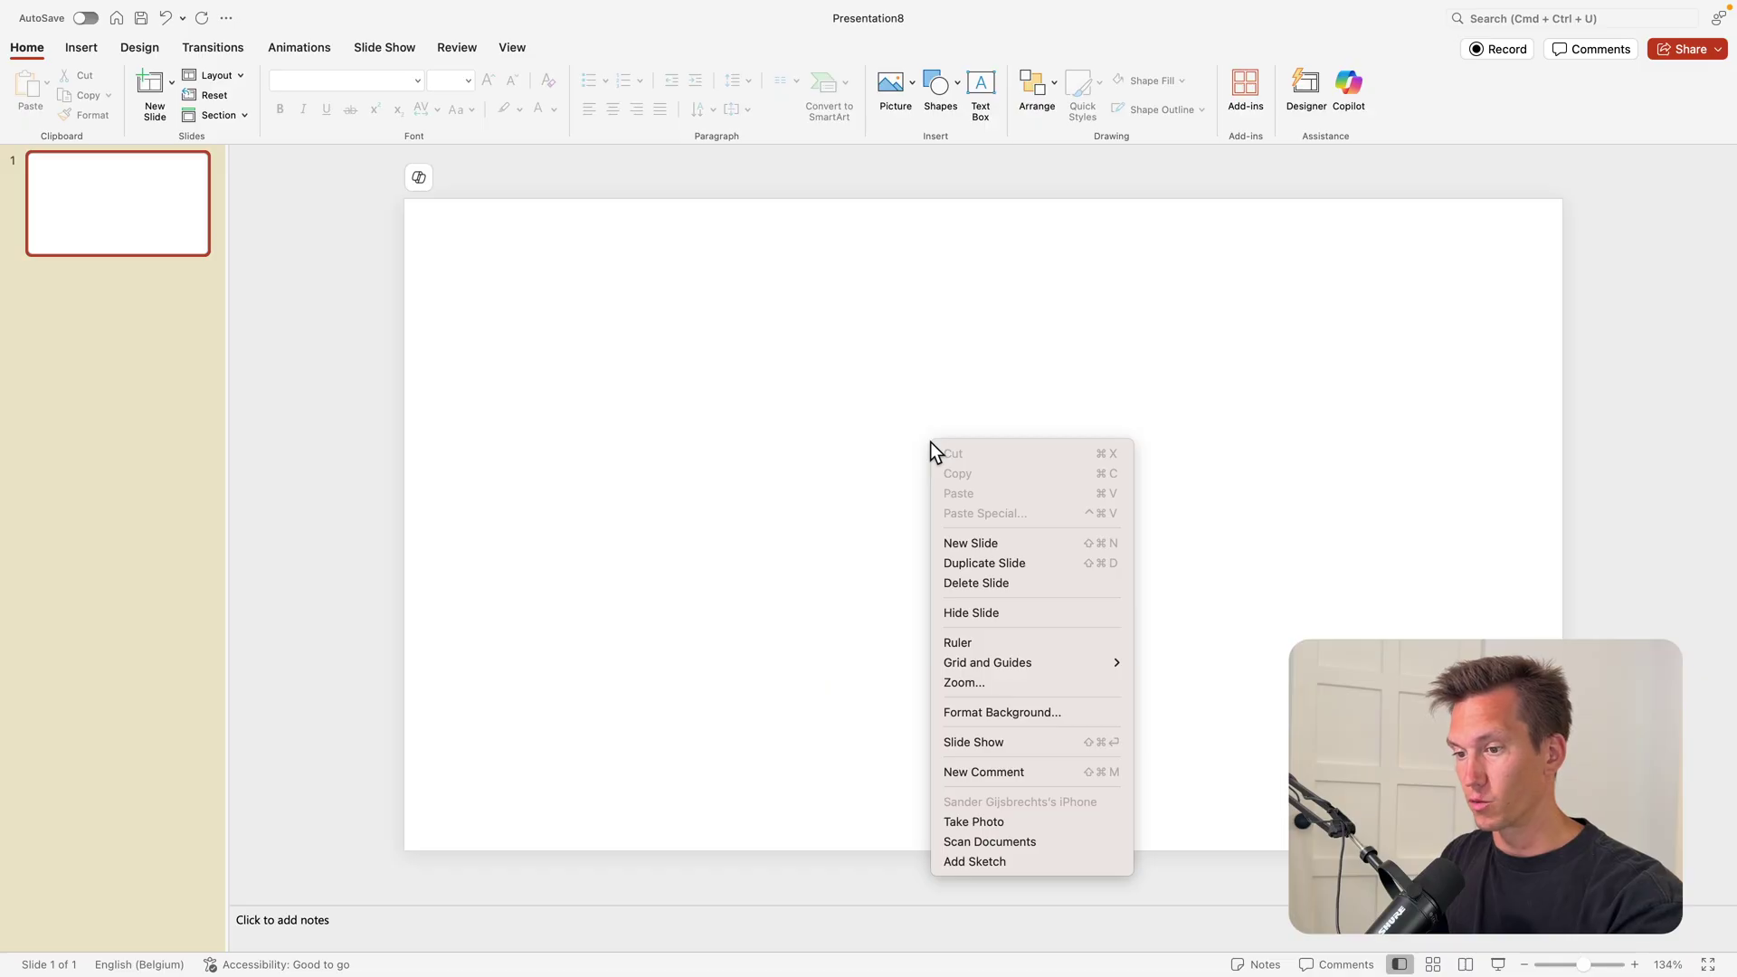
{"action": "left_click", "coordinate": [1055, 713]}
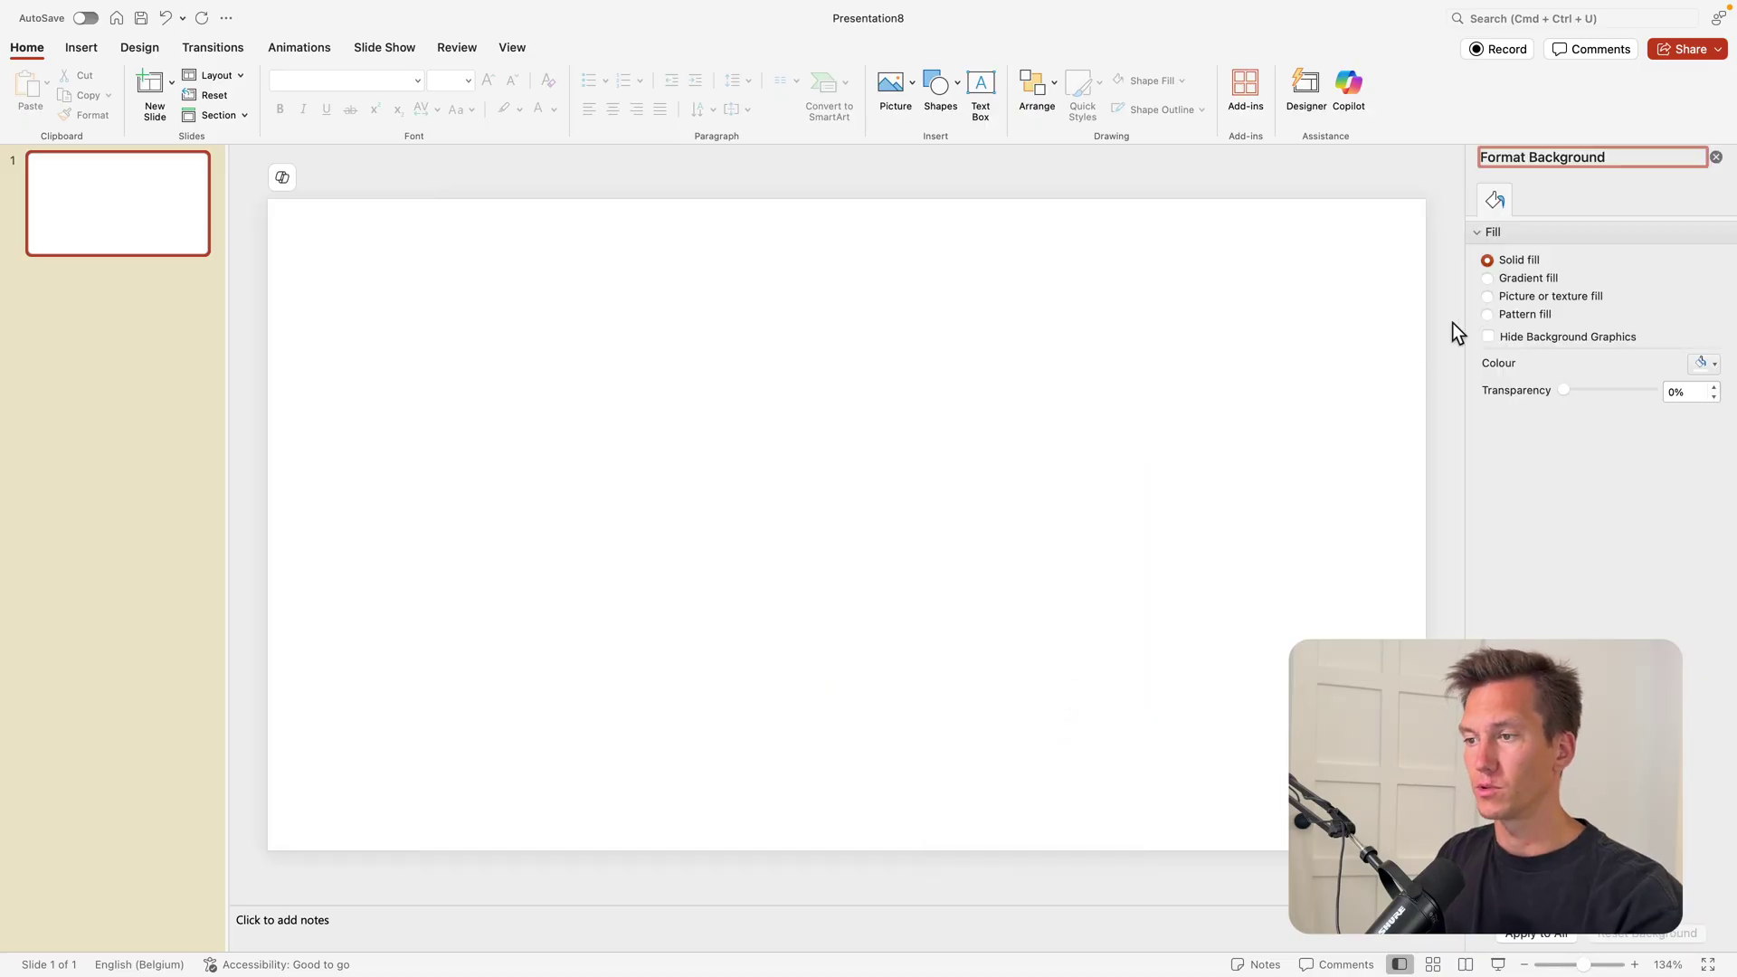
{"action": "left_click", "coordinate": [1487, 278]}
{"action": "left_click", "coordinate": [1704, 364]}
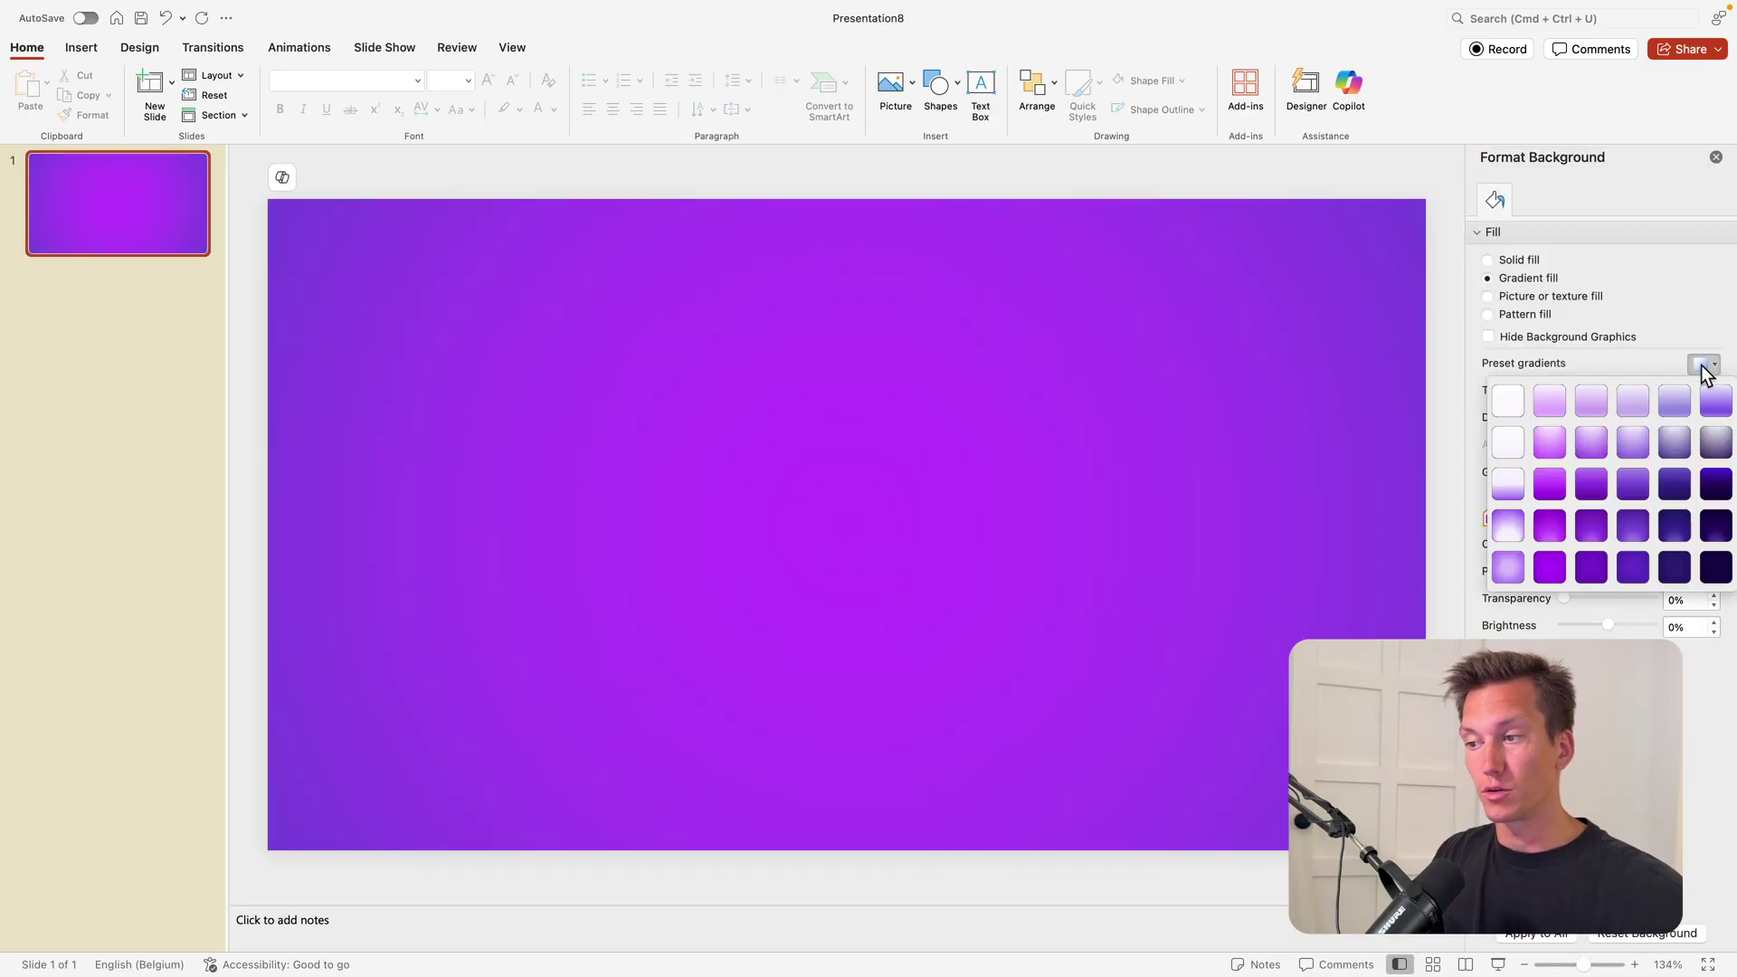
{"action": "left_click", "coordinate": [1685, 574]}
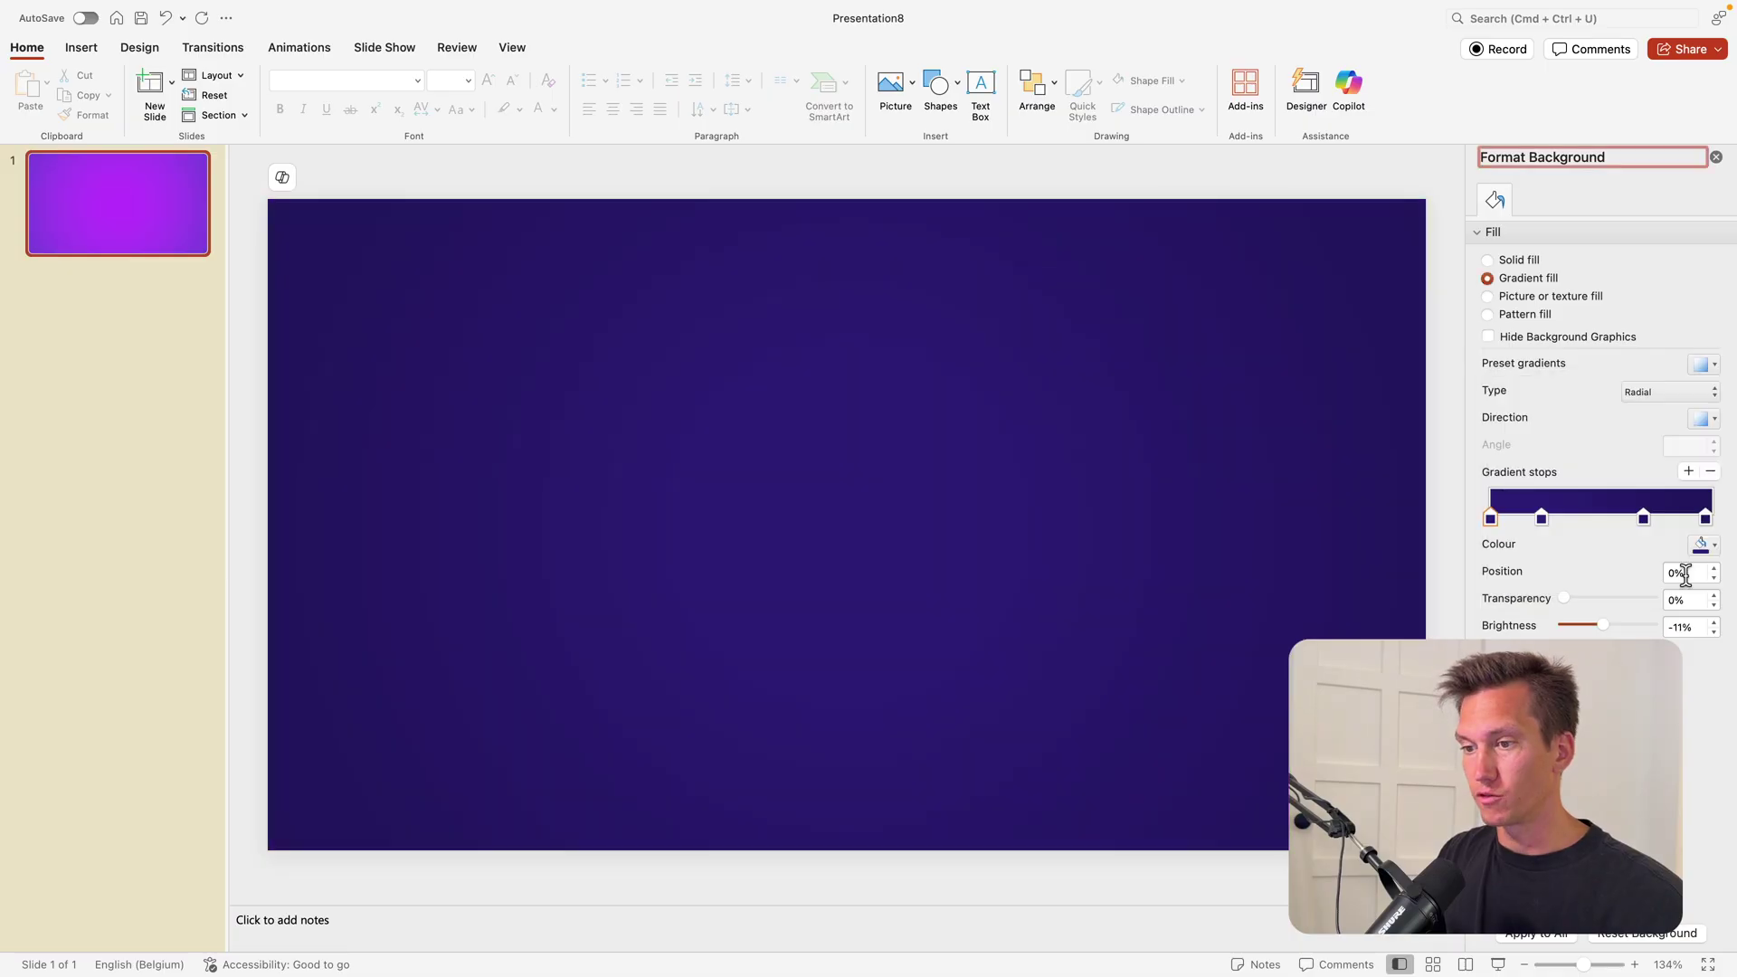
{"action": "left_click", "coordinate": [1541, 520]}
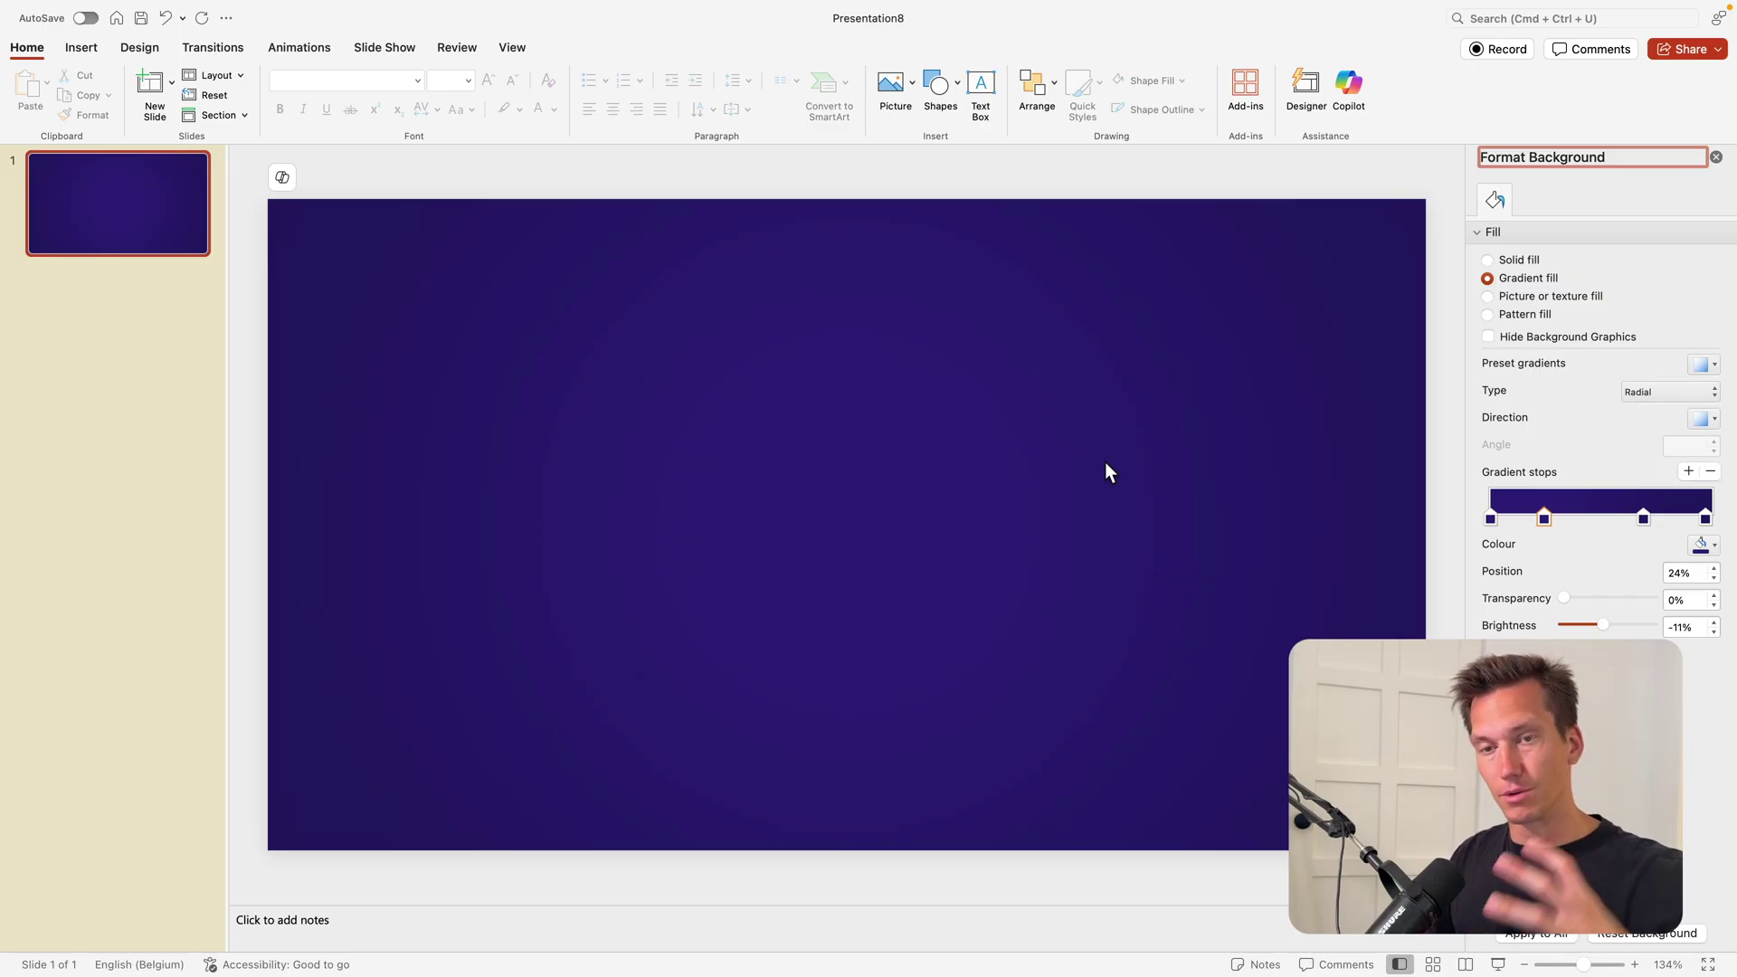
Draw a square at the top-left, stack four copies, group them and fit the group to slide height.
{"action": "left_click", "coordinate": [939, 83]}
{"action": "left_click", "coordinate": [1052, 143]}
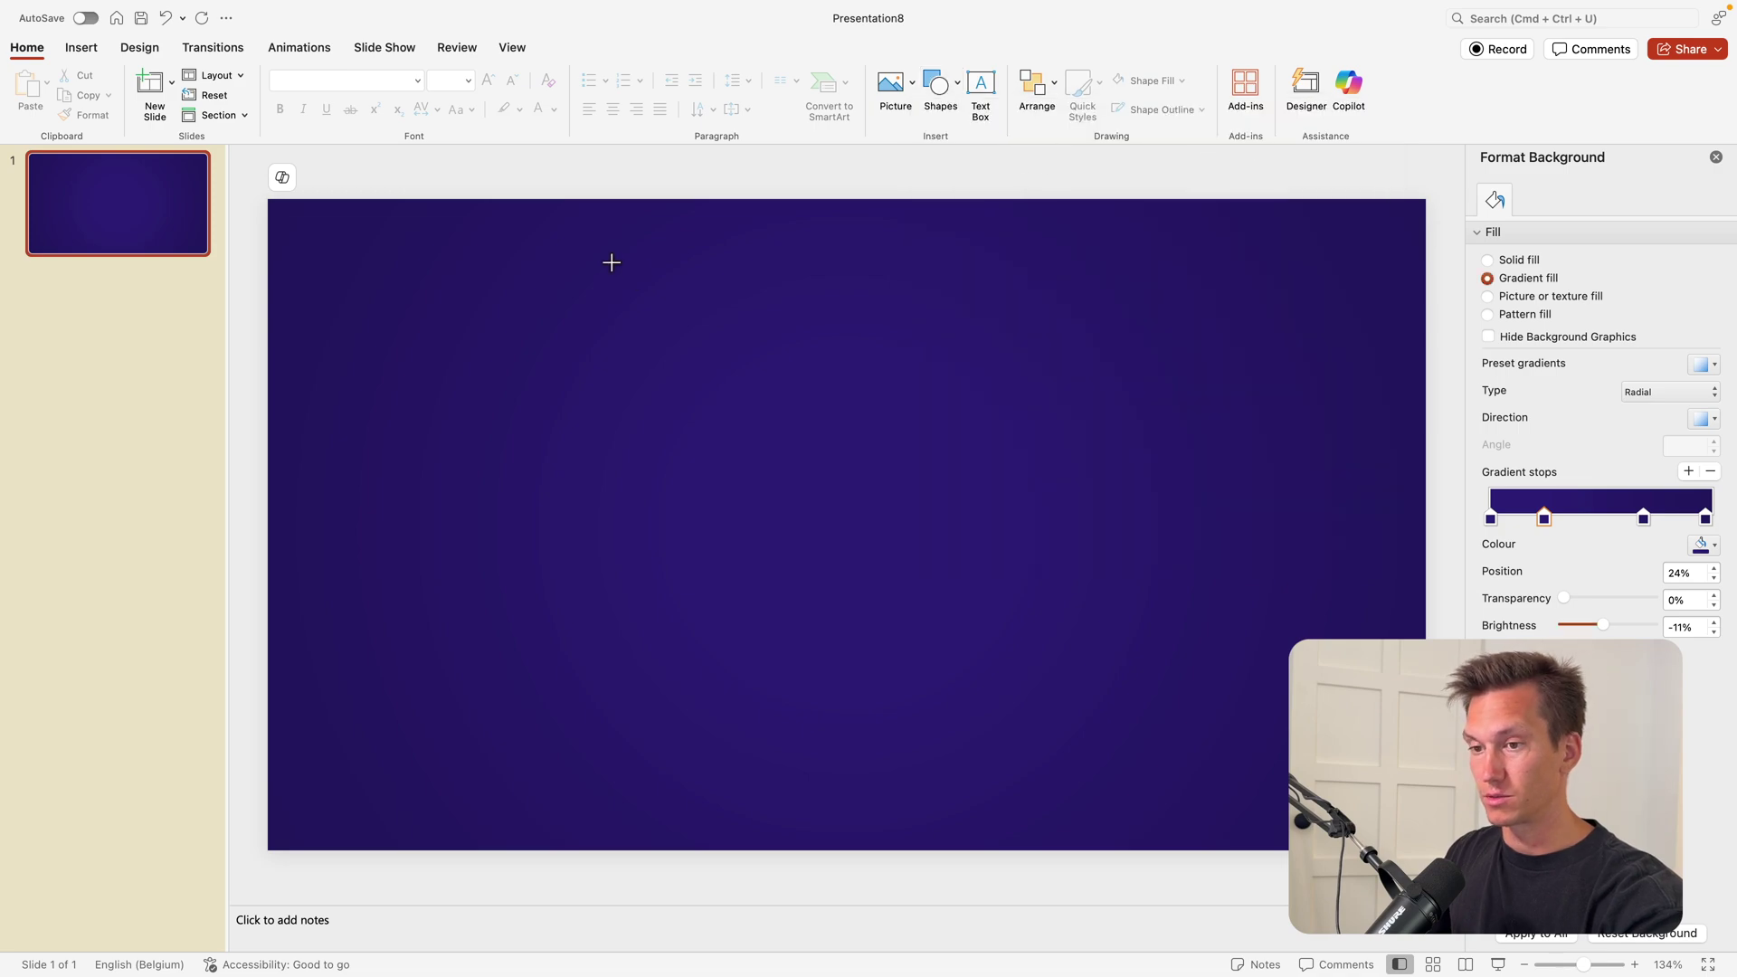
{"action": "mouse_move", "coordinate": [612, 263]}
{"action": "left_mouse_down"}
{"action": "mouse_move", "coordinate": [787, 438]}
{"action": "mouse_move", "coordinate": [392, 331]}
{"action": "mouse_move", "coordinate": [384, 453]}
{"action": "mouse_move", "coordinate": [416, 834]}
{"action": "left_mouse_up"}
{"action": "key", "text": "super+minus"}
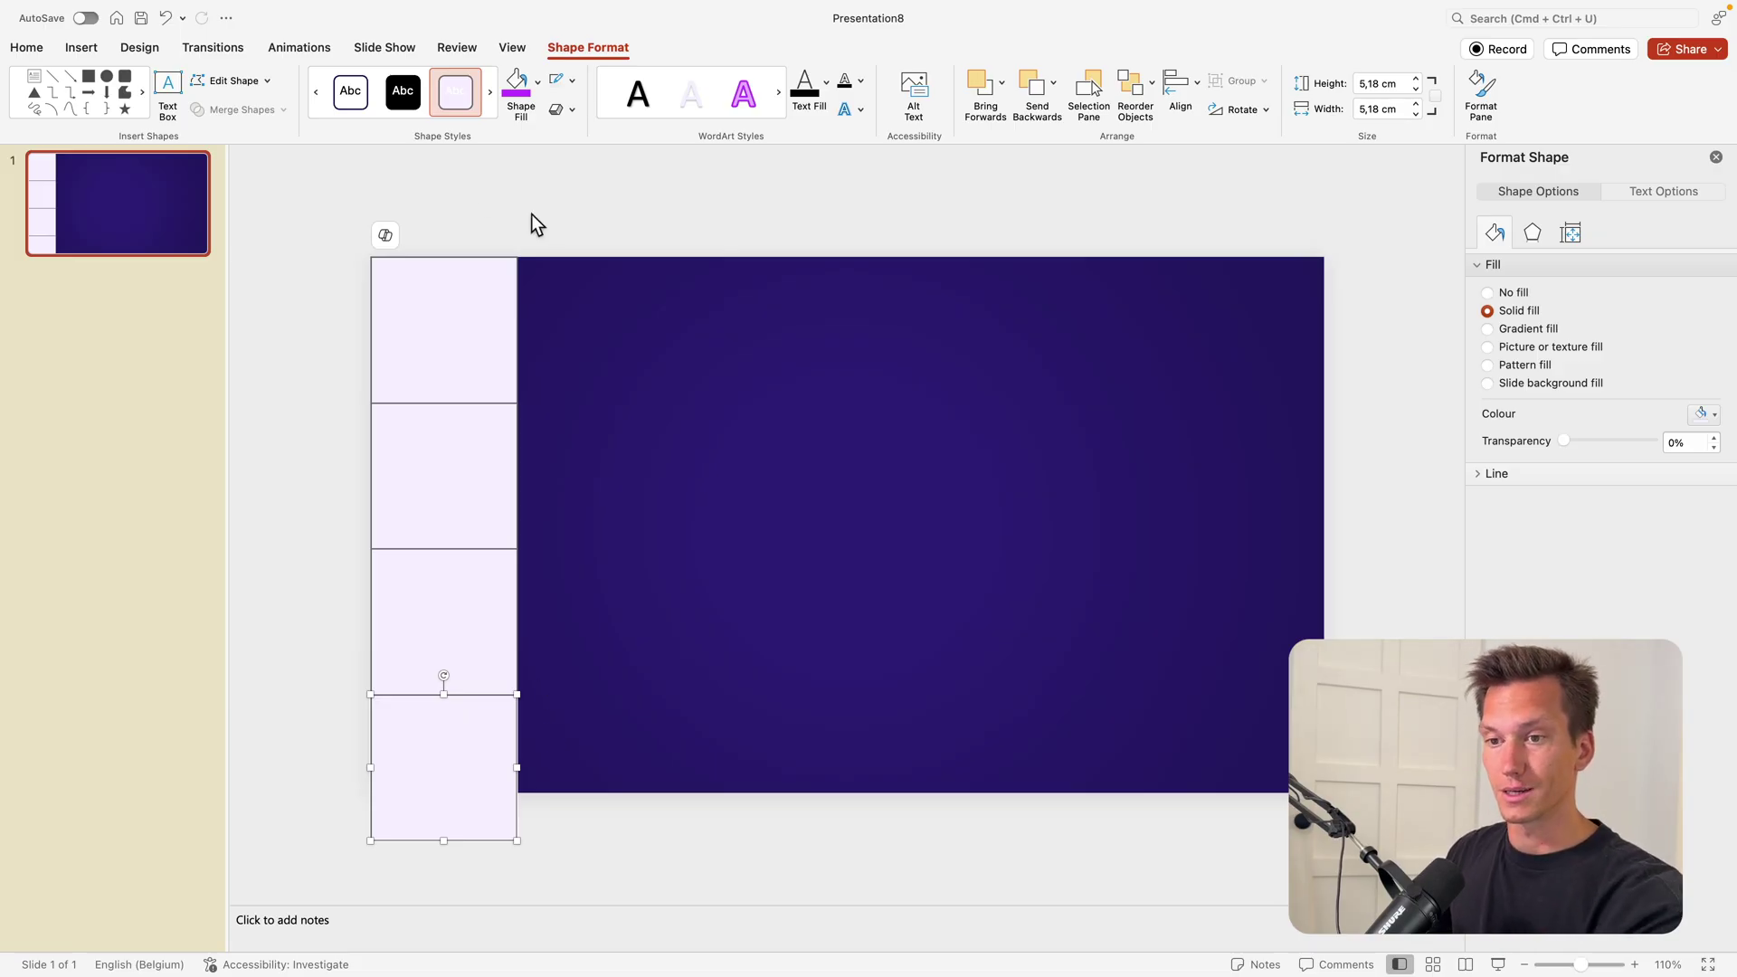
{"action": "left_click_drag", "start_coordinate": [570, 212], "coordinate": [309, 867]}
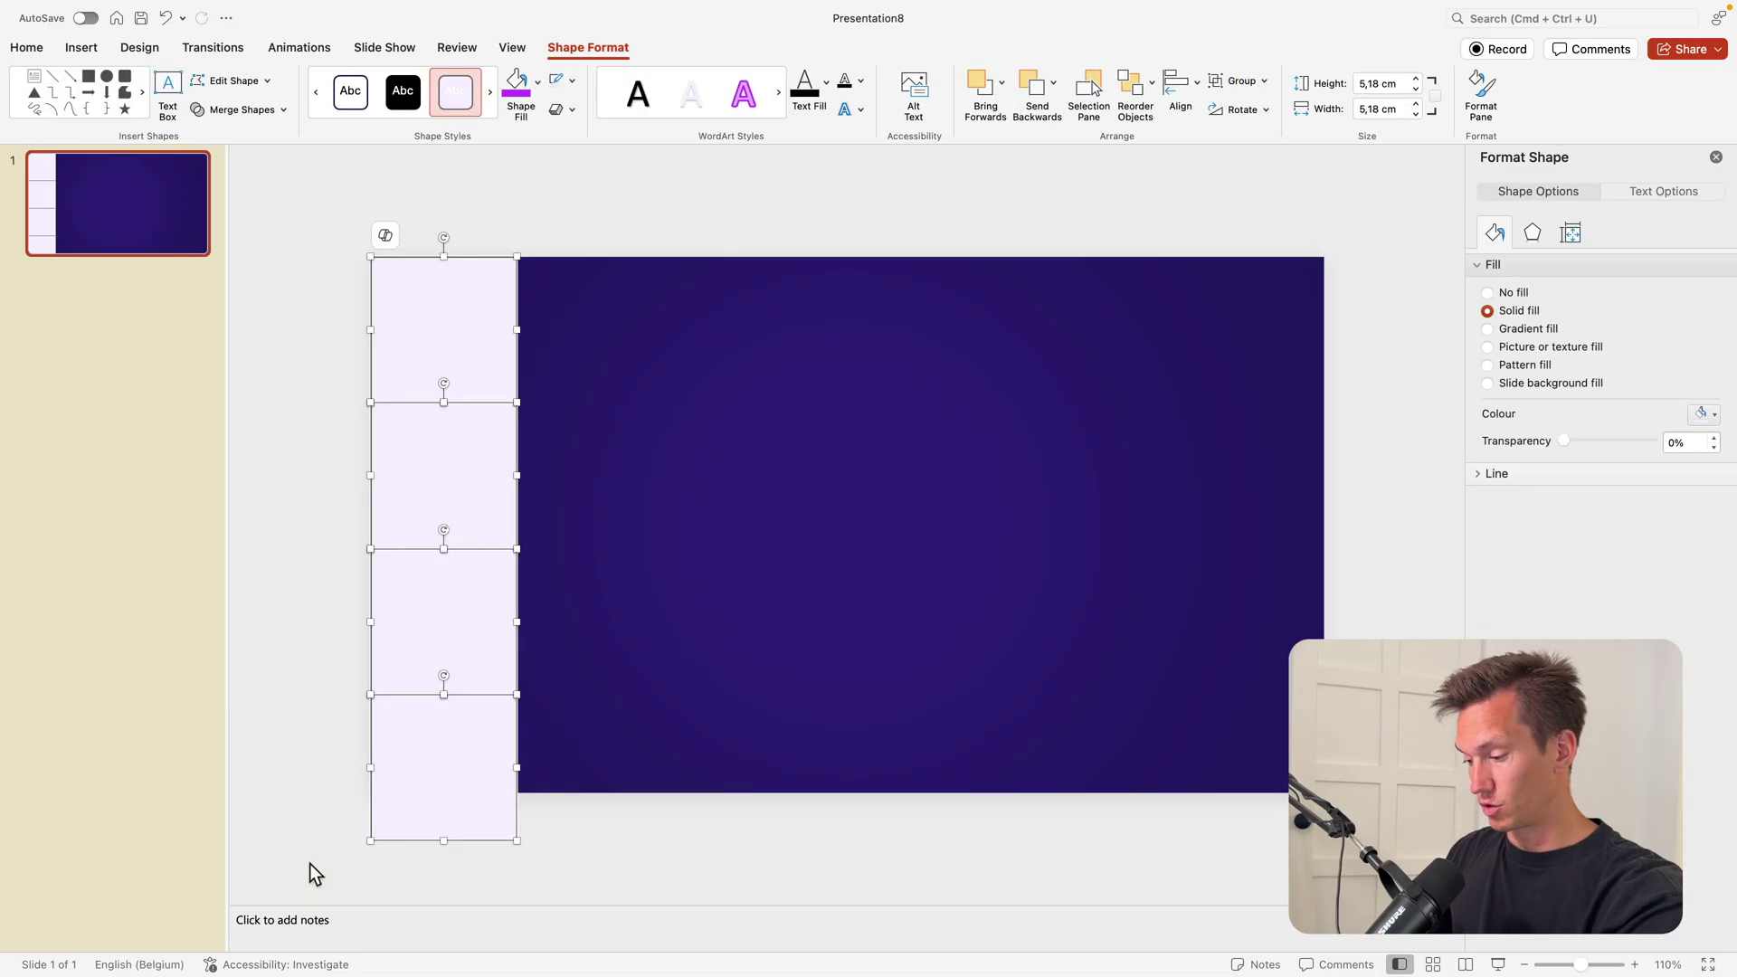
{"action": "key", "text": "super+alt+g"}
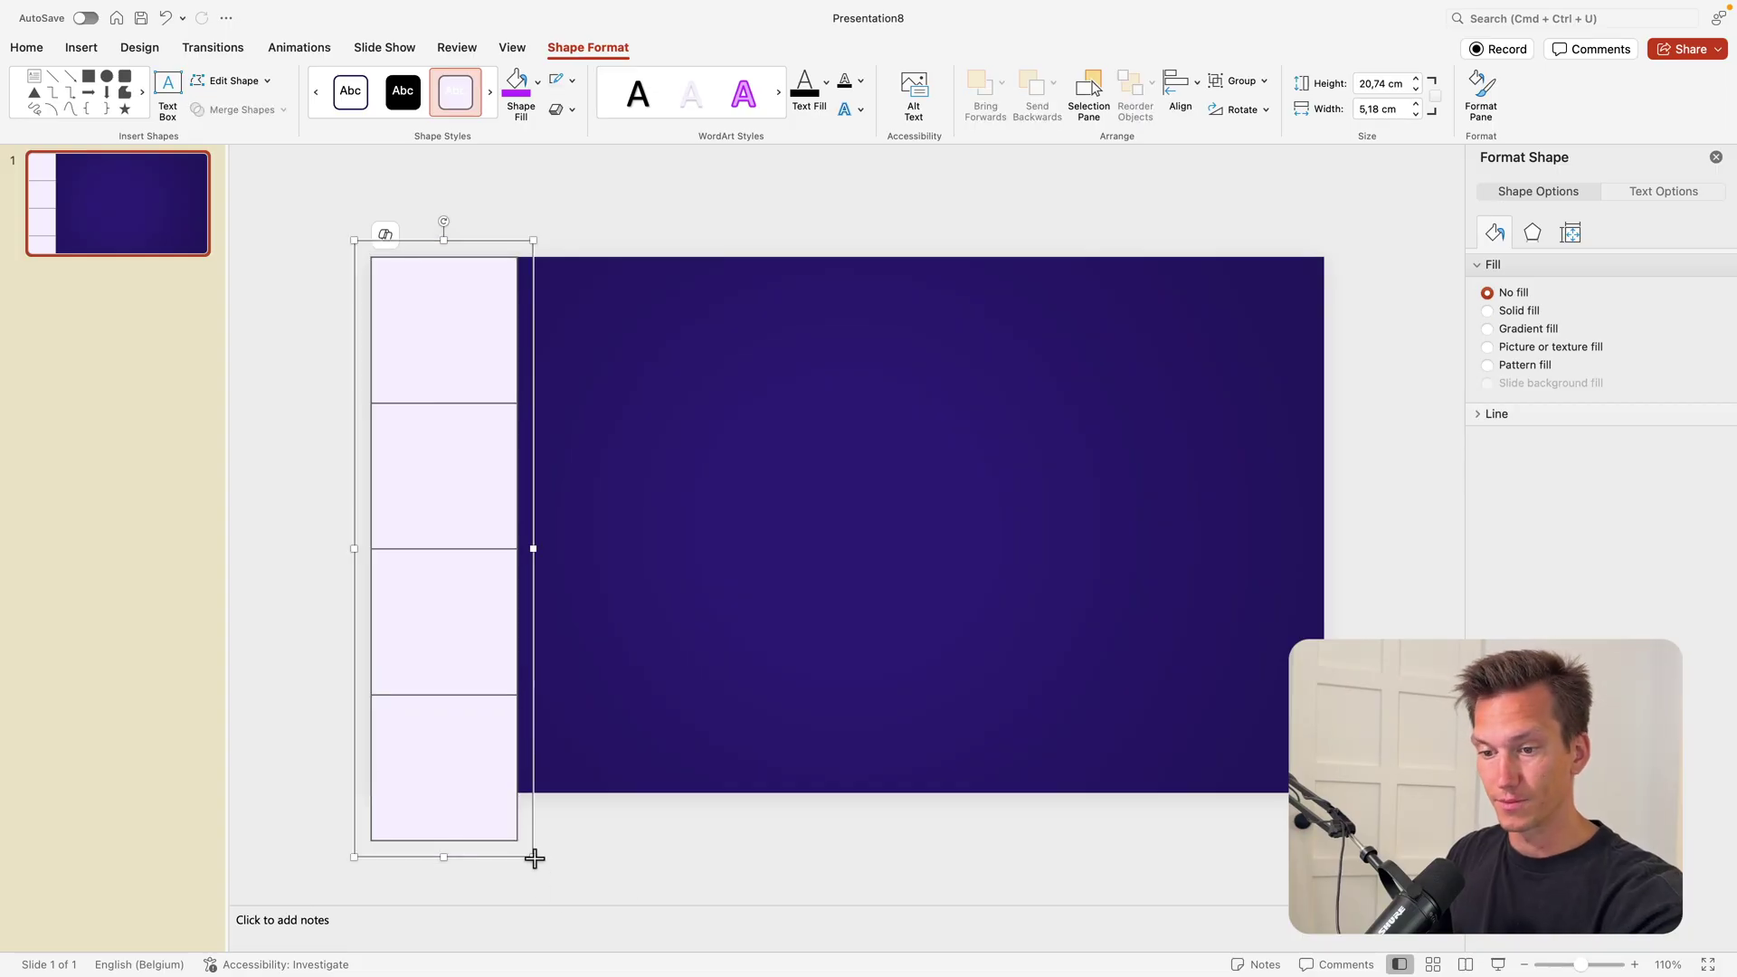
{"action": "left_click_drag", "start_coordinate": [523, 847], "coordinate": [504, 791]}
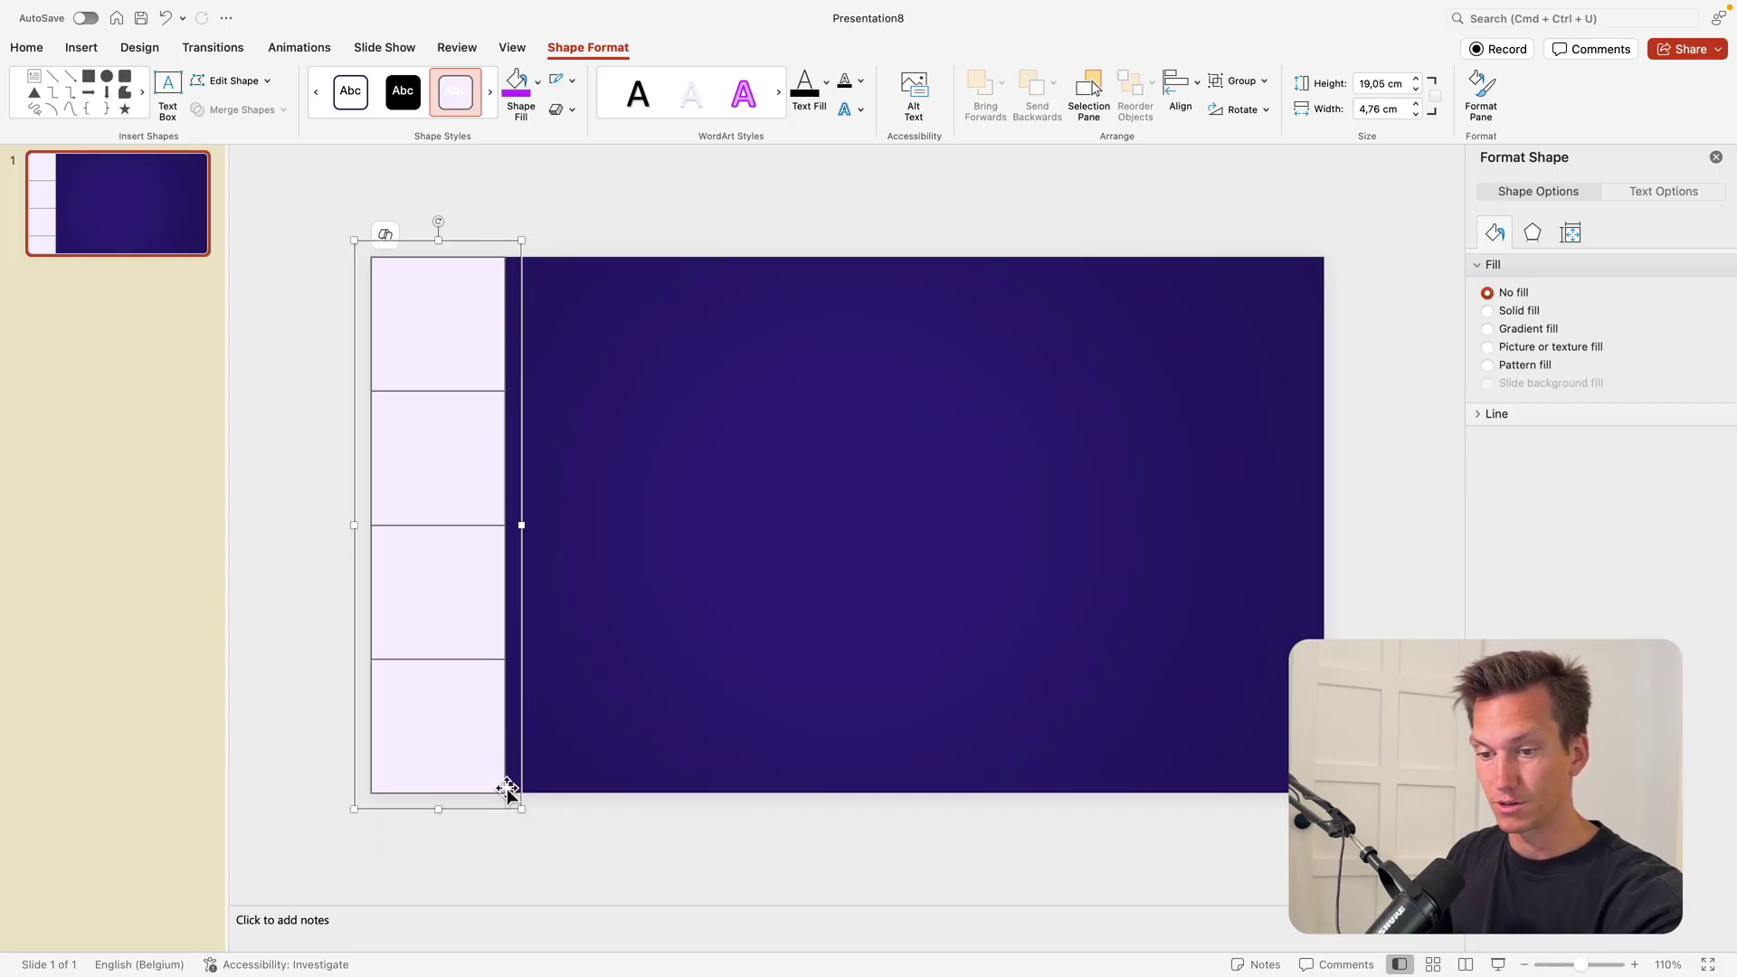
{"action": "left_click", "coordinate": [586, 725]}
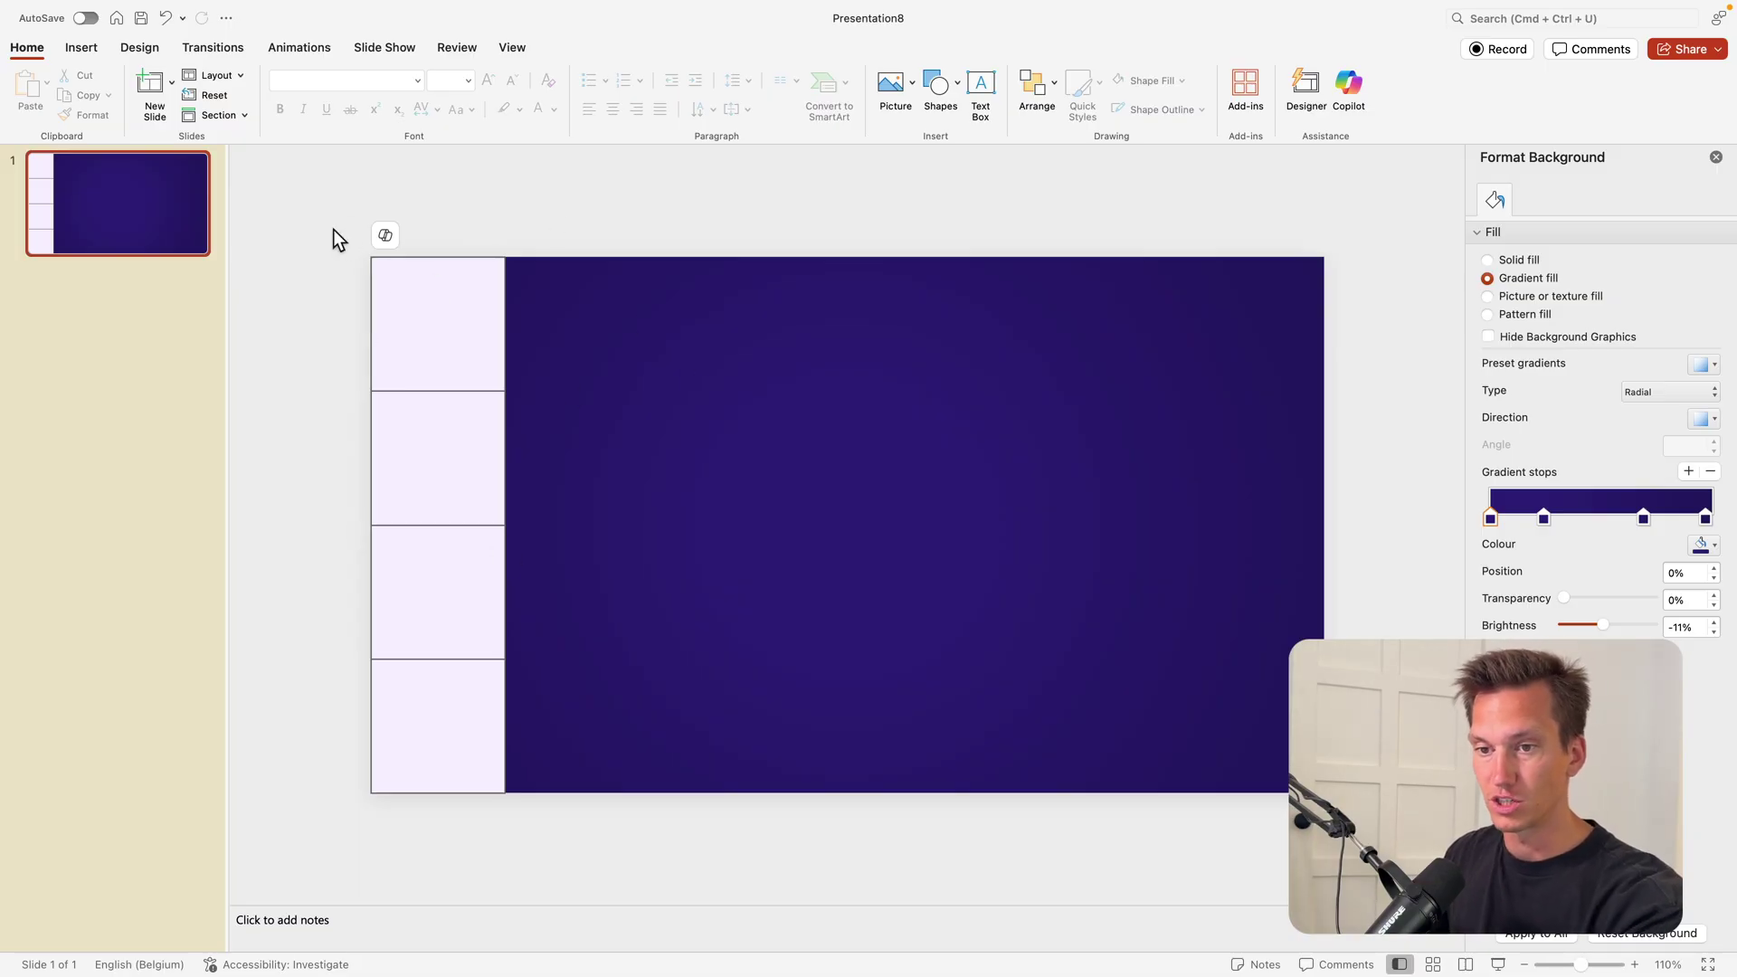
Remove the outline from the four strip rectangles and fill them bright purple.
{"action": "left_click_drag", "start_coordinate": [335, 233], "coordinate": [710, 909]}
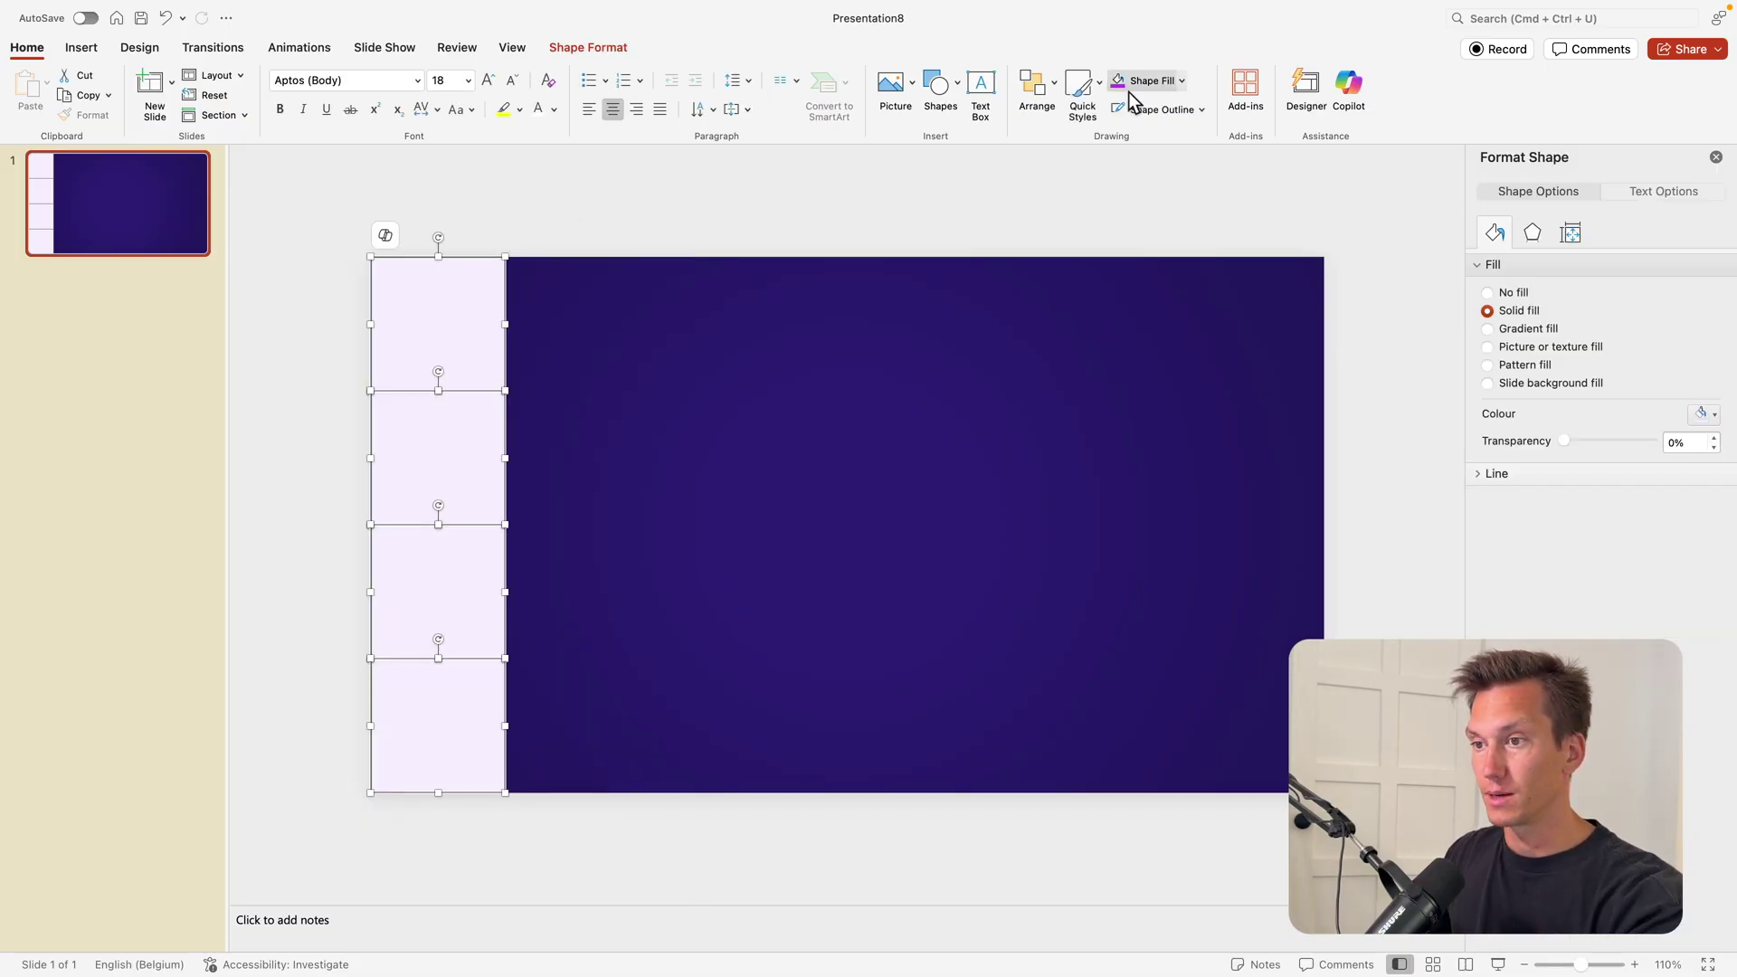
{"action": "left_click", "coordinate": [1202, 109]}
{"action": "left_click", "coordinate": [1198, 155]}
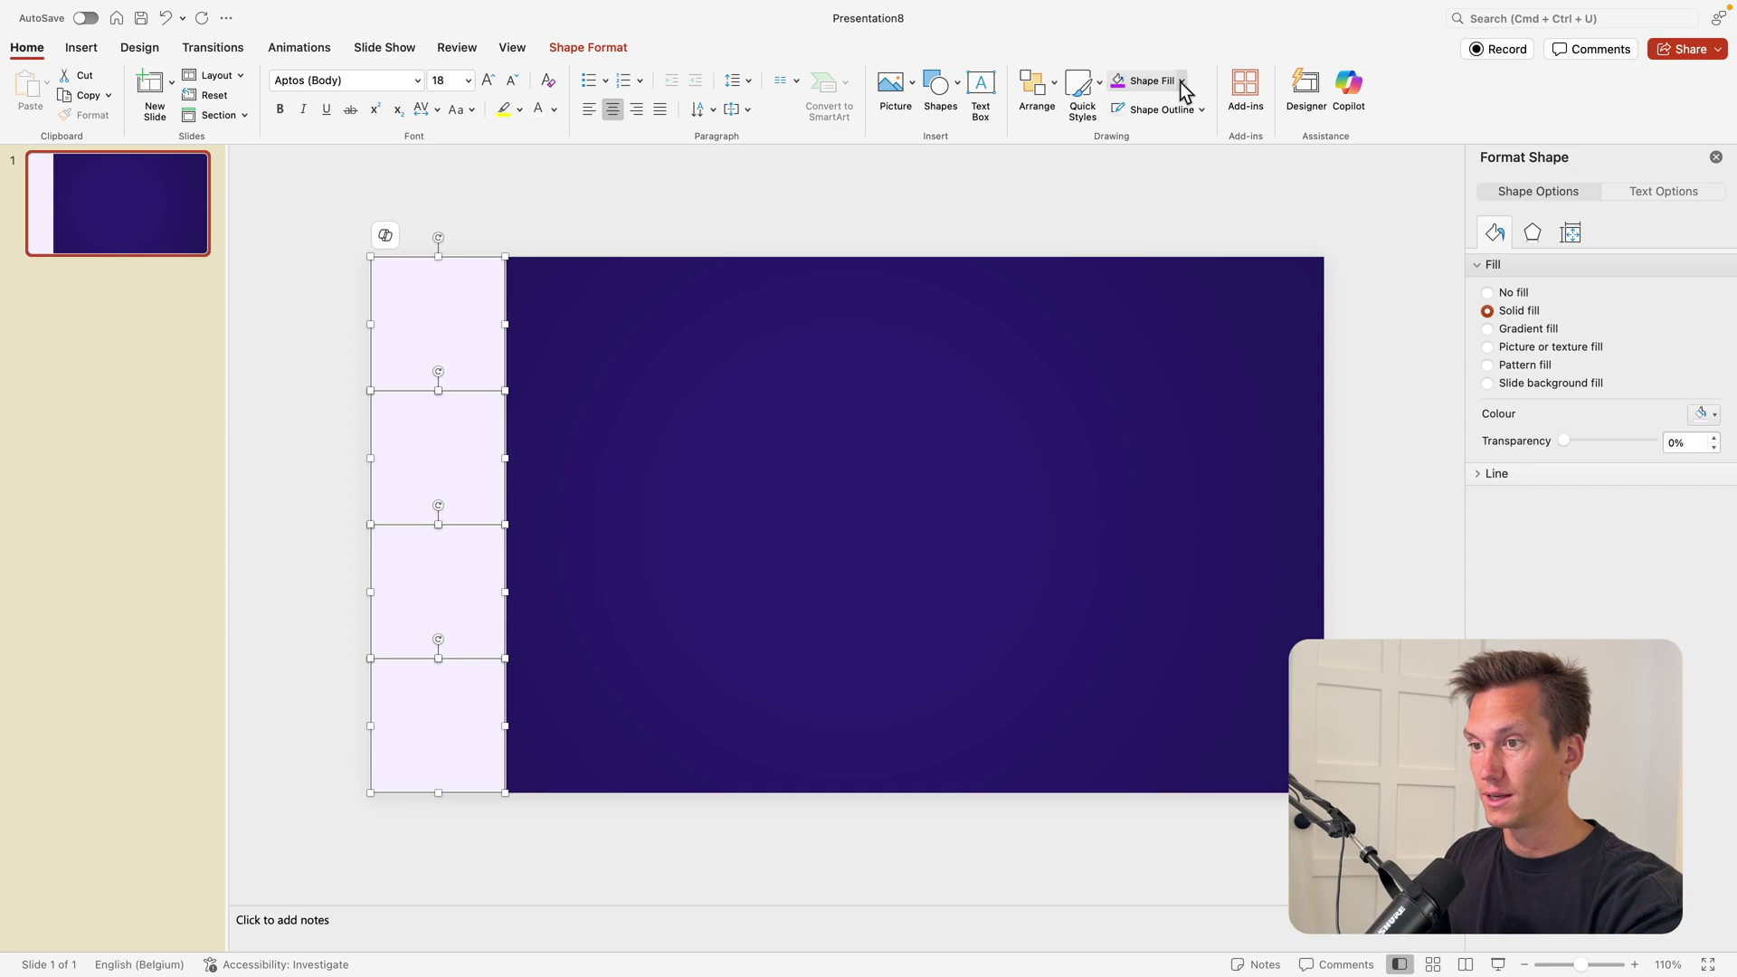
{"action": "left_click", "coordinate": [1181, 81]}
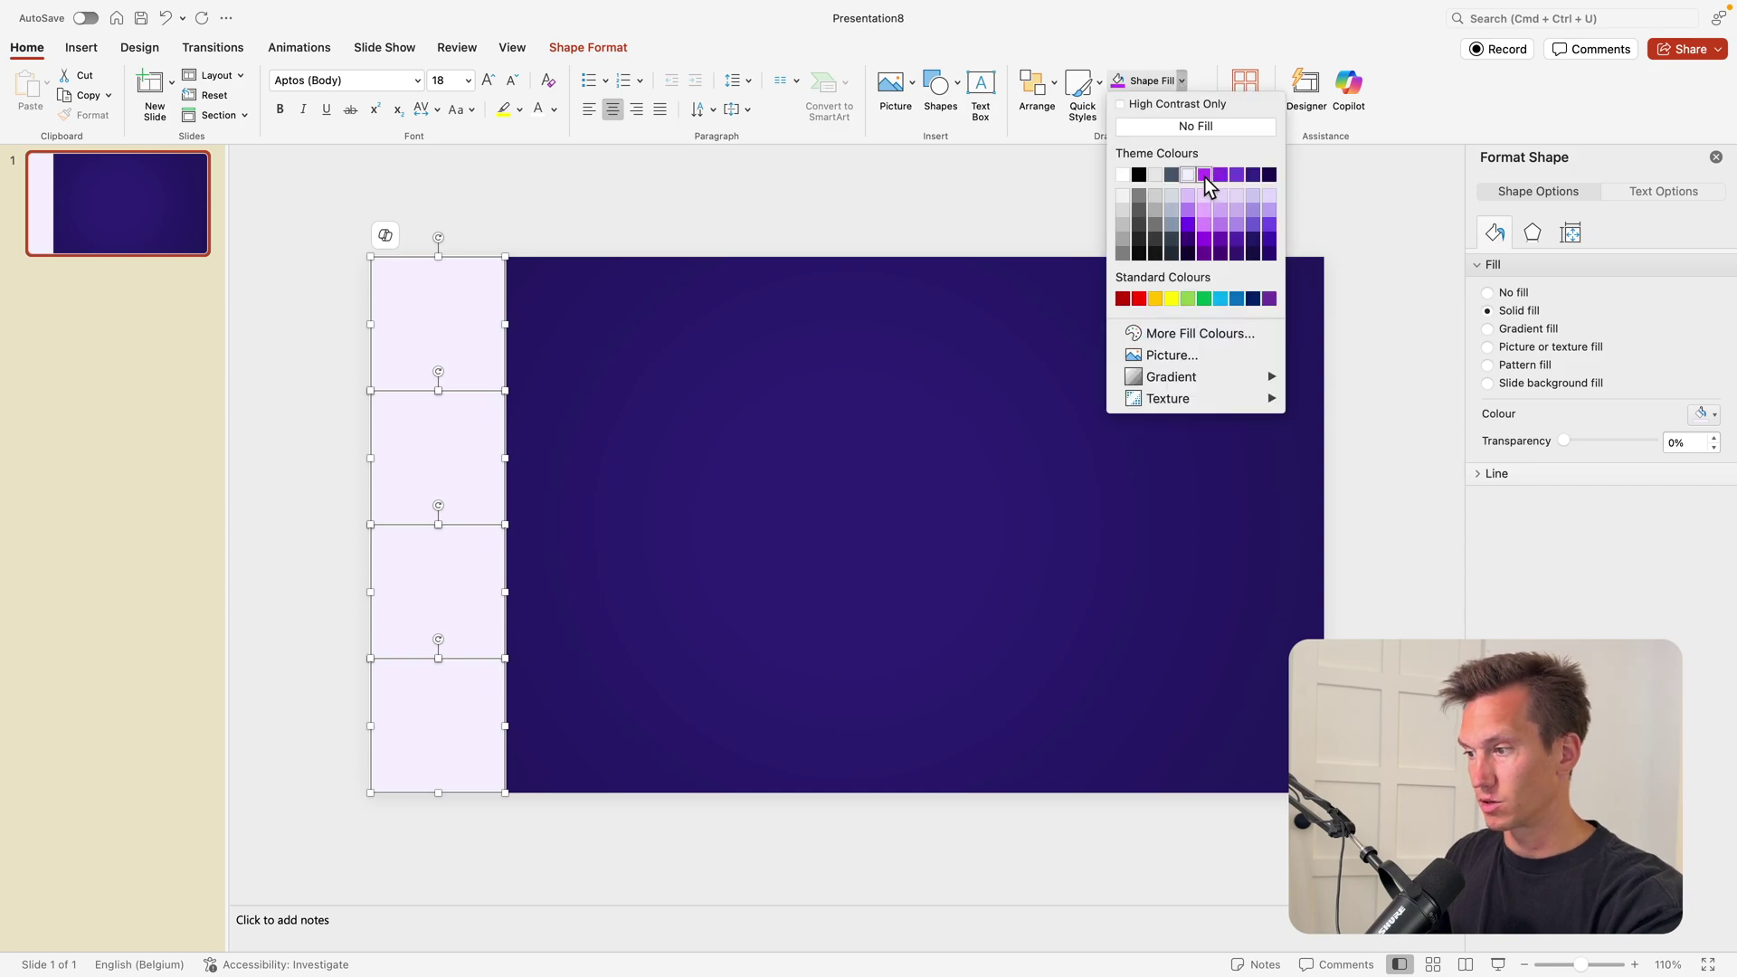
{"action": "left_click", "coordinate": [1203, 176]}
{"action": "left_click", "coordinate": [691, 509]}
Fill the second rectangle a darker purple and the third a lighter purple.
{"action": "left_click", "coordinate": [443, 457]}
{"action": "left_click", "coordinate": [1181, 81]}
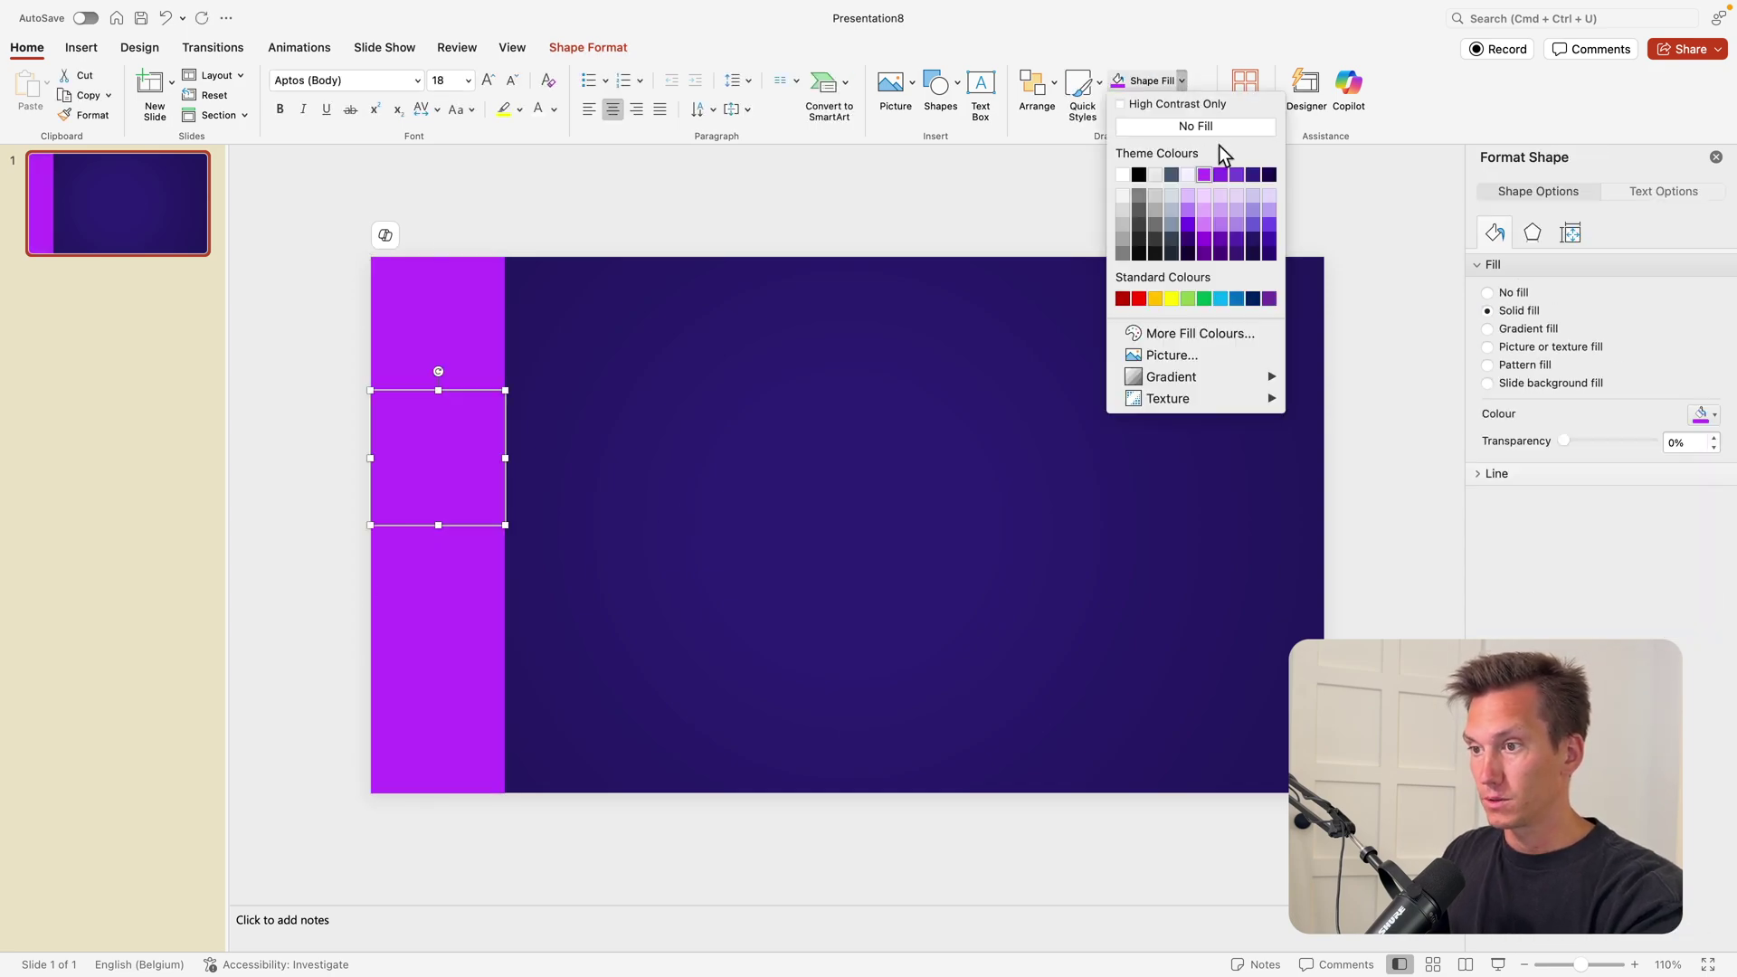
{"action": "left_click", "coordinate": [1220, 174]}
{"action": "left_click", "coordinate": [429, 560]}
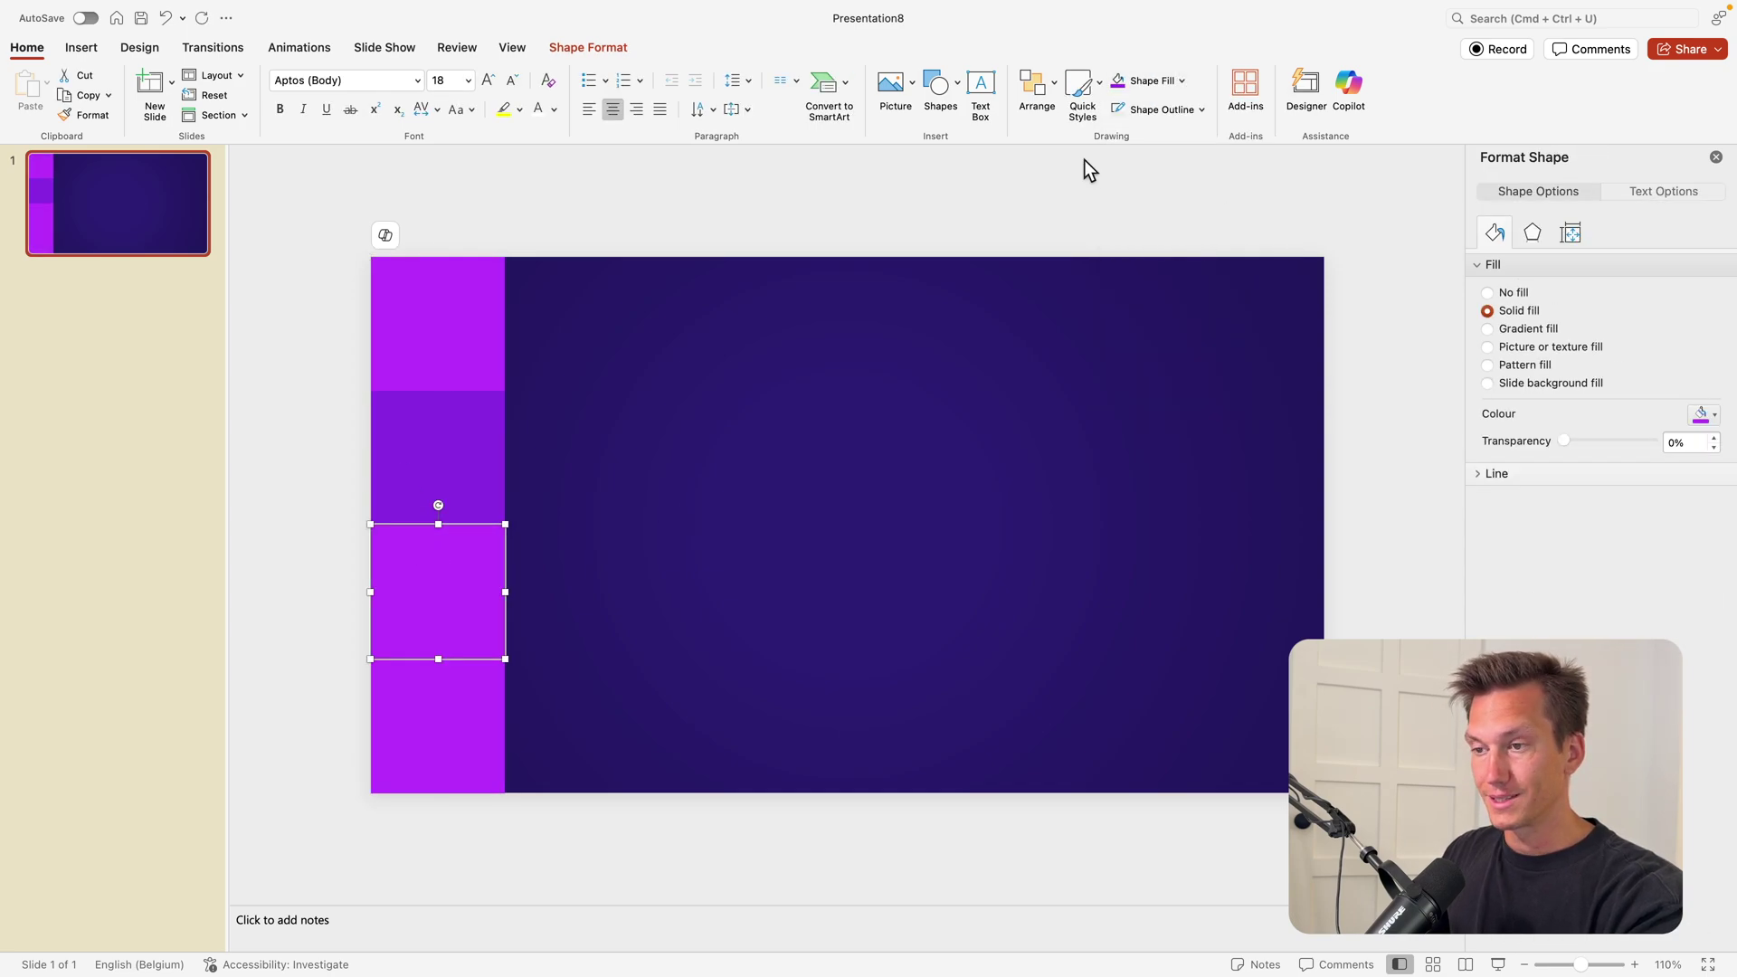
{"action": "left_click", "coordinate": [1180, 81]}
{"action": "left_click", "coordinate": [1239, 181]}
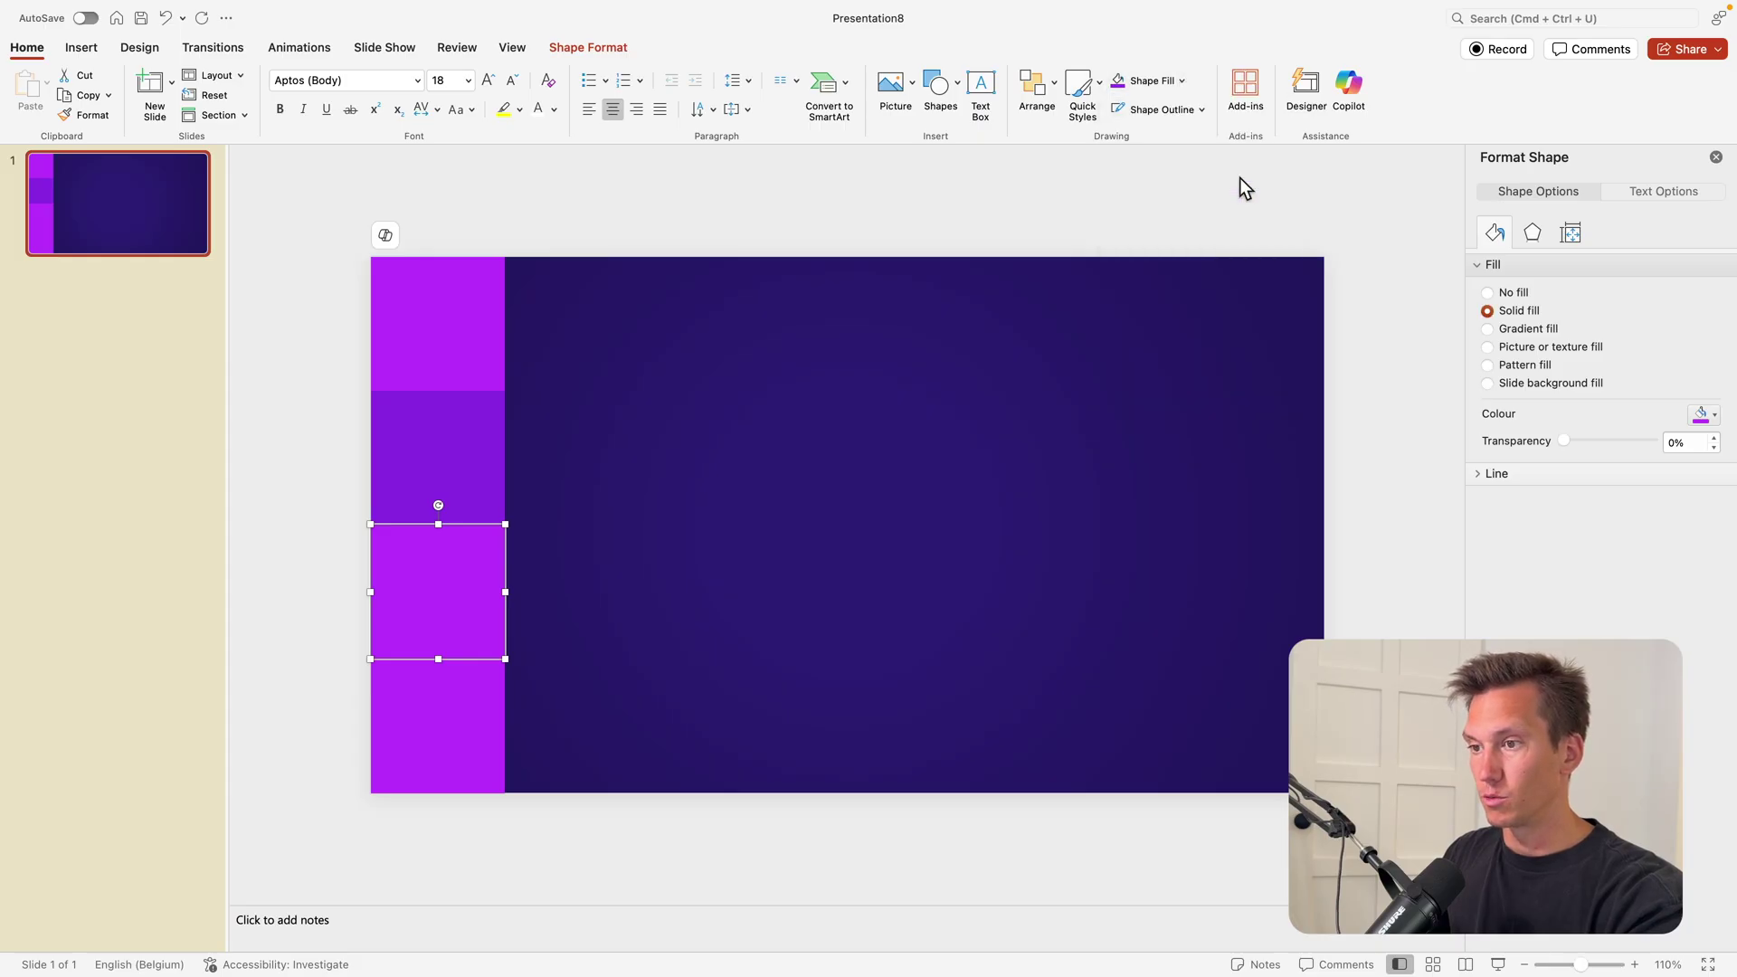
Recolour the third rectangle dark purple and fill the bottom one the darkest purple.
{"action": "left_click", "coordinate": [411, 702]}
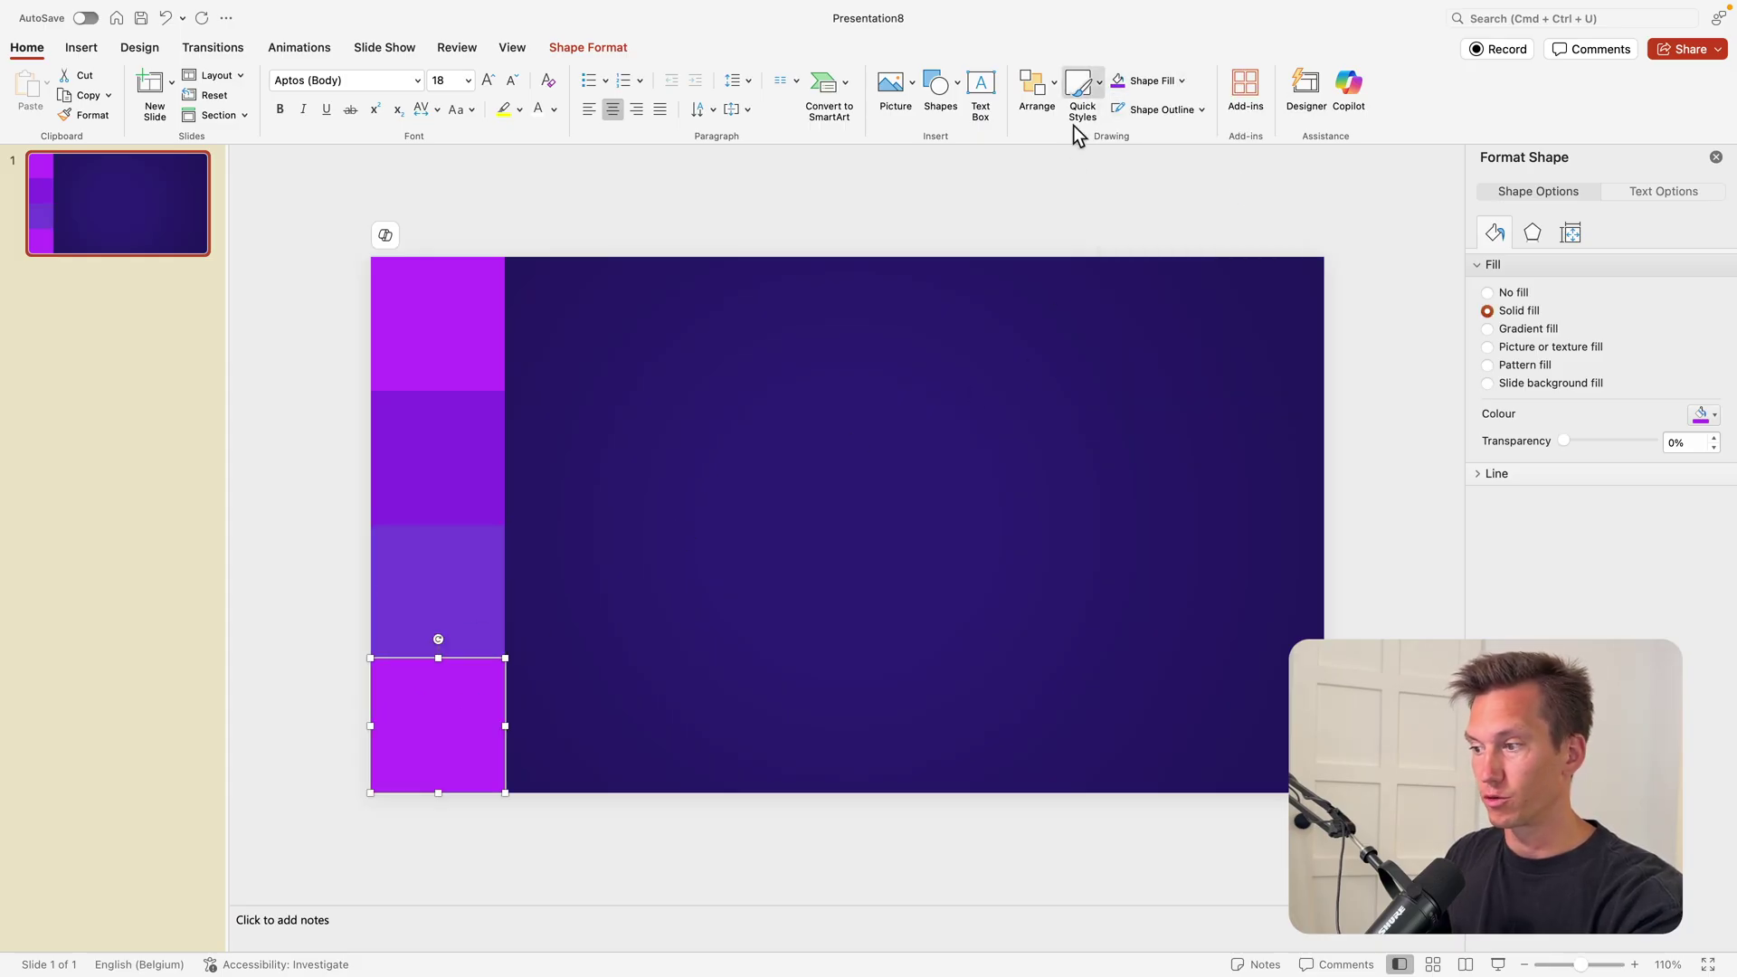
{"action": "left_click", "coordinate": [452, 579]}
{"action": "left_click", "coordinate": [567, 546]}
{"action": "left_click", "coordinate": [453, 574]}
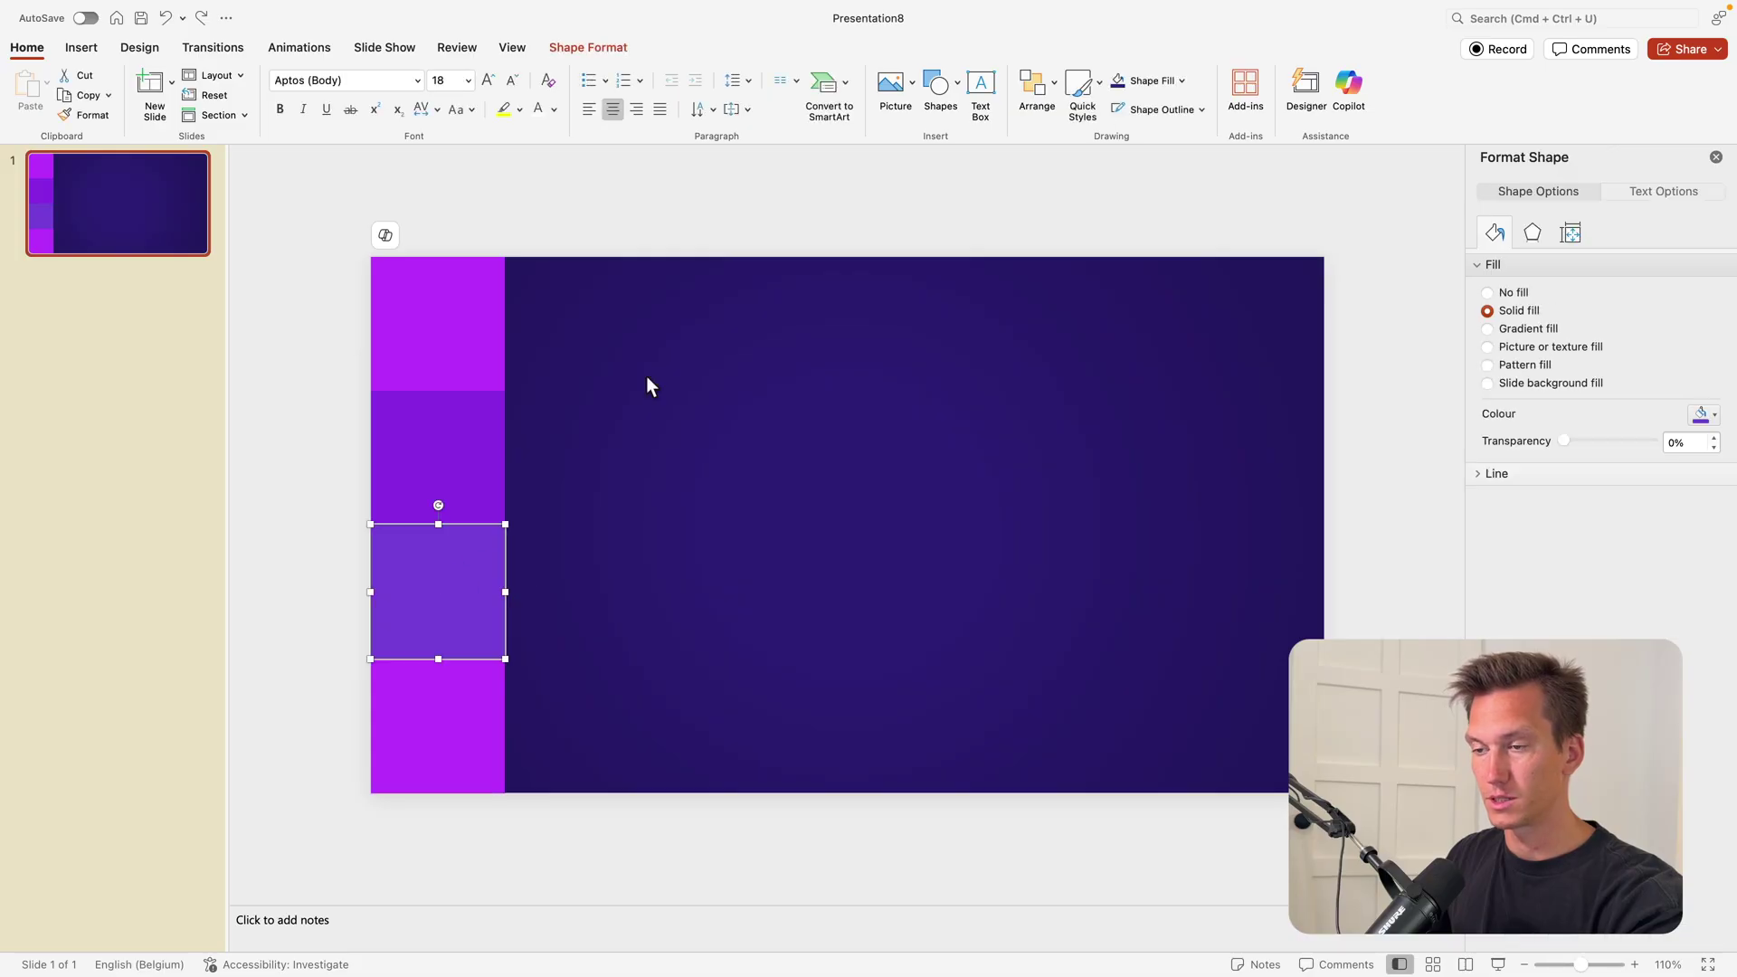
{"action": "left_click", "coordinate": [1181, 81]}
{"action": "left_click", "coordinate": [1257, 183]}
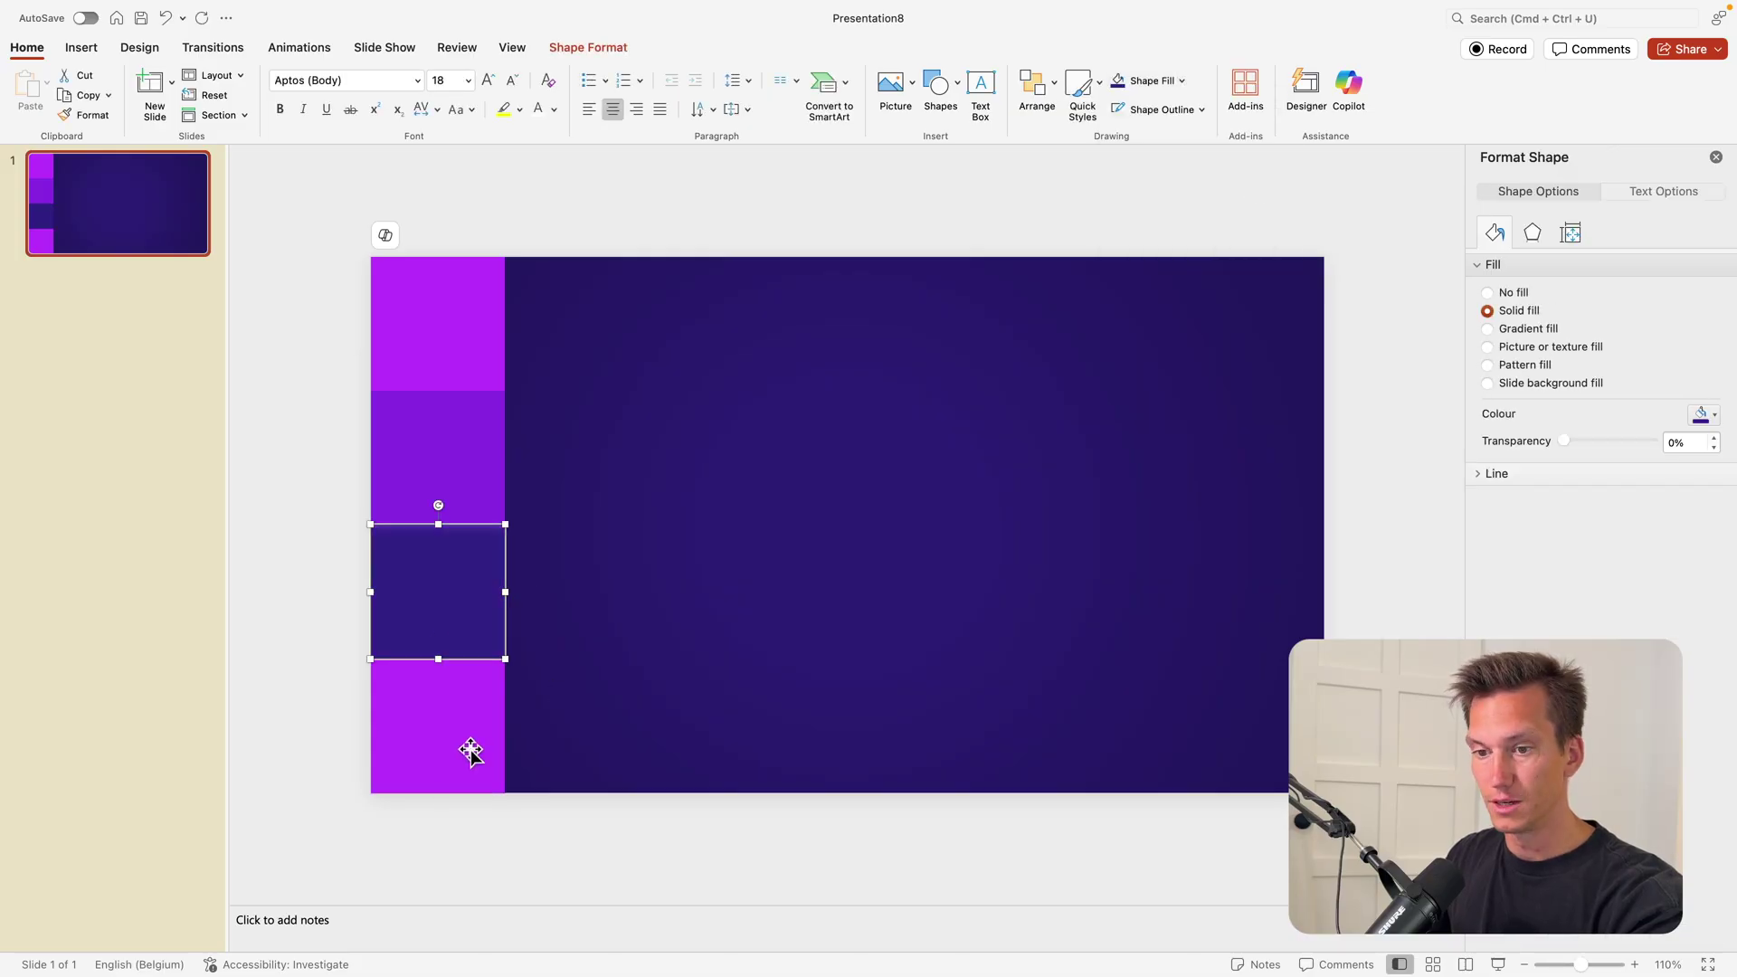
{"action": "left_click", "coordinate": [469, 748]}
{"action": "left_click", "coordinate": [1181, 81]}
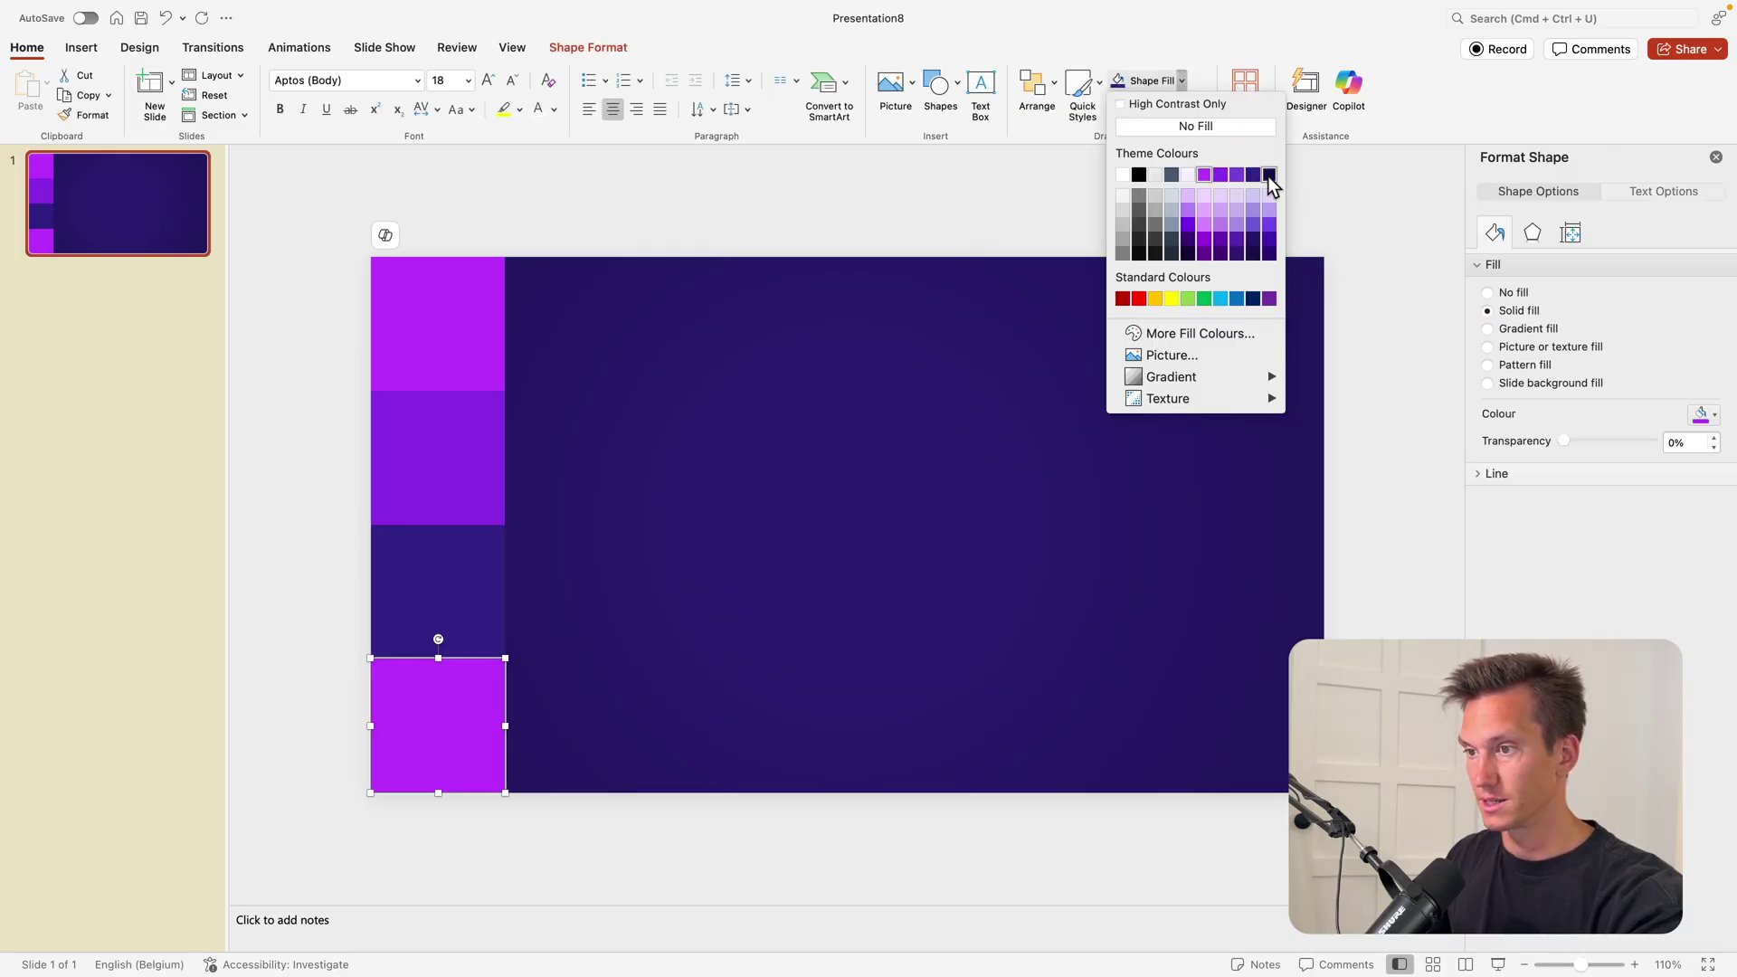
{"action": "left_click", "coordinate": [1267, 175]}
{"action": "left_click", "coordinate": [850, 637]}
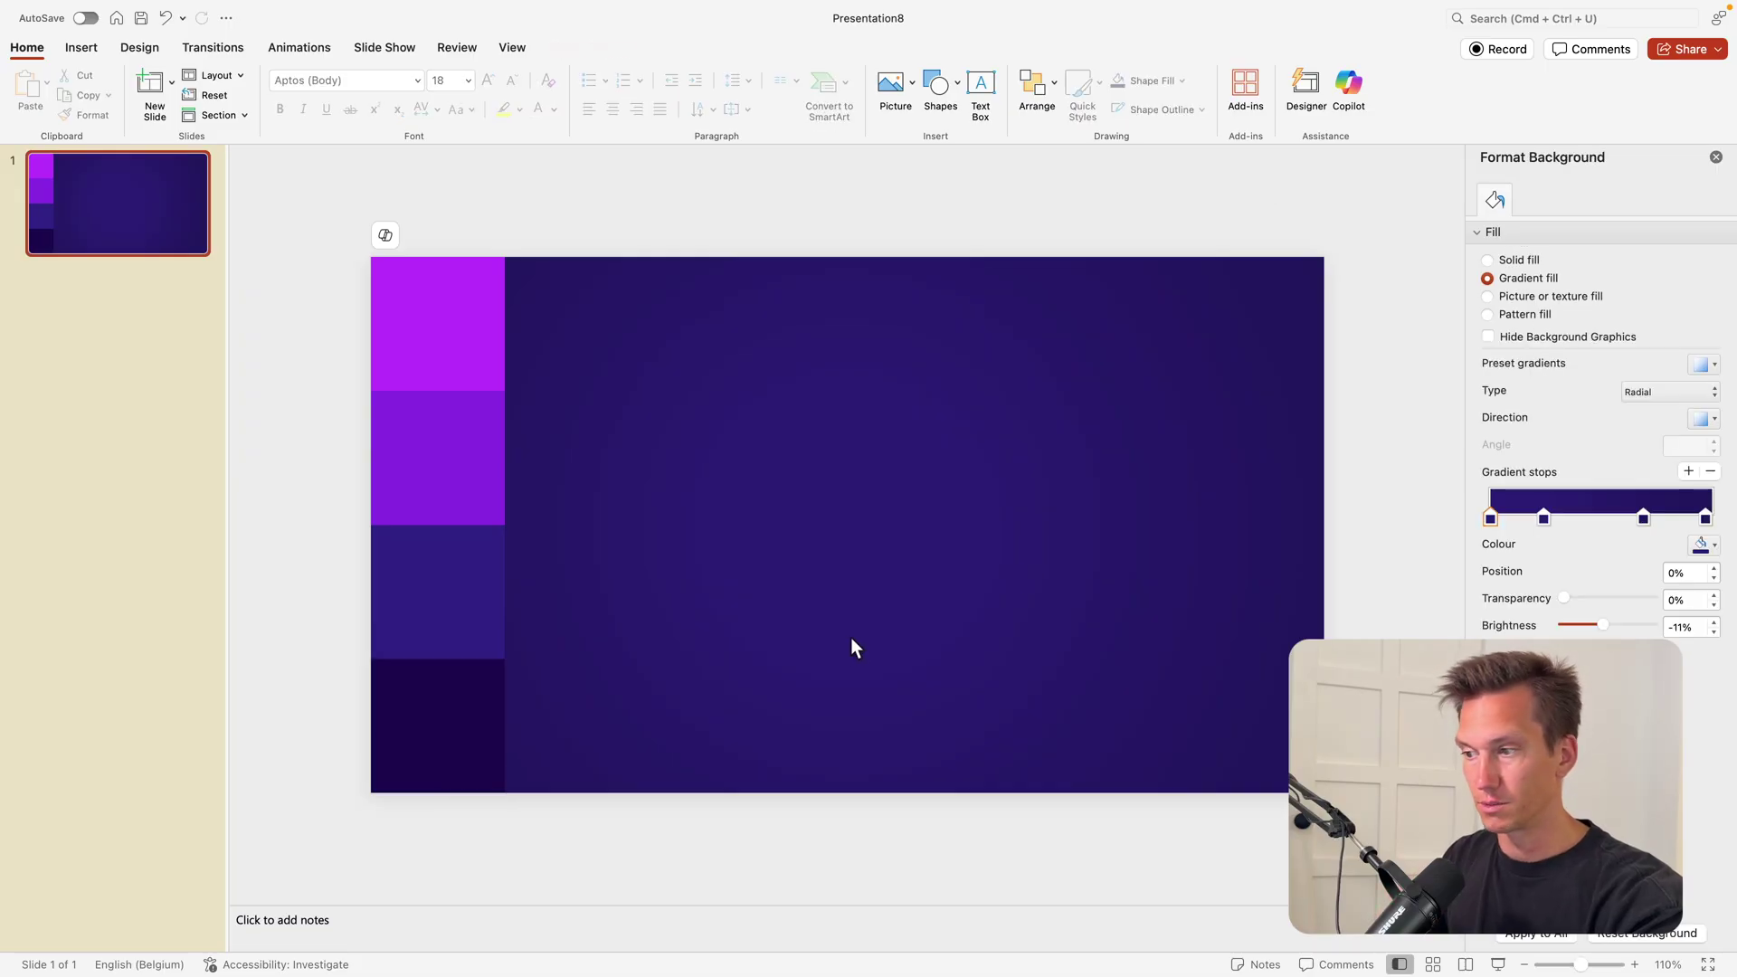
Widen the four coloured strips slightly.
{"action": "left_click_drag", "start_coordinate": [711, 820], "coordinate": [122, 208]}
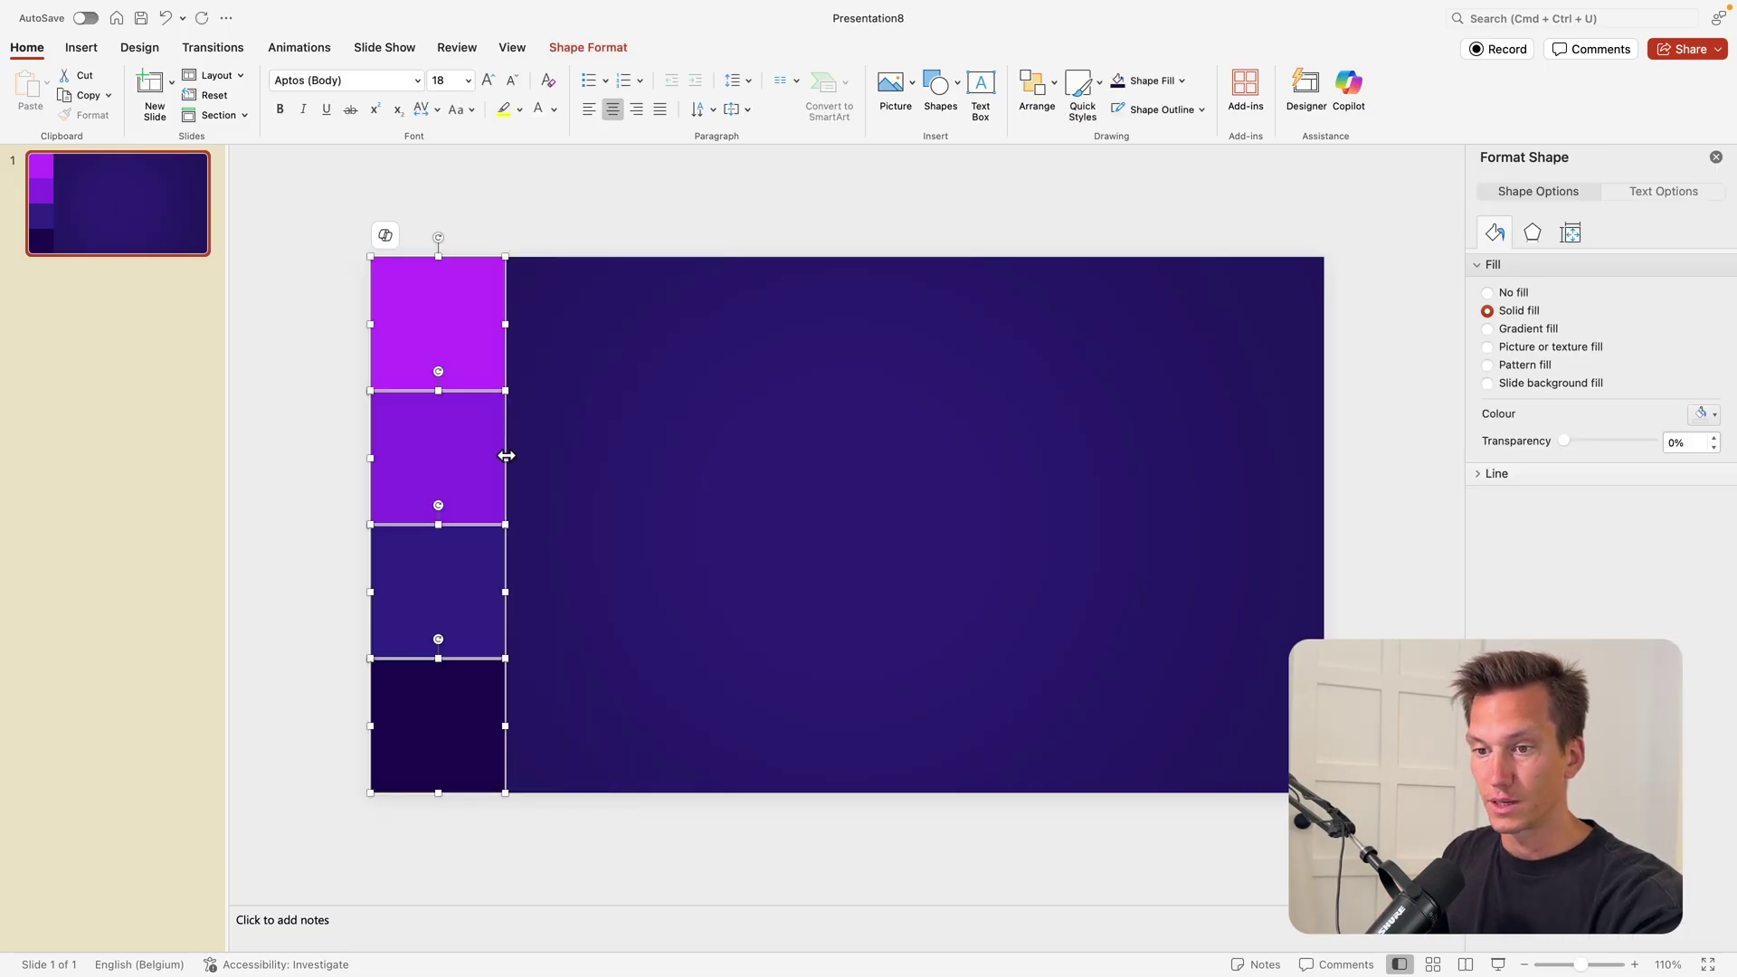
{"action": "left_click_drag", "start_coordinate": [505, 456], "coordinate": [531, 457]}
{"action": "left_click", "coordinate": [691, 467]}
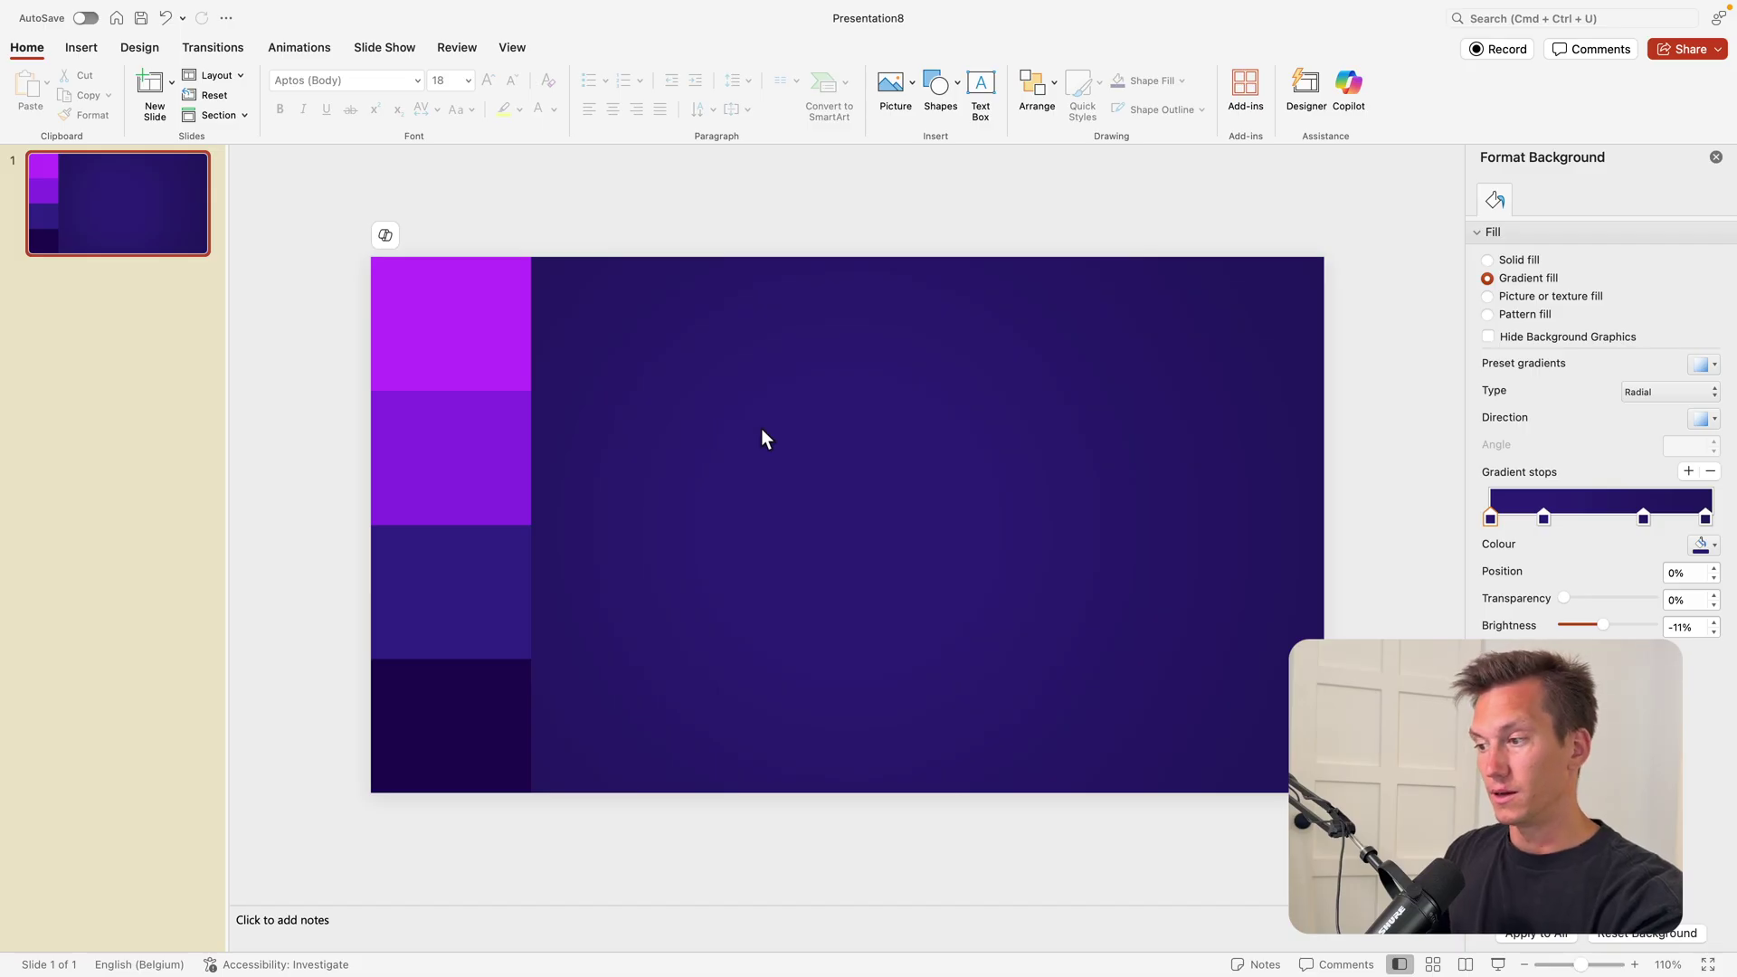
Copy the strips beside the column and stretch the copies to the slide's right edge.
{"action": "left_click_drag", "start_coordinate": [585, 242], "coordinate": [290, 852]}
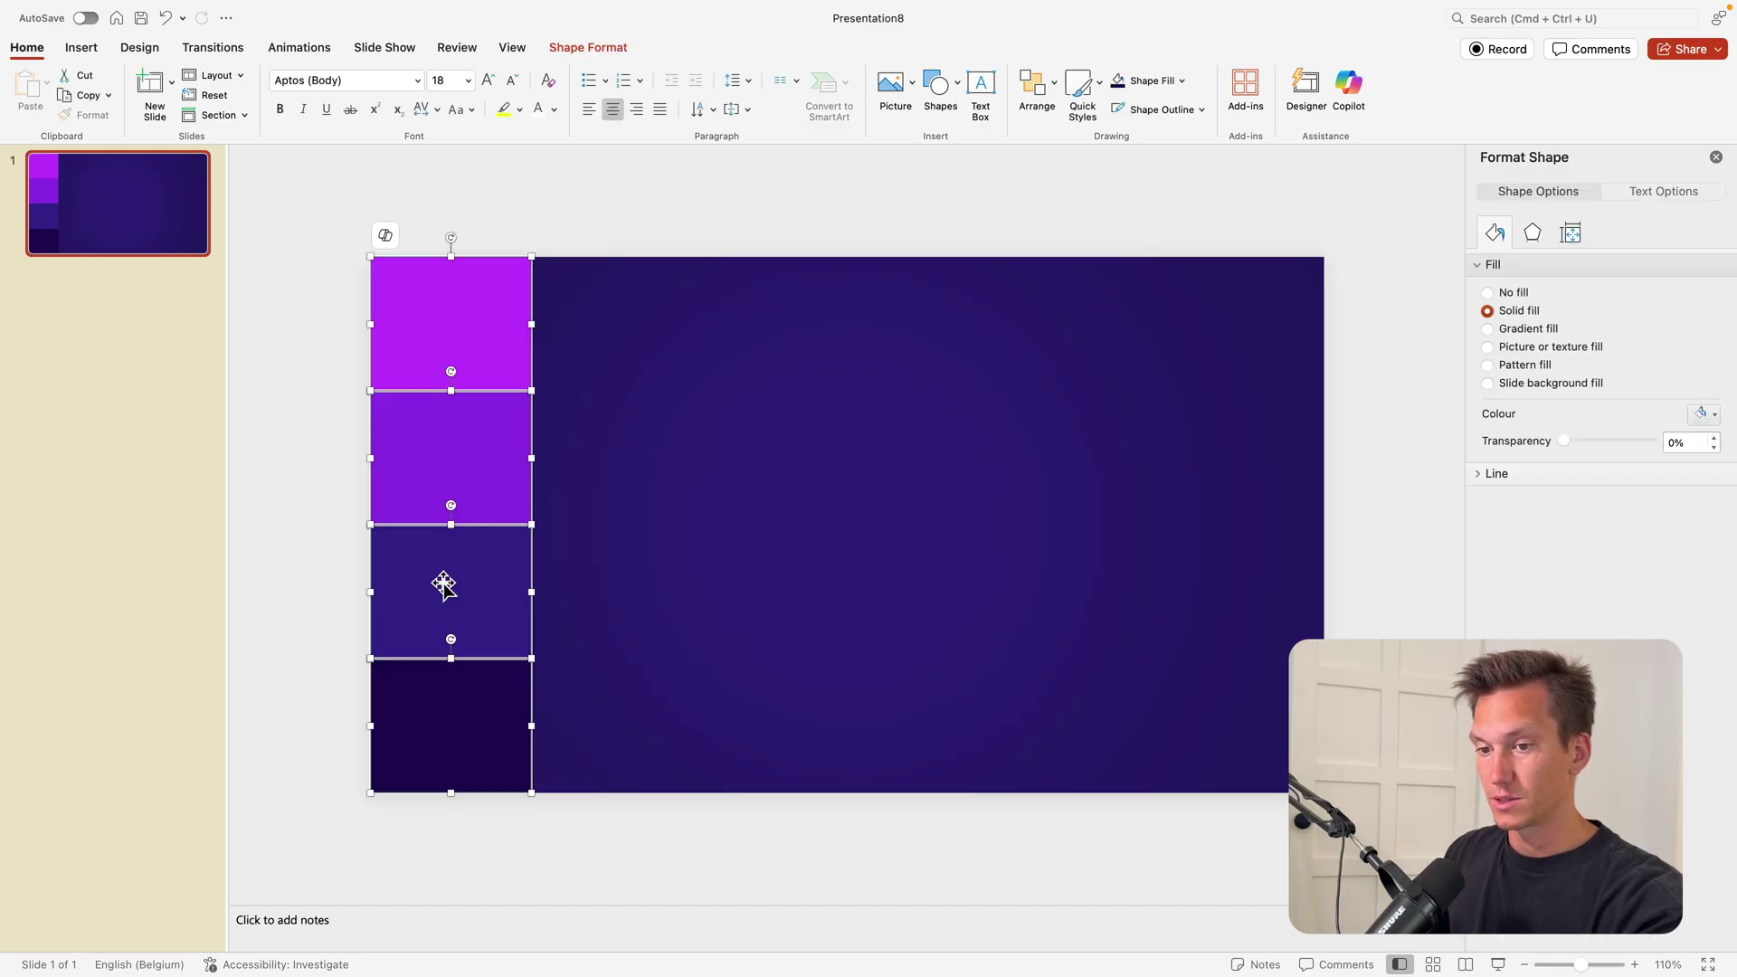
{"action": "left_click_drag", "start_coordinate": [442, 585], "coordinate": [664, 573]}
{"action": "left_click_drag", "start_coordinate": [690, 457], "coordinate": [1324, 474]}
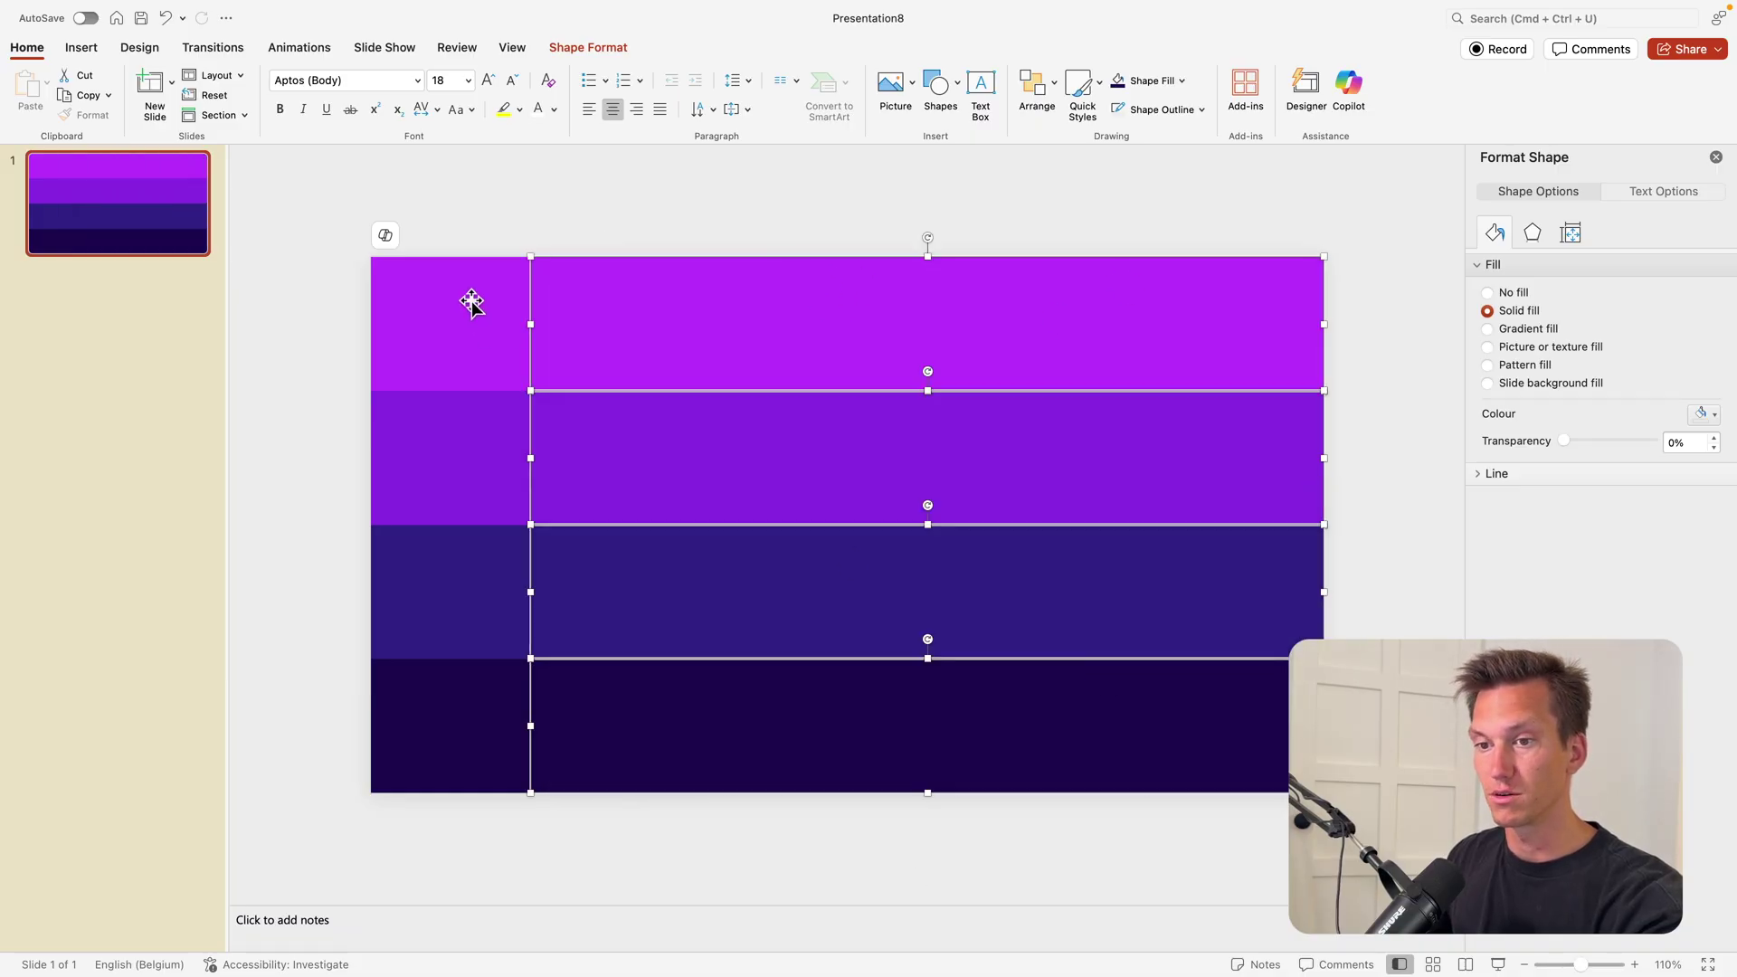
{"action": "left_click_drag", "start_coordinate": [306, 206], "coordinate": [598, 805]}
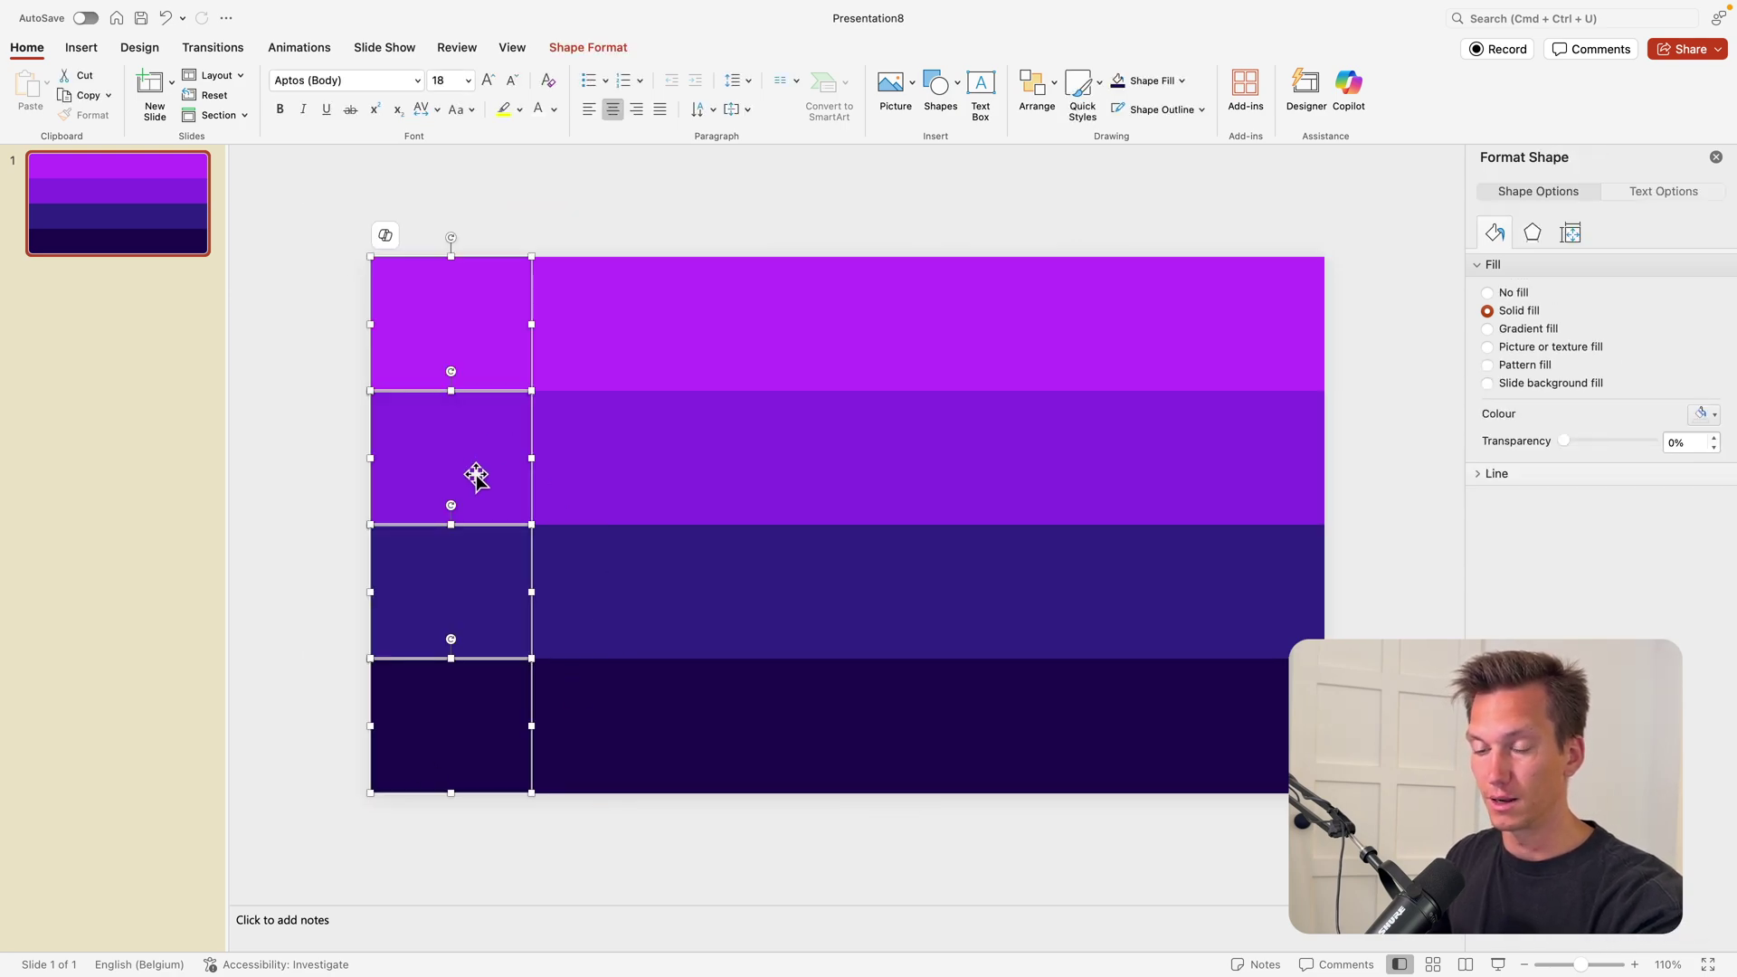
Apply an outer drop shadow preset to the left column of squares.
{"action": "left_click", "coordinate": [1535, 233]}
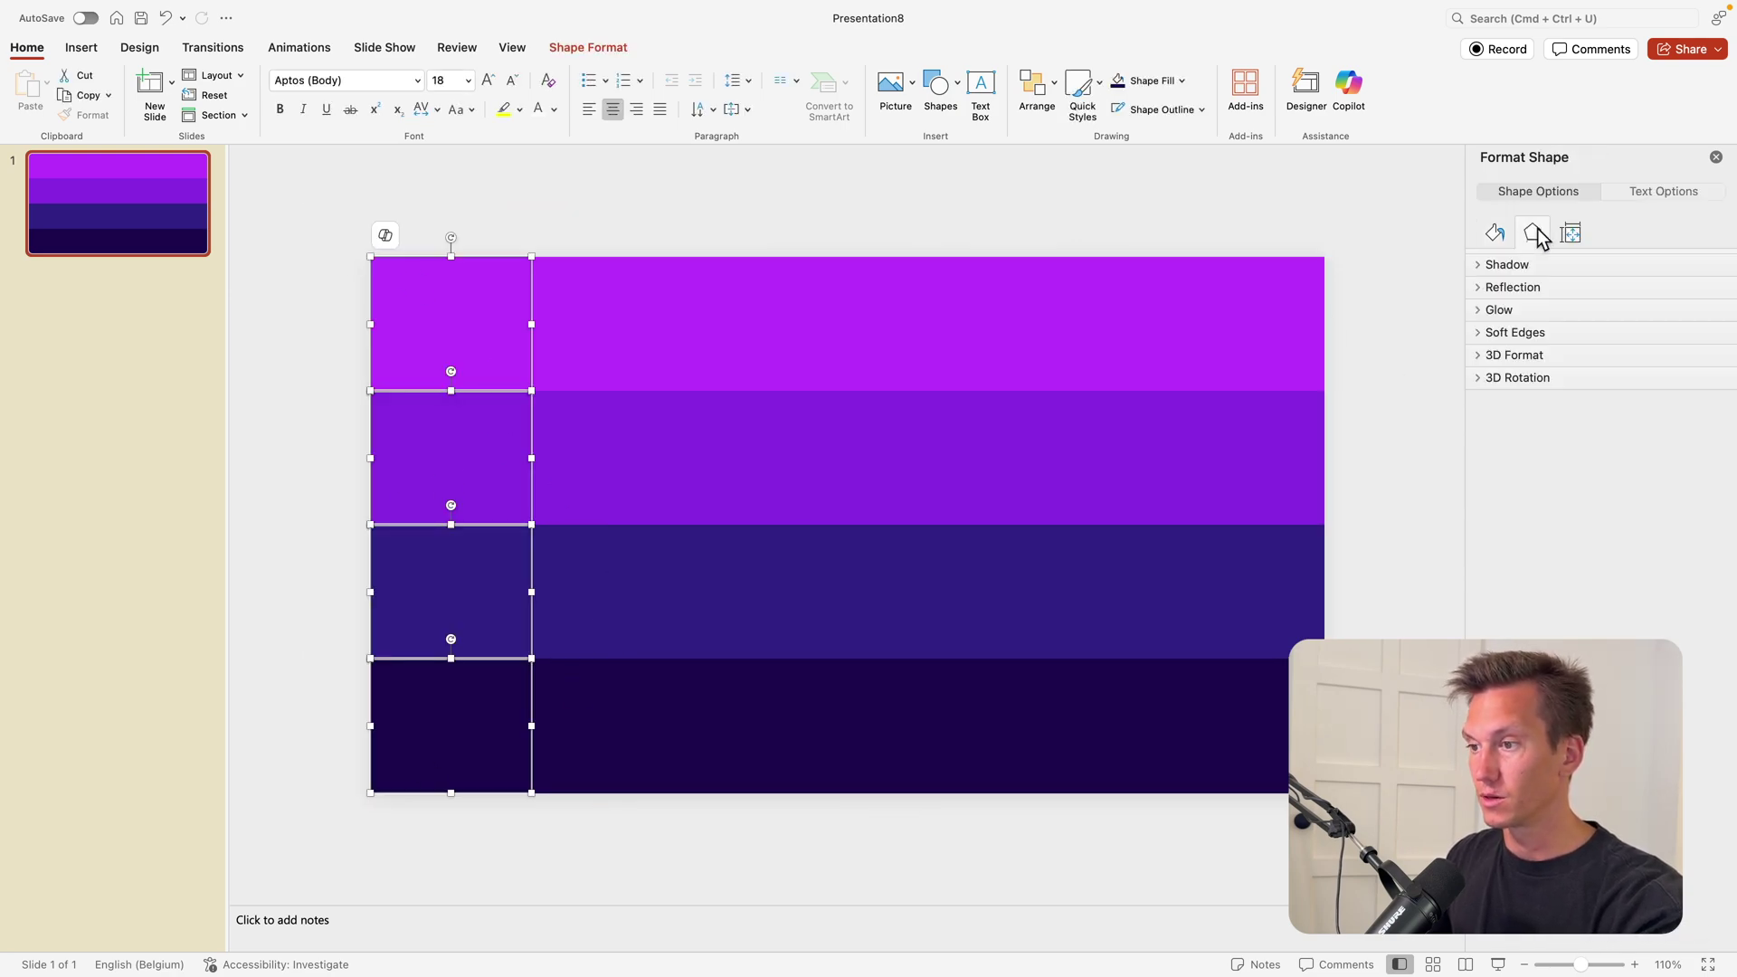
{"action": "left_click", "coordinate": [1506, 264]}
{"action": "left_click", "coordinate": [1704, 296]}
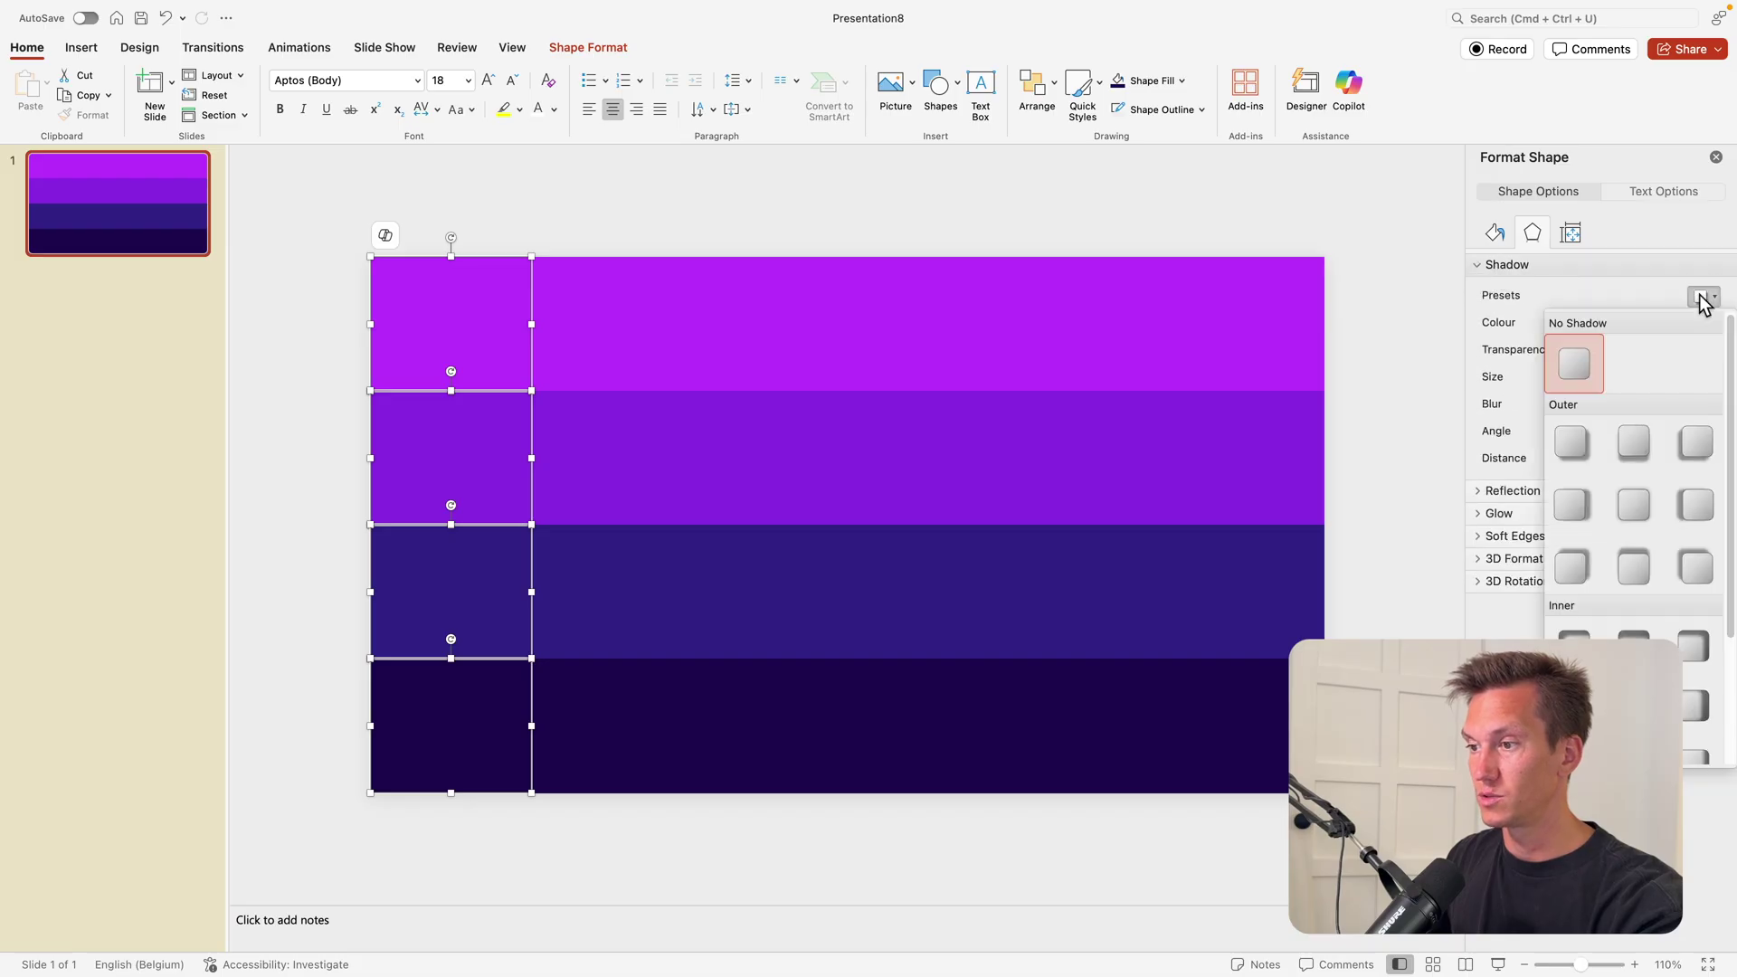
{"action": "left_click", "coordinate": [1571, 507]}
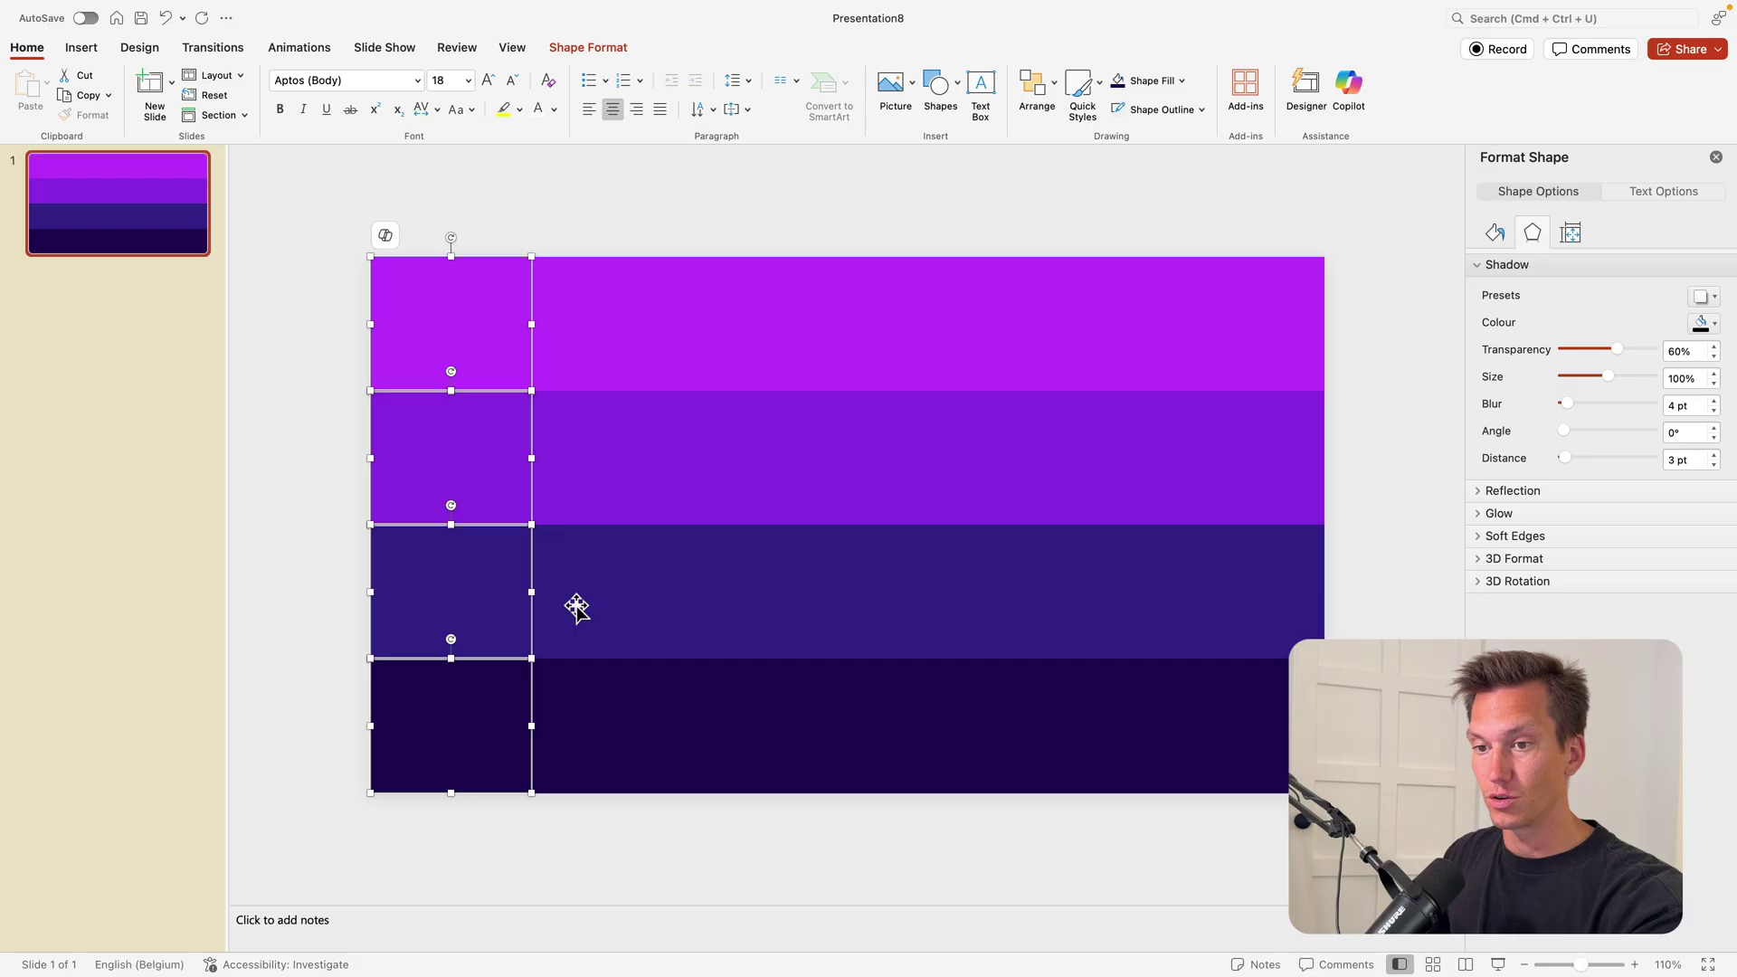
{"action": "left_click", "coordinate": [611, 218]}
Cut and paste the four left squares so they sit on top of the bands.
{"action": "left_click_drag", "start_coordinate": [329, 215], "coordinate": [673, 862]}
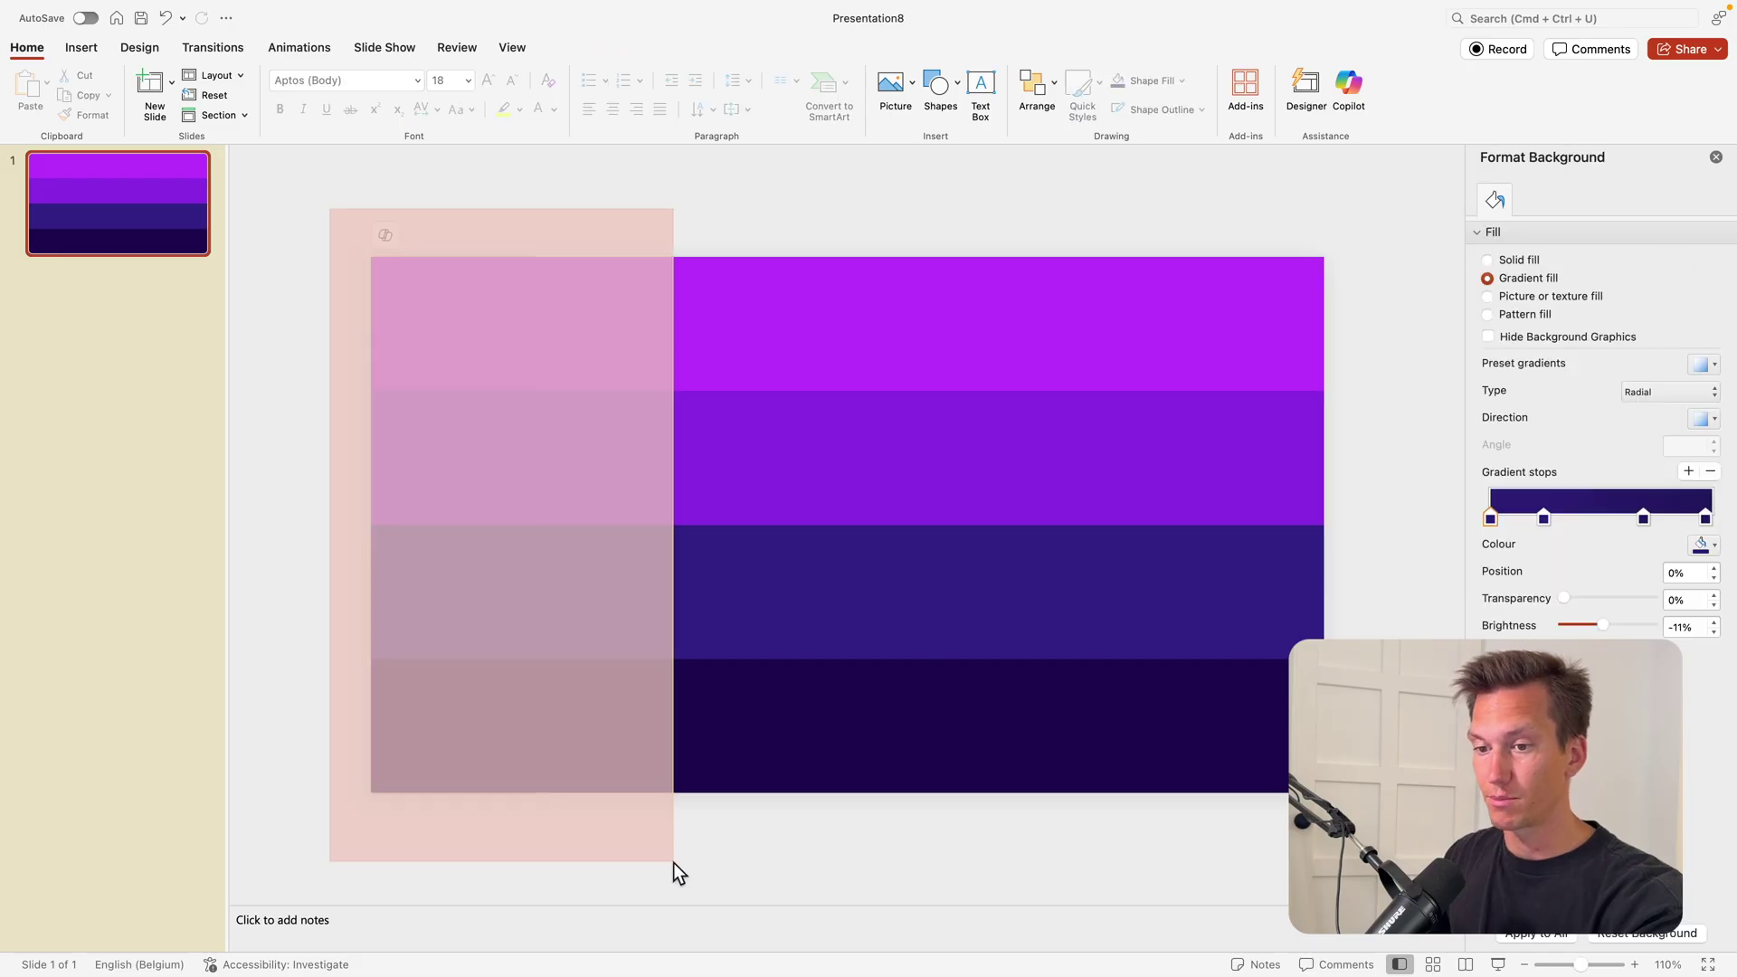
{"action": "key", "text": "Delete"}
{"action": "key", "text": "super+v"}
{"action": "left_click", "coordinate": [317, 295]}
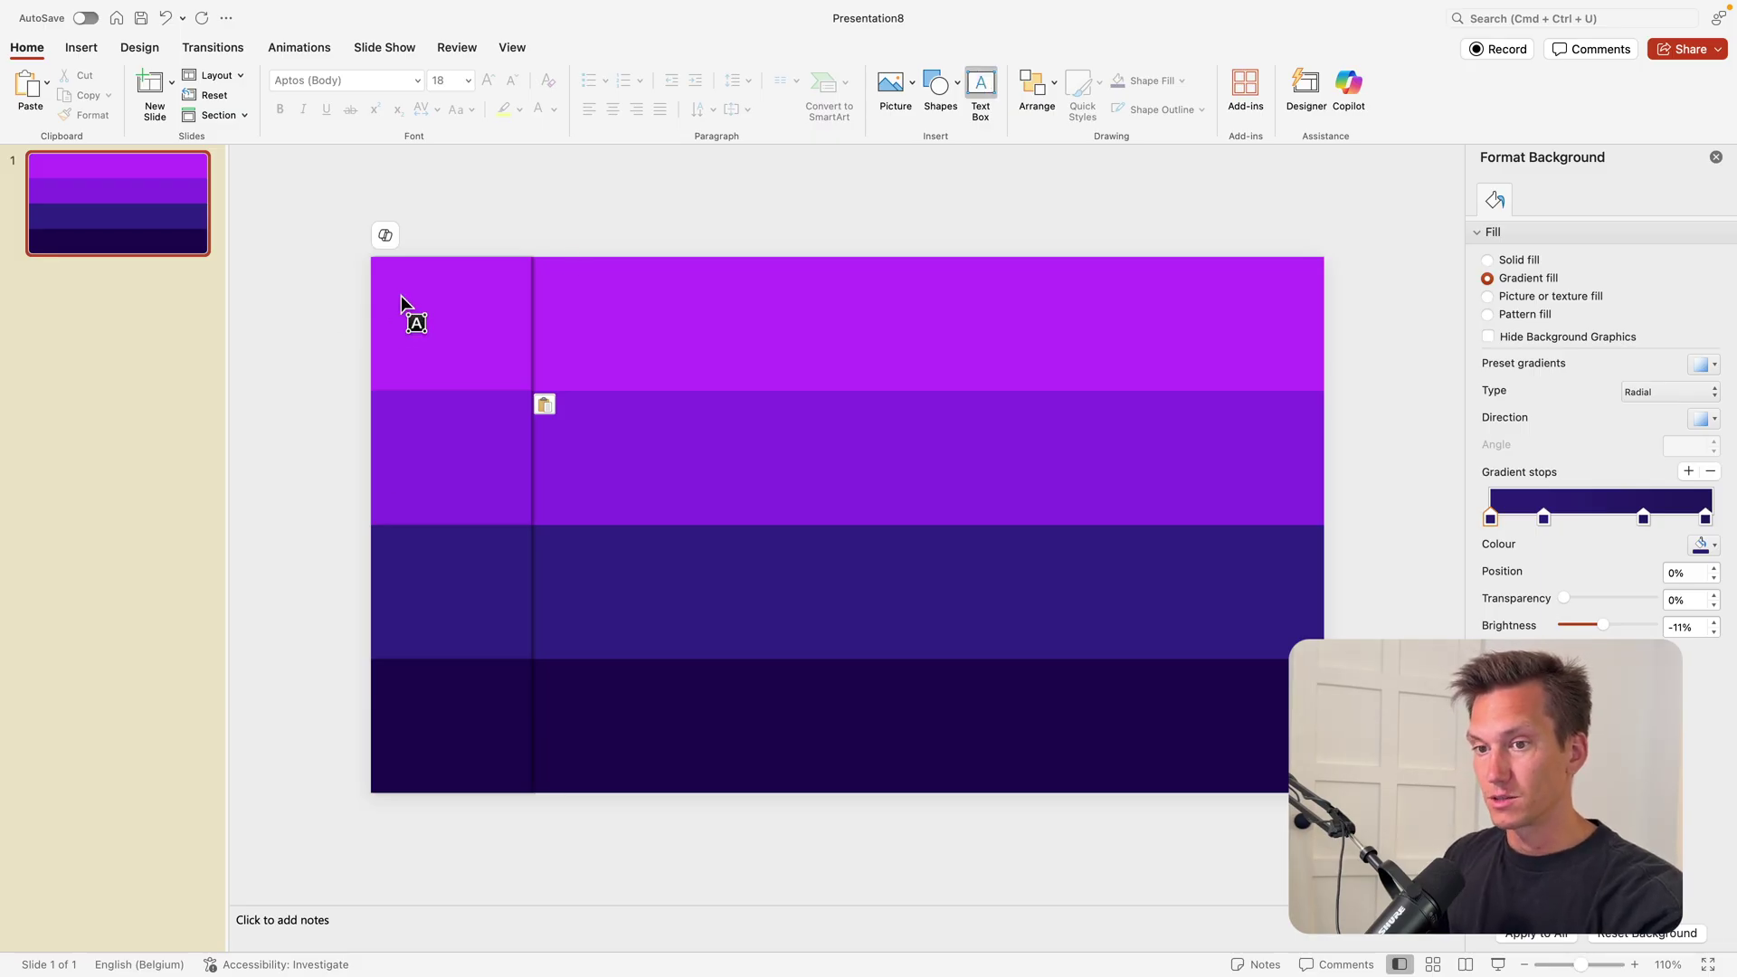
Add a text box reading 'A' in the top-left square, coloured white and enlarged.
{"action": "left_click_drag", "start_coordinate": [409, 283], "coordinate": [492, 365]}
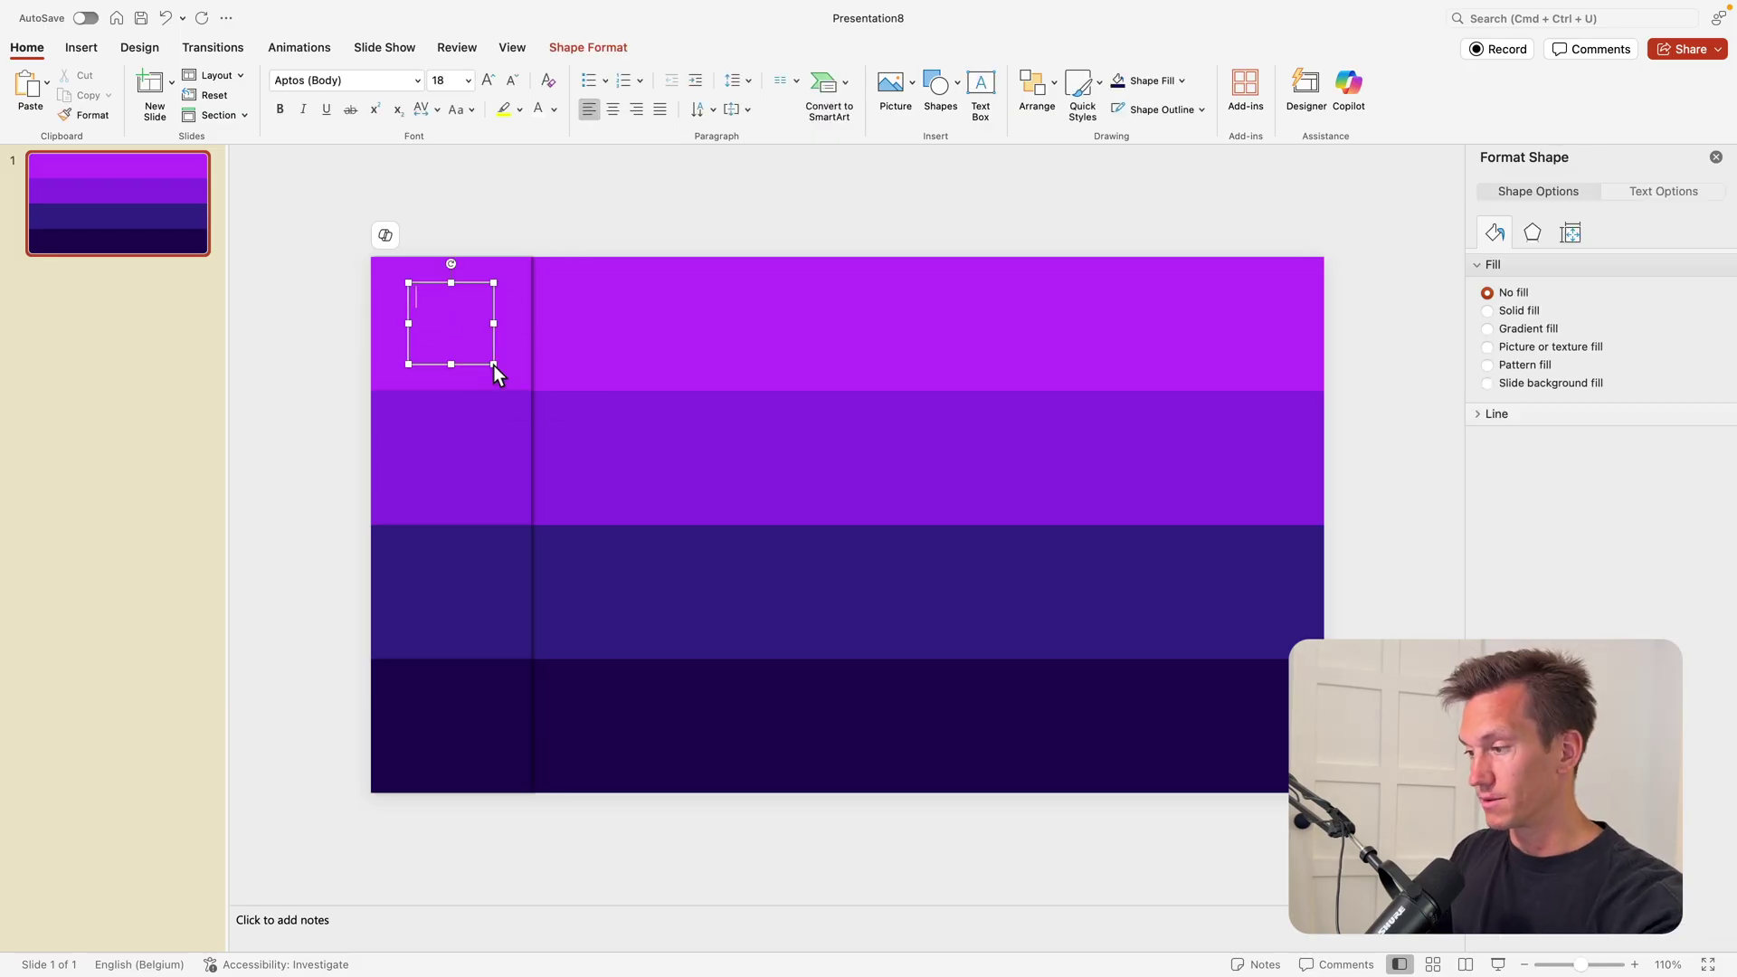
{"action": "type", "text": "A"}
{"action": "key", "text": "super+a"}
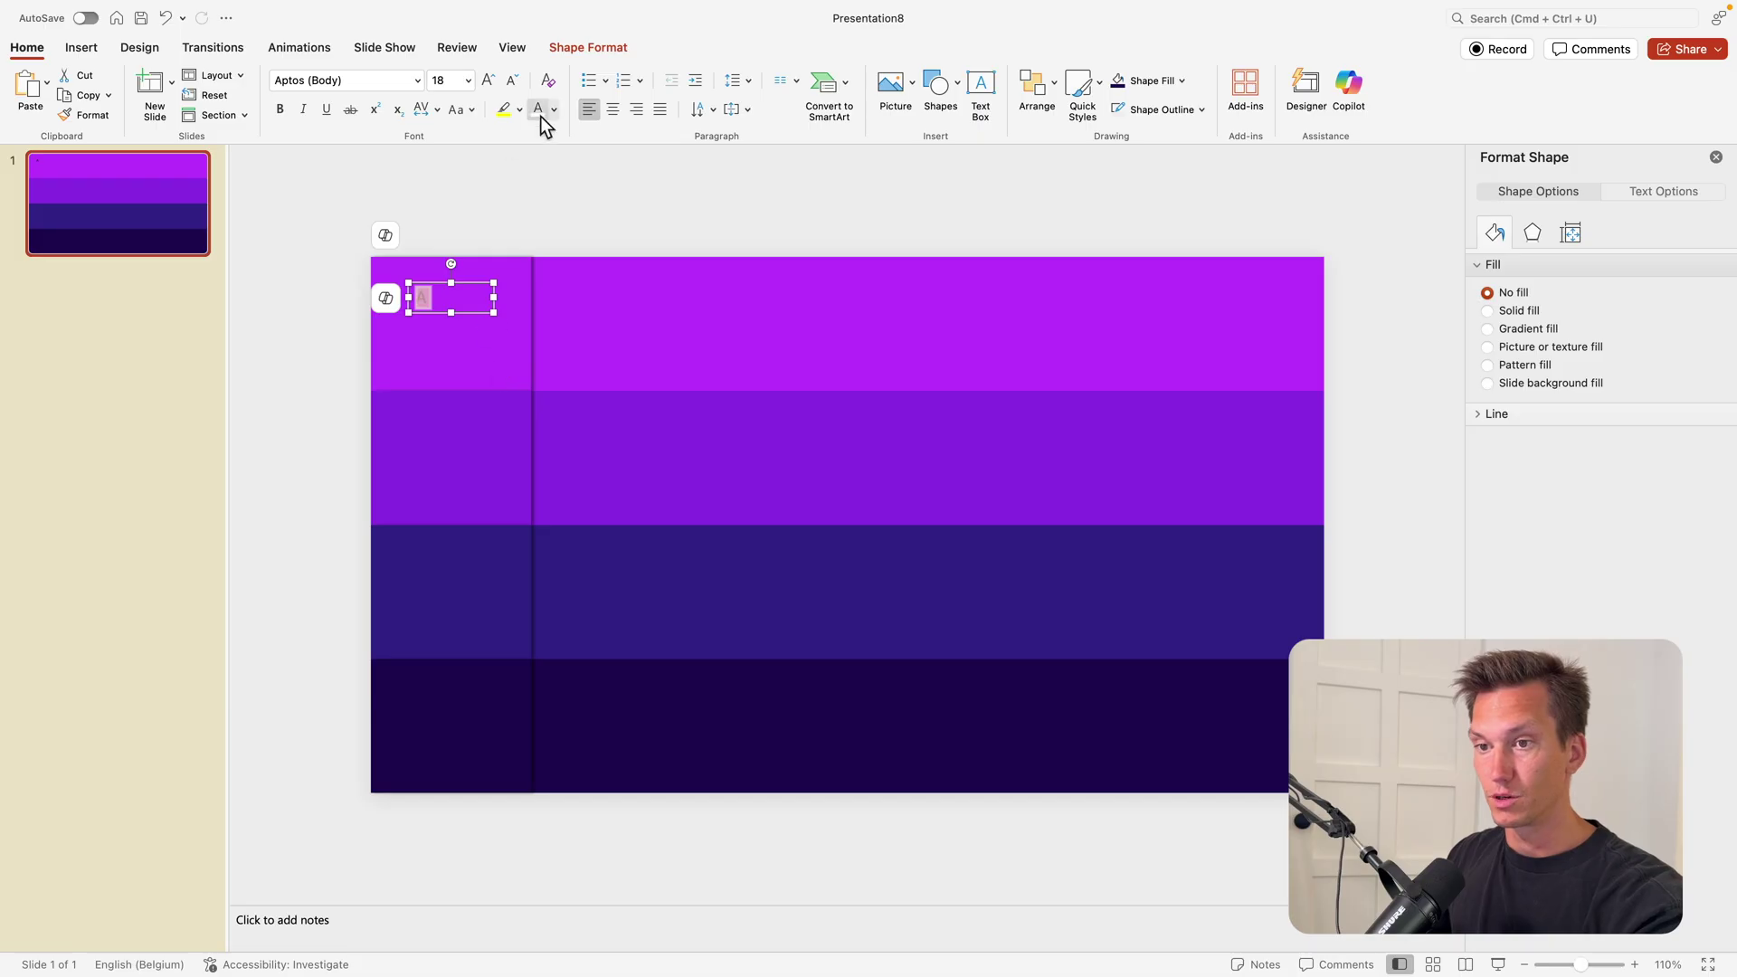
{"action": "left_click", "coordinate": [540, 113]}
{"action": "left_click", "coordinate": [488, 81]}
{"action": "left_click", "coordinate": [488, 80]}
{"action": "left_click", "coordinate": [489, 80]}
{"action": "left_click", "coordinate": [489, 81]}
{"action": "left_click", "coordinate": [489, 80]}
{"action": "left_click", "coordinate": [489, 80]}
{"action": "left_click", "coordinate": [489, 80]}
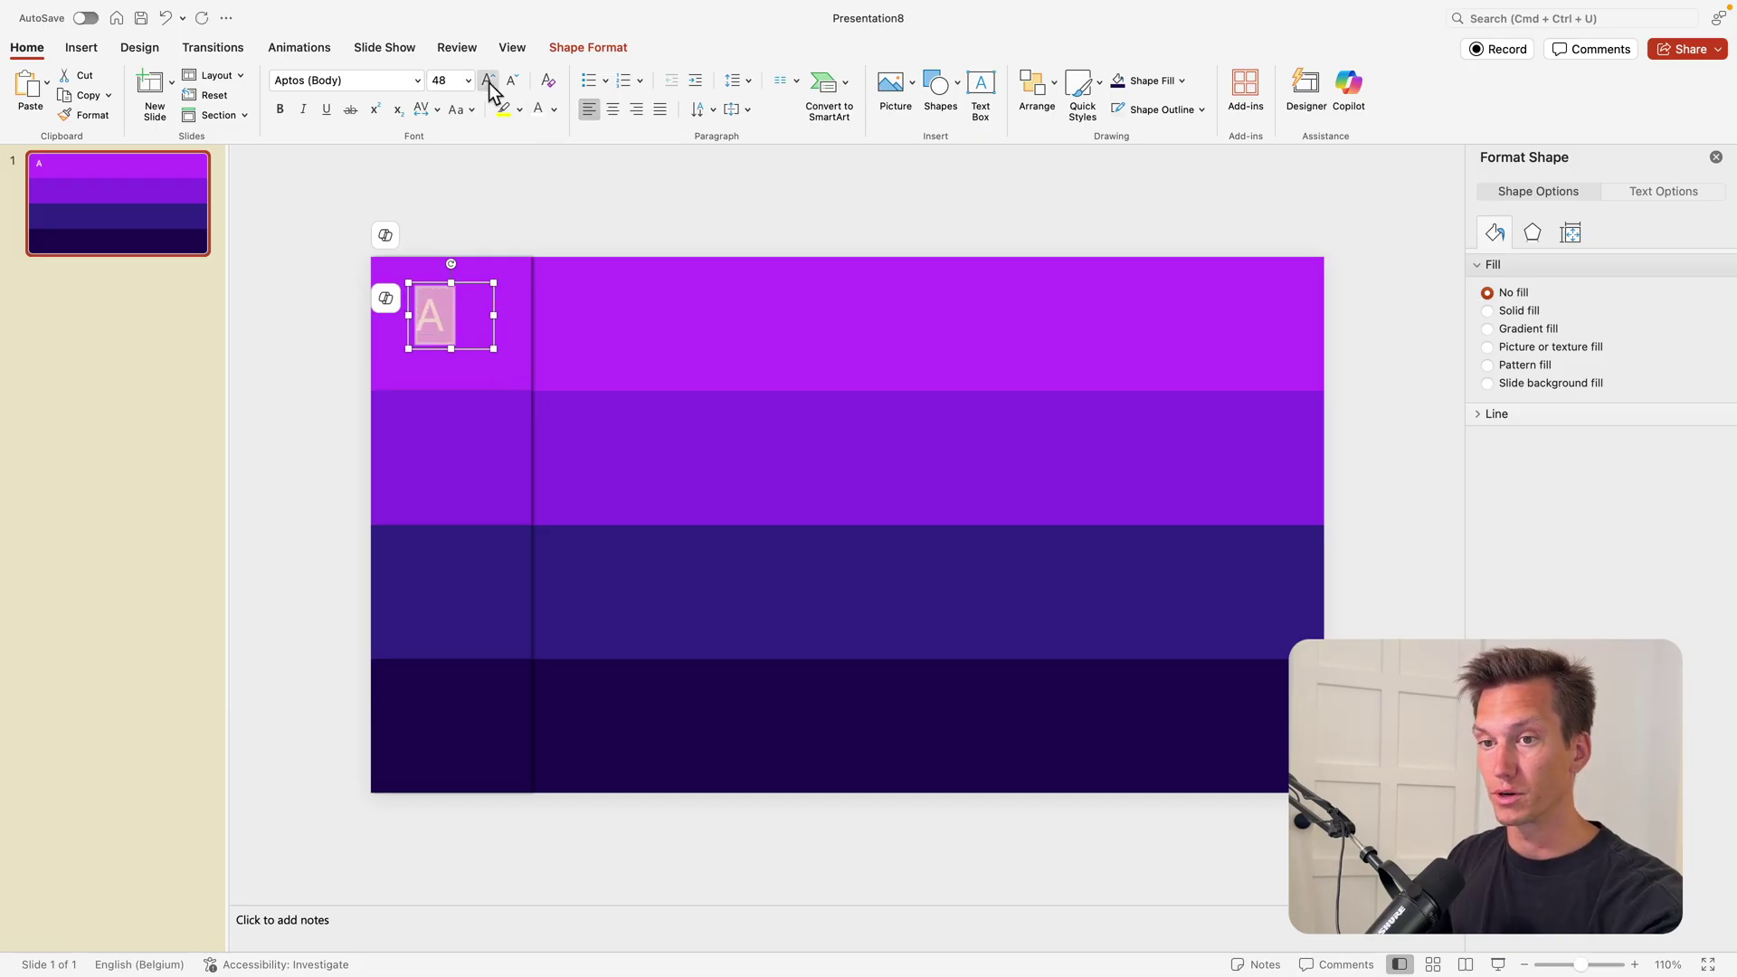
Set the letter A to Montserrat ExtraBold and increase its size to 60 pt.
{"action": "left_click", "coordinate": [376, 80]}
{"action": "type", "text": "Montserrat"}
{"action": "key", "text": "Return"}
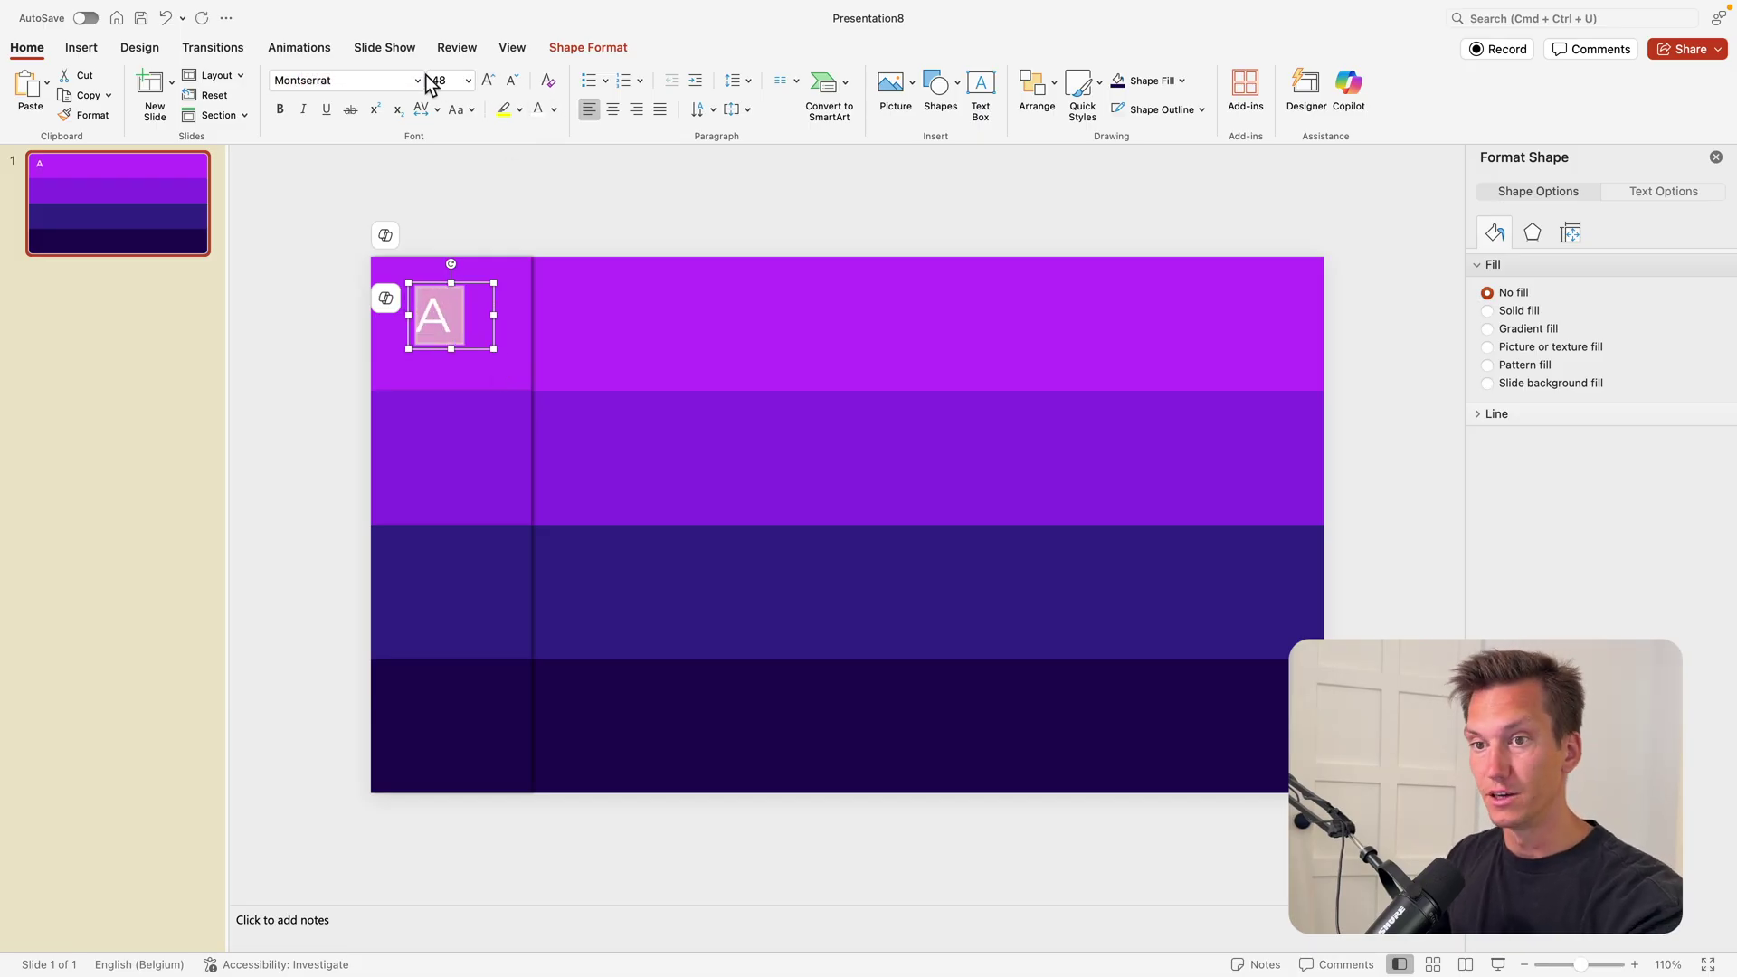
{"action": "left_click", "coordinate": [417, 80]}
{"action": "mouse_move", "coordinate": [411, 254]}
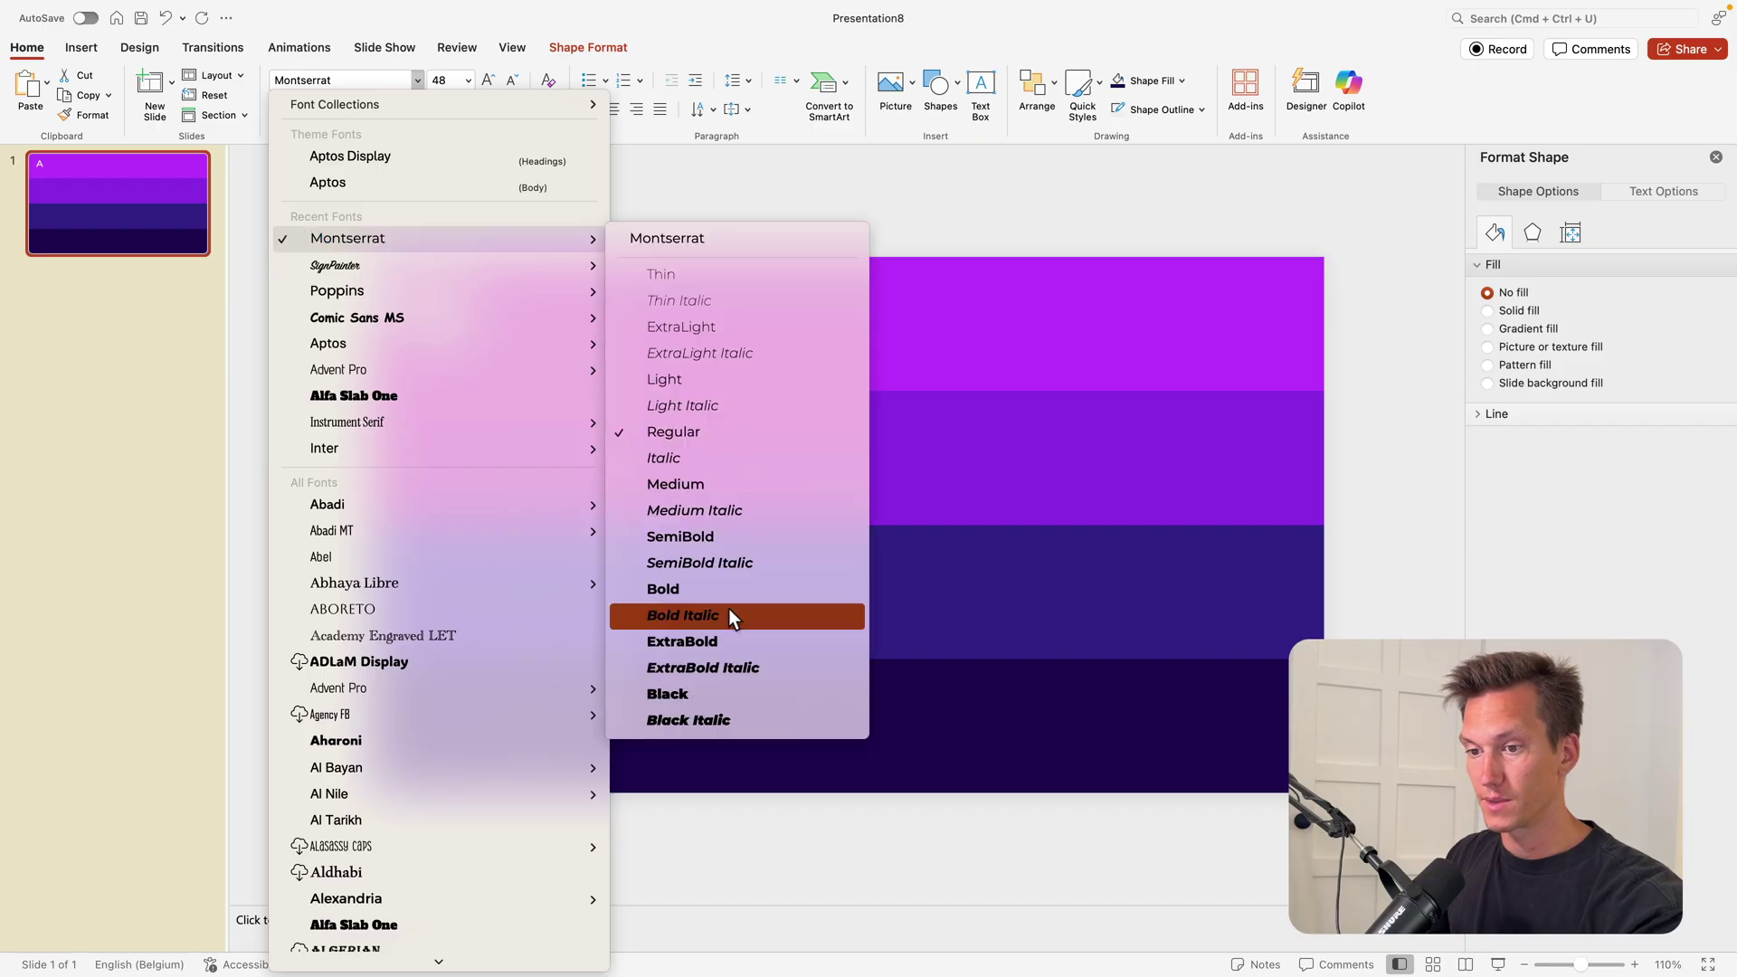
{"action": "left_click", "coordinate": [729, 639]}
{"action": "left_click", "coordinate": [488, 82]}
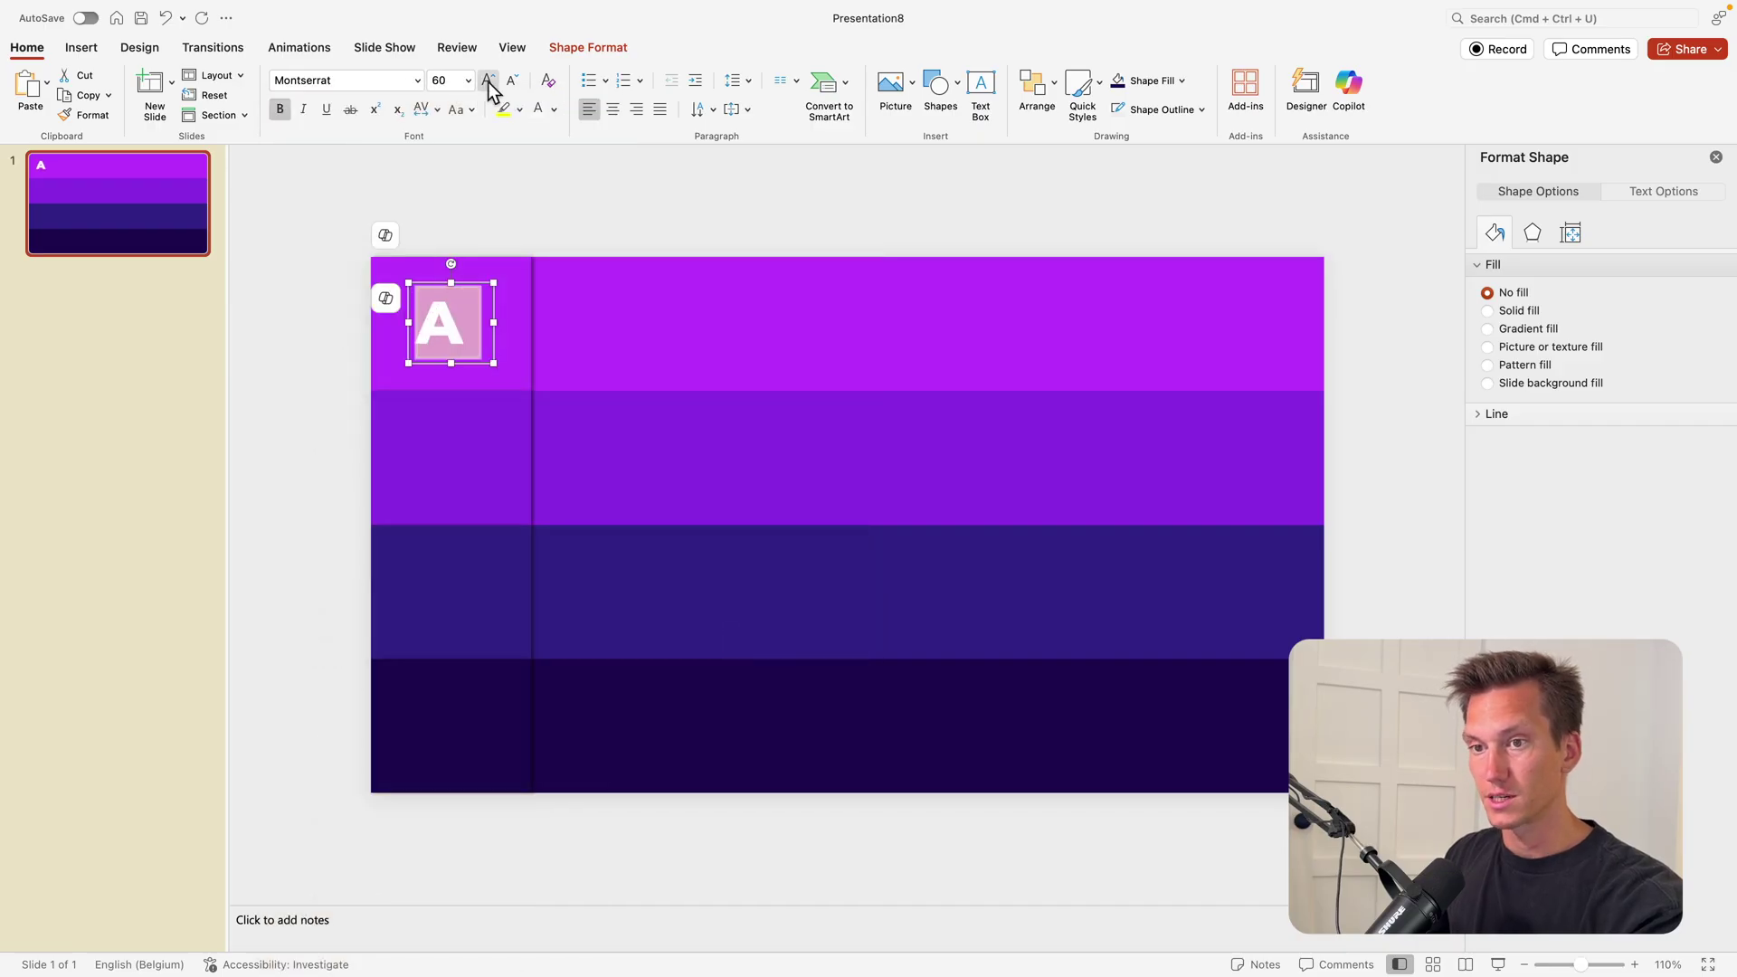
Centre the letter A in its box and raise it to 72 pt.
{"action": "left_click", "coordinate": [613, 109]}
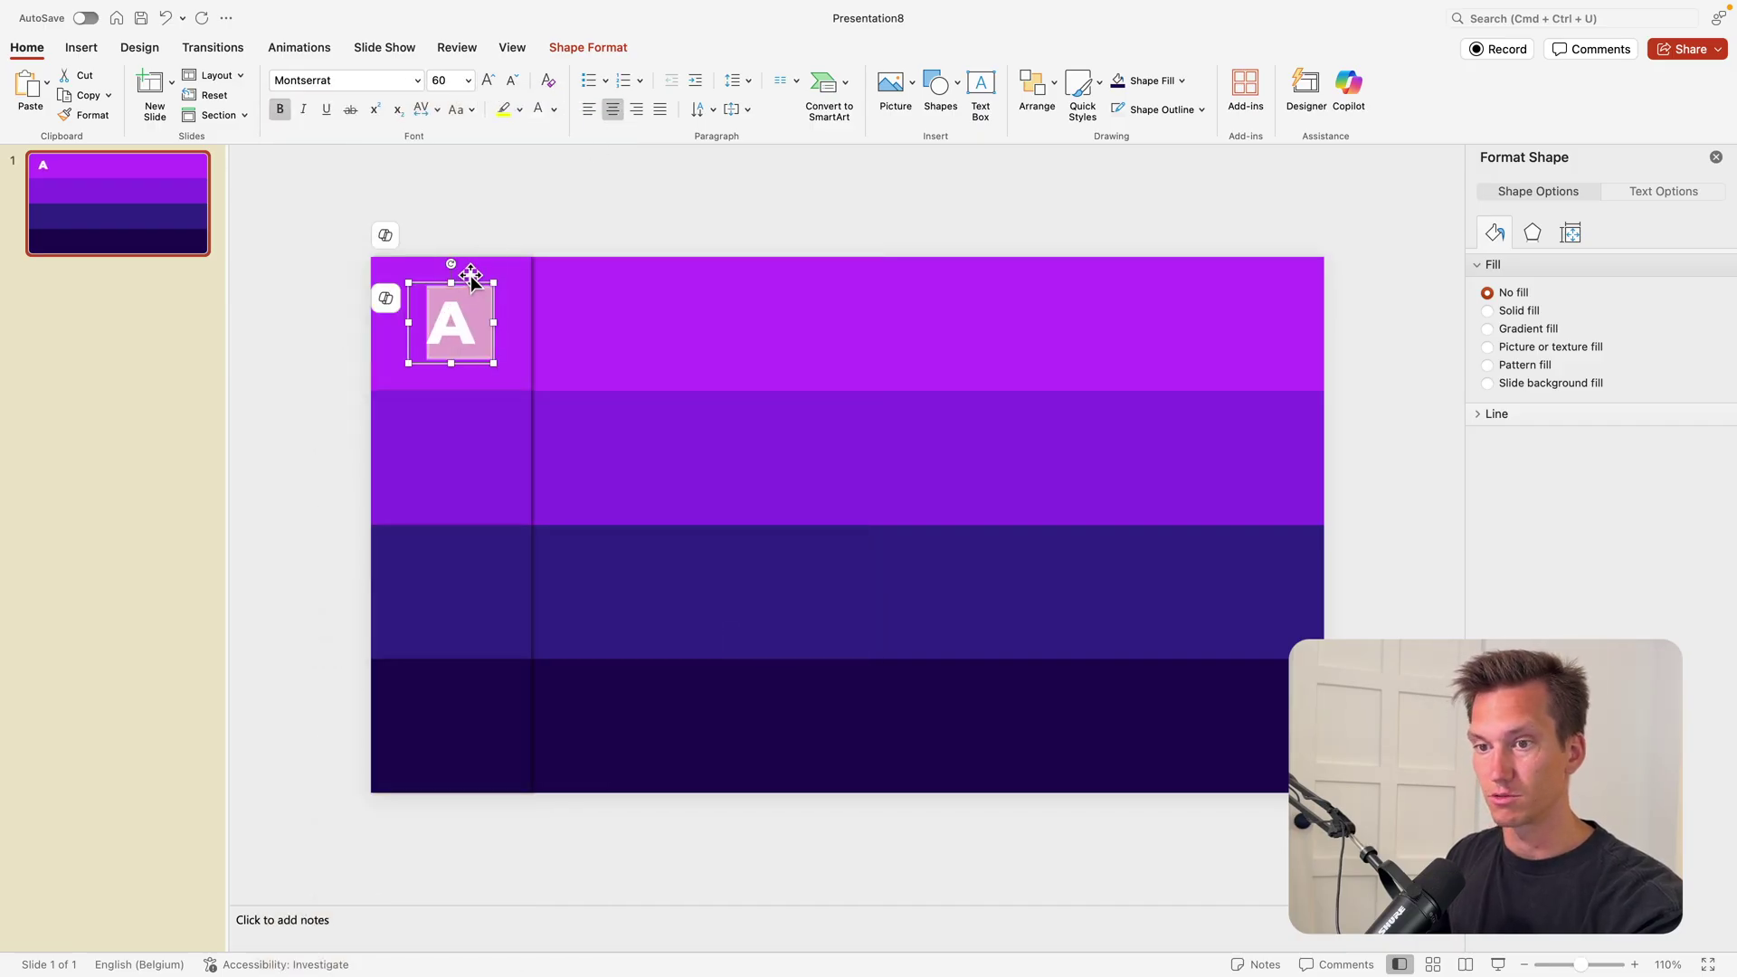
{"action": "left_click_drag", "start_coordinate": [471, 279], "coordinate": [467, 286]}
{"action": "left_click", "coordinate": [489, 83]}
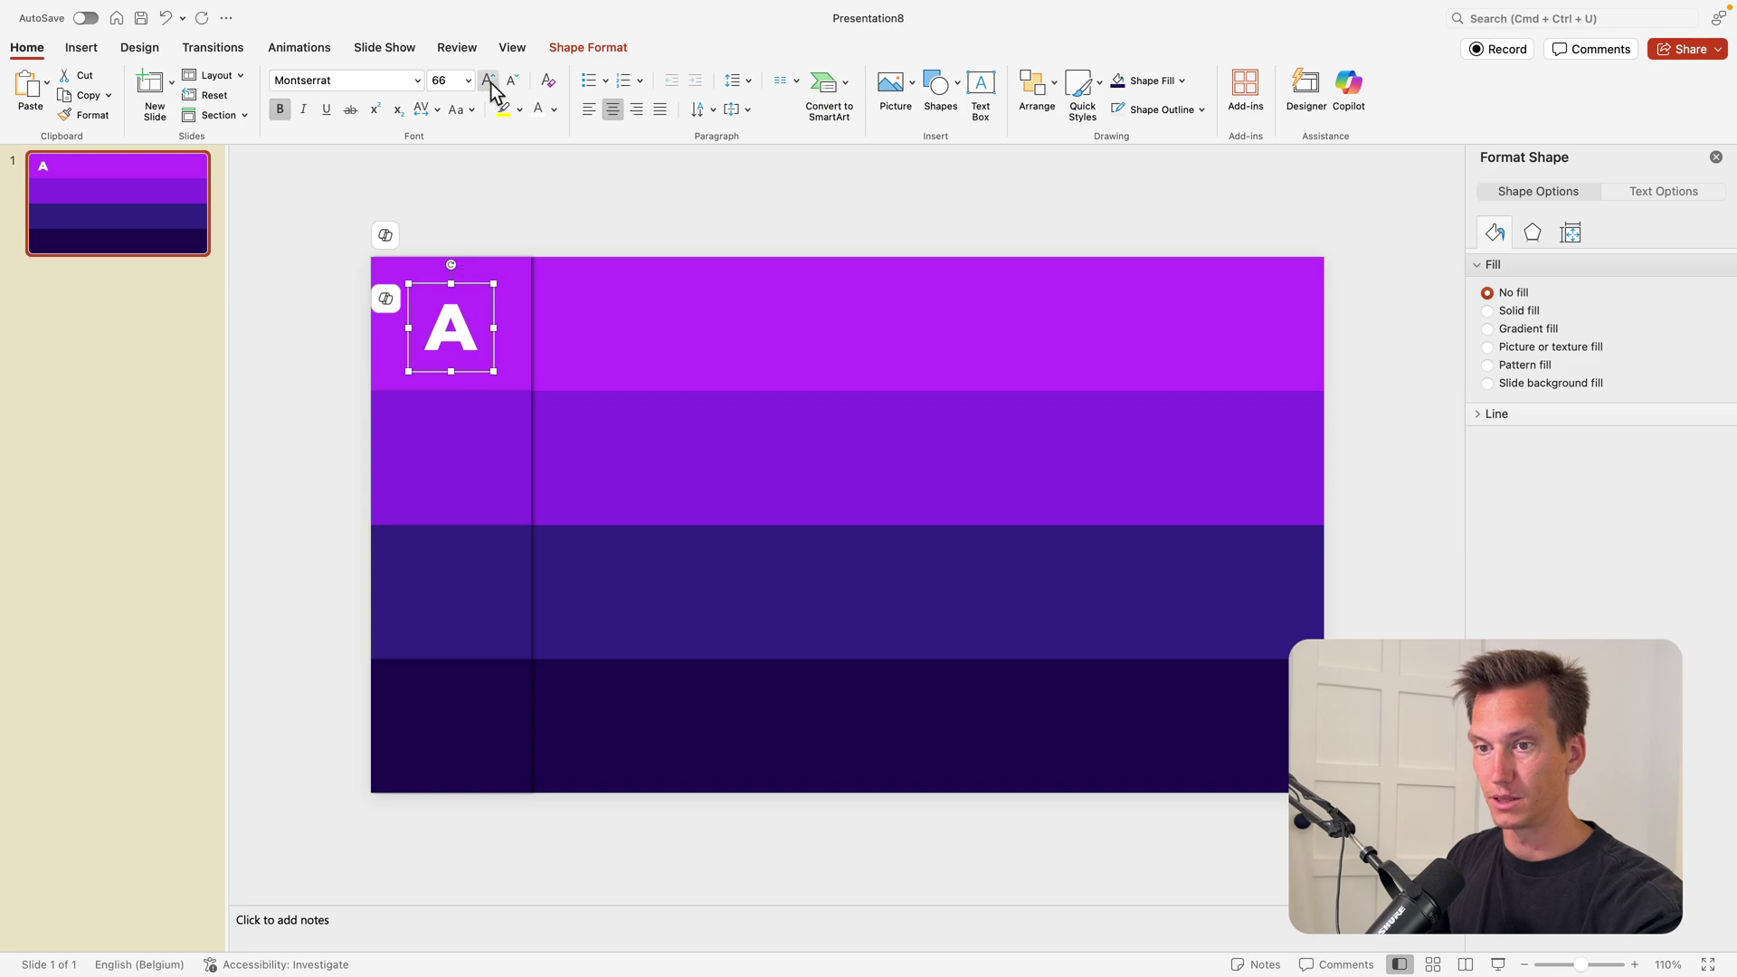
{"action": "left_click", "coordinate": [488, 84]}
{"action": "left_click_drag", "start_coordinate": [468, 282], "coordinate": [469, 407]}
{"action": "key", "text": "super+z"}
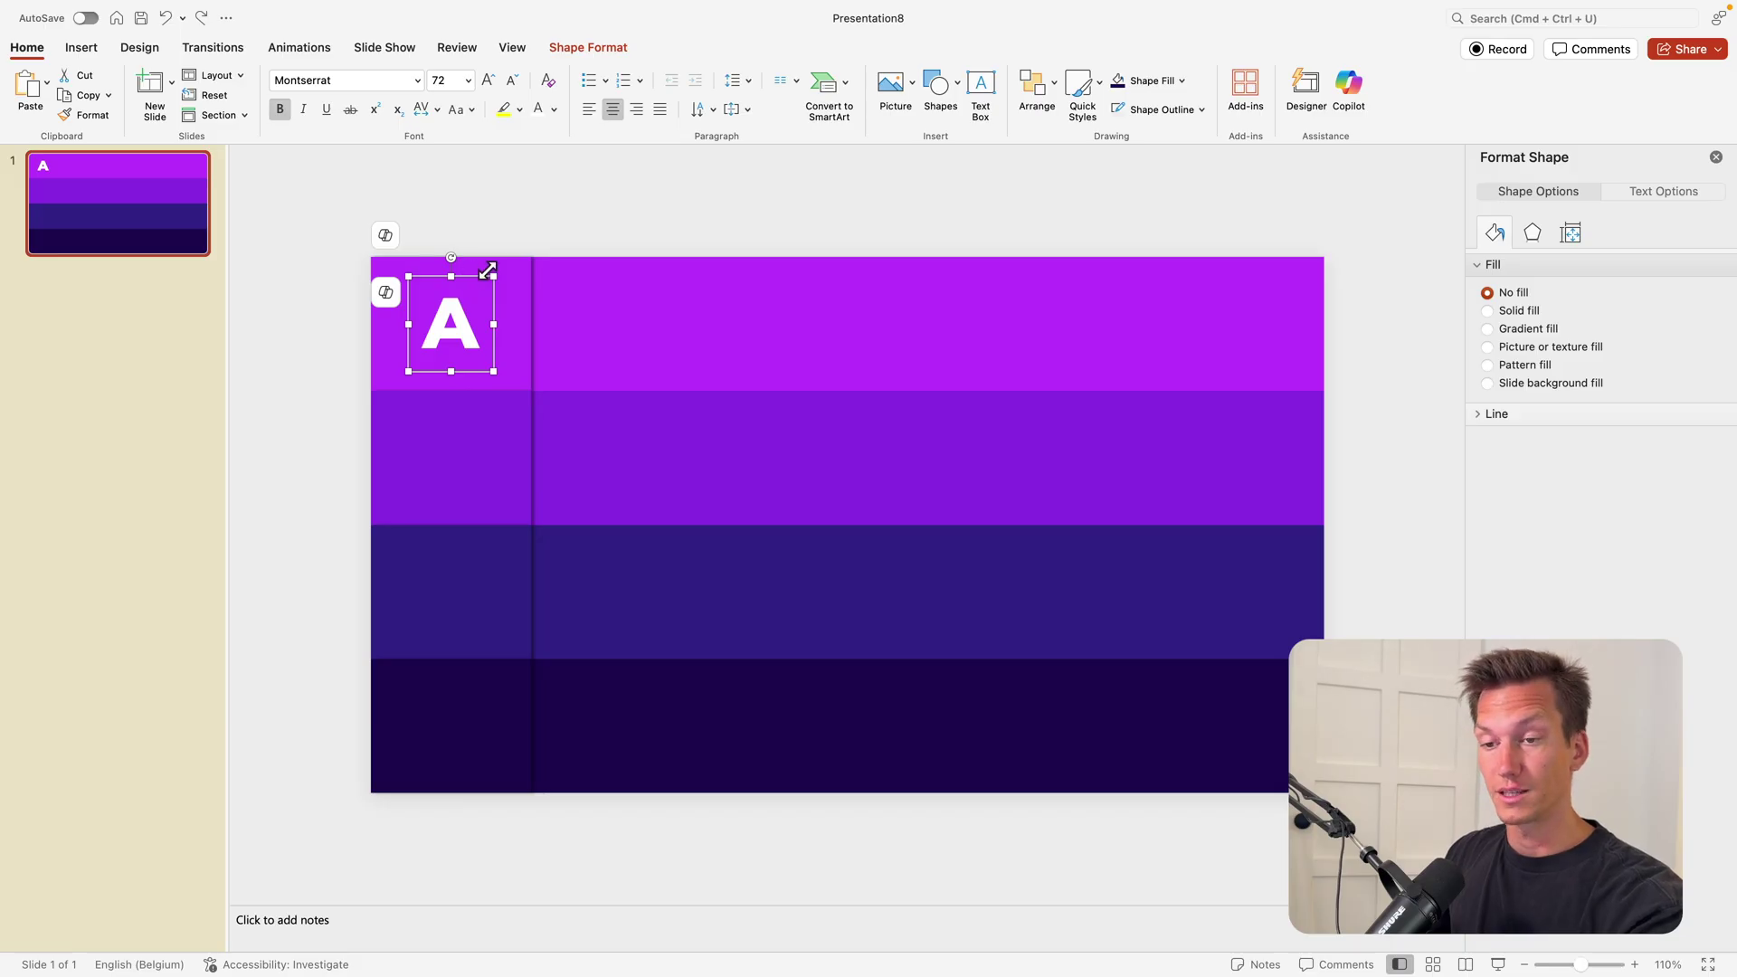
Duplicate the A into the three lower squares and retype the copies as B, C and D.
{"action": "key", "text": "super+d"}
{"action": "left_click_drag", "start_coordinate": [485, 289], "coordinate": [466, 406]}
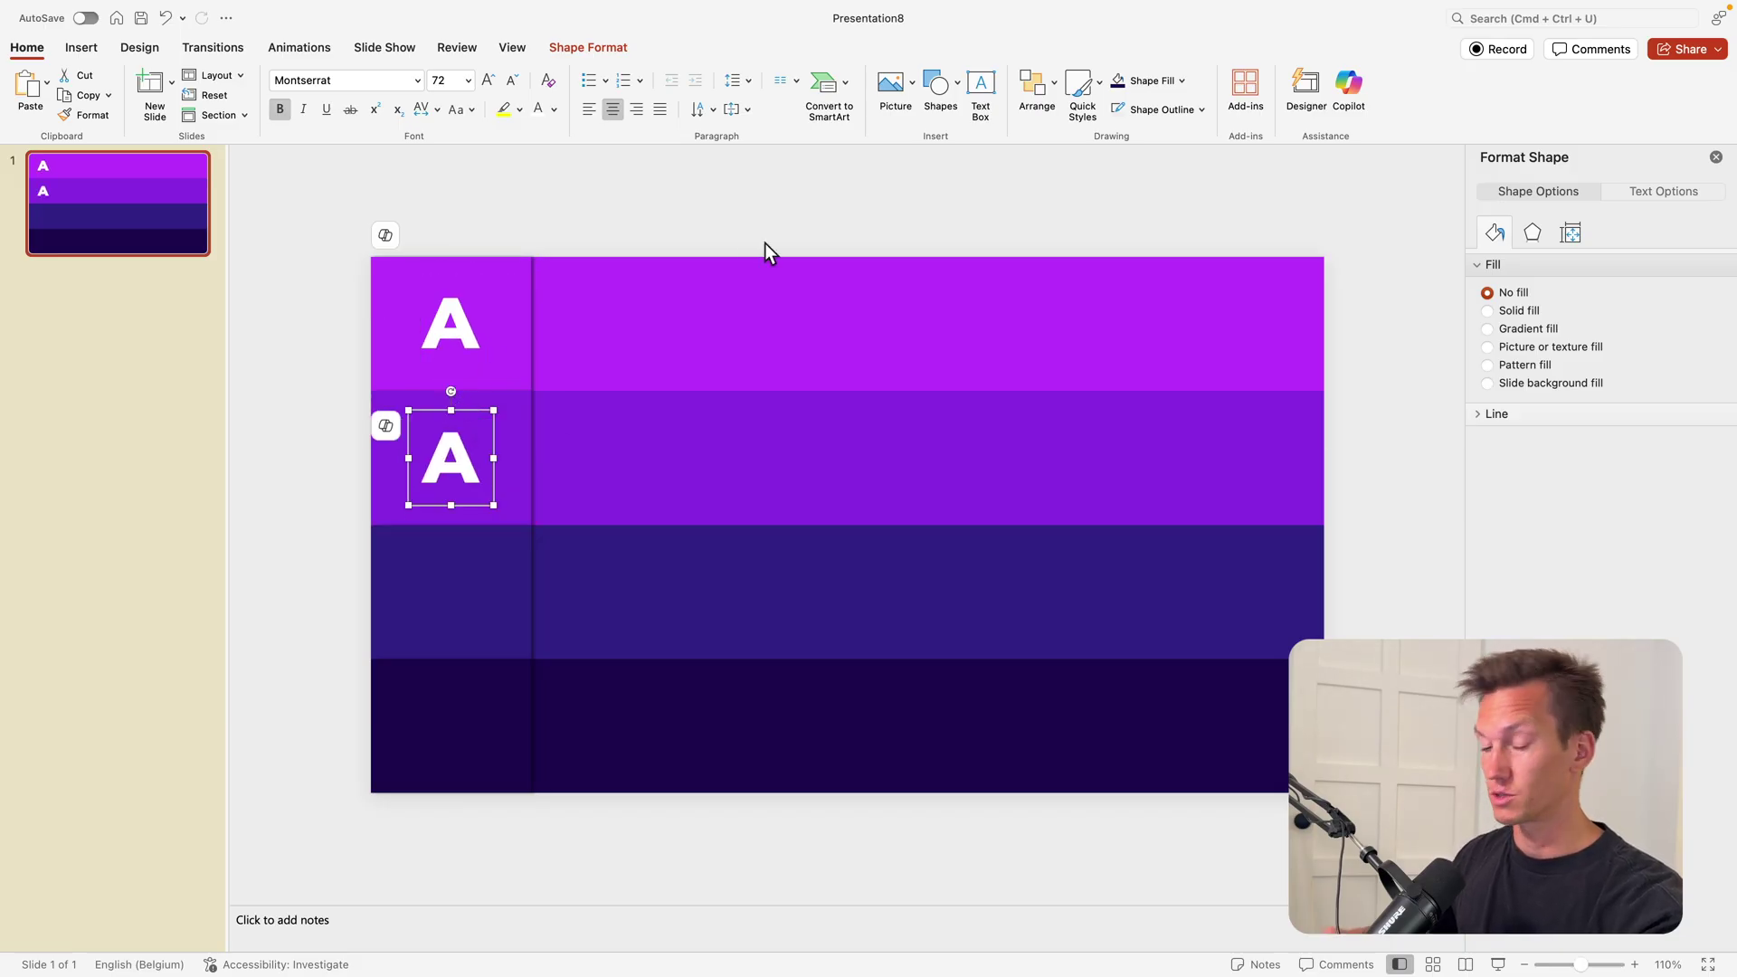
{"action": "key", "text": "super+d"}
{"action": "key", "text": "super+d"}
{"action": "left_click", "coordinate": [445, 428]}
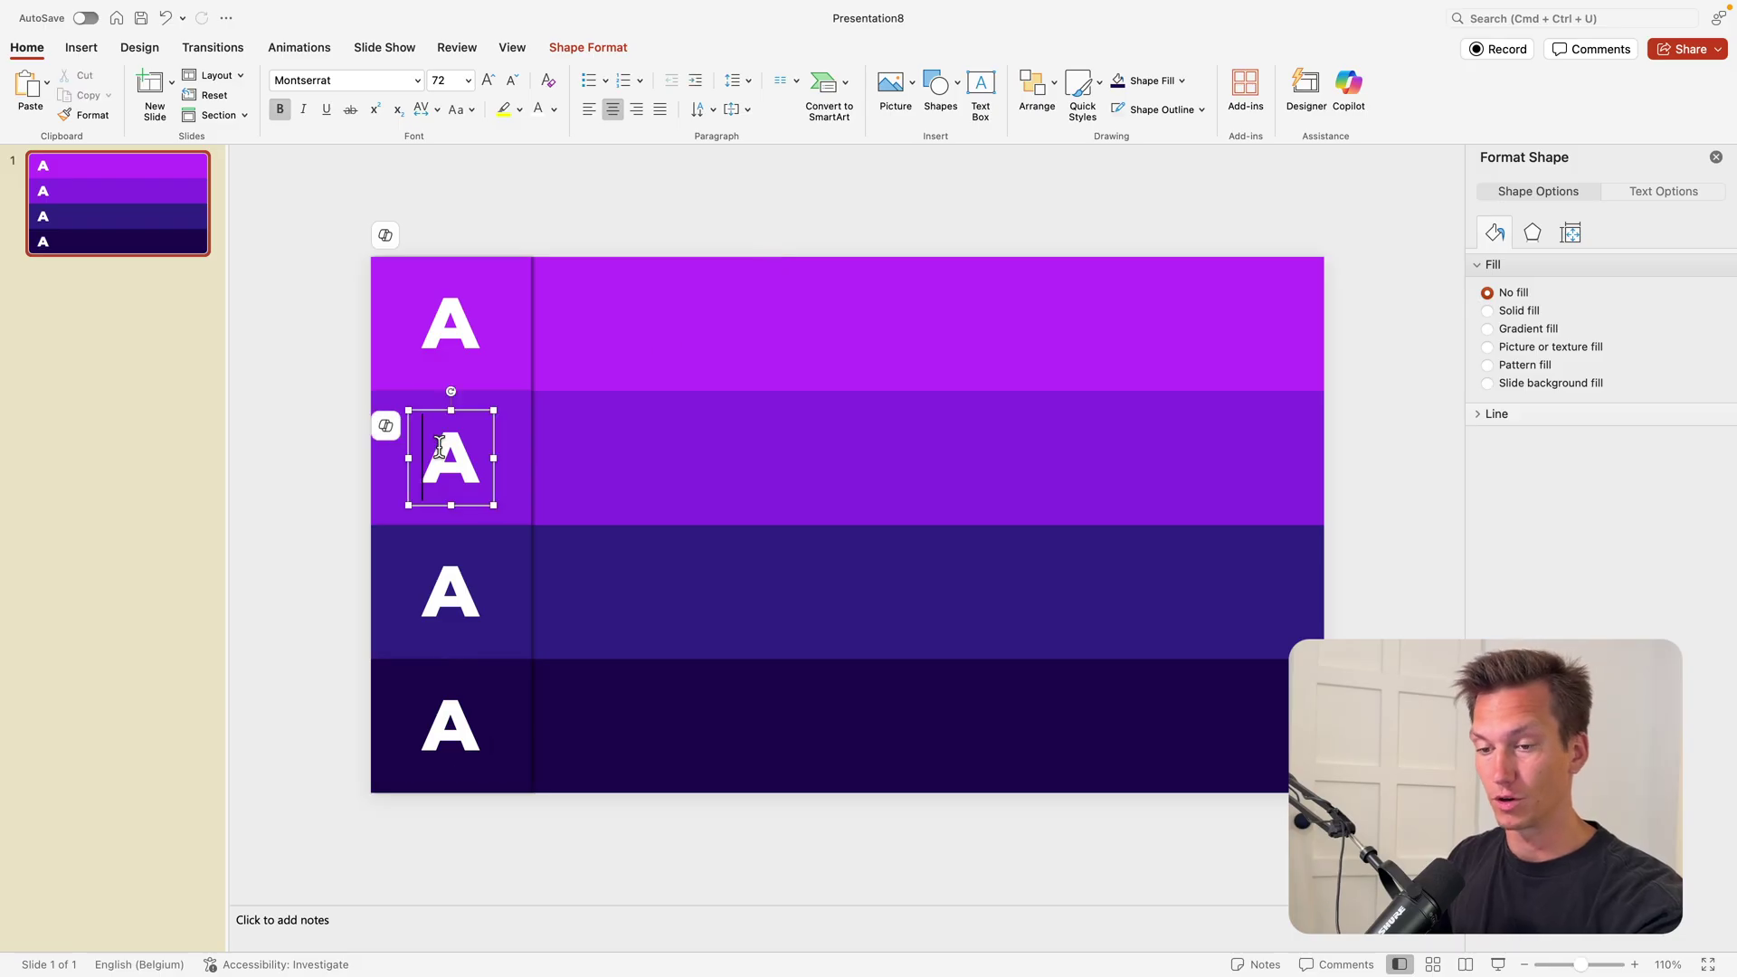
{"action": "double_click", "coordinate": [445, 429]}
{"action": "type", "text": "B"}
{"action": "left_click_drag", "start_coordinate": [428, 604], "coordinate": [564, 604]}
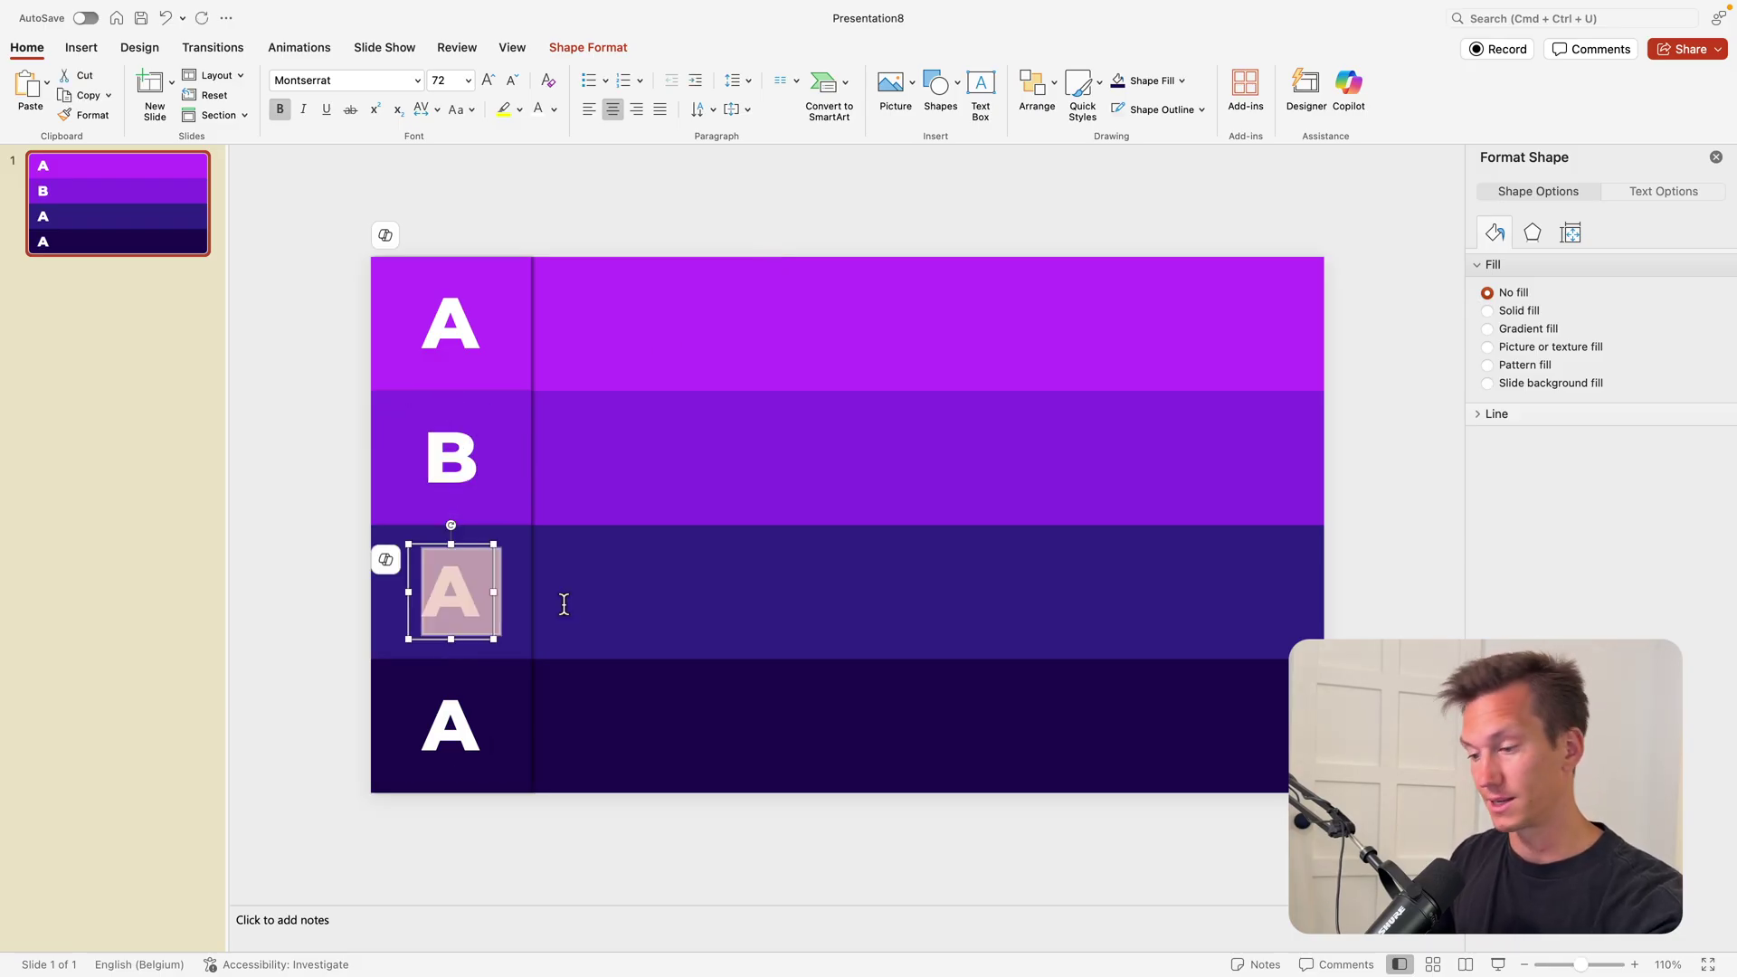
{"action": "type", "text": "C"}
{"action": "left_click_drag", "start_coordinate": [427, 725], "coordinate": [536, 725]}
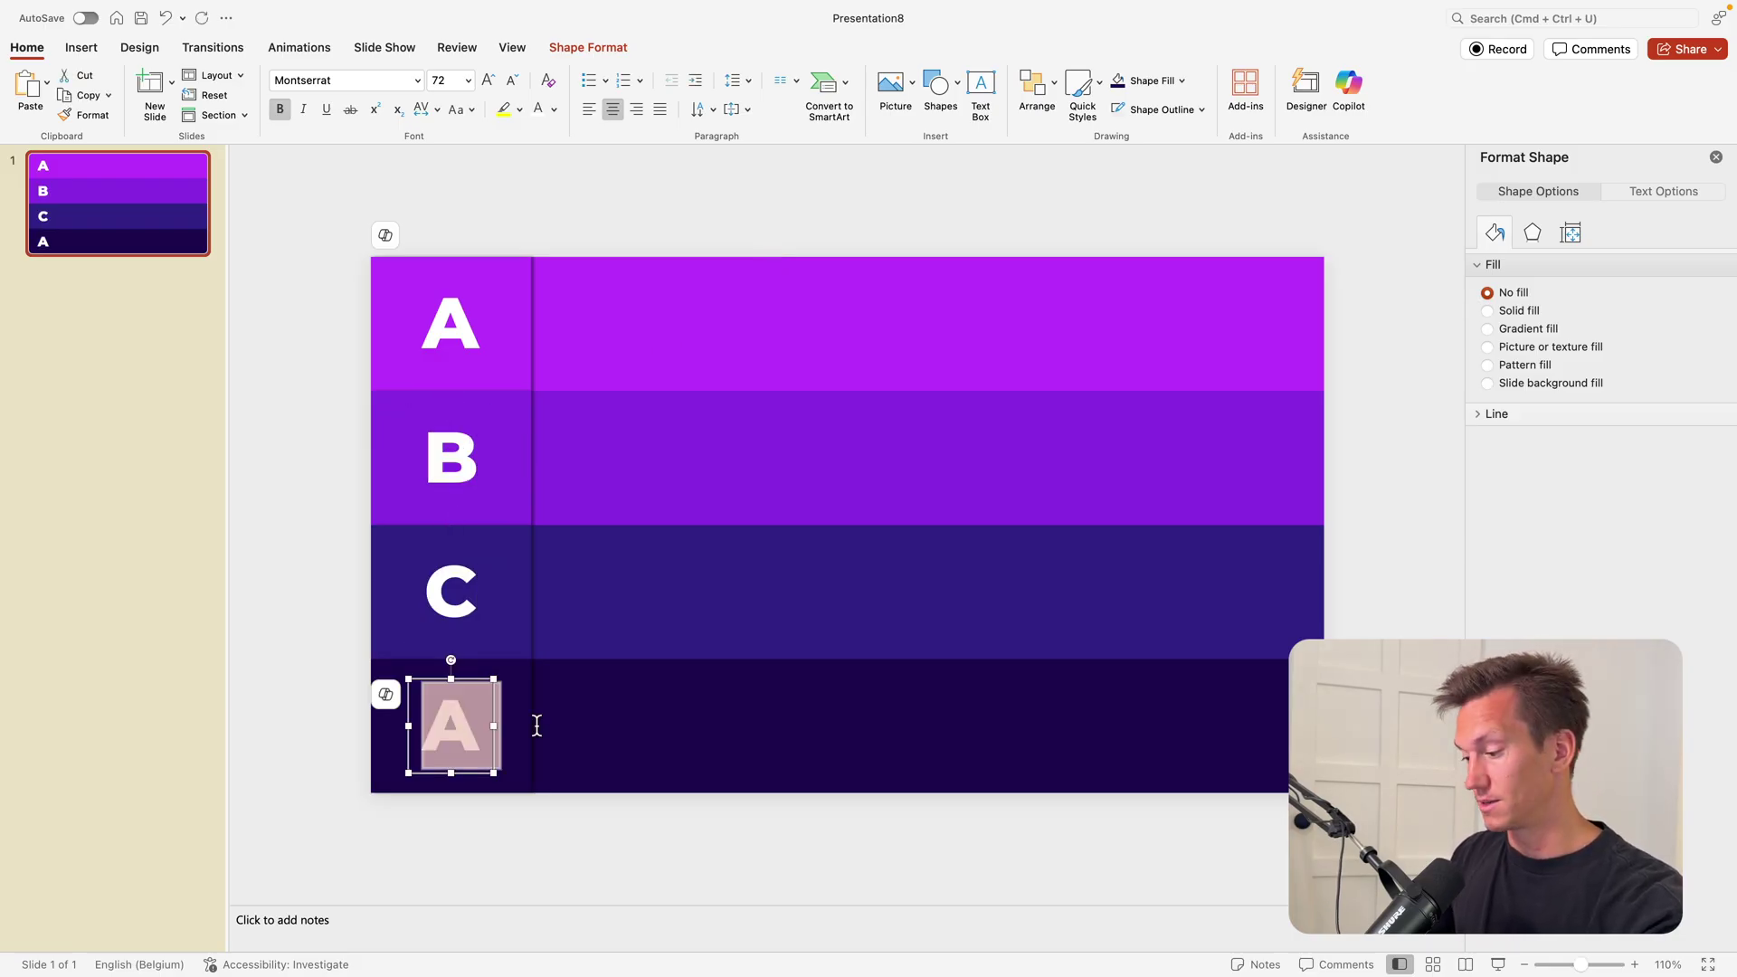
{"action": "type", "text": "D"}
{"action": "left_click", "coordinate": [616, 188]}
{"action": "left_click", "coordinate": [981, 90]}
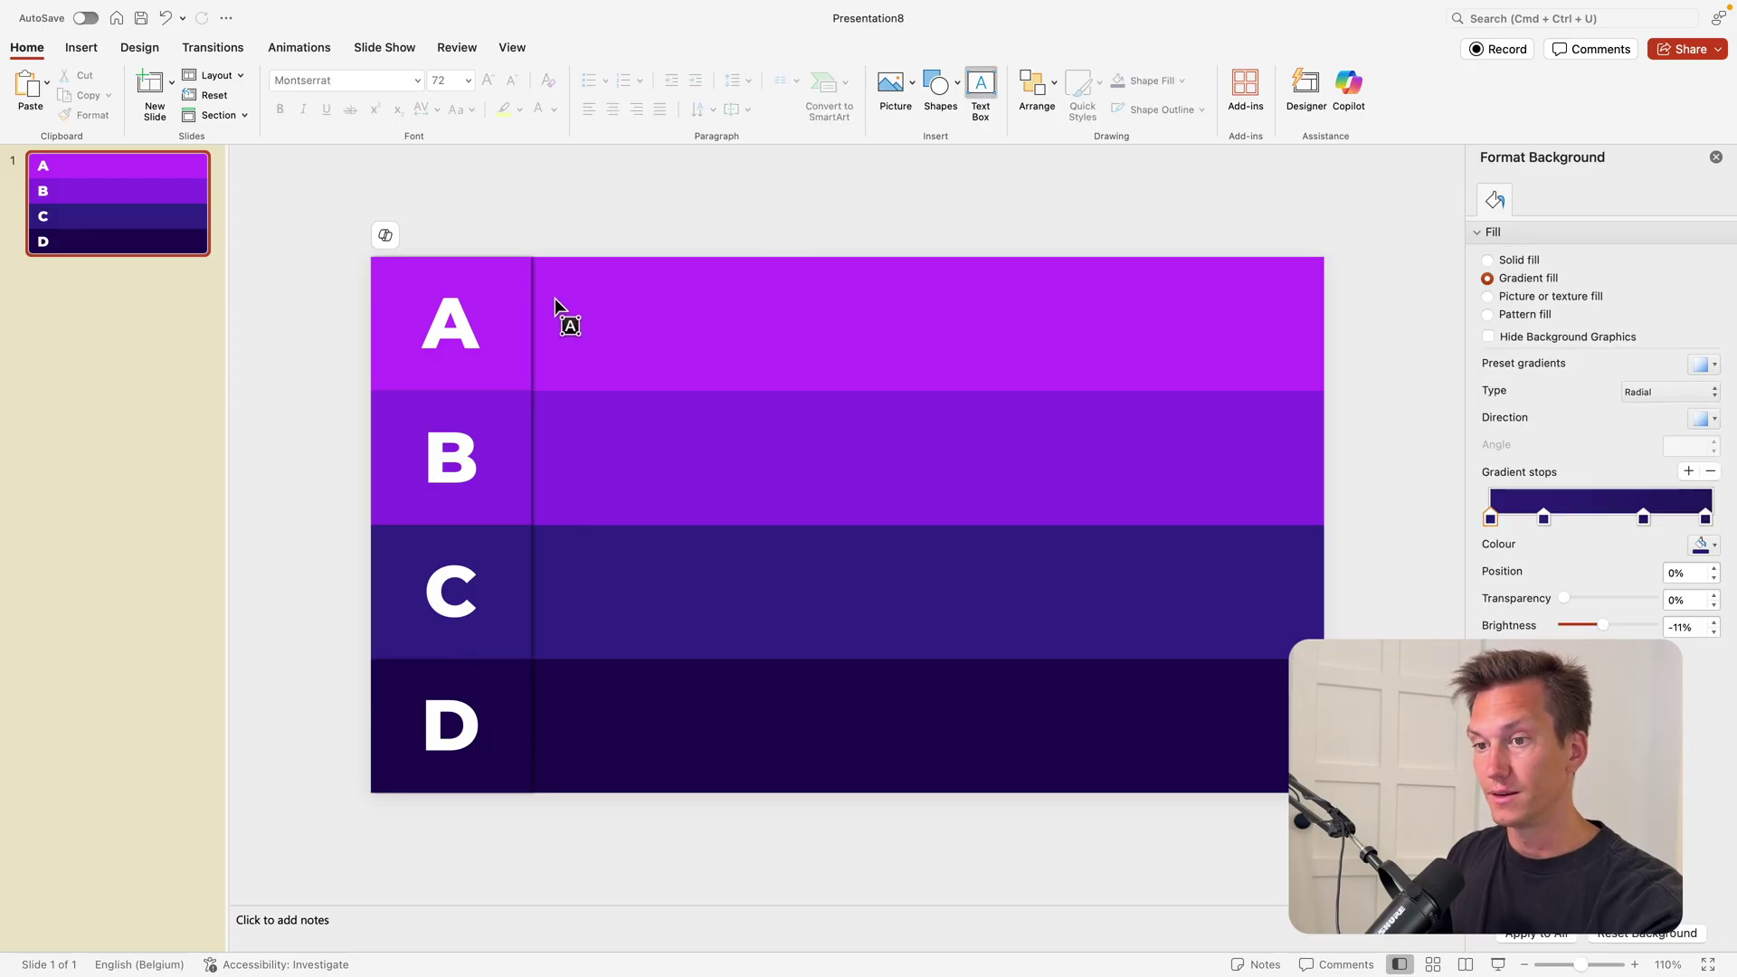
Add a 'Lorem' heading text box in row A set in Montserrat SemiBold 24 pt.
{"action": "left_click_drag", "start_coordinate": [576, 268], "coordinate": [1131, 311]}
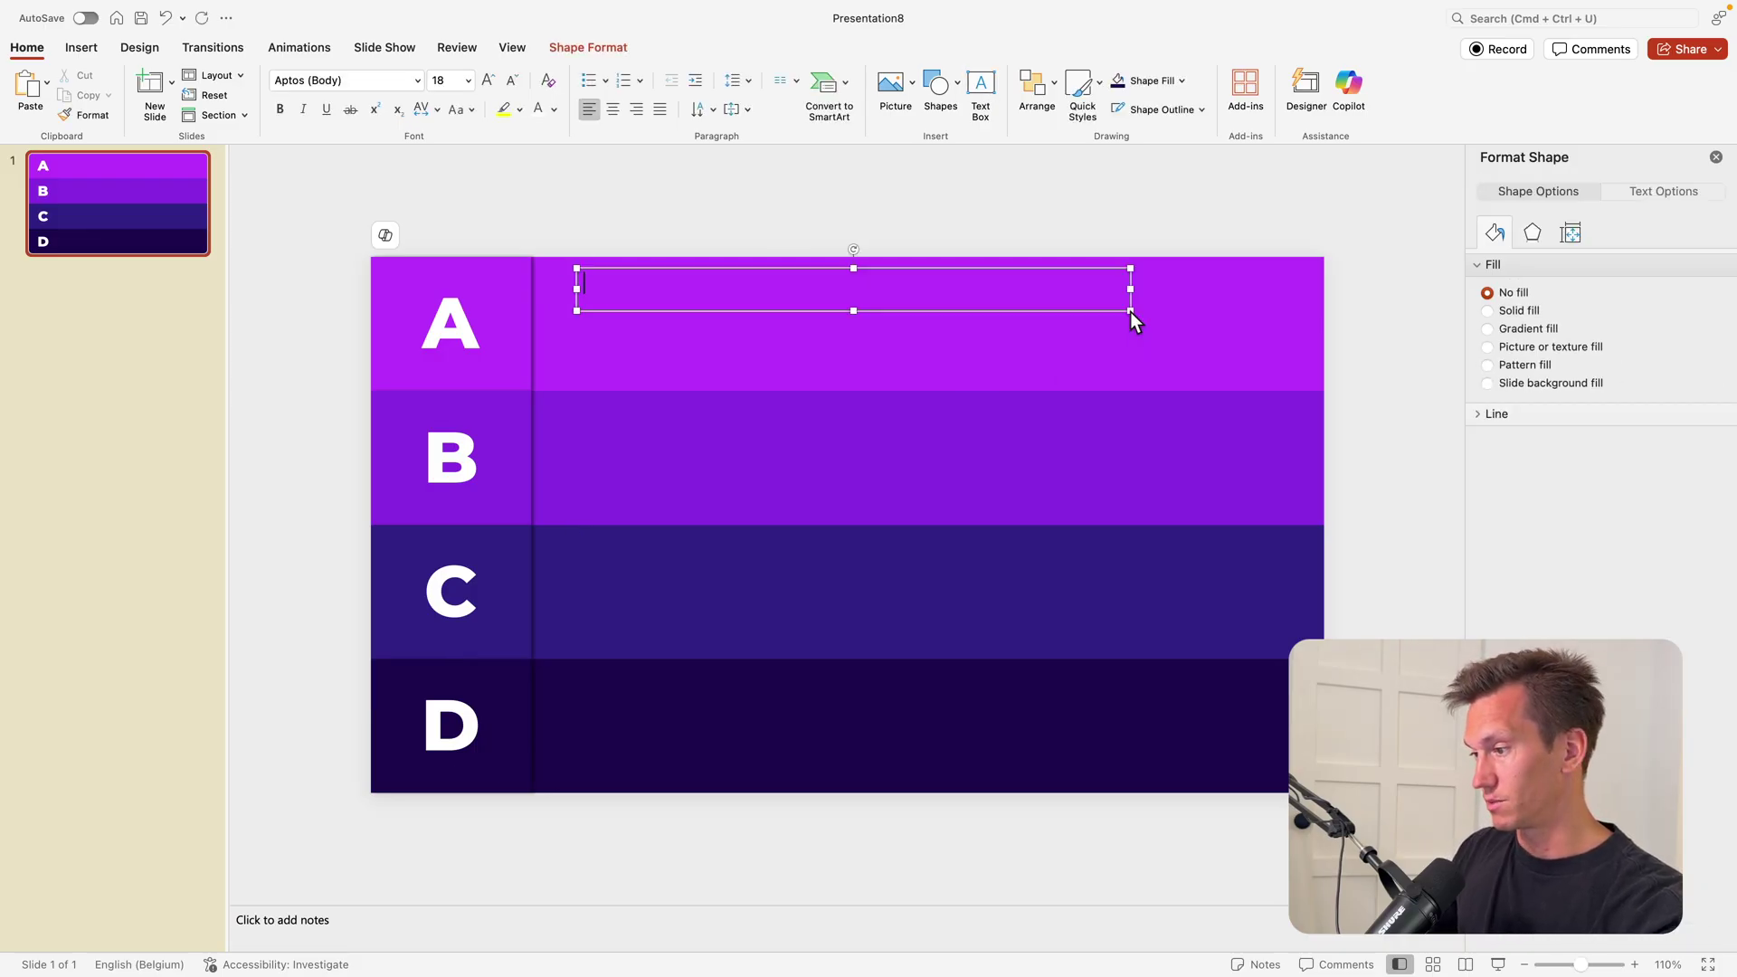
{"action": "type", "text": "Lorem ipsum dolor sit"}
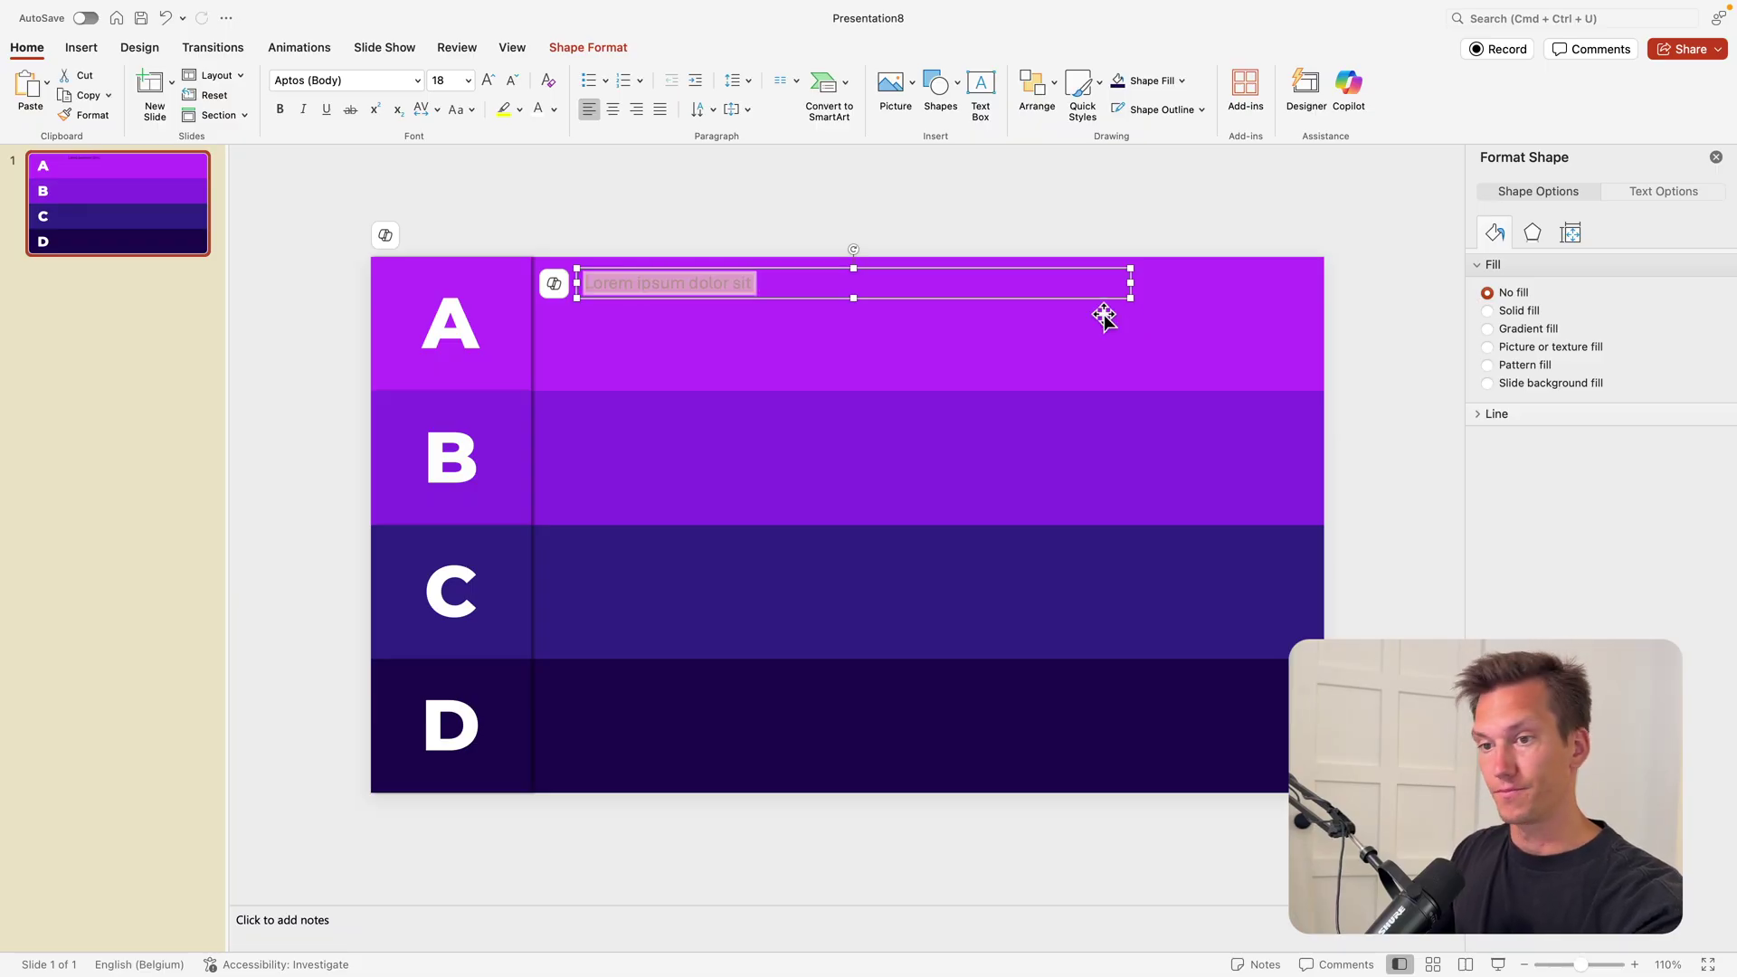
{"action": "left_click", "coordinate": [367, 77]}
{"action": "key", "text": "Return"}
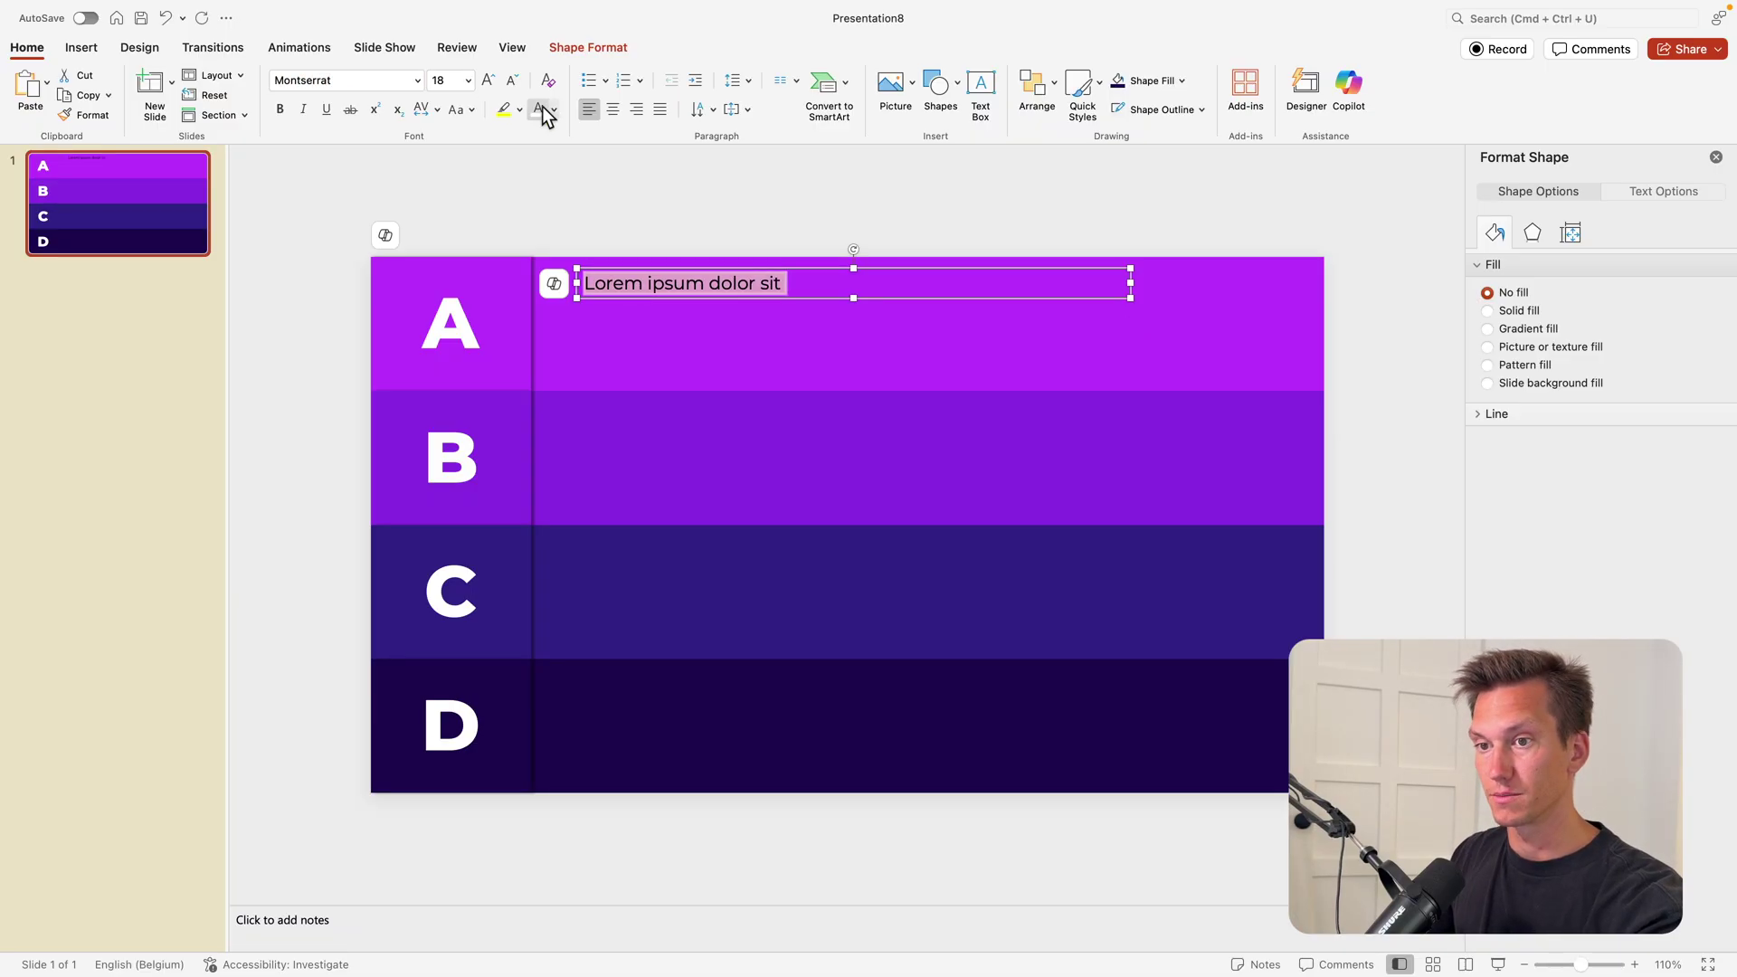
{"action": "left_click", "coordinate": [487, 80]}
{"action": "left_click", "coordinate": [487, 79]}
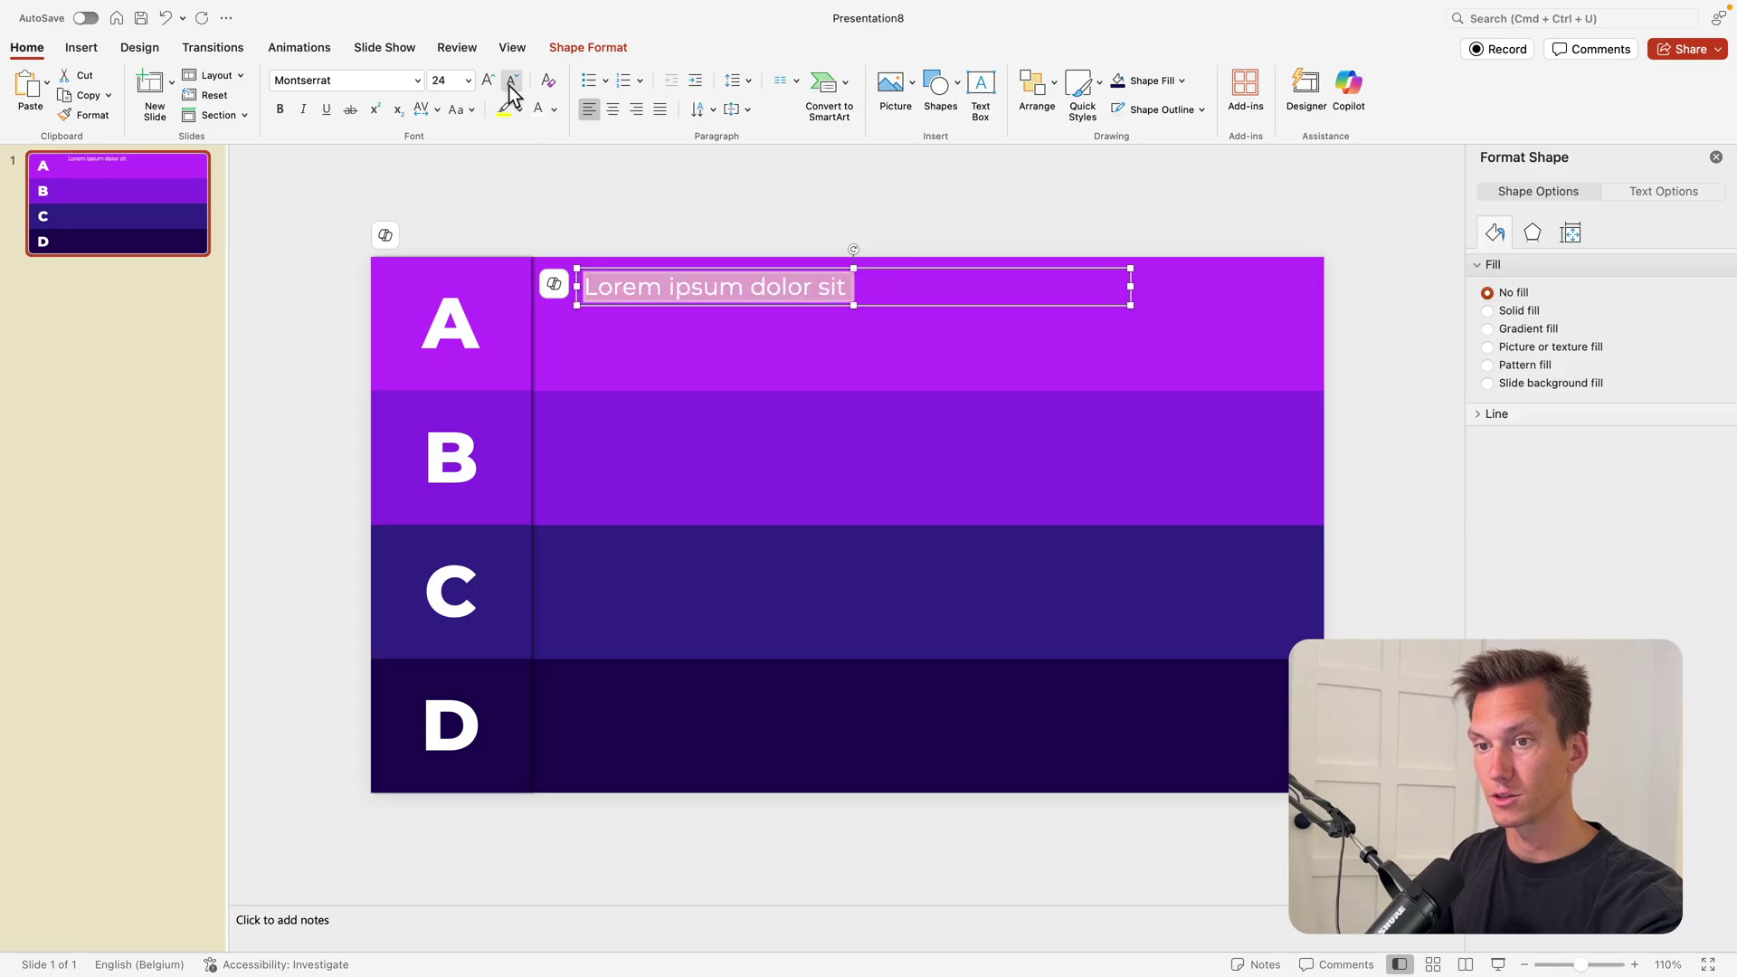
{"action": "left_click", "coordinate": [417, 80]}
{"action": "mouse_move", "coordinate": [422, 231]}
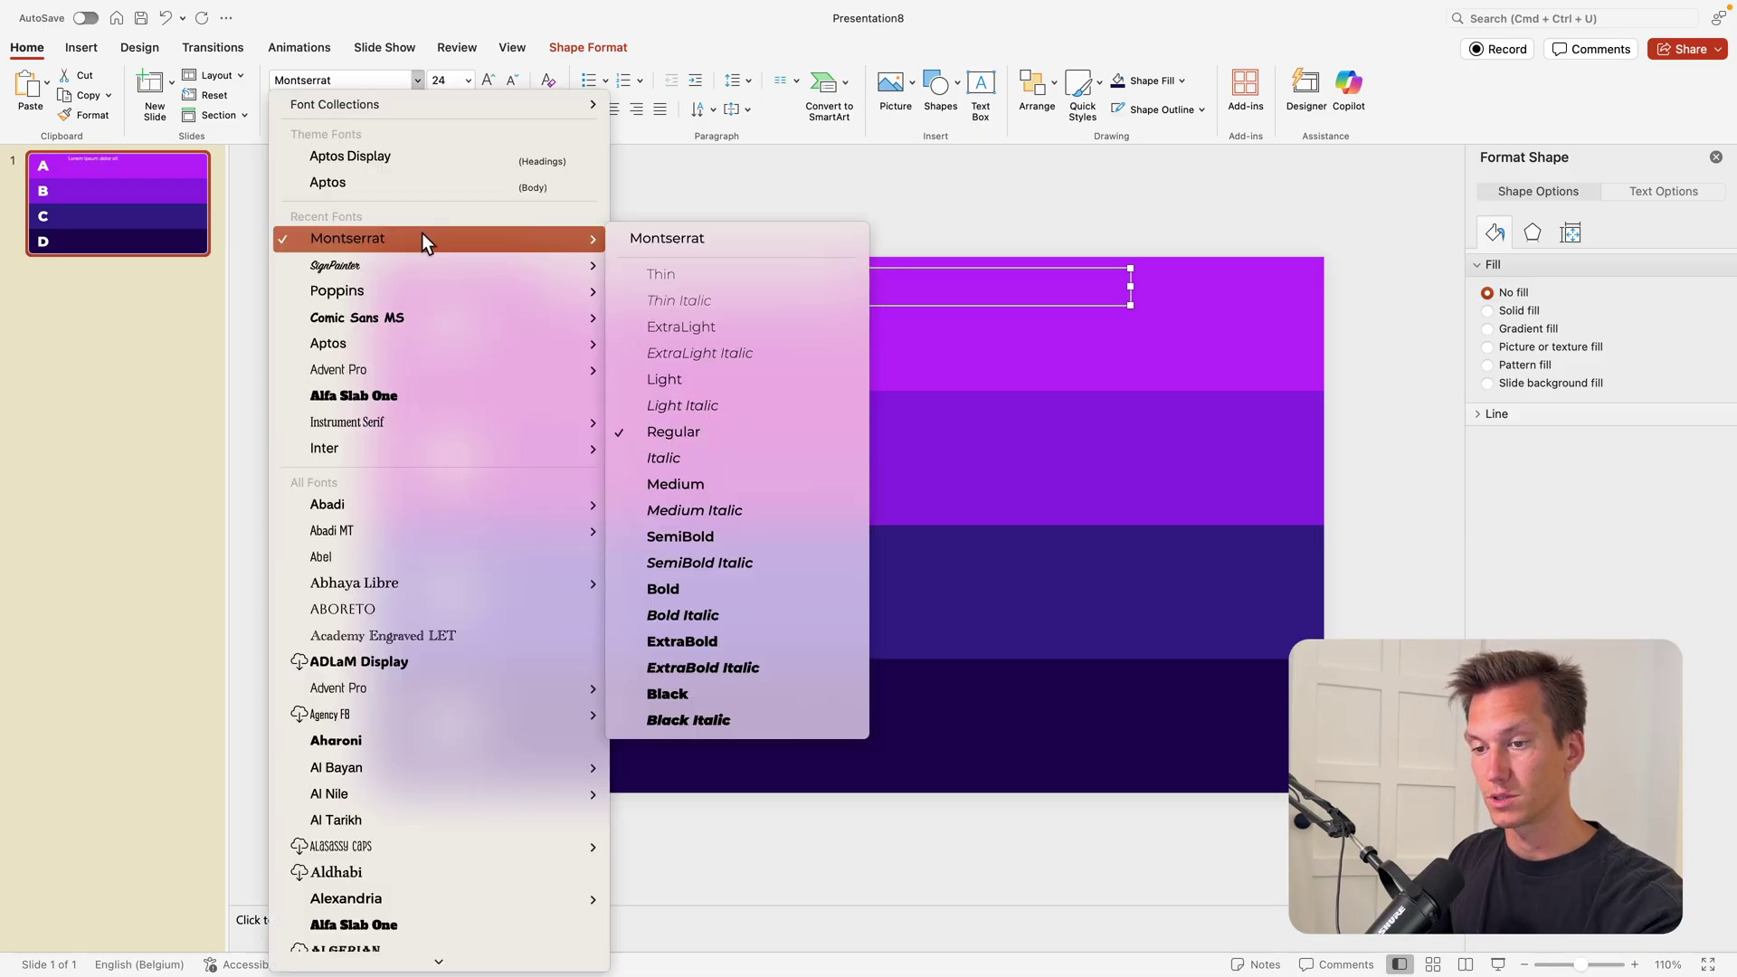
{"action": "left_click", "coordinate": [731, 540]}
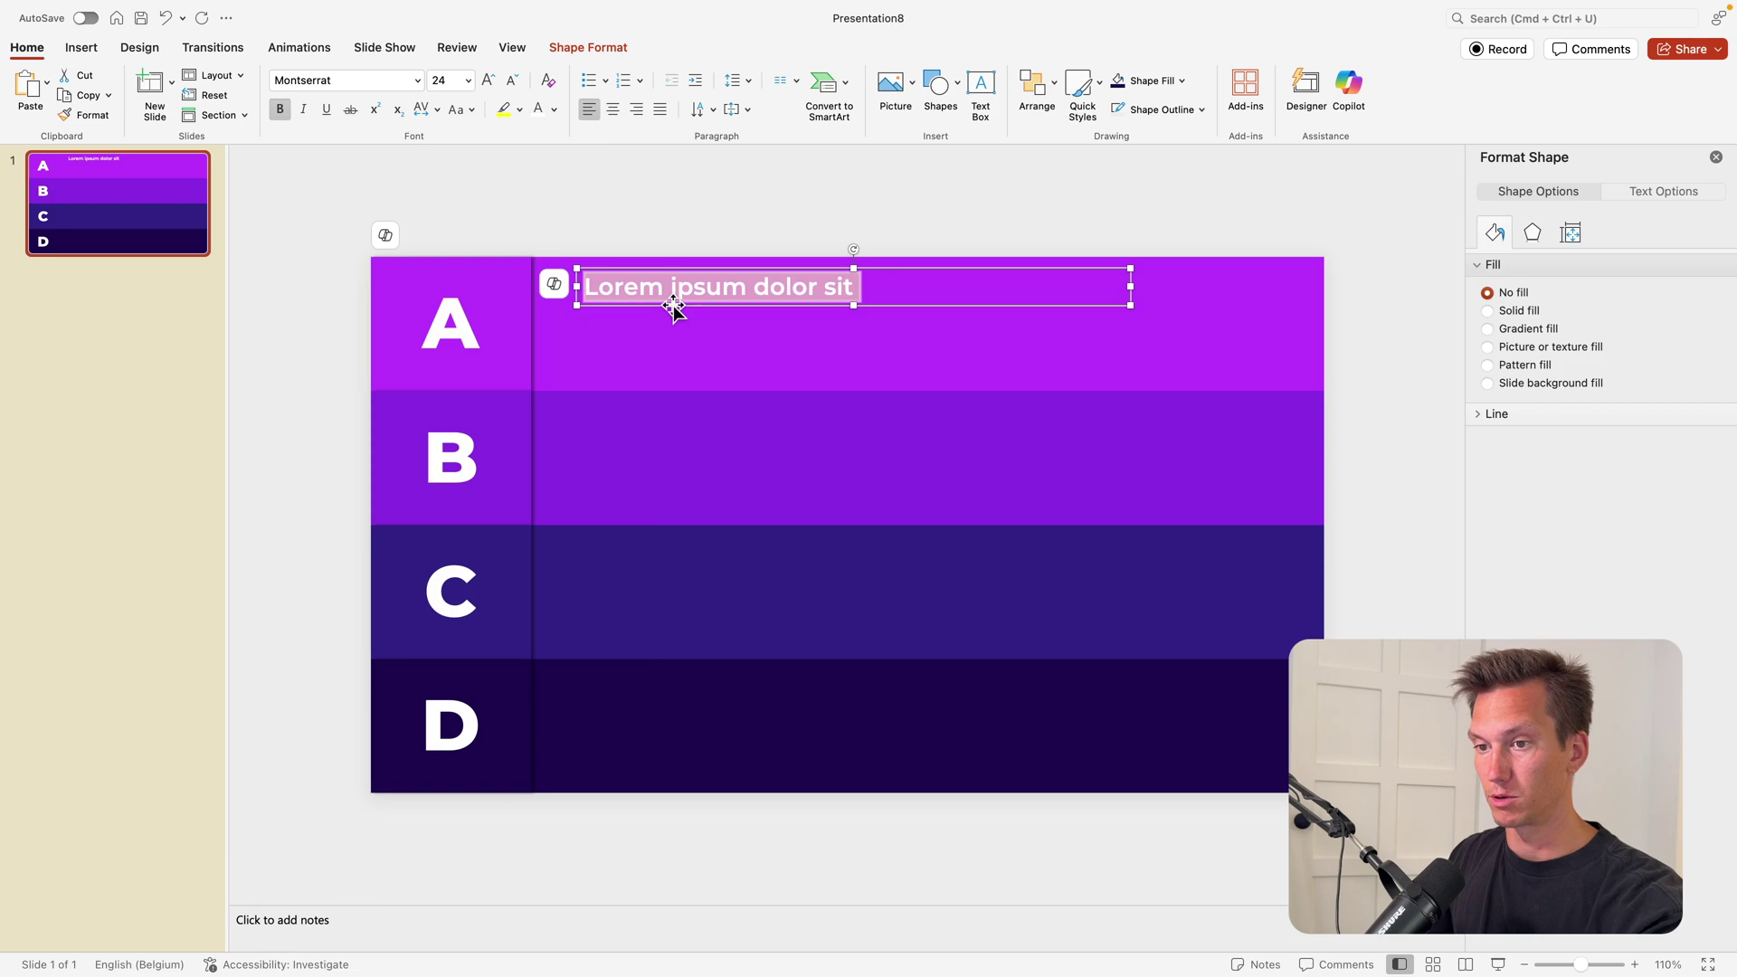
Turn a copy of the heading into a 12 pt Montserrat Light lorem ipsum paragraph, narrowed to rewrap.
{"action": "left_click_drag", "start_coordinate": [671, 306], "coordinate": [807, 345]}
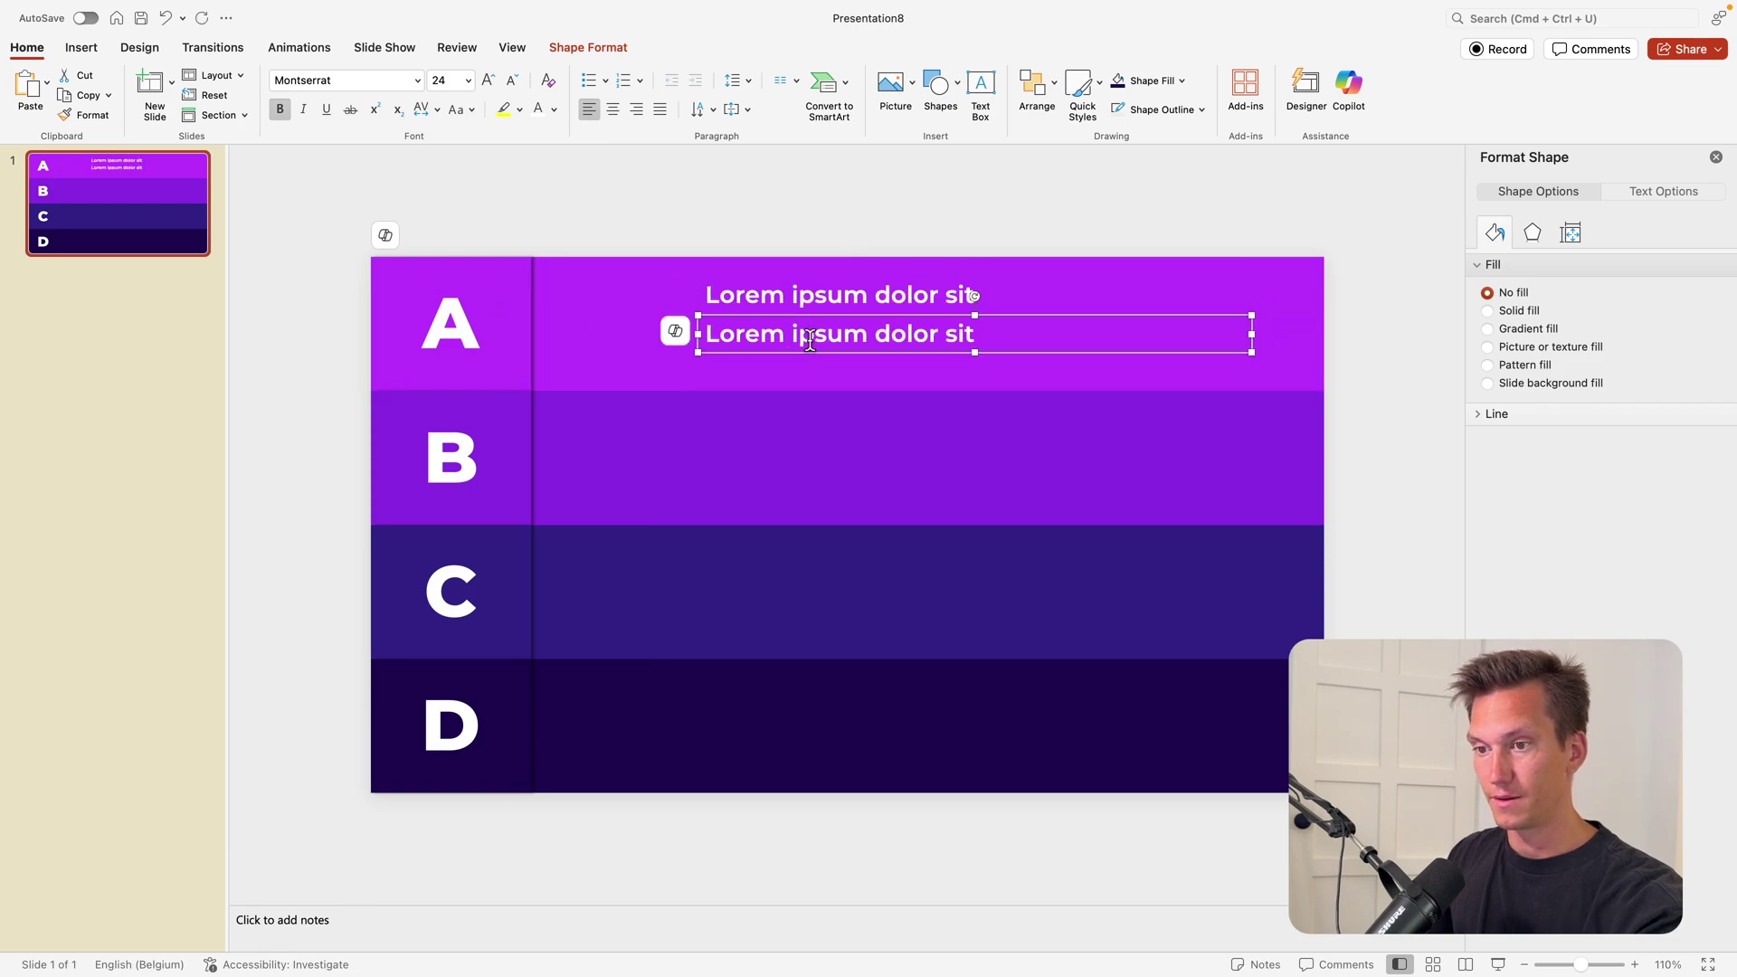
{"action": "triple_click", "coordinate": [810, 339]}
{"action": "type", "text": "Lorem ipsum dolor sit amet, consectetur adipiscing elit, sed do eiusmod tempor incididunt ut labore et dolore magna aliqua. Ut enim ad minim veniam."}
{"action": "key", "text": "super+a"}
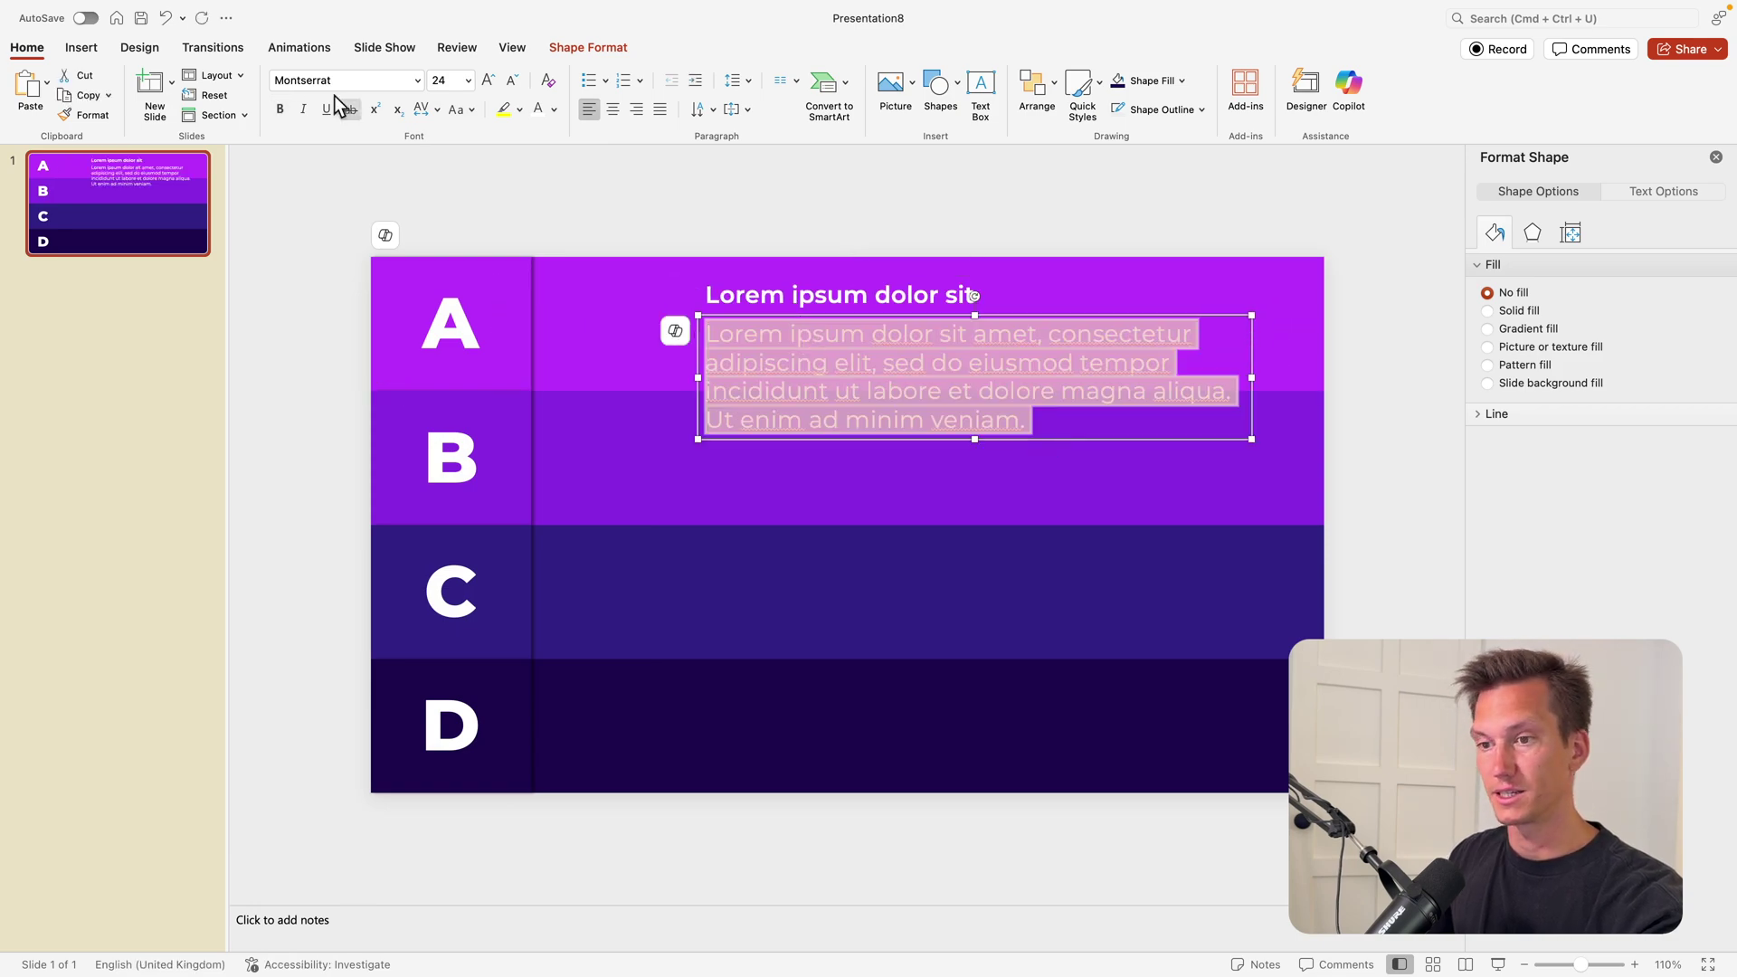
{"action": "left_click", "coordinate": [511, 88]}
{"action": "left_click", "coordinate": [511, 88]}
{"action": "left_click", "coordinate": [511, 89]}
{"action": "left_click", "coordinate": [511, 88]}
{"action": "left_click", "coordinate": [511, 89]}
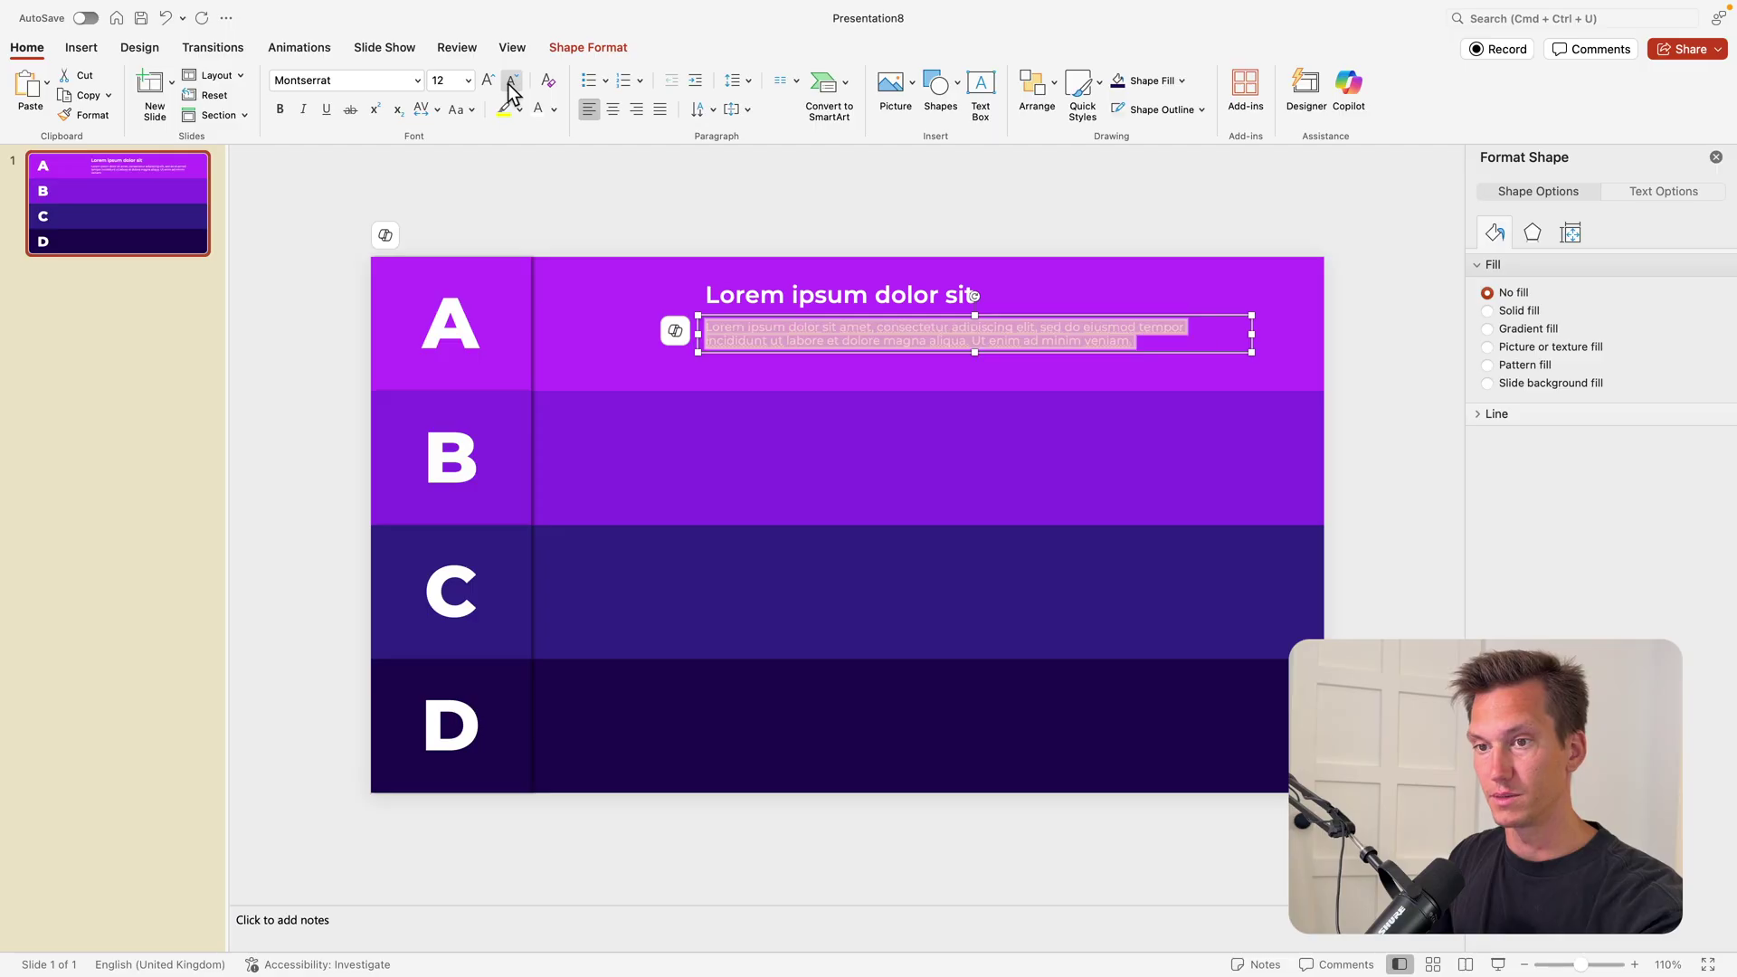
{"action": "left_click", "coordinate": [417, 81]}
{"action": "mouse_move", "coordinate": [404, 242]}
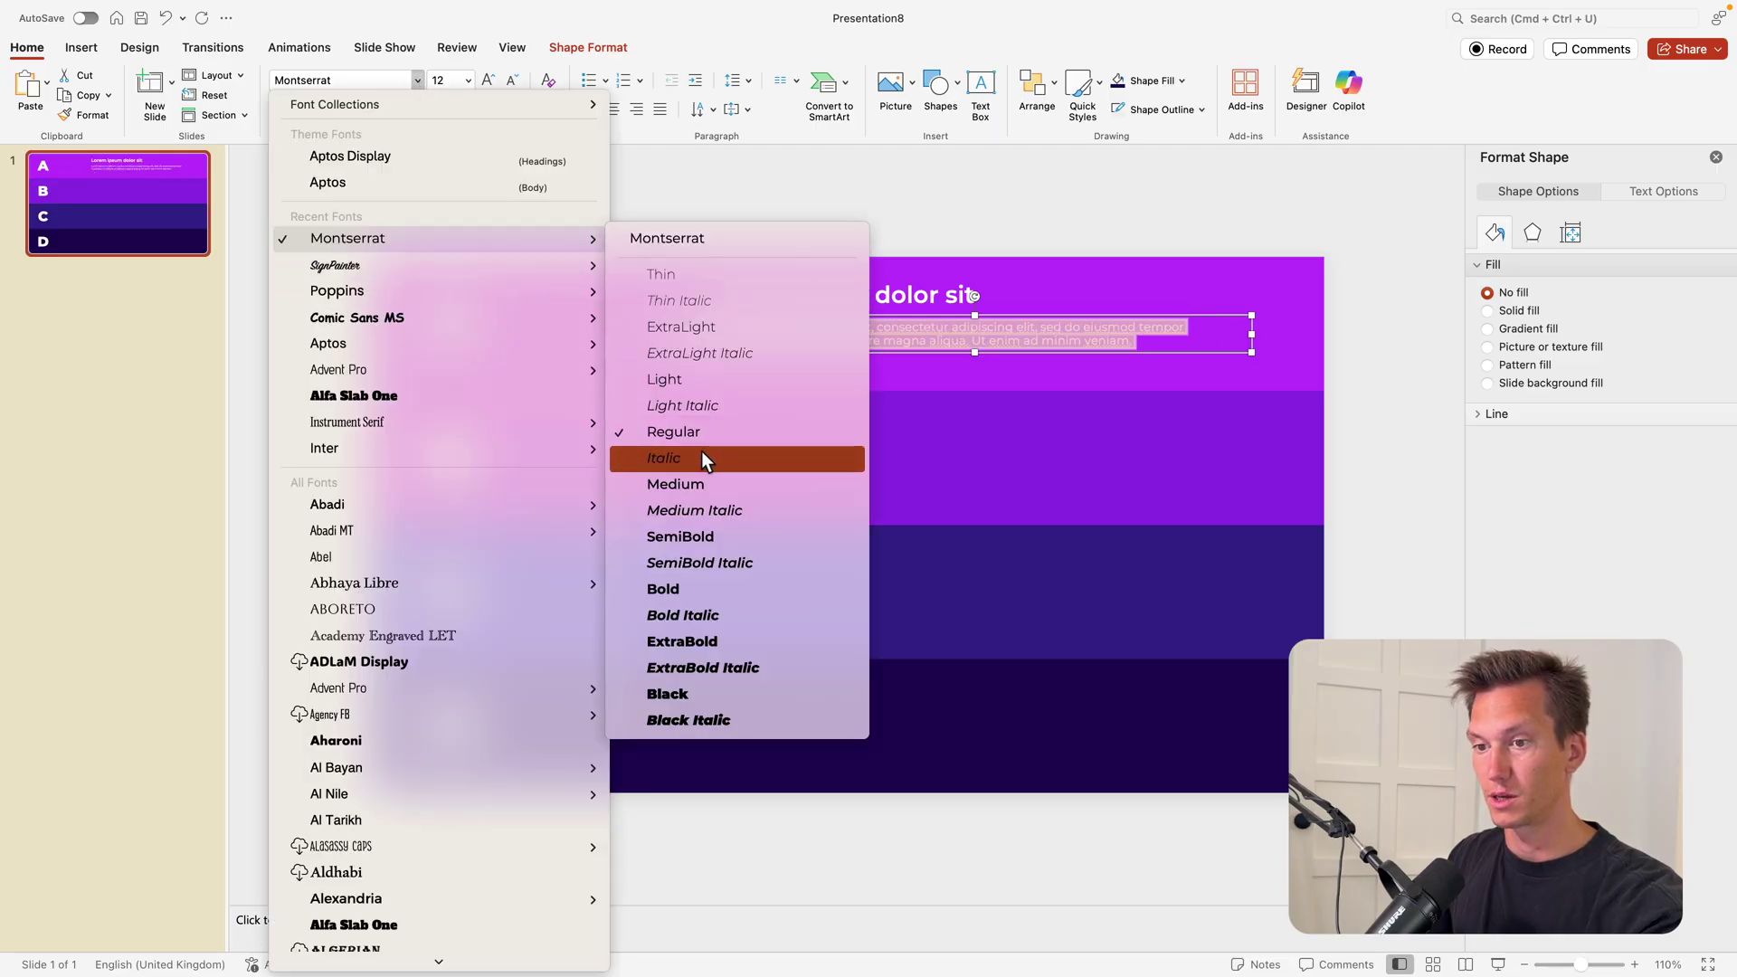
{"action": "left_click", "coordinate": [698, 389]}
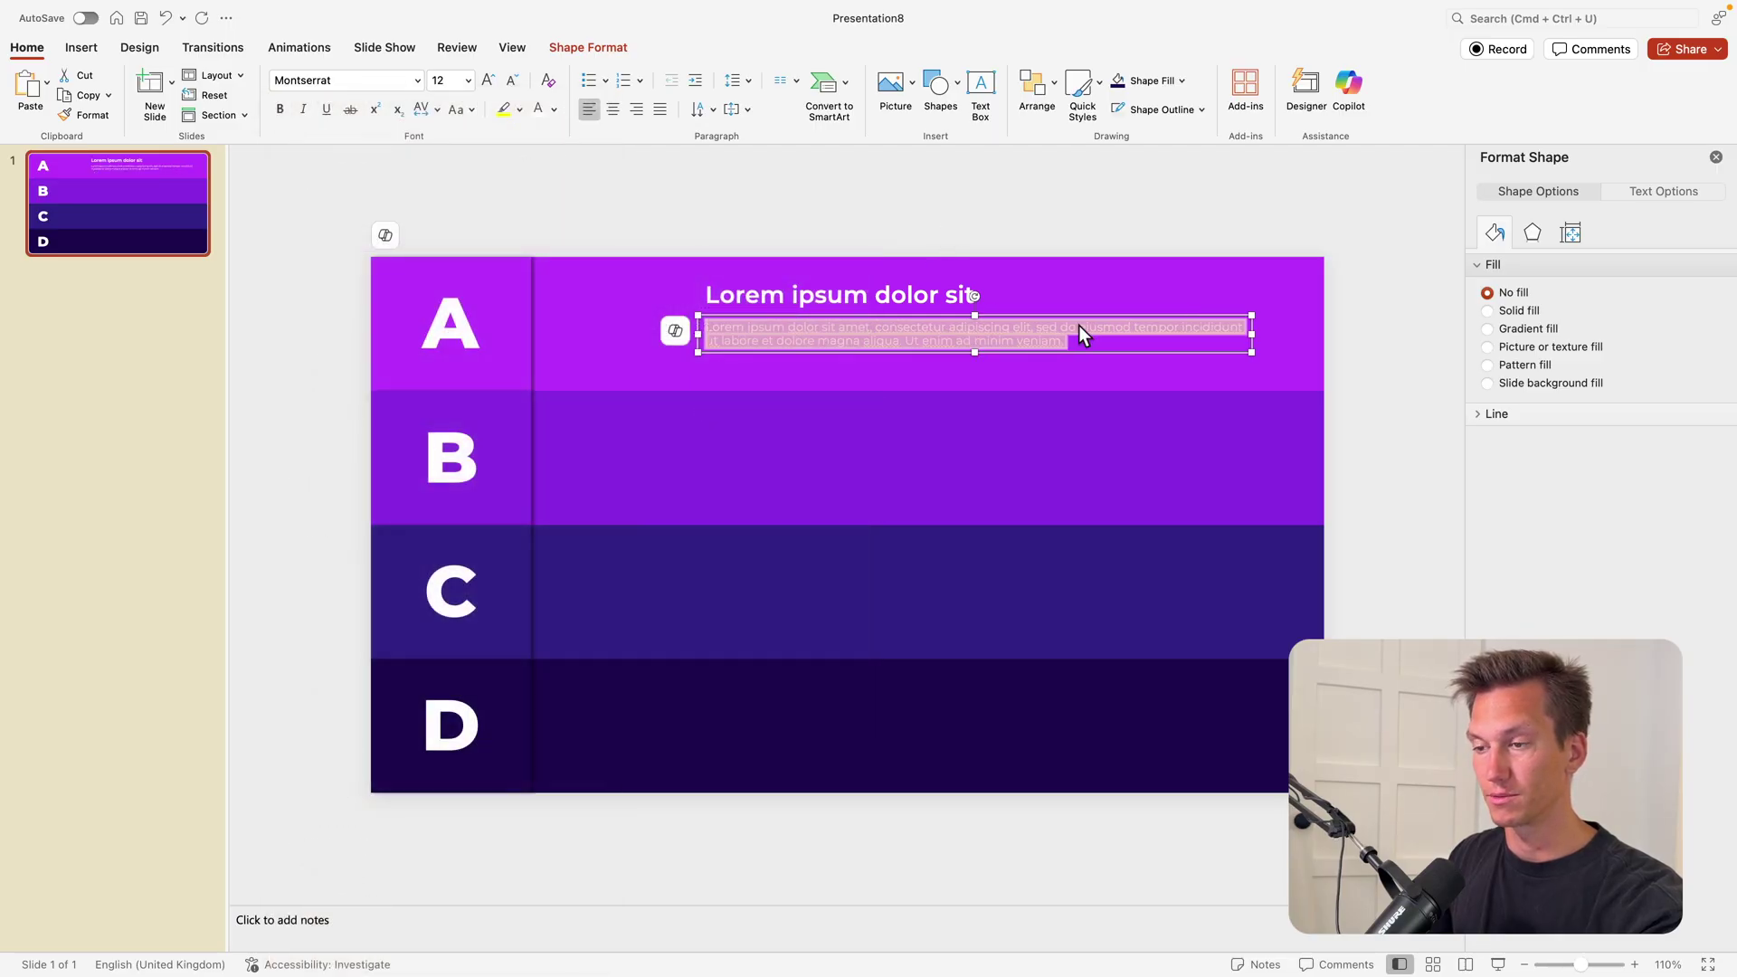
{"action": "left_click_drag", "start_coordinate": [1256, 335], "coordinate": [1206, 335]}
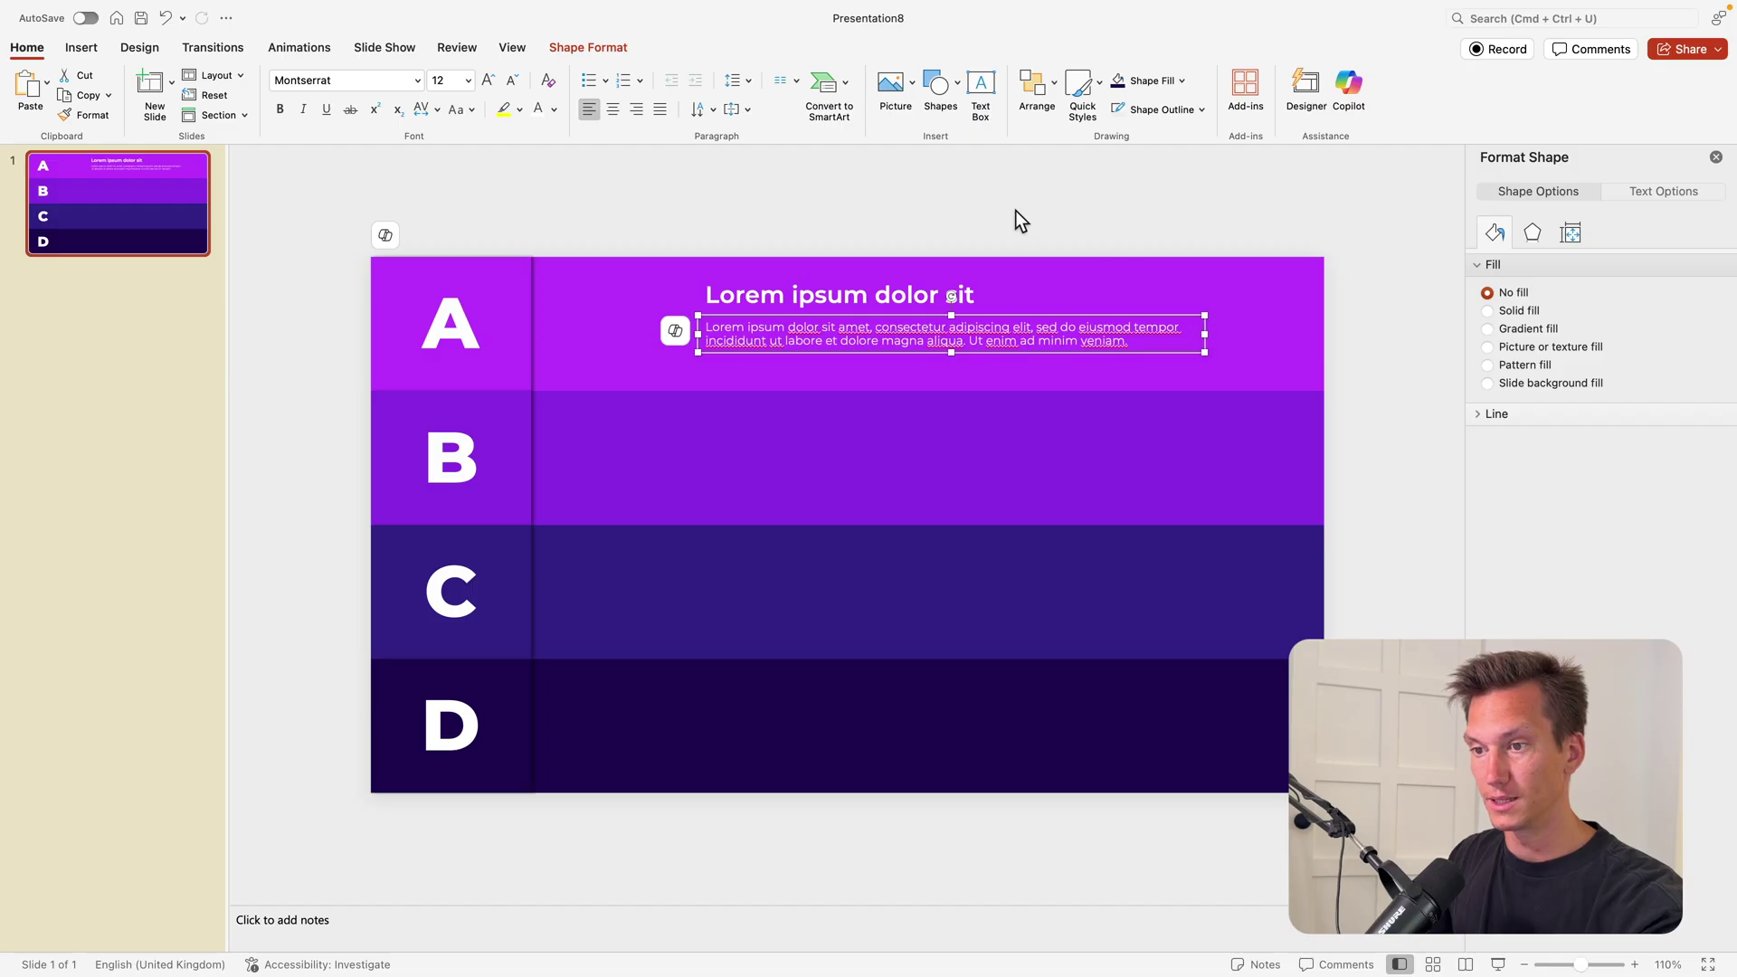
Copy row A's heading and paragraph into rows B, C and D.
{"action": "left_click_drag", "start_coordinate": [655, 214], "coordinate": [1271, 418]}
{"action": "left_click_drag", "start_coordinate": [1014, 313], "coordinate": [1013, 727]}
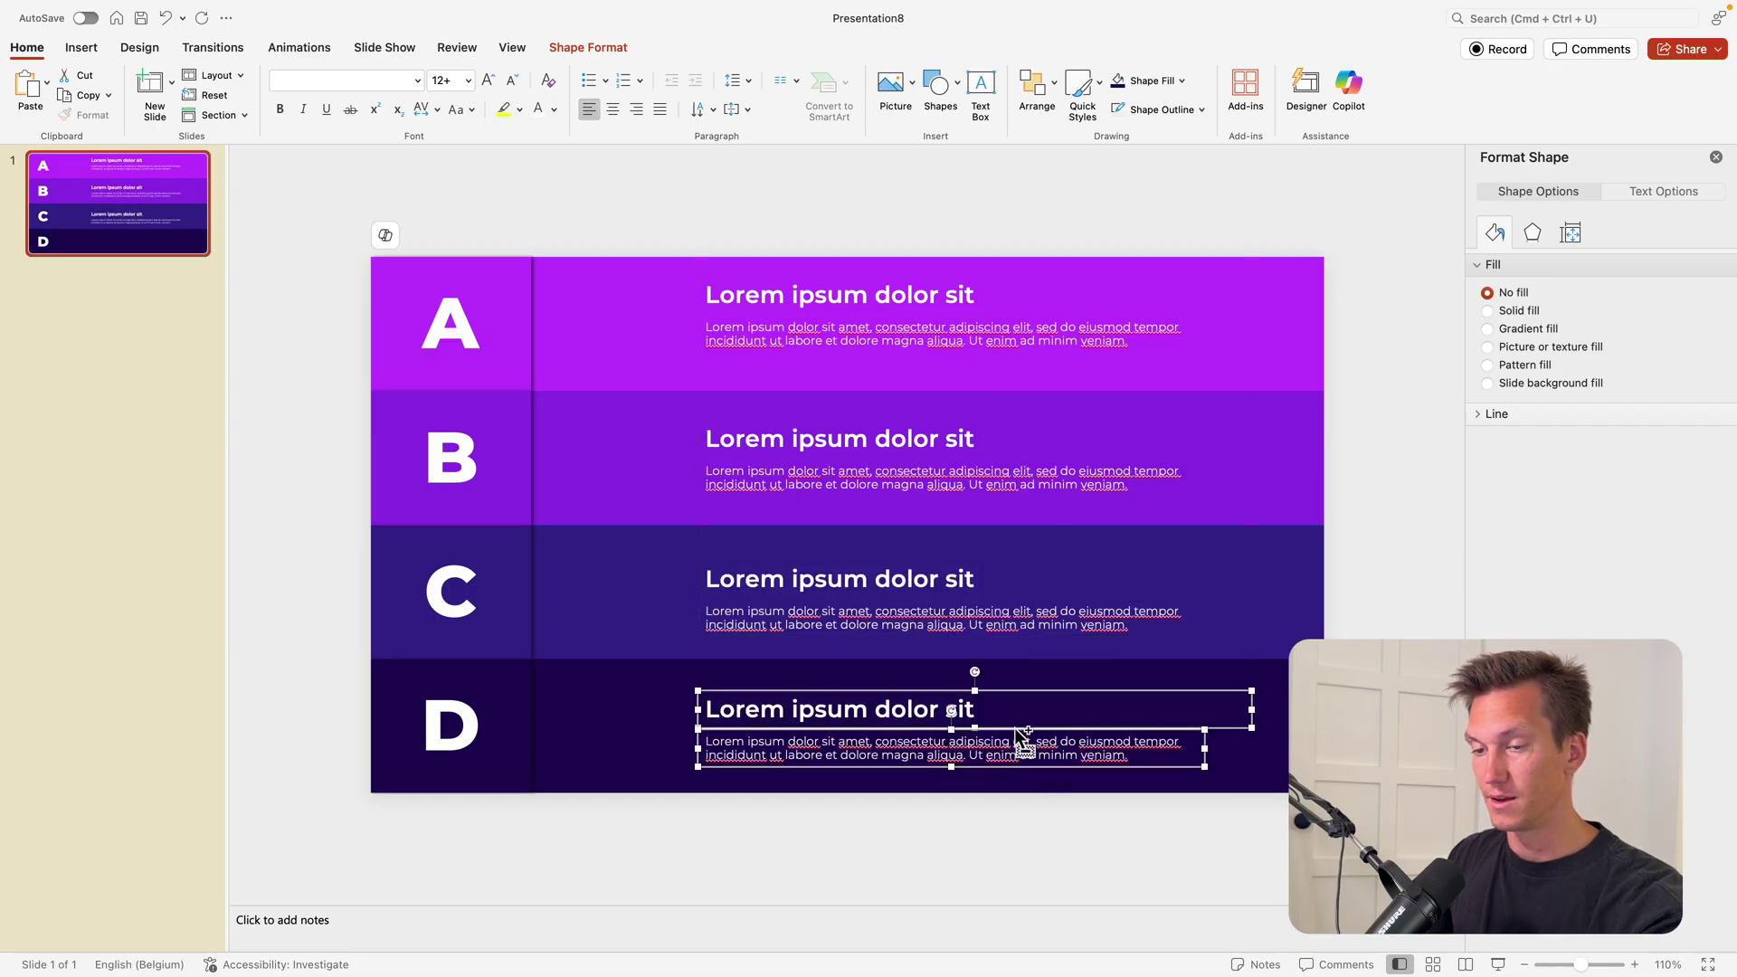
{"action": "left_click", "coordinate": [594, 182]}
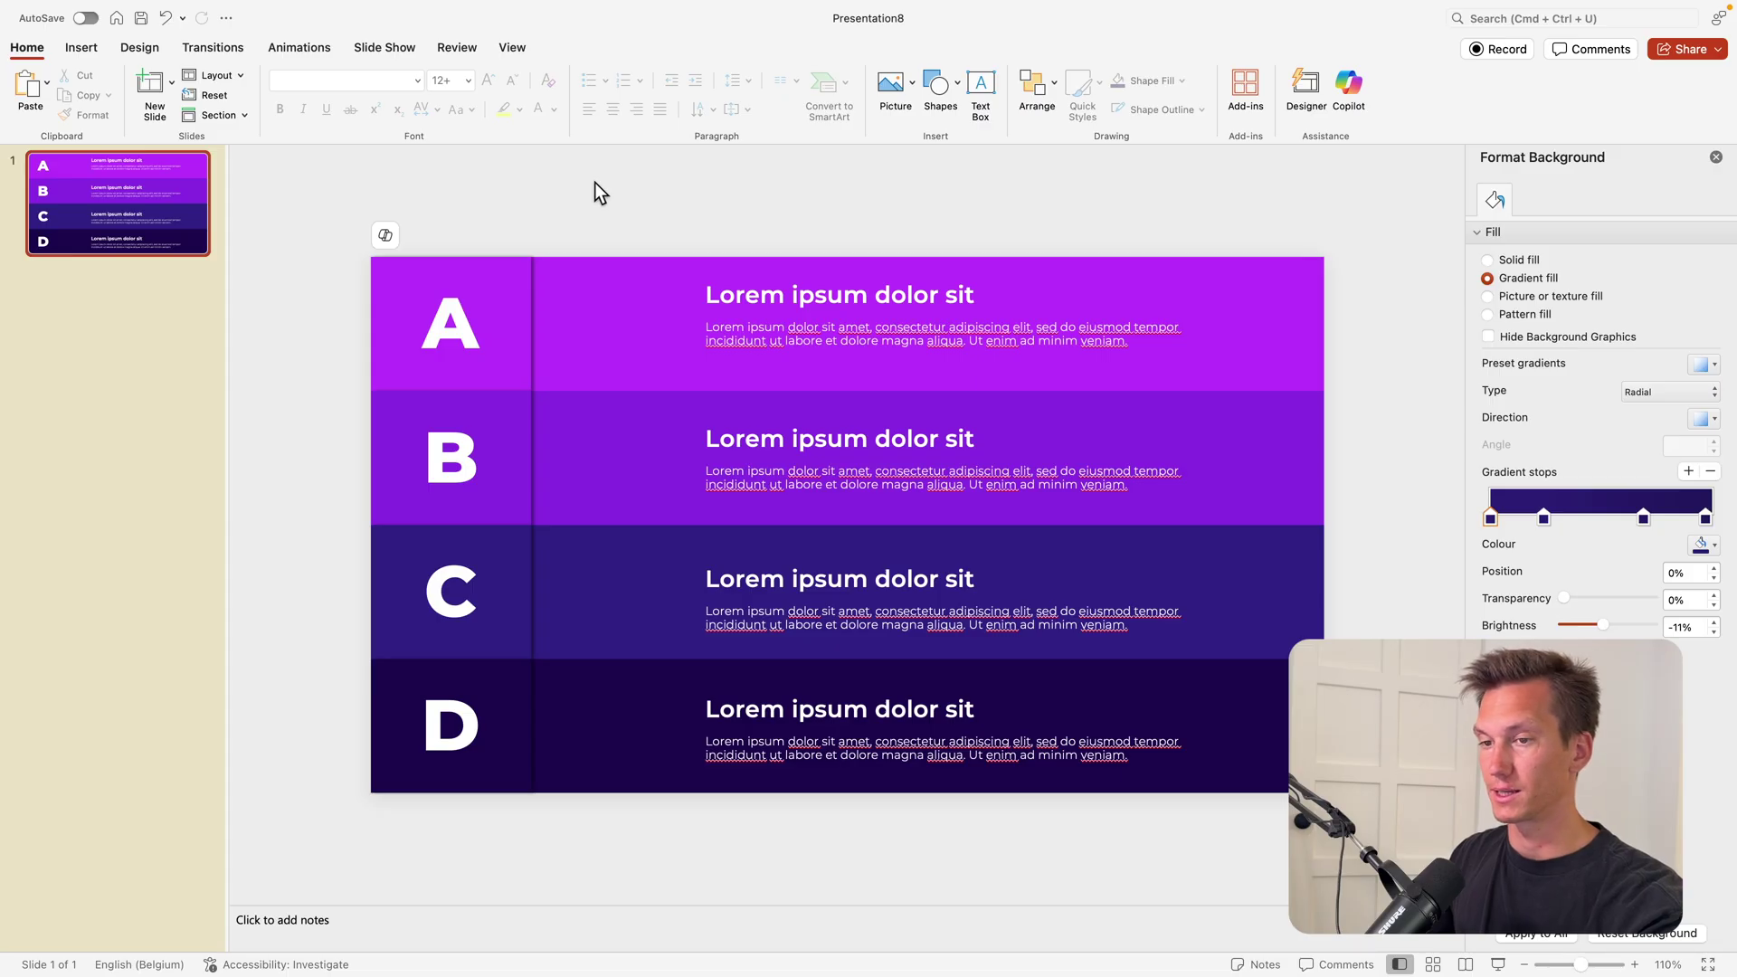
Insert sports-figure icons from a 'person' icon search and fill them white.
{"action": "left_click", "coordinate": [140, 48]}
{"action": "left_click", "coordinate": [87, 52]}
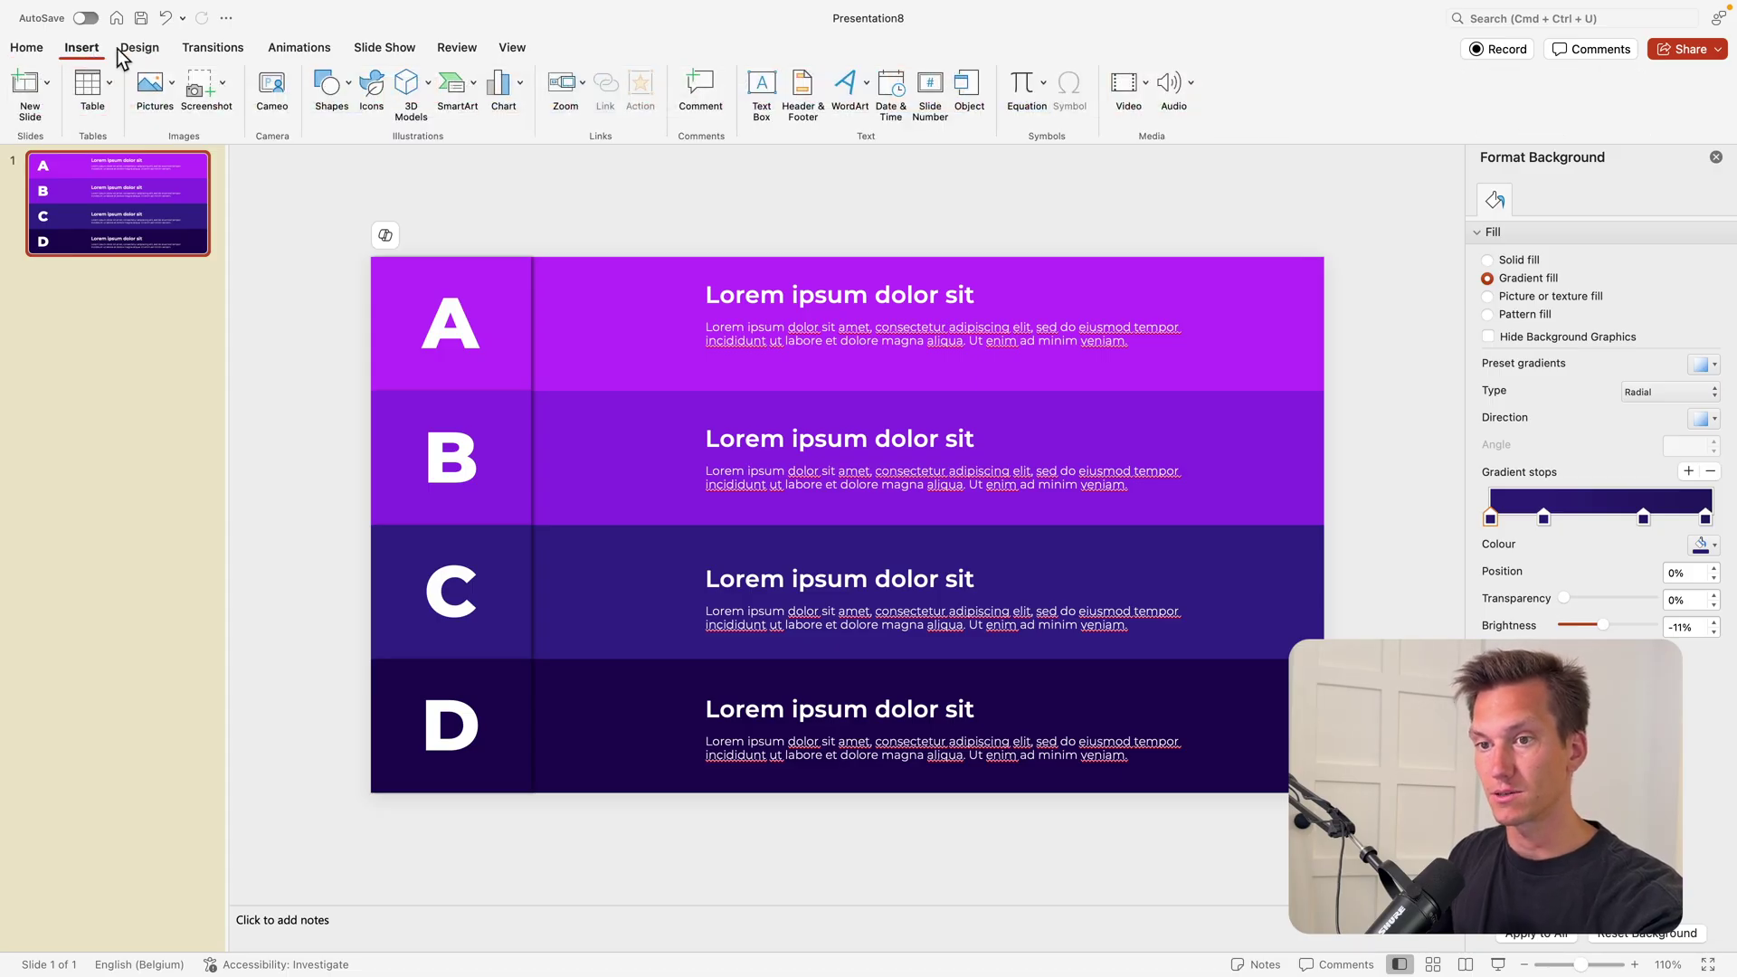
{"action": "left_click", "coordinate": [371, 90]}
{"action": "left_click", "coordinate": [1582, 252]}
{"action": "type", "text": "person"}
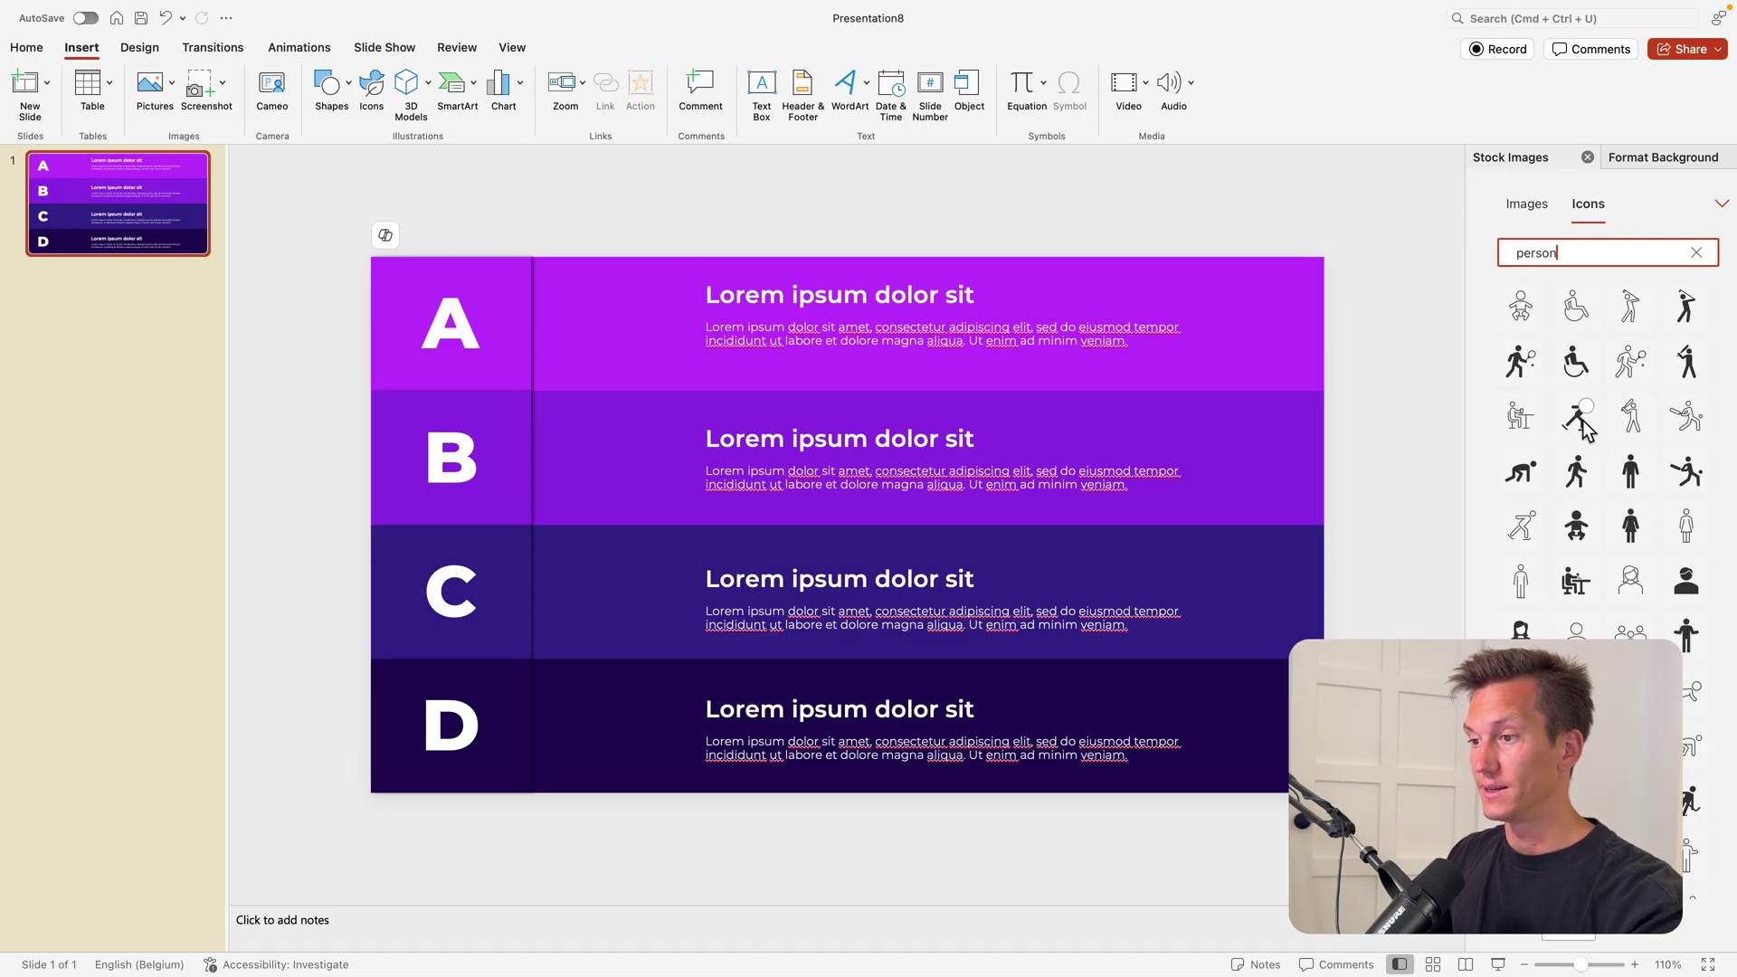
{"action": "left_click", "coordinate": [1520, 364]}
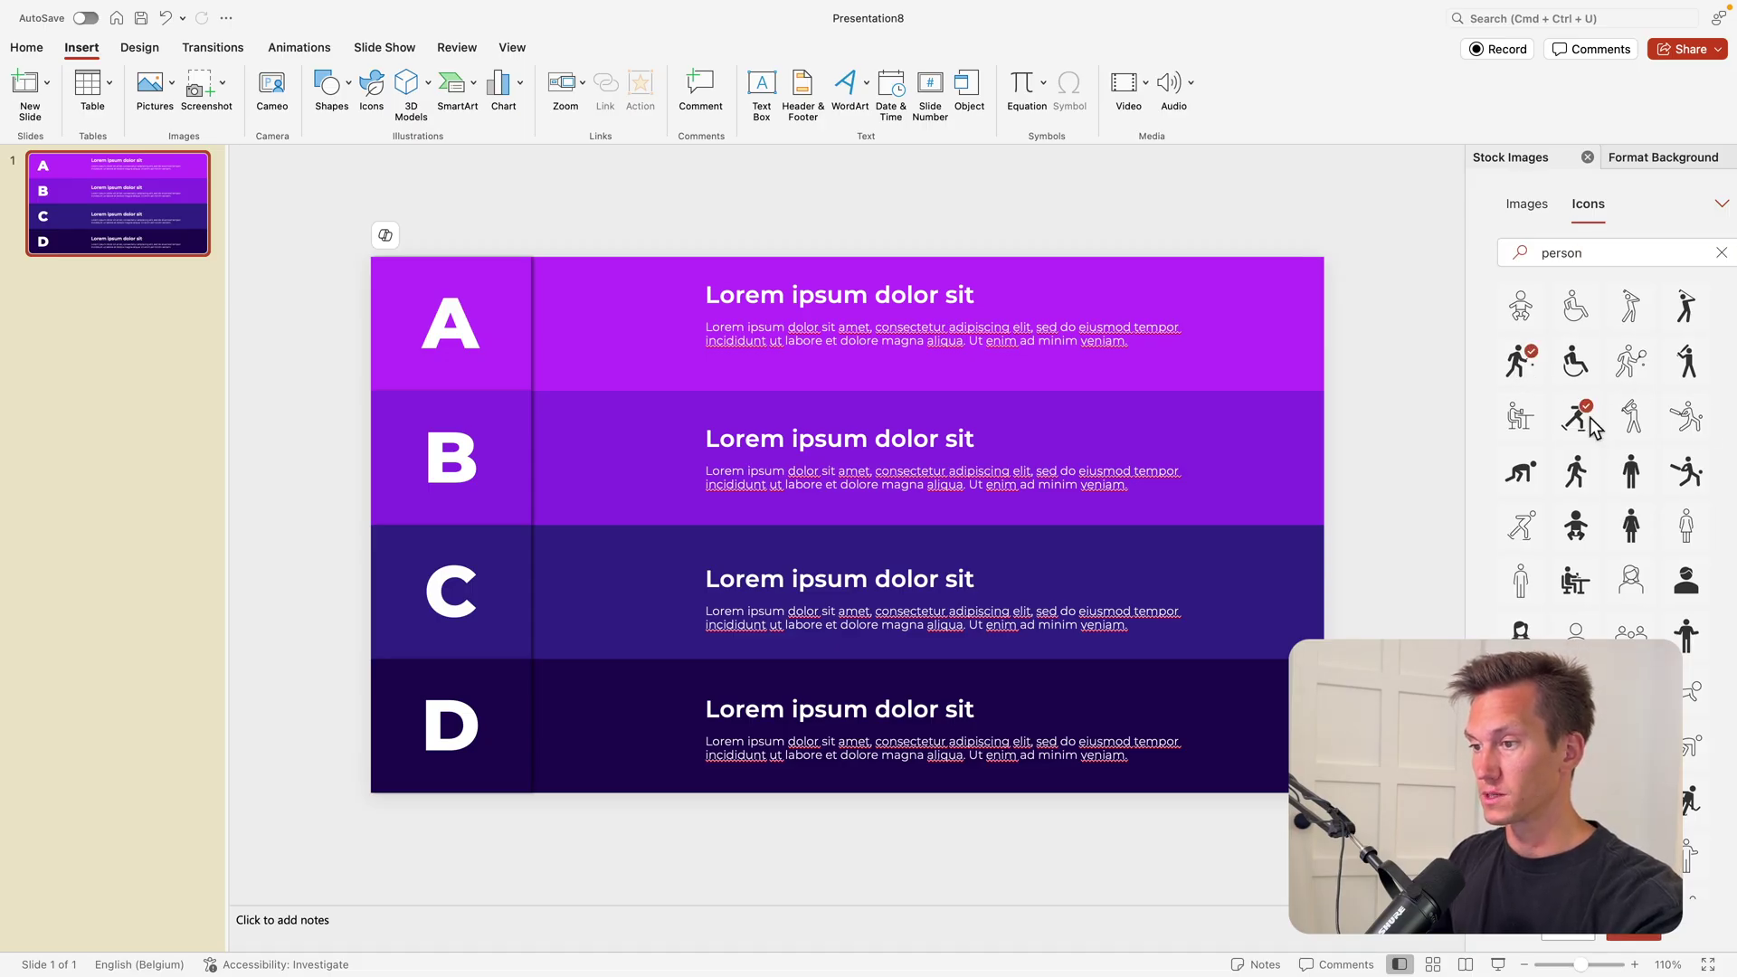
{"action": "left_click", "coordinate": [1686, 471]}
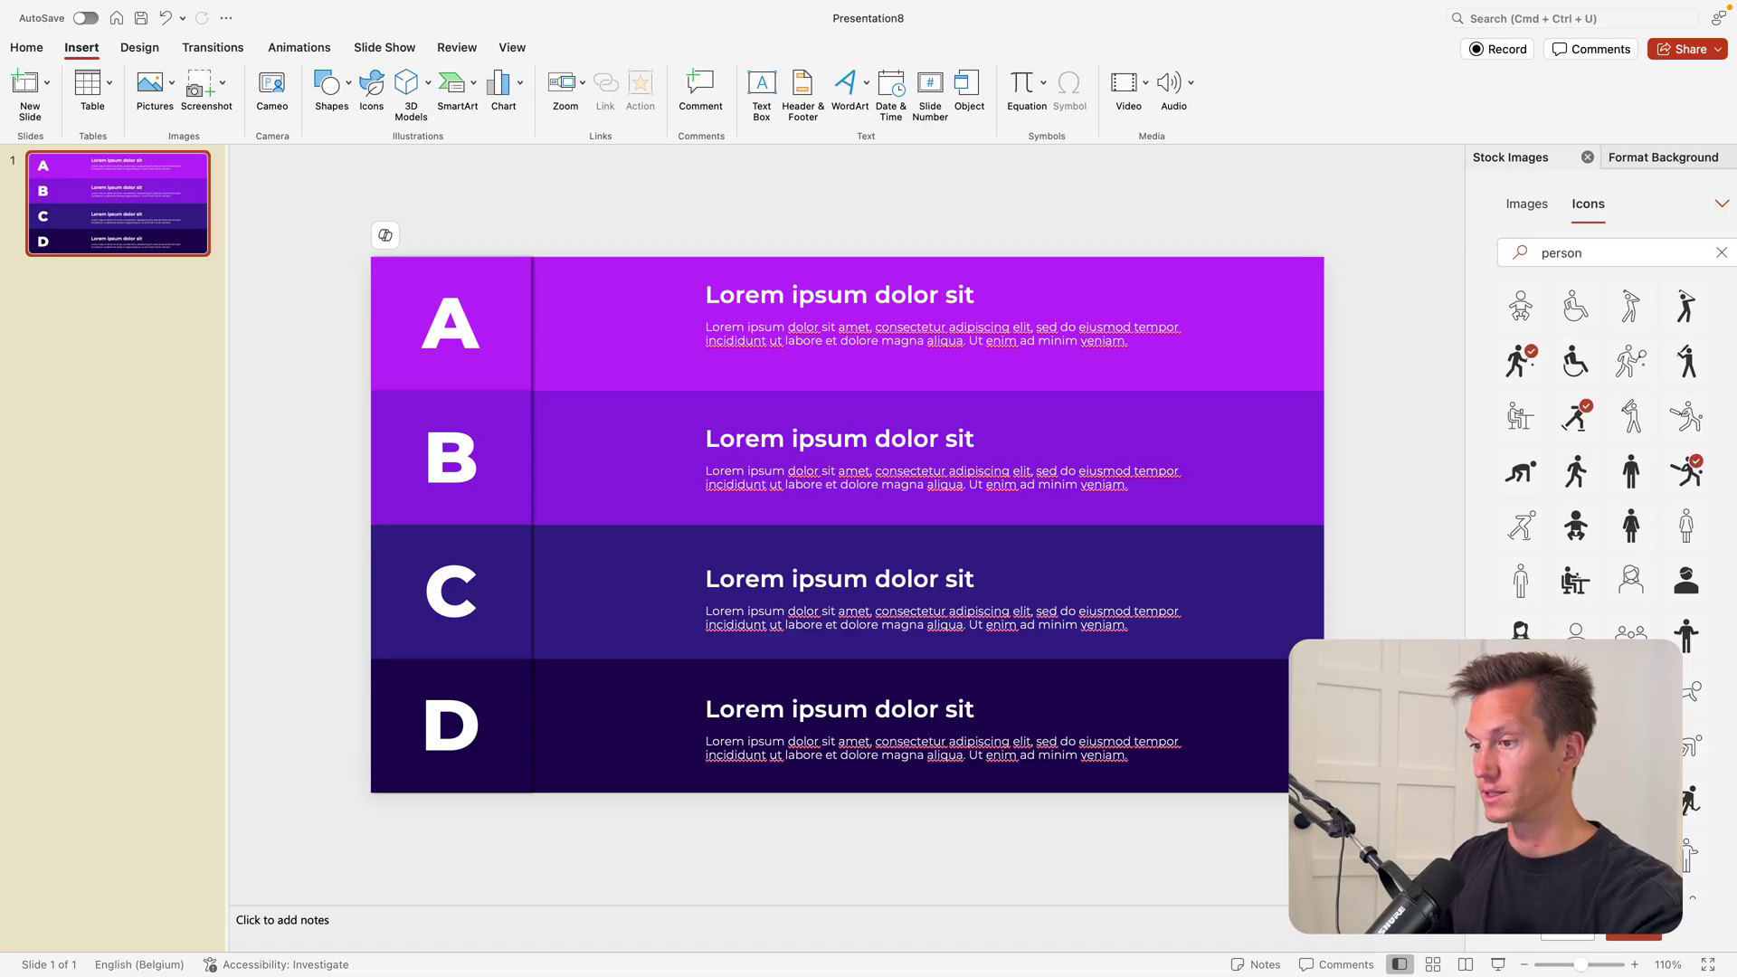
{"action": "left_click", "coordinate": [1633, 935]}
{"action": "left_click", "coordinate": [556, 81]}
{"action": "left_click", "coordinate": [607, 190]}
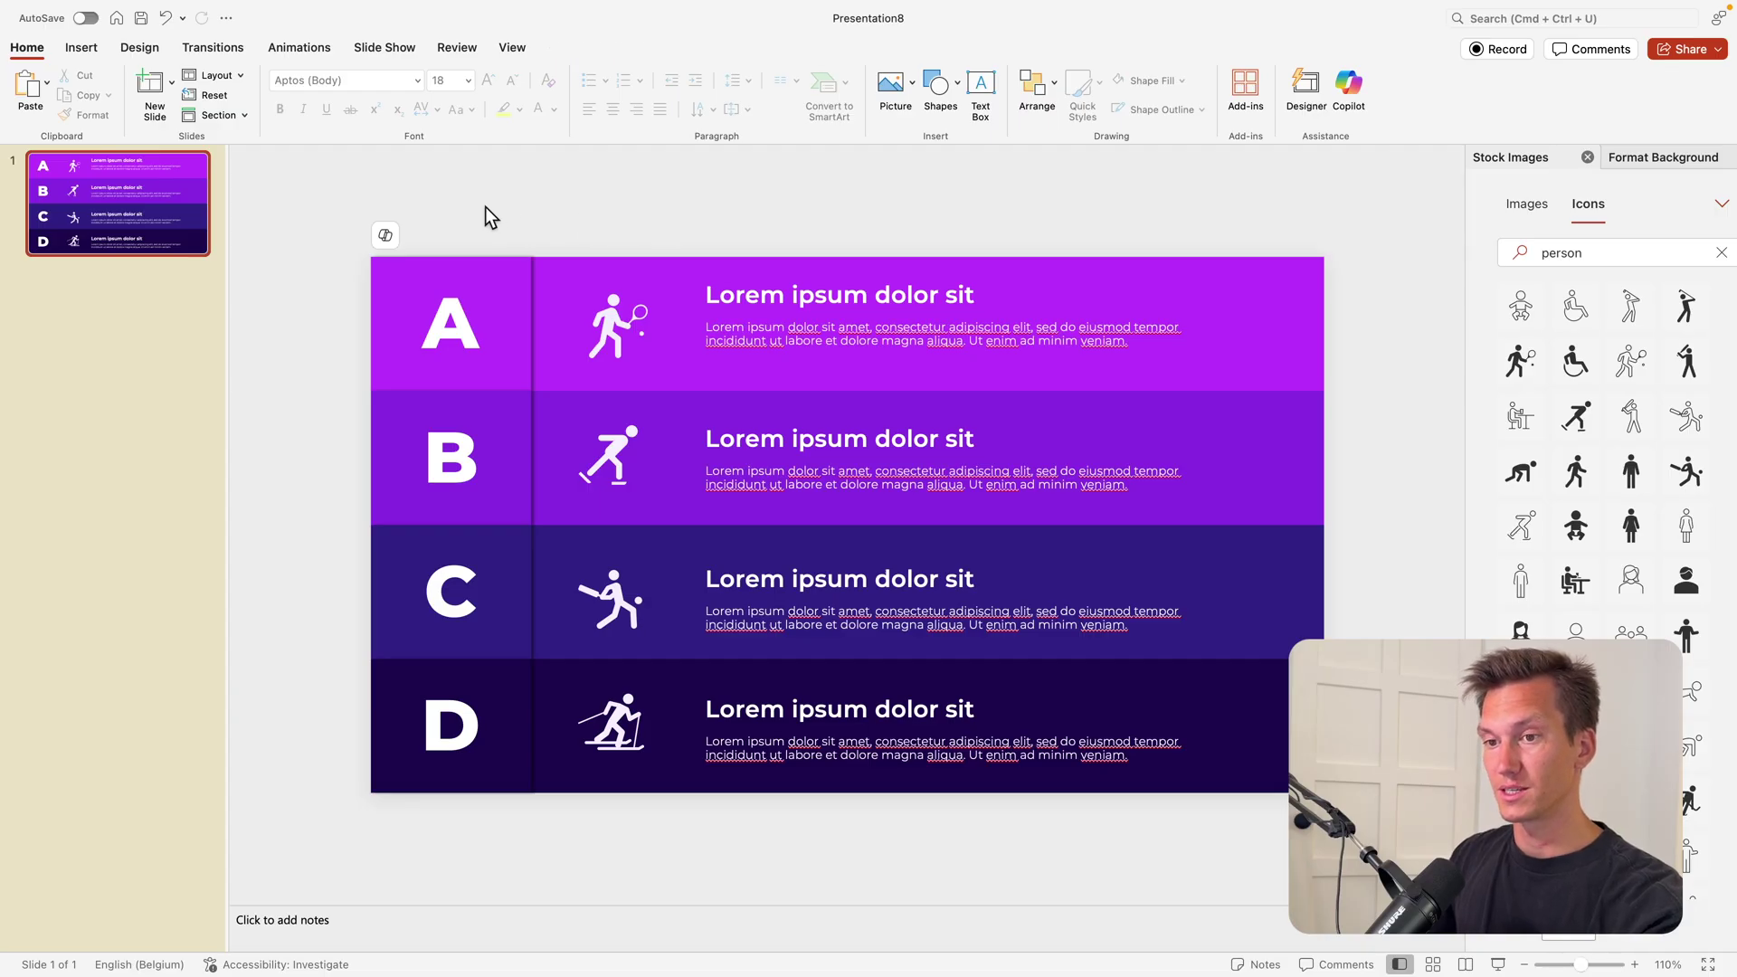
Group each row's icon, text and bar together for rows A through D.
{"action": "left_click_drag", "start_coordinate": [486, 210], "coordinate": [1432, 428]}
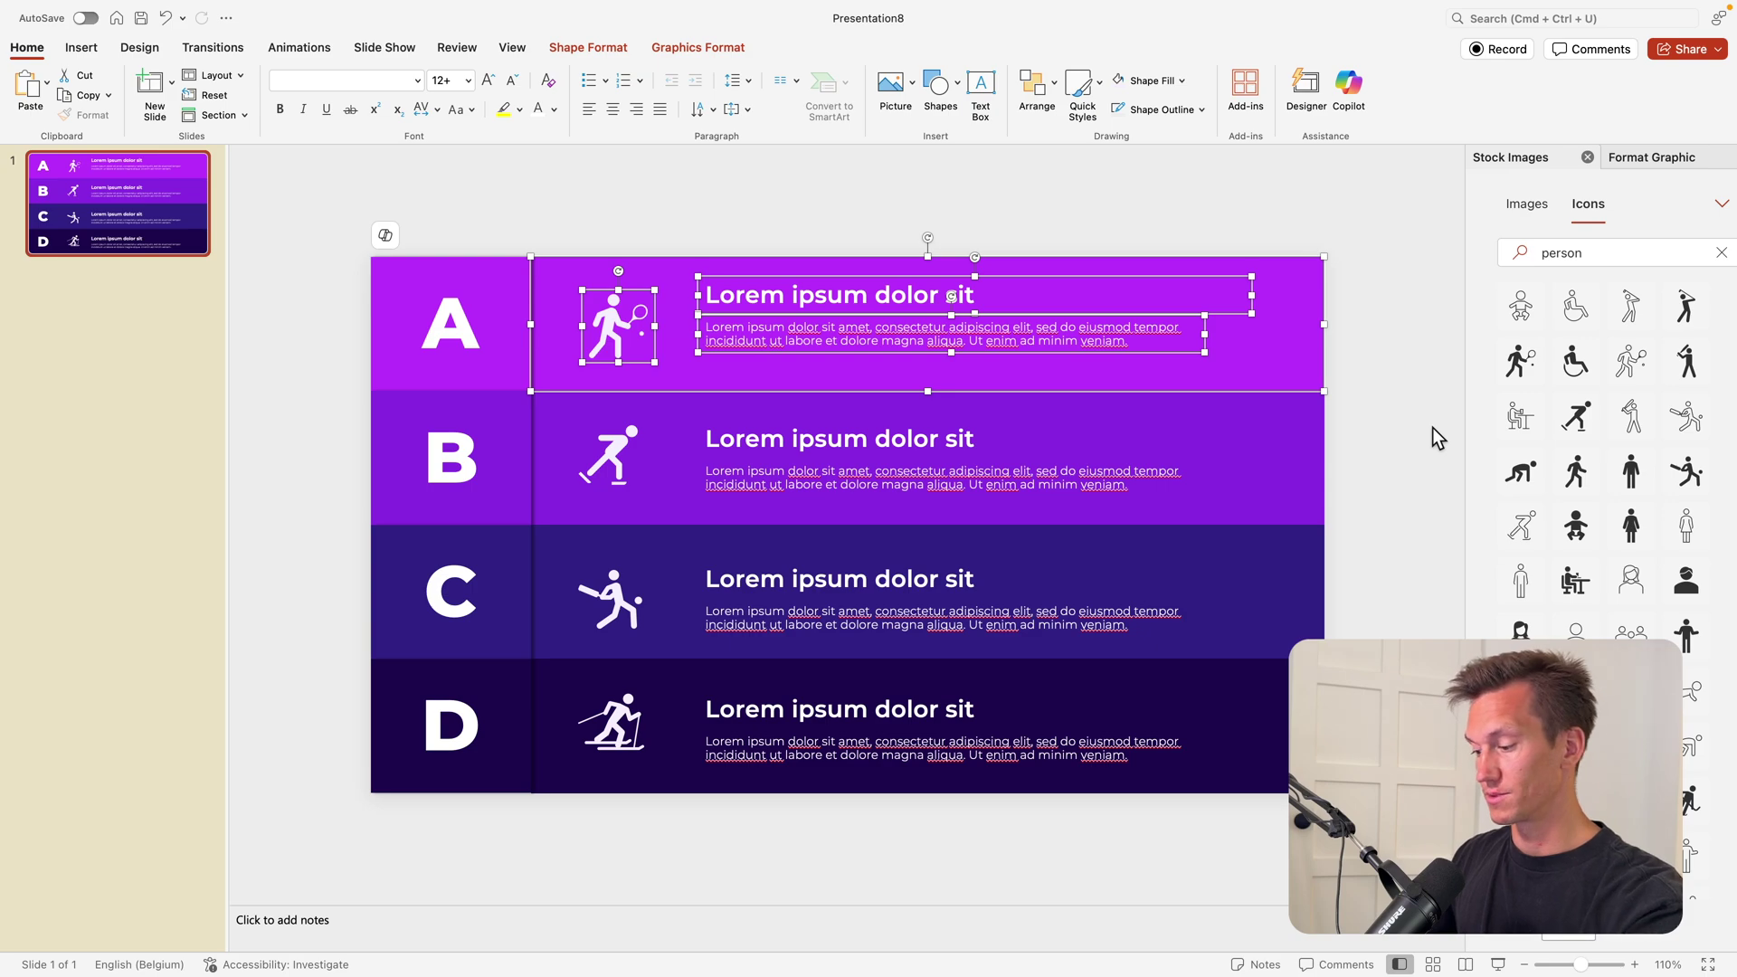
{"action": "left_click_drag", "start_coordinate": [1374, 377], "coordinate": [496, 573]}
{"action": "left_click_drag", "start_coordinate": [1350, 503], "coordinate": [492, 691]}
{"action": "left_click_drag", "start_coordinate": [1348, 818], "coordinate": [501, 613]}
{"action": "key", "text": "super+alt+g"}
Bring the four A–D letter cells to the front.
{"action": "left_click_drag", "start_coordinate": [333, 225], "coordinate": [577, 423]}
{"action": "left_click_drag", "start_coordinate": [310, 348], "coordinate": [552, 537]}
{"action": "left_click_drag", "start_coordinate": [331, 507], "coordinate": [574, 682]}
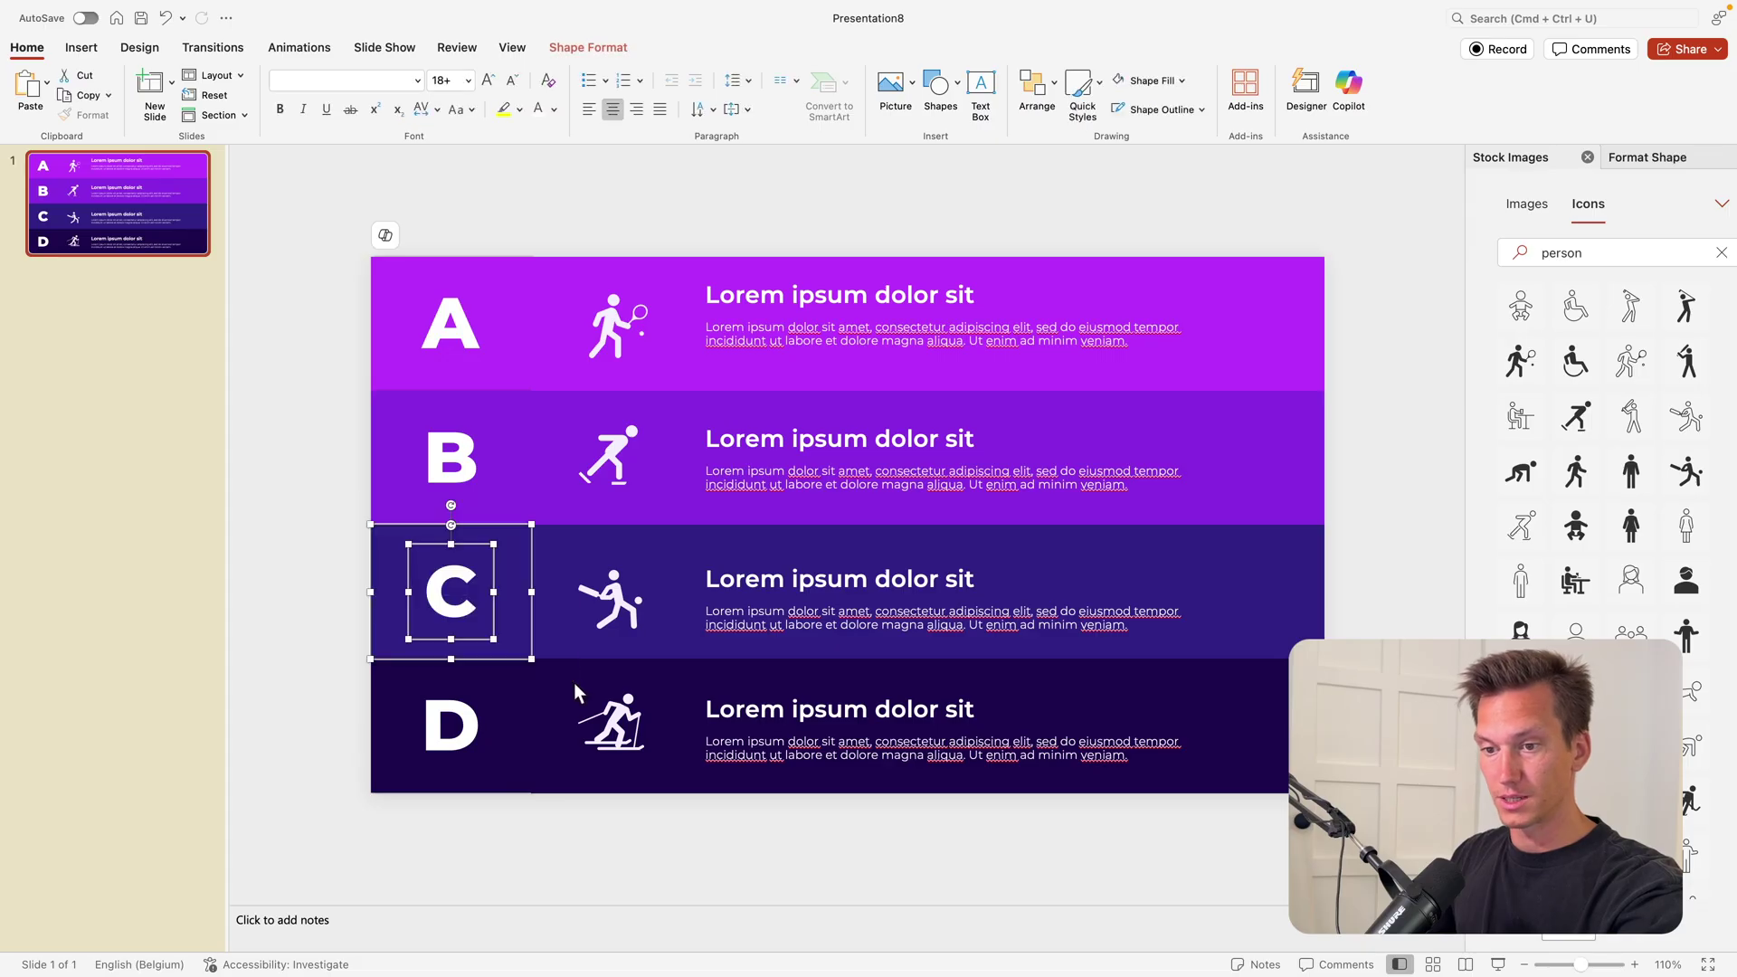
{"action": "left_click_drag", "start_coordinate": [546, 504], "coordinate": [629, 896]}
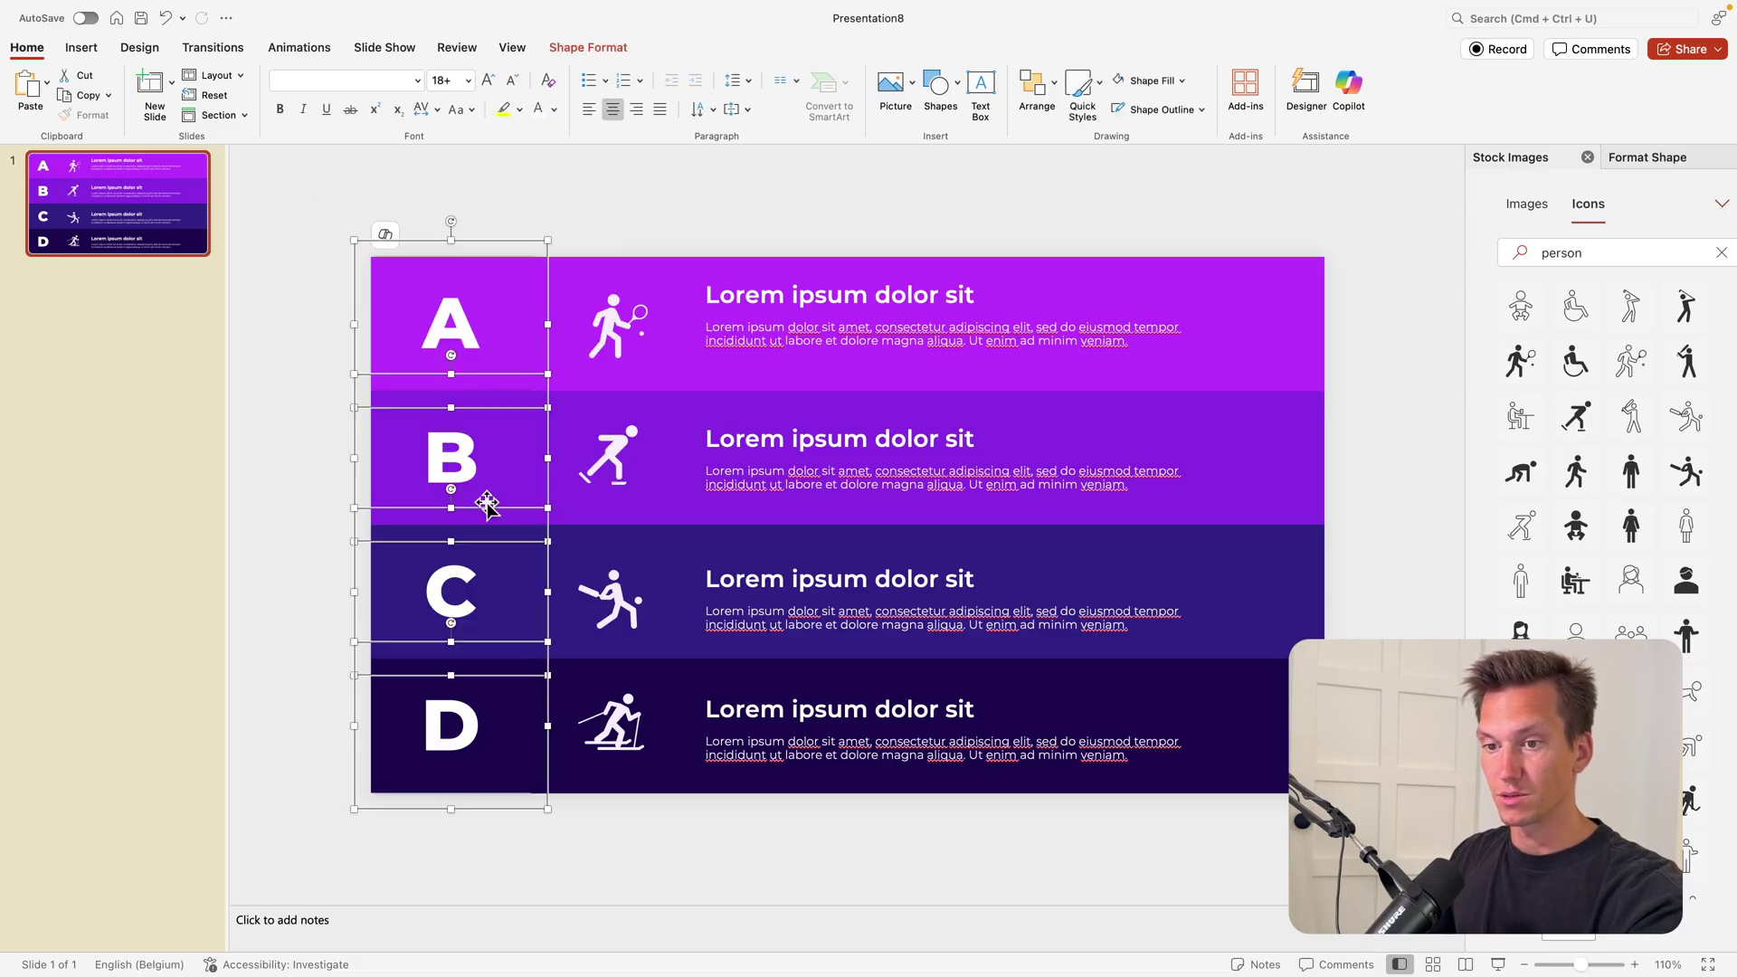
{"action": "right_click", "coordinate": [403, 383]}
{"action": "mouse_move", "coordinate": [535, 482]}
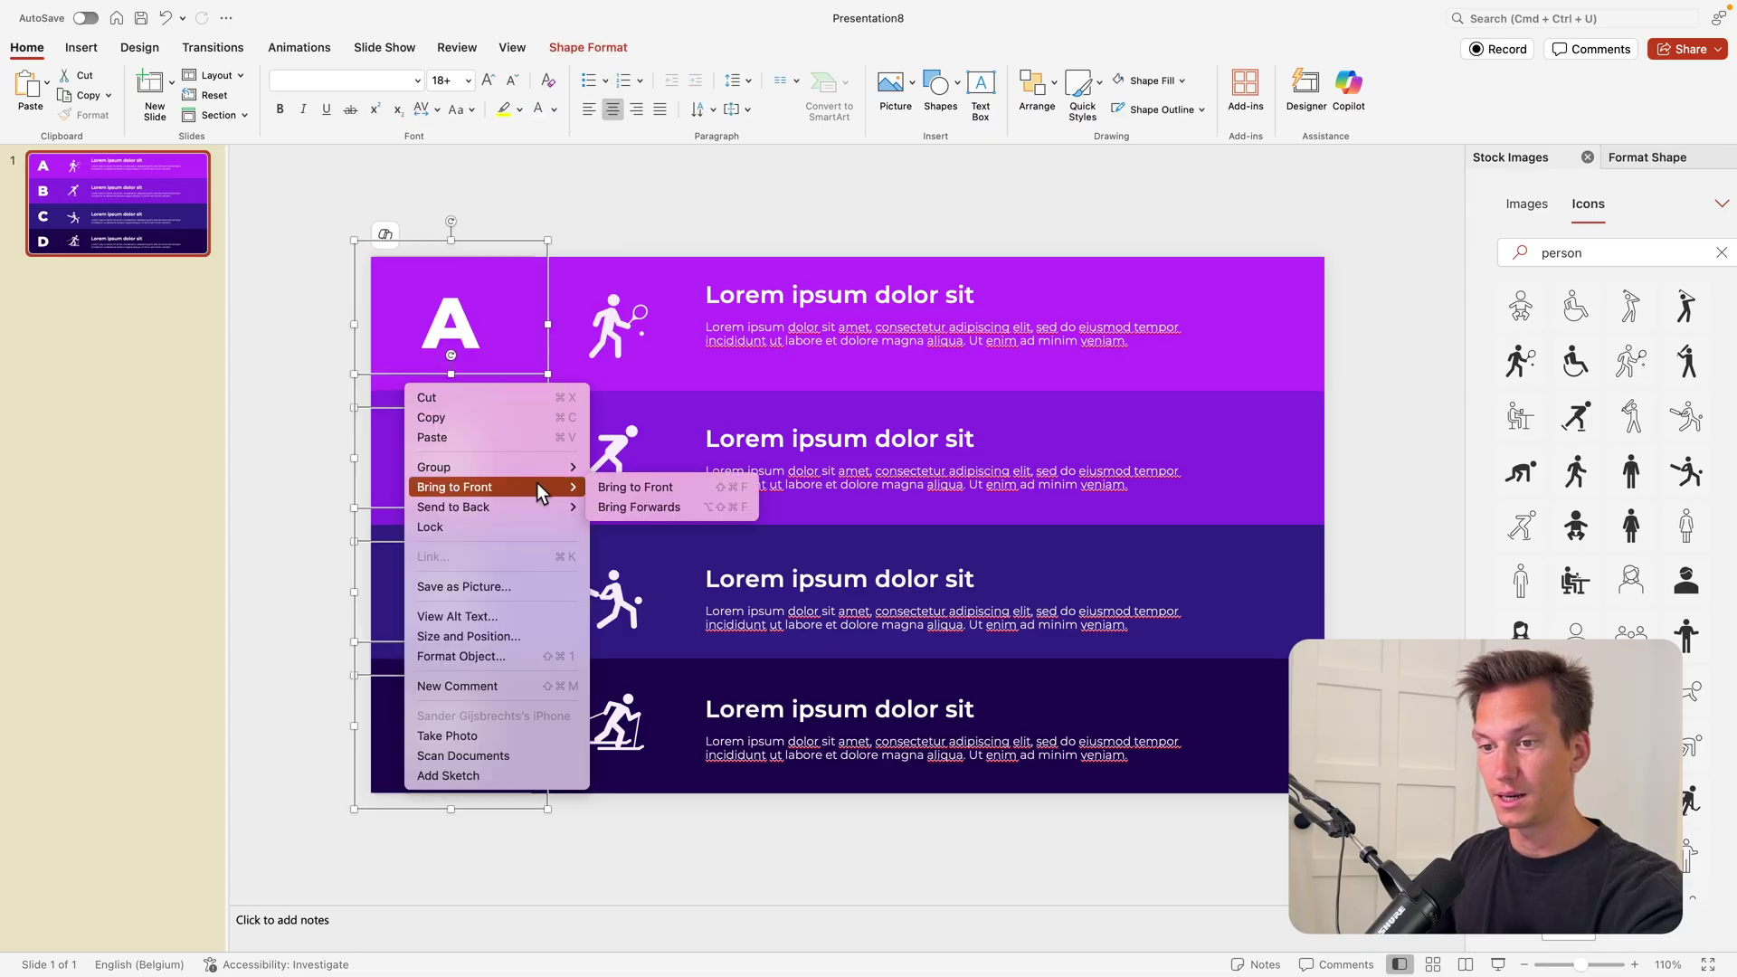
{"action": "left_click", "coordinate": [600, 483]}
{"action": "left_click", "coordinate": [589, 221]}
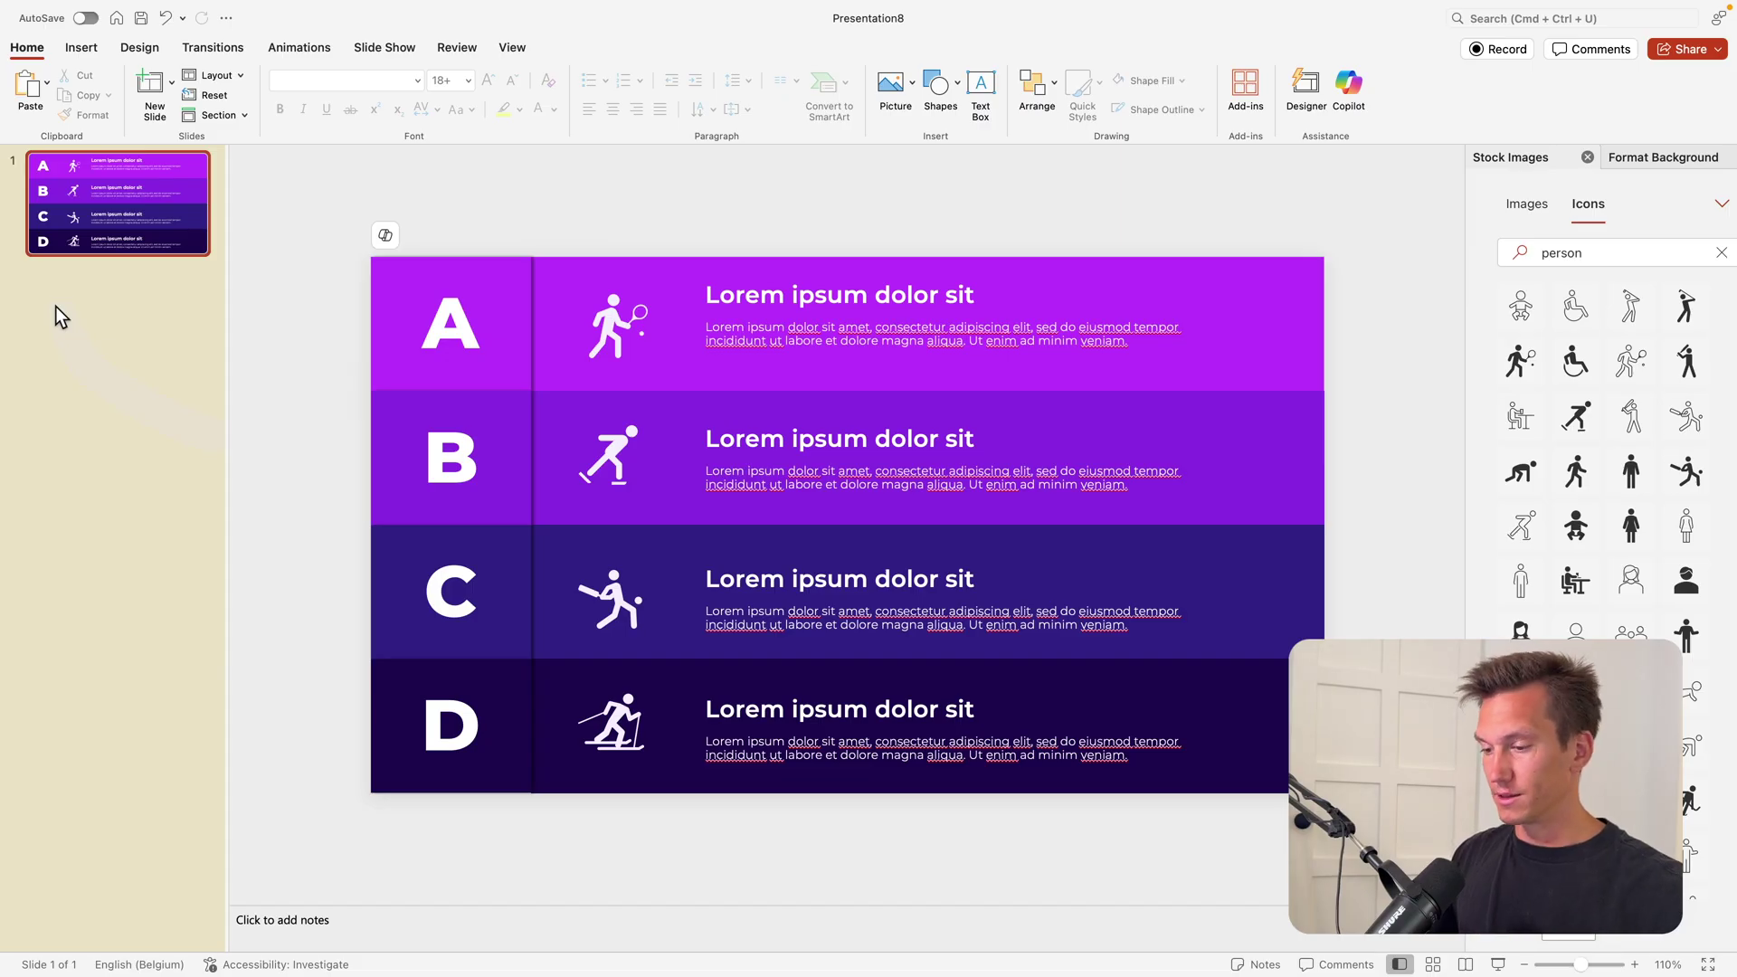
Duplicate the first slide and return to slide 1.
{"action": "right_click", "coordinate": [122, 197]}
{"action": "left_click", "coordinate": [193, 324]}
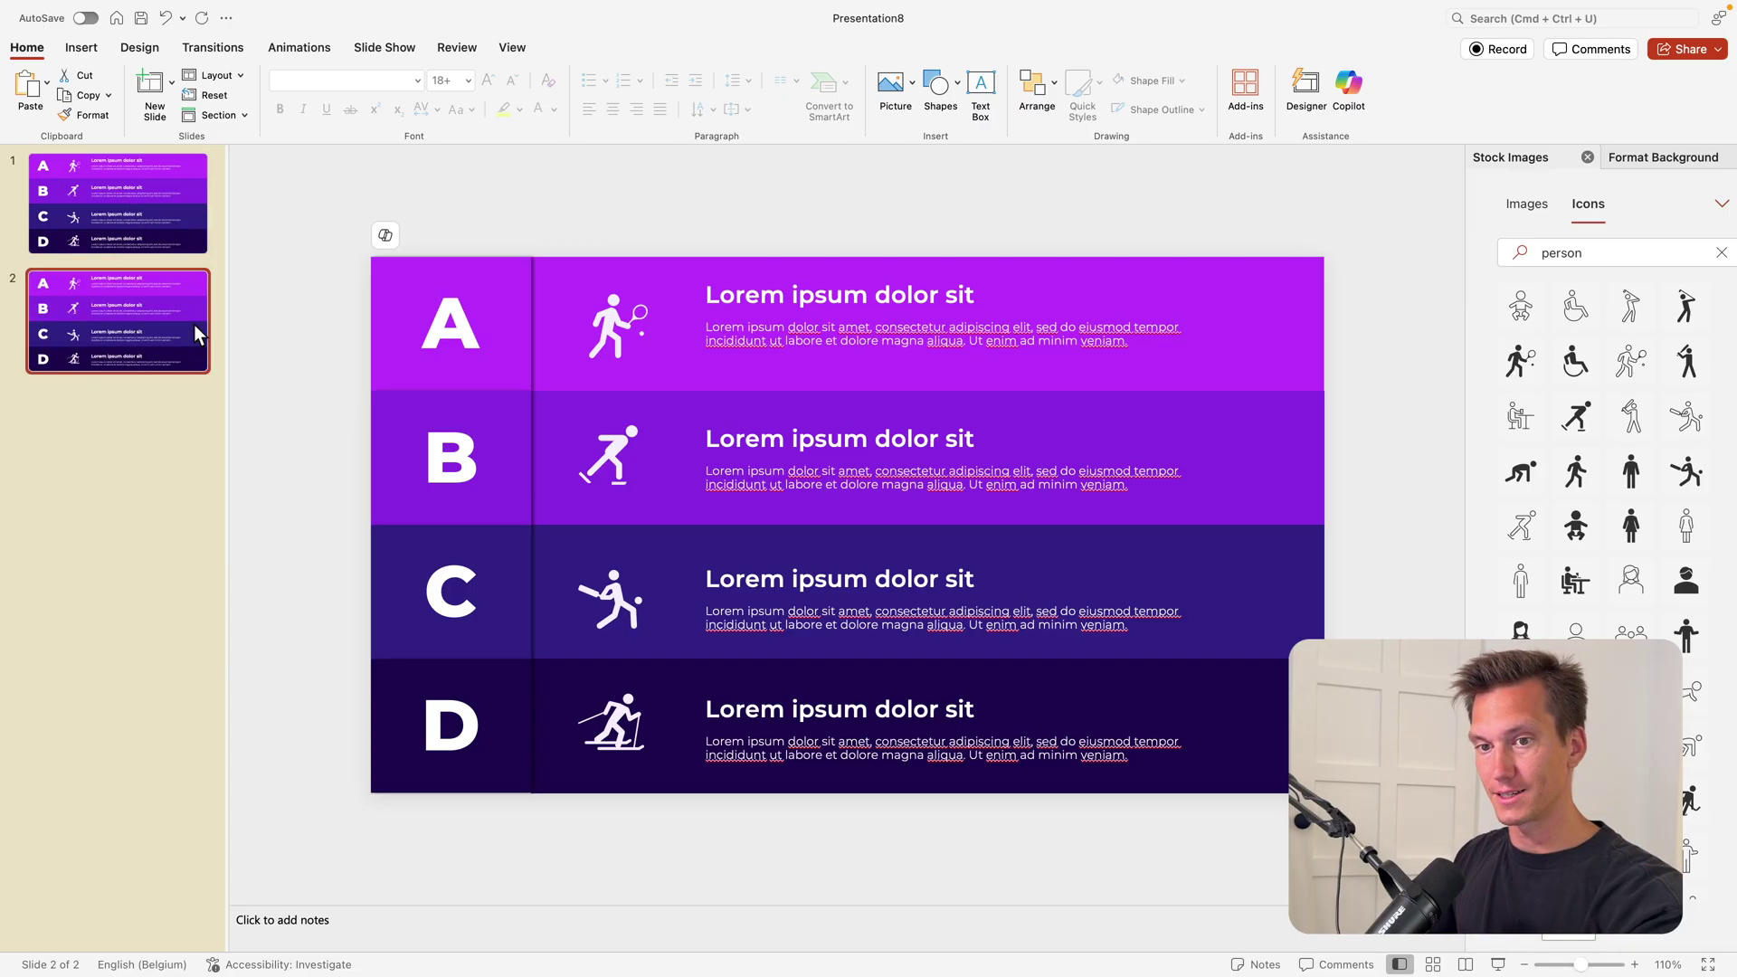
{"action": "left_click", "coordinate": [149, 220]}
Move the four rows off the slide's left edge, staggering B, C and D further left.
{"action": "left_click_drag", "start_coordinate": [470, 211], "coordinate": [1441, 847]}
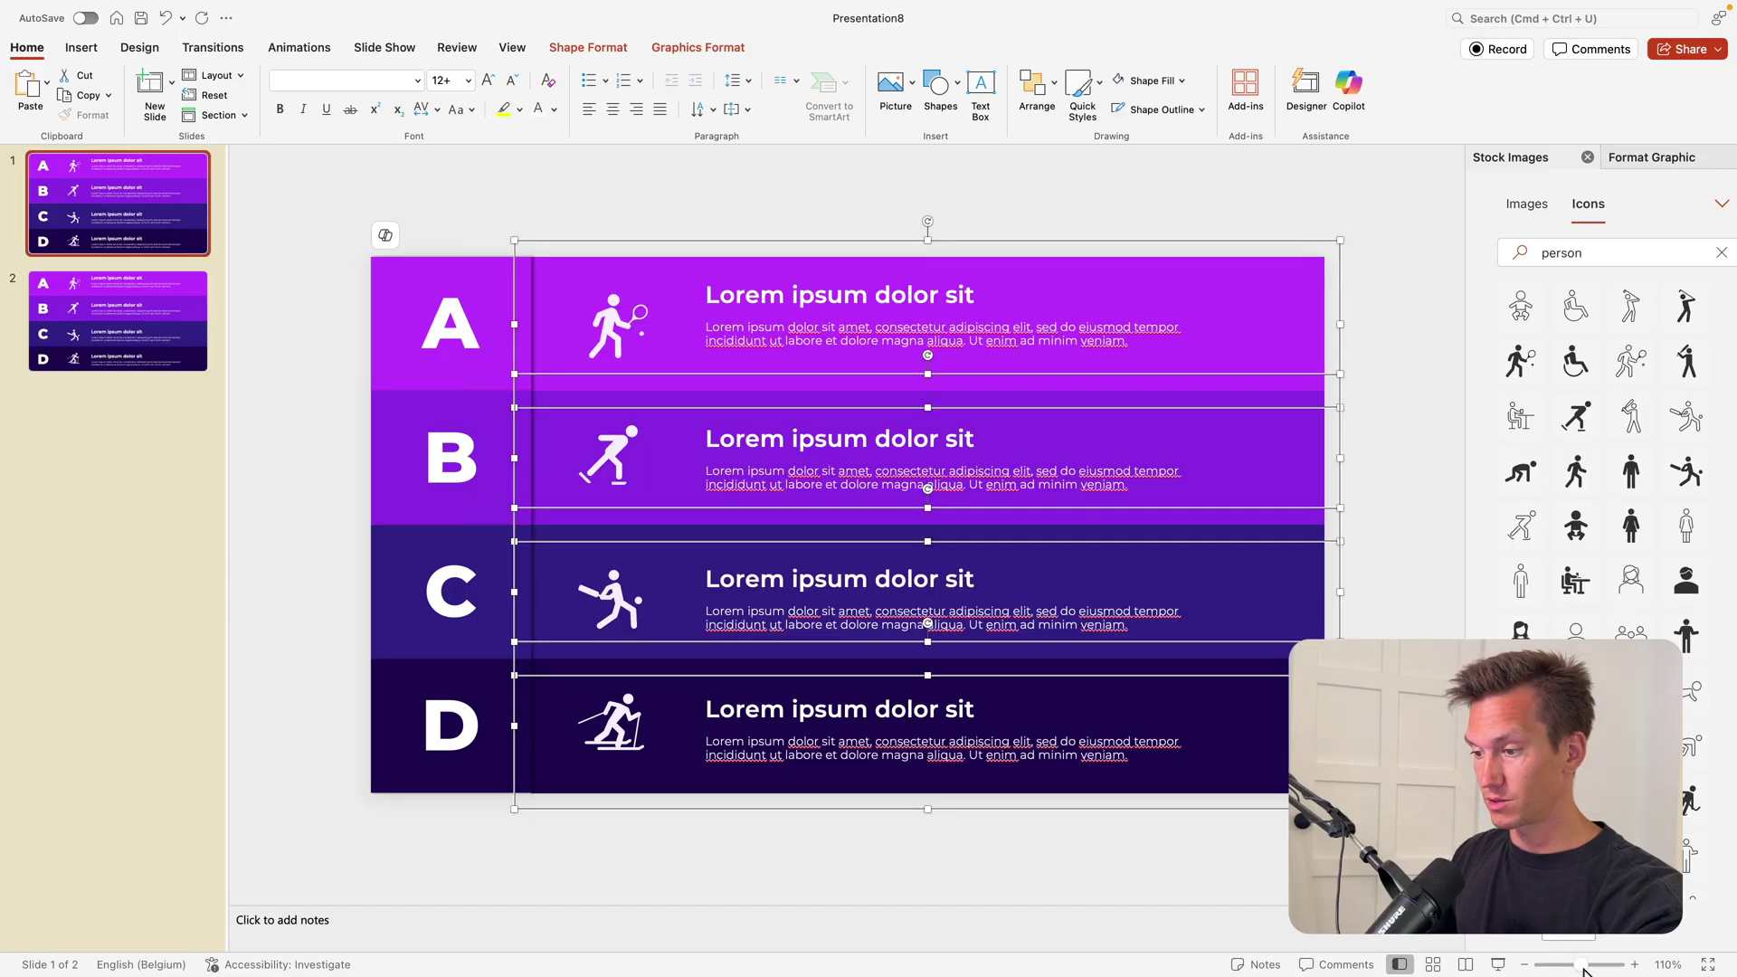
{"action": "left_click_drag", "start_coordinate": [1583, 969], "coordinate": [1559, 969]}
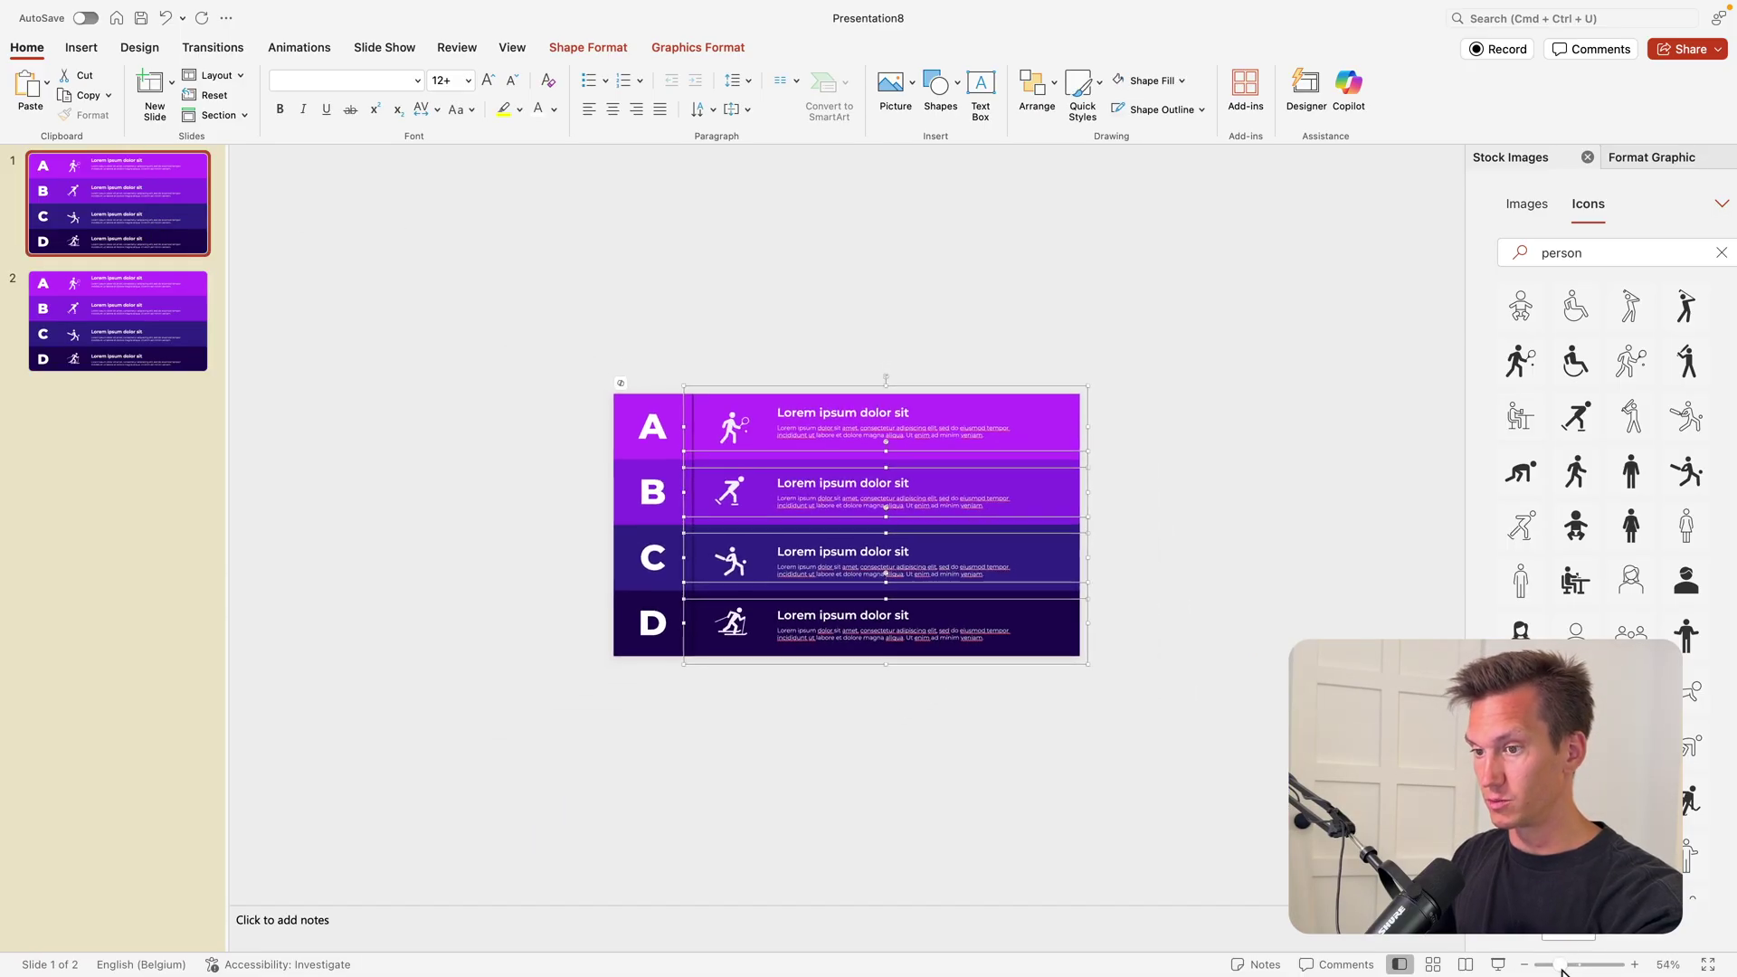
{"action": "left_click", "coordinate": [1721, 158]}
{"action": "left_click", "coordinate": [1722, 161]}
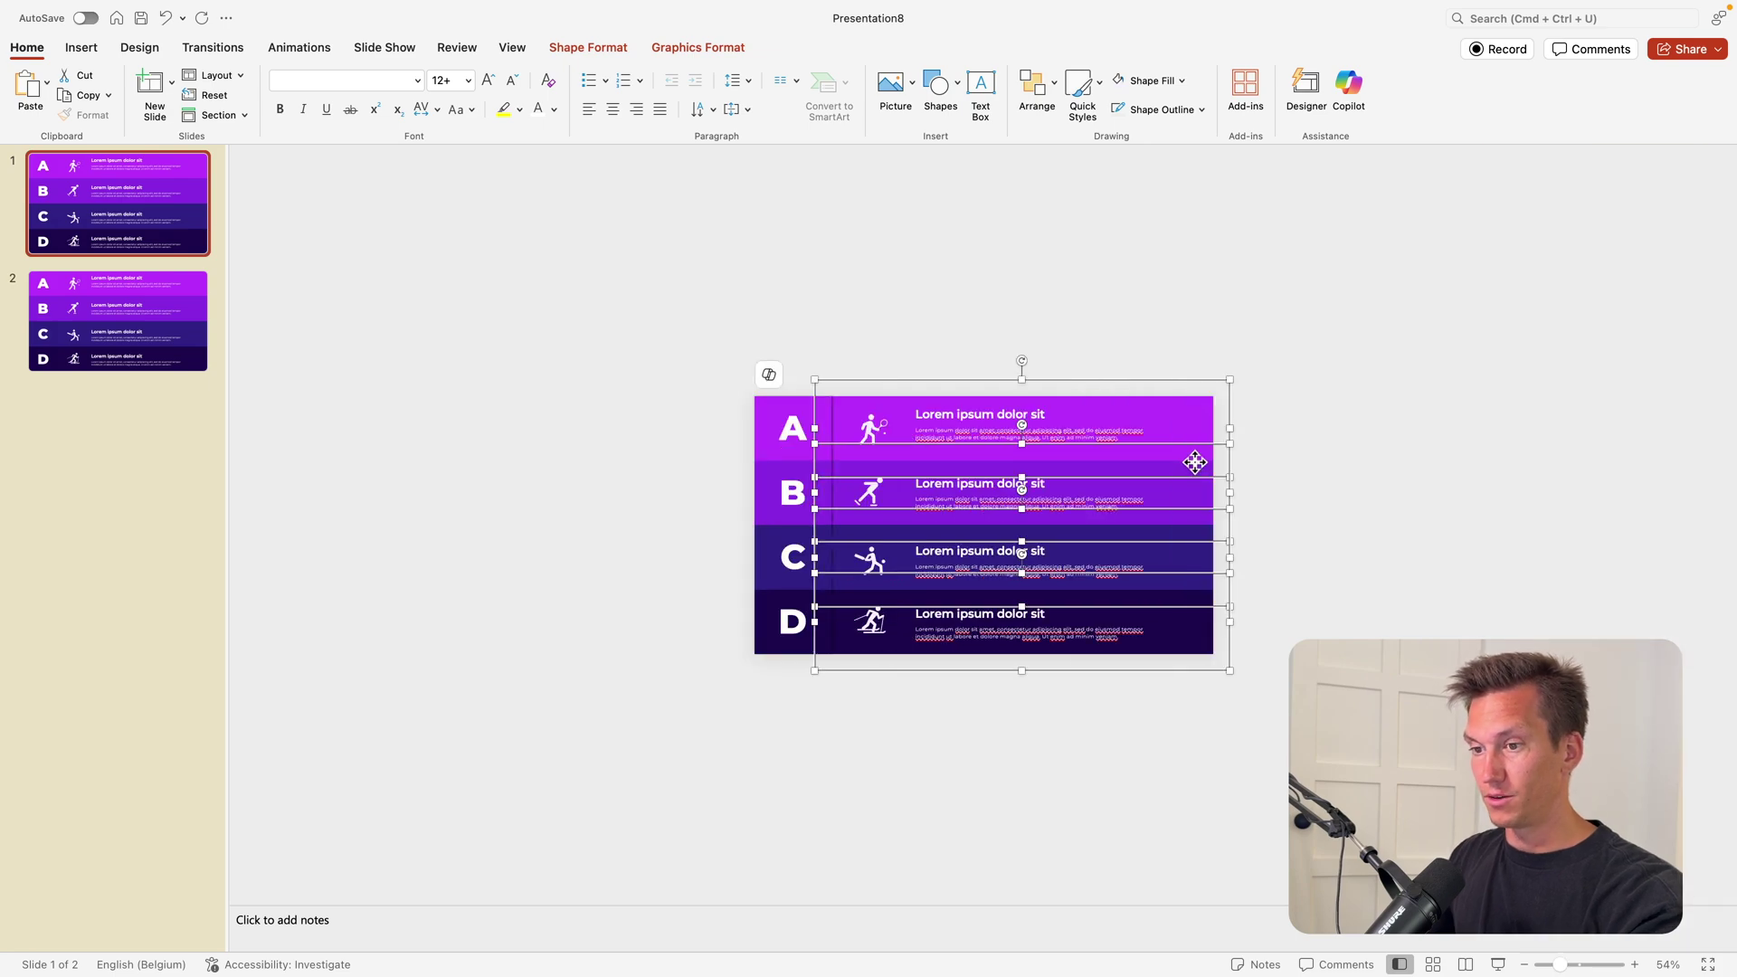
{"action": "left_click_drag", "start_coordinate": [1194, 462], "coordinate": [667, 489]}
{"action": "left_click_drag", "start_coordinate": [732, 554], "coordinate": [624, 558]}
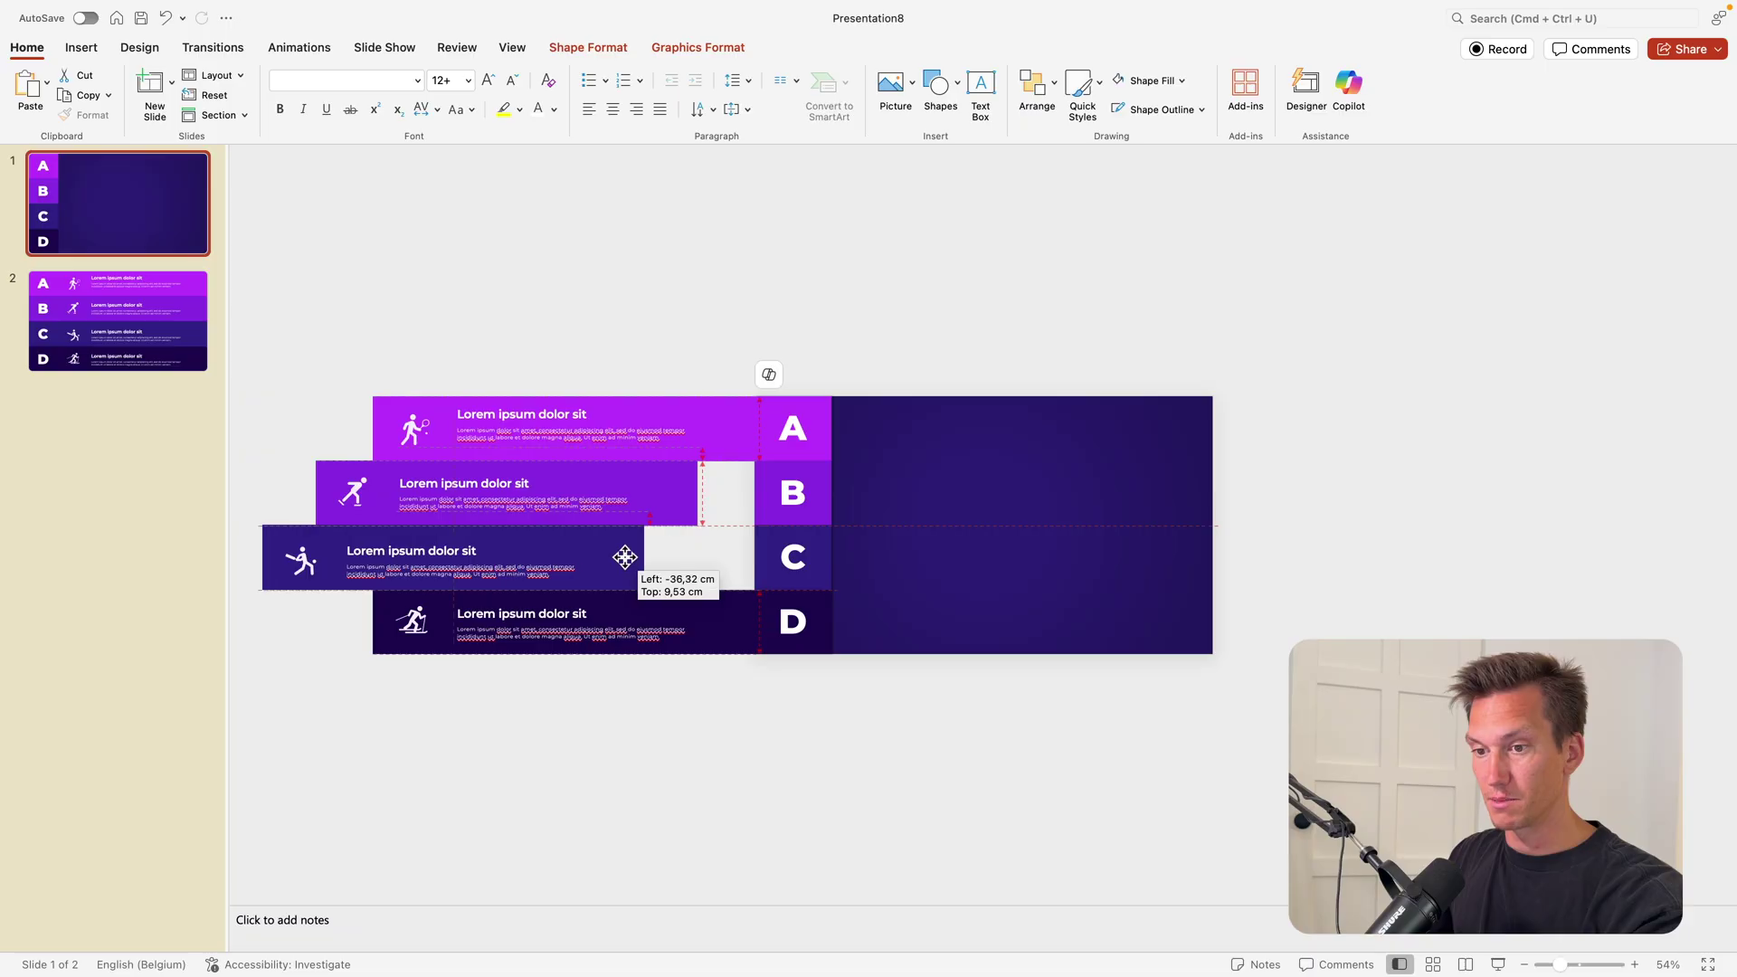
{"action": "left_click_drag", "start_coordinate": [722, 621], "coordinate": [579, 620]}
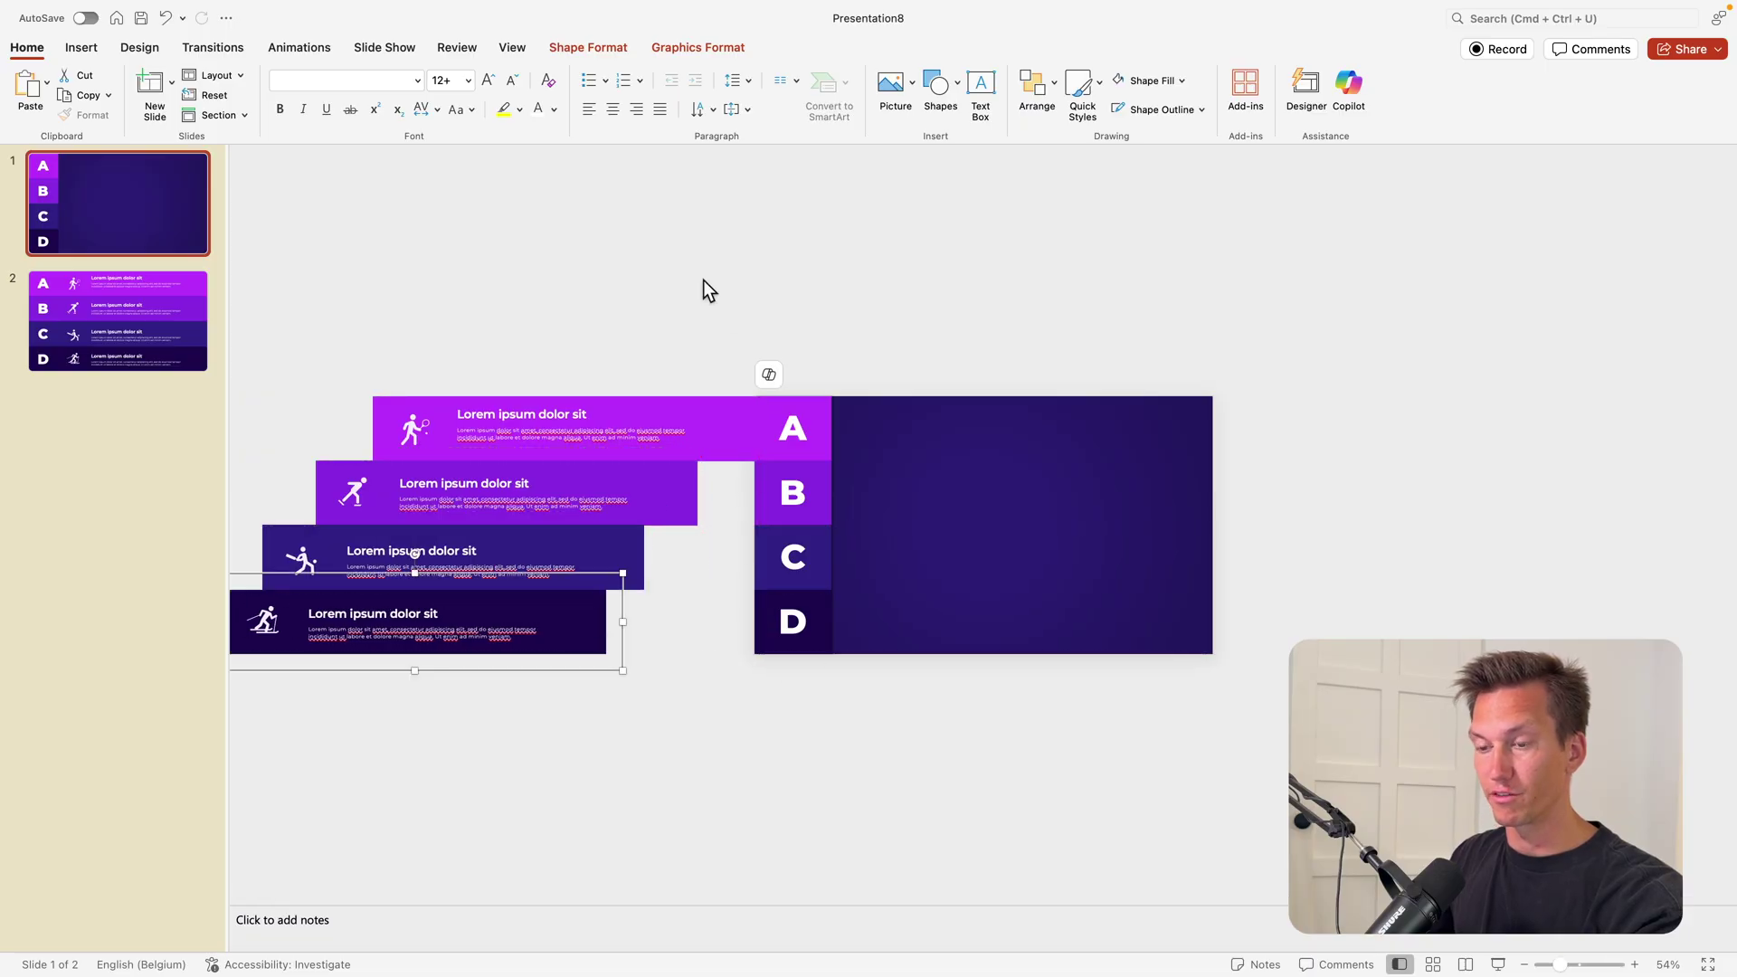
{"action": "left_click", "coordinate": [674, 278]}
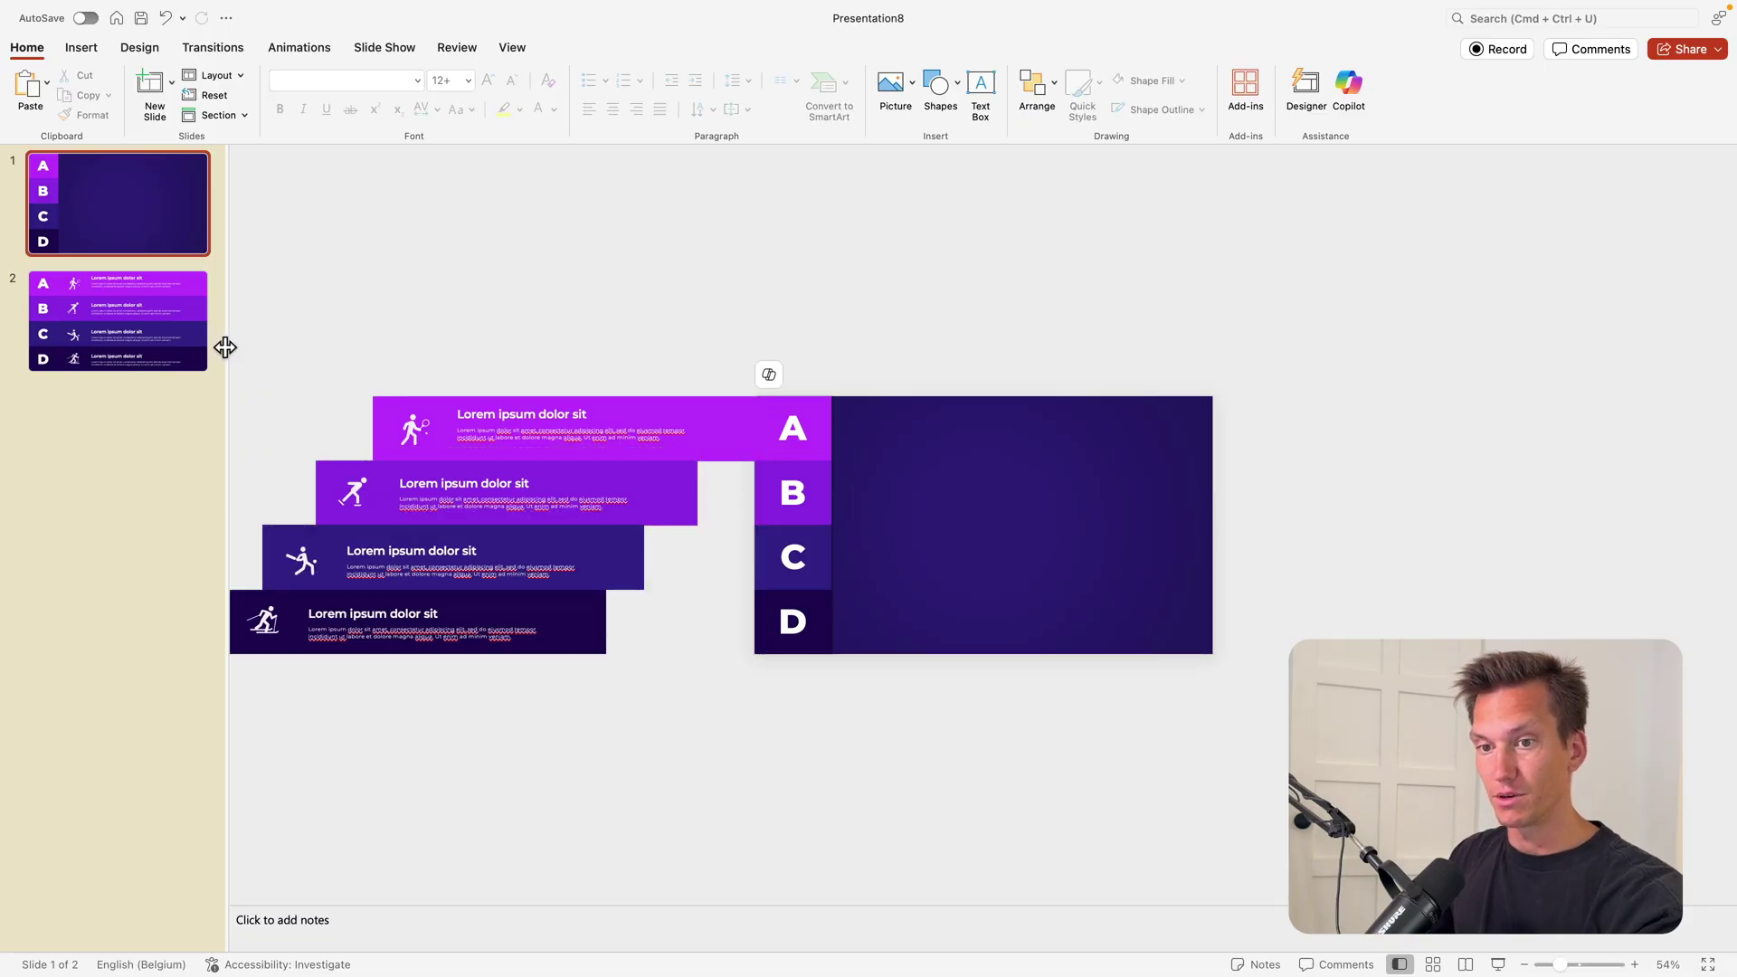
Widen the slide thumbnail pane and duplicate slide 1 with Cmd+D.
{"action": "left_click_drag", "start_coordinate": [225, 347], "coordinate": [437, 369]}
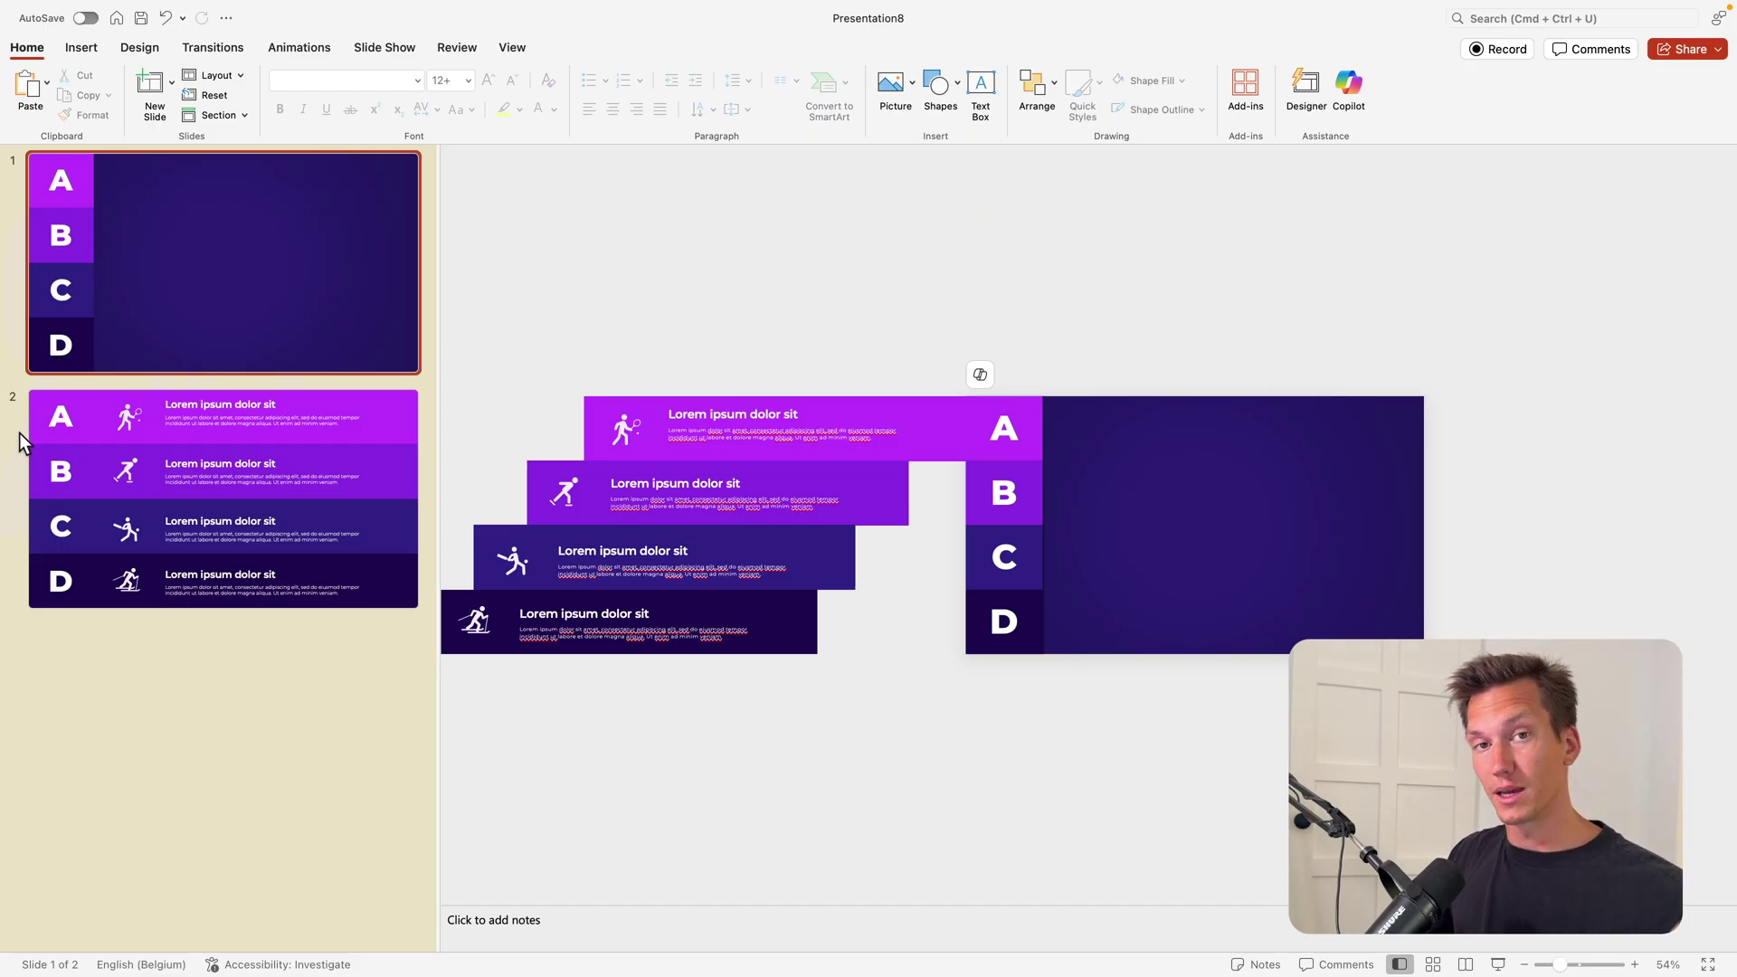
{"action": "left_click", "coordinate": [257, 239]}
{"action": "key", "text": "super+d"}
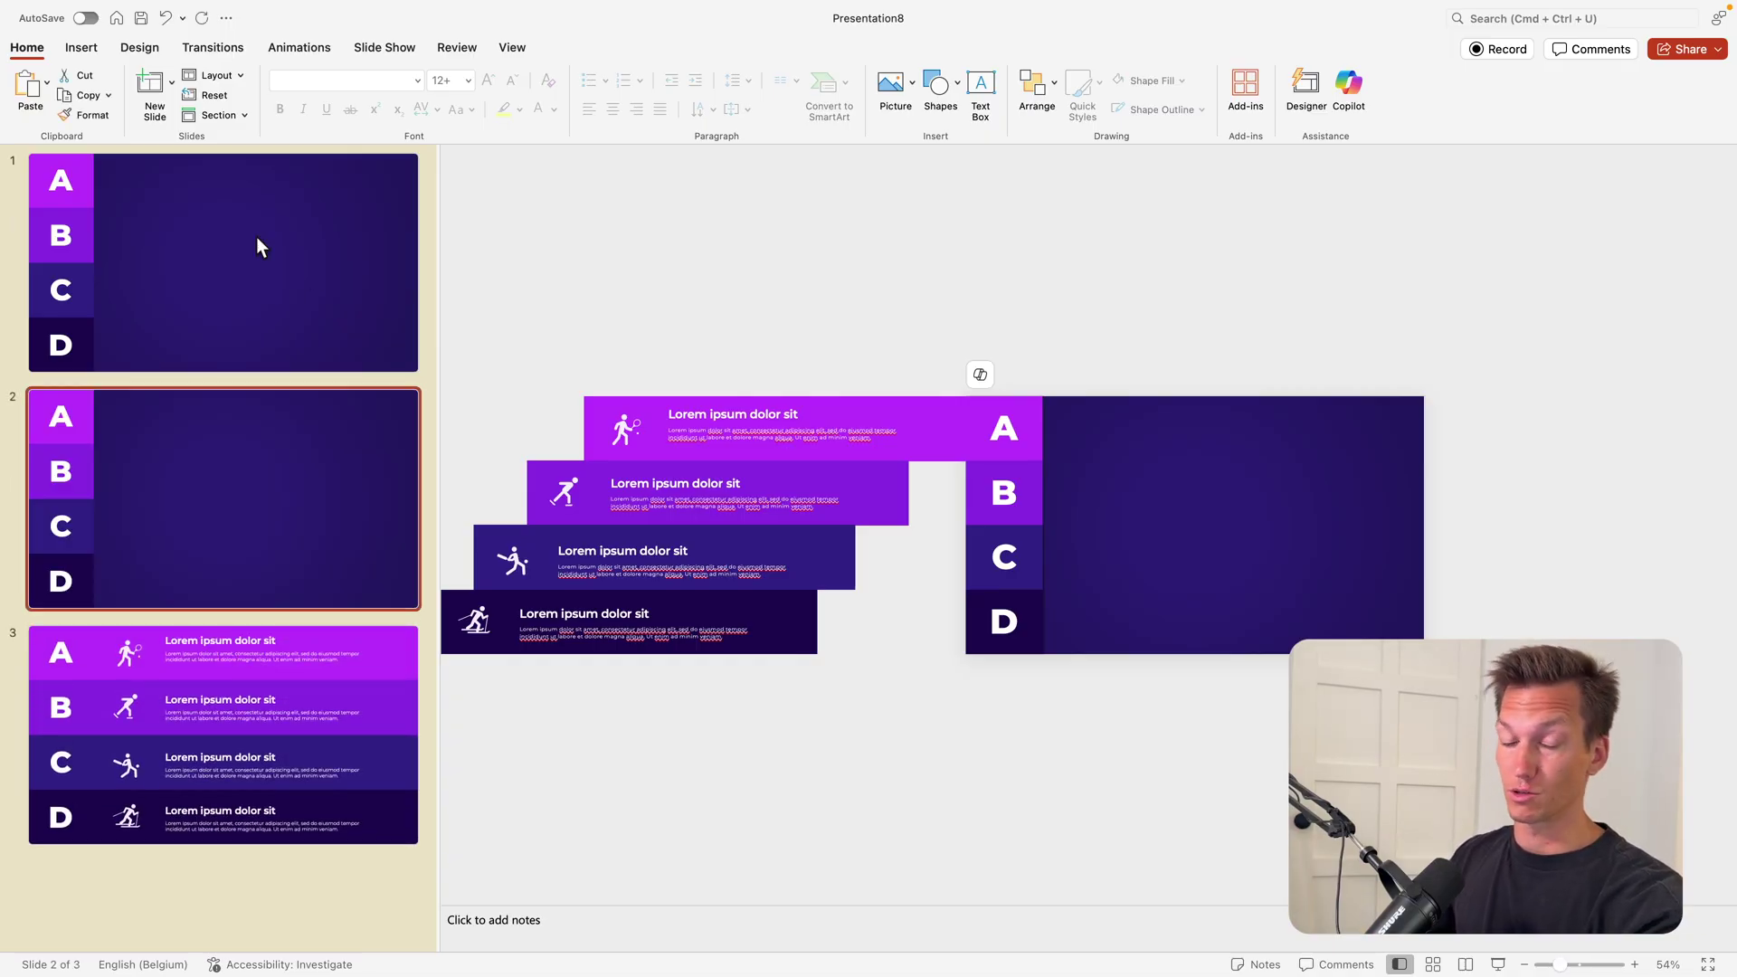
{"action": "left_click", "coordinate": [256, 239]}
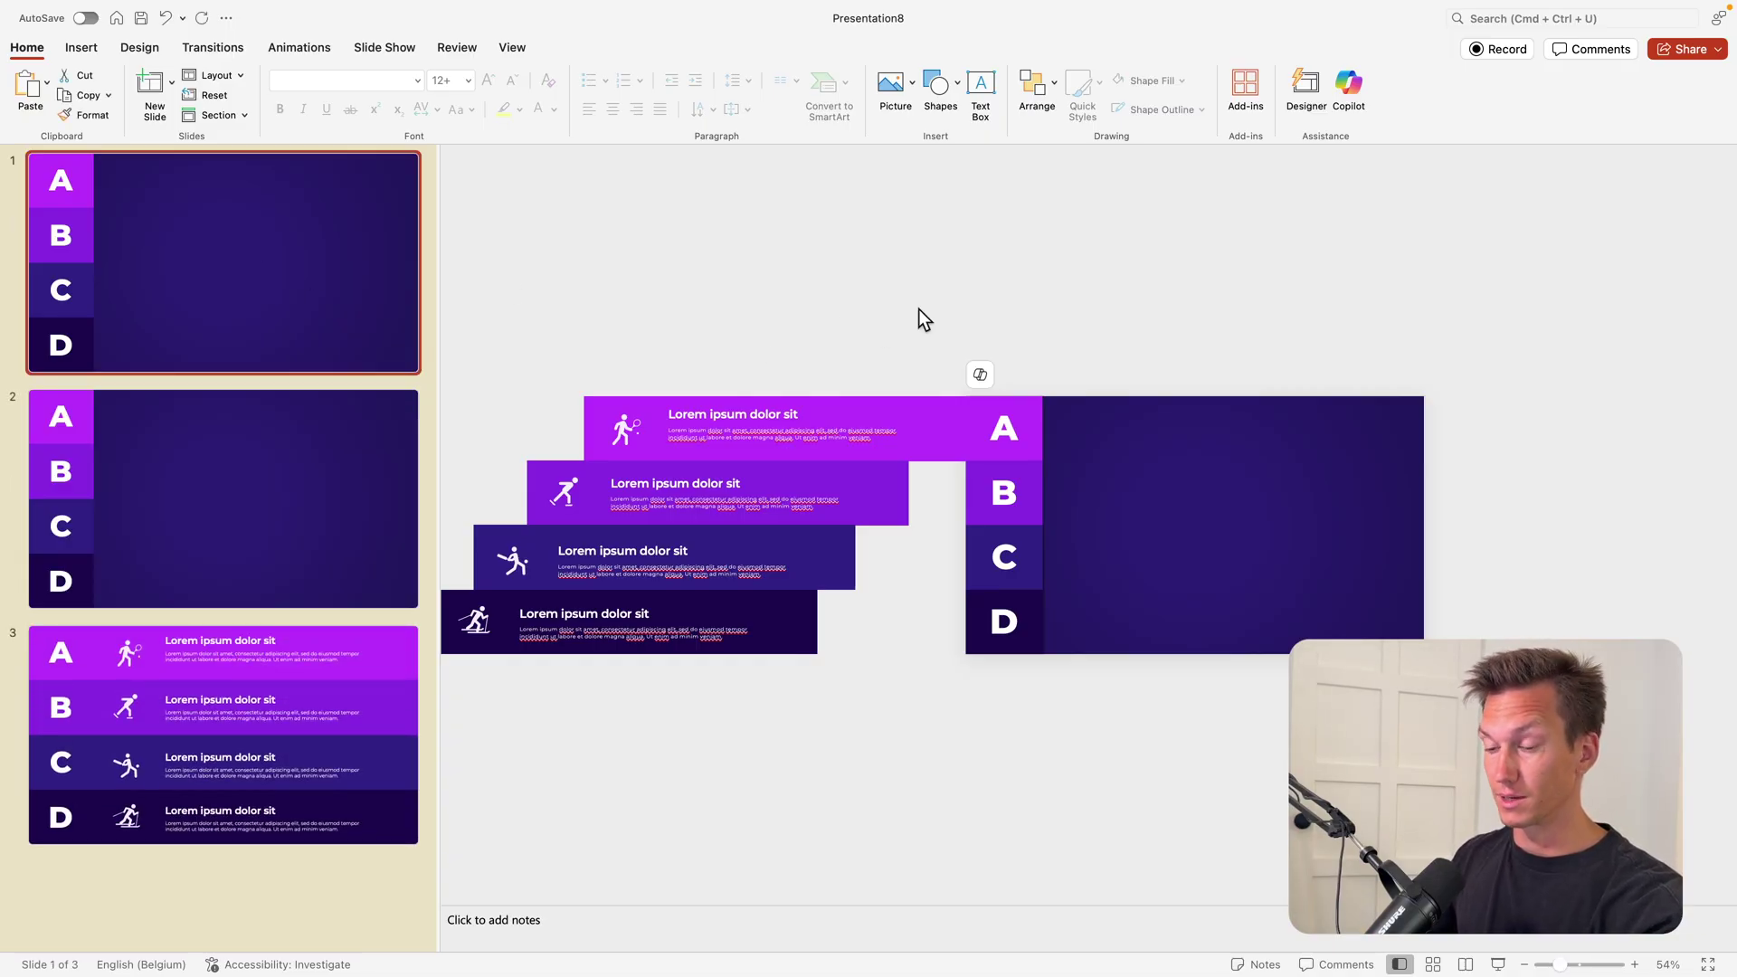
Delete the four stacked Lorem ipsum rows from slide 1.
{"action": "scroll", "coordinate": [919, 308], "scroll_direction": "down", "scroll_amount": 2}
{"action": "left_click_drag", "start_coordinate": [454, 282], "coordinate": [917, 749]}
{"action": "key", "text": "Delete"}
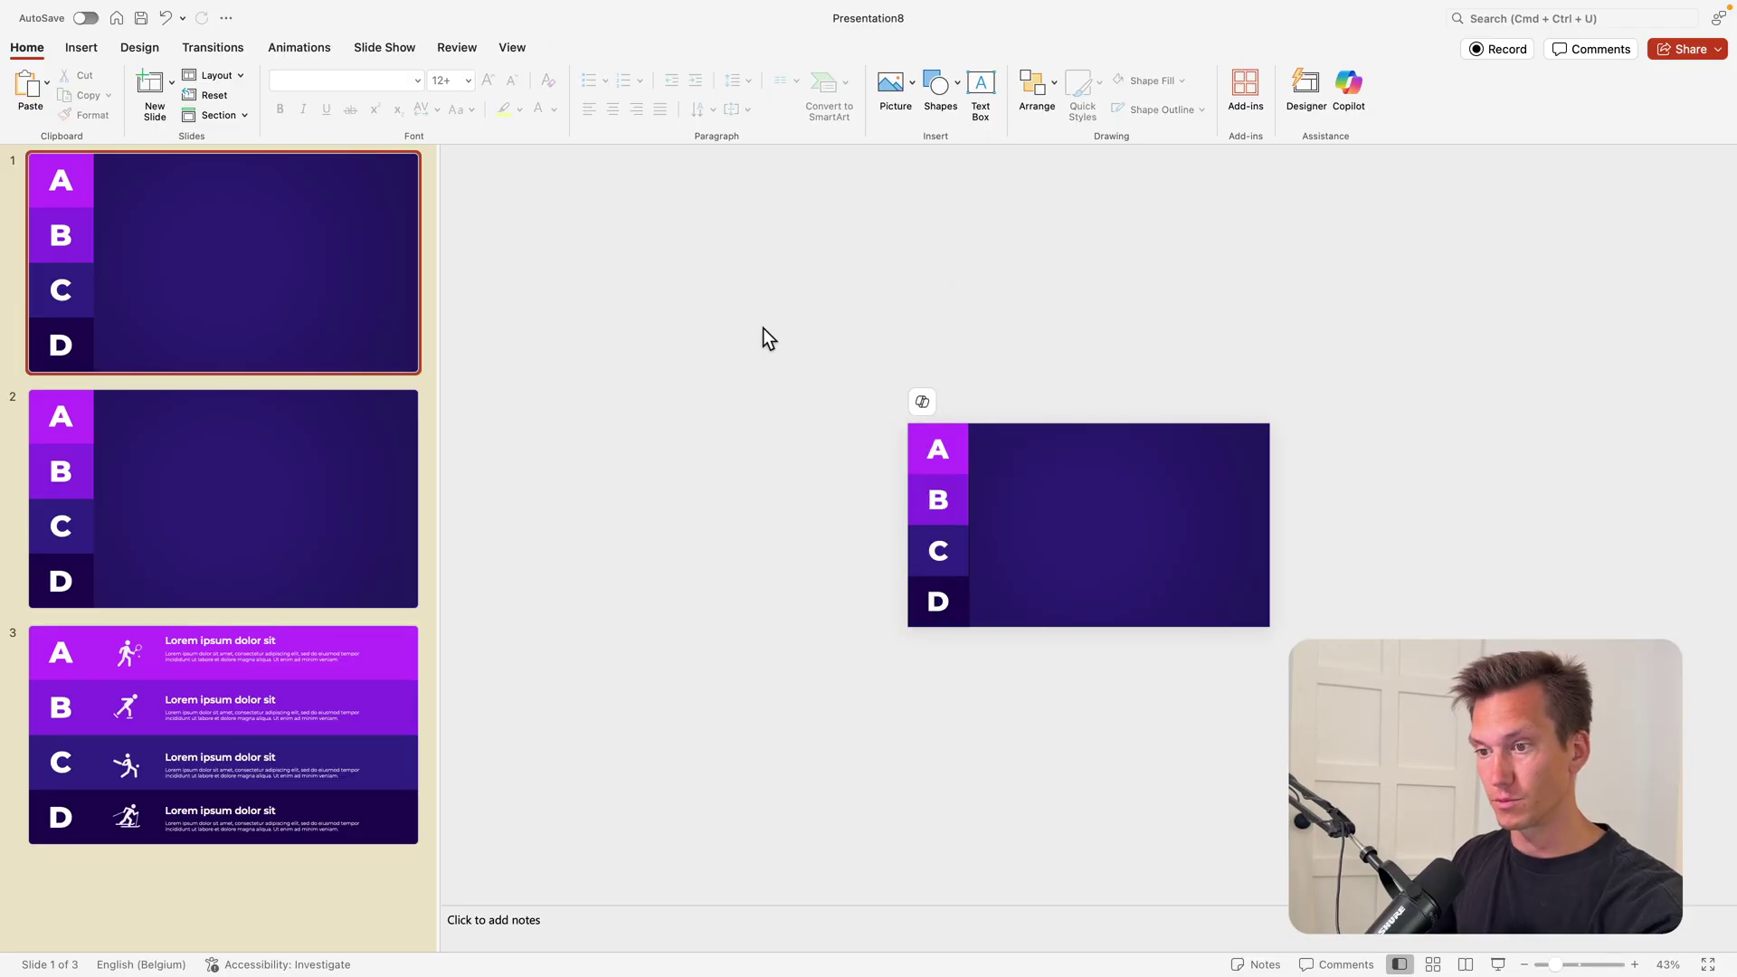
Move the A–D letter boxes off the left edge, stepping B, C and D progressively left.
{"action": "left_click_drag", "start_coordinate": [763, 338], "coordinate": [1024, 702]}
{"action": "scroll", "coordinate": [1023, 702], "scroll_direction": "up", "scroll_amount": 5}
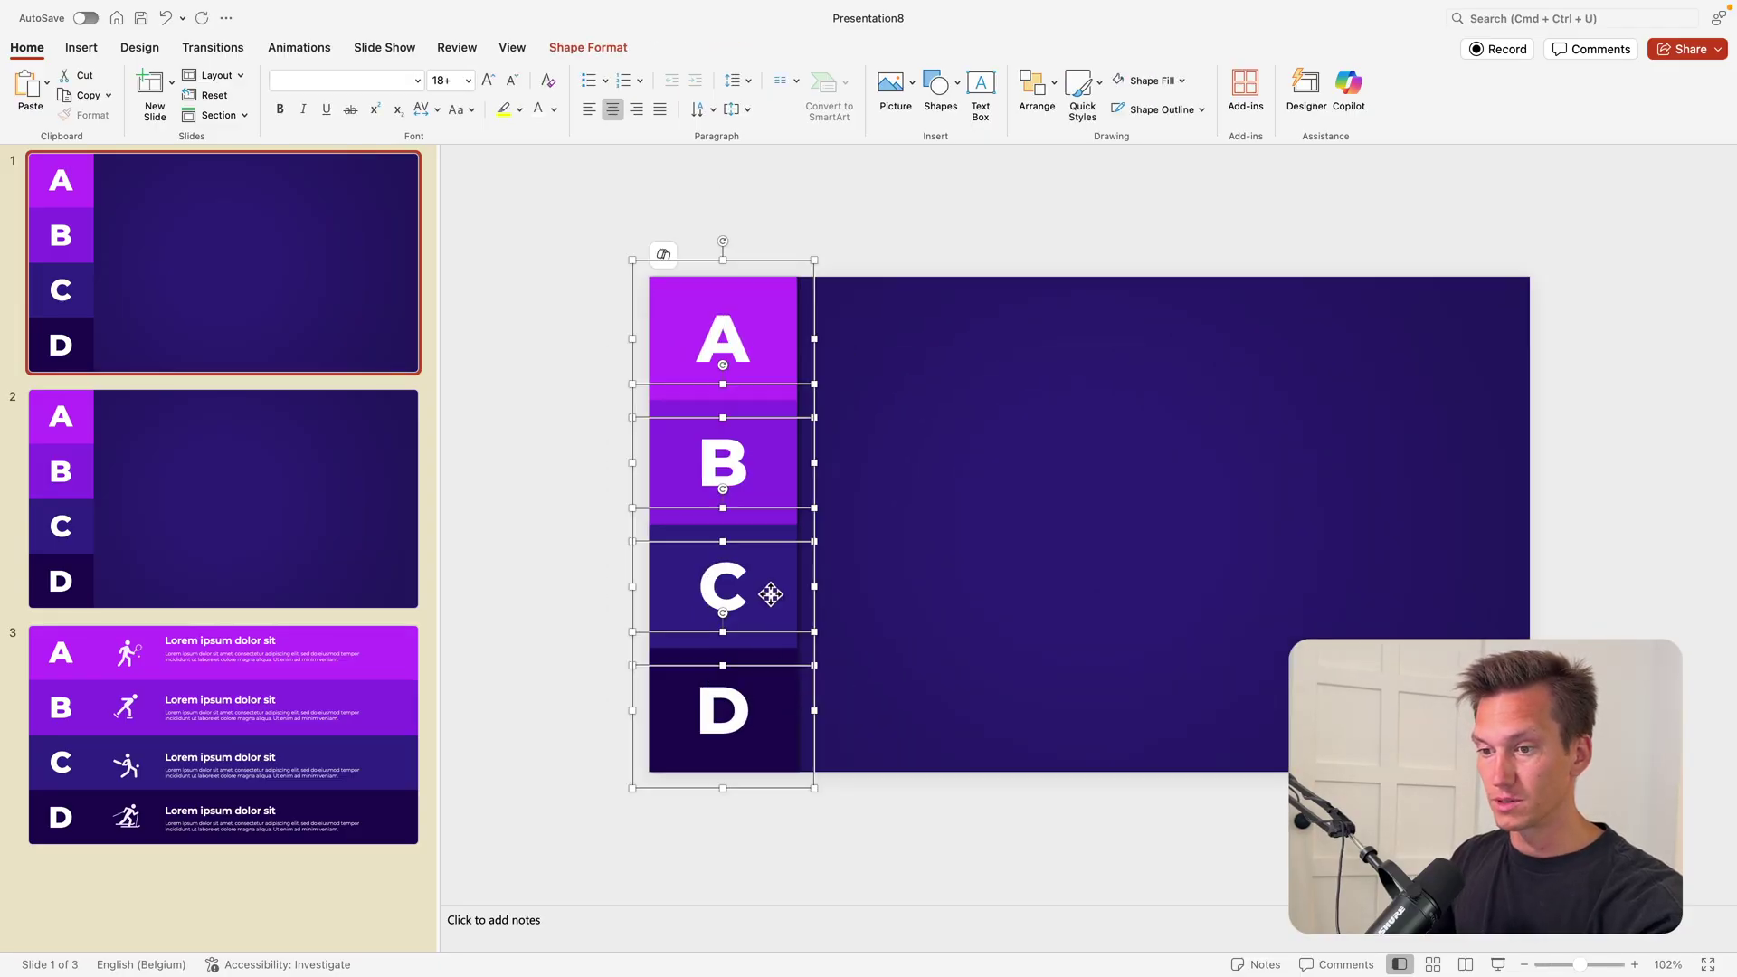
{"action": "left_click_drag", "start_coordinate": [768, 590], "coordinate": [600, 590]}
{"action": "scroll", "coordinate": [744, 487], "scroll_direction": "down", "scroll_amount": 3}
{"action": "left_click", "coordinate": [779, 465]}
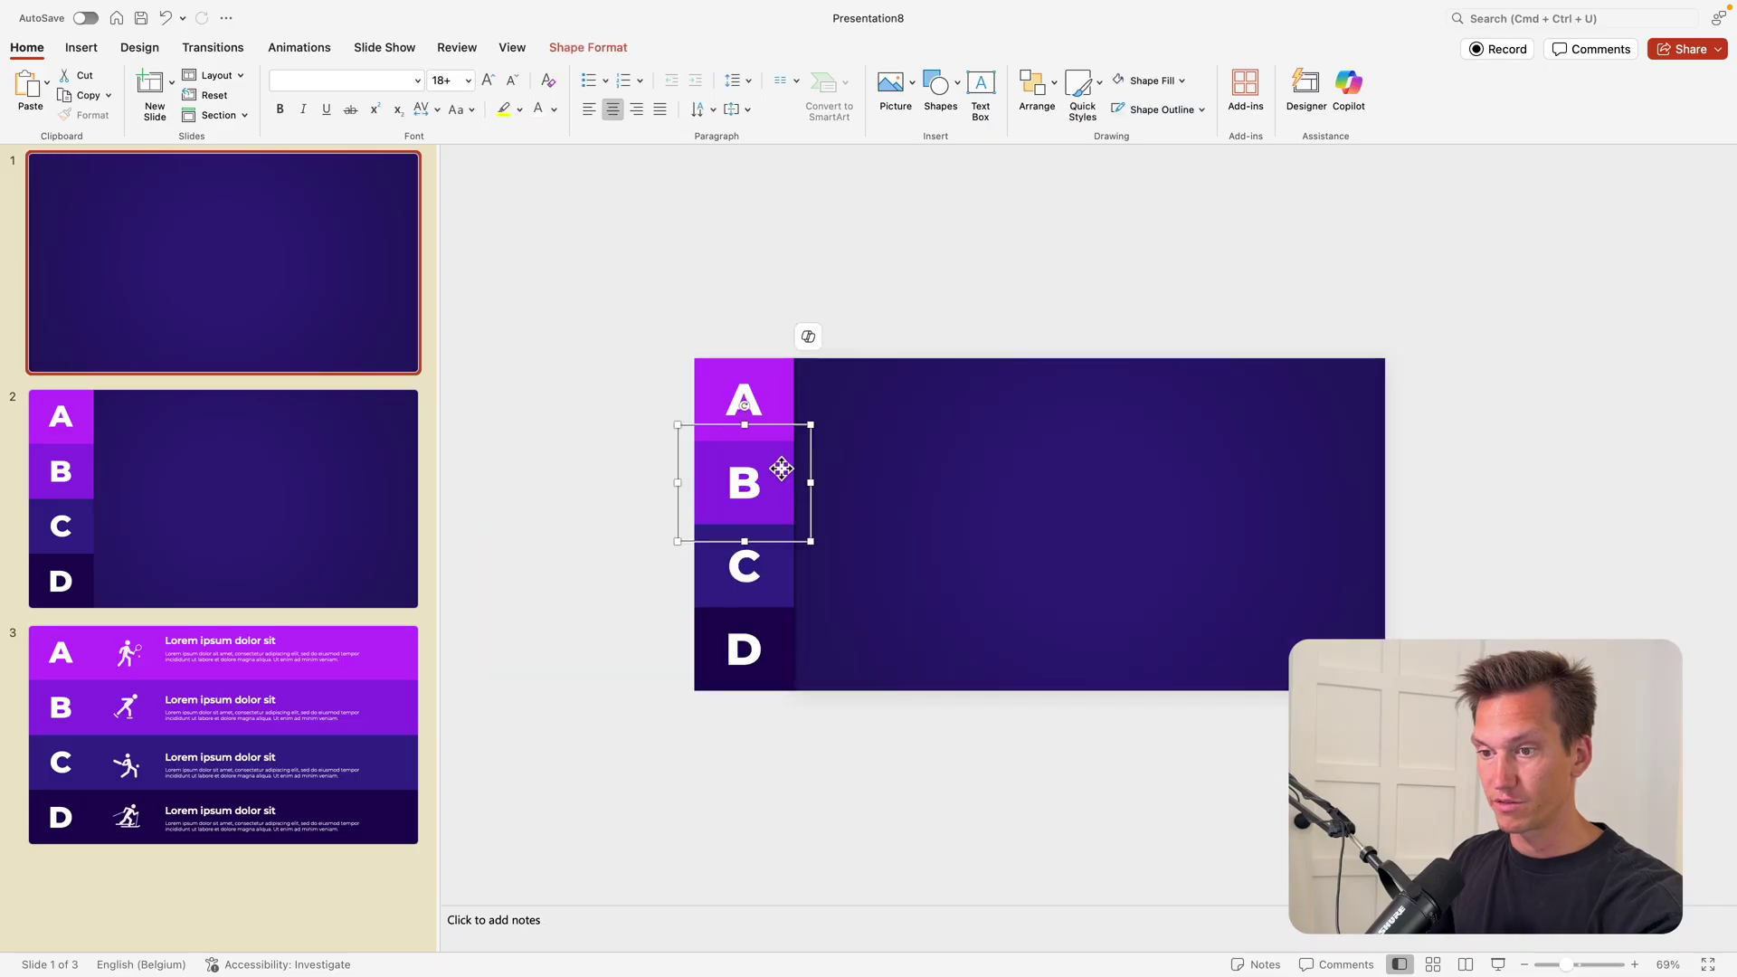
{"action": "left_click_drag", "start_coordinate": [779, 465], "coordinate": [724, 469]}
{"action": "left_click_drag", "start_coordinate": [784, 552], "coordinate": [701, 554]}
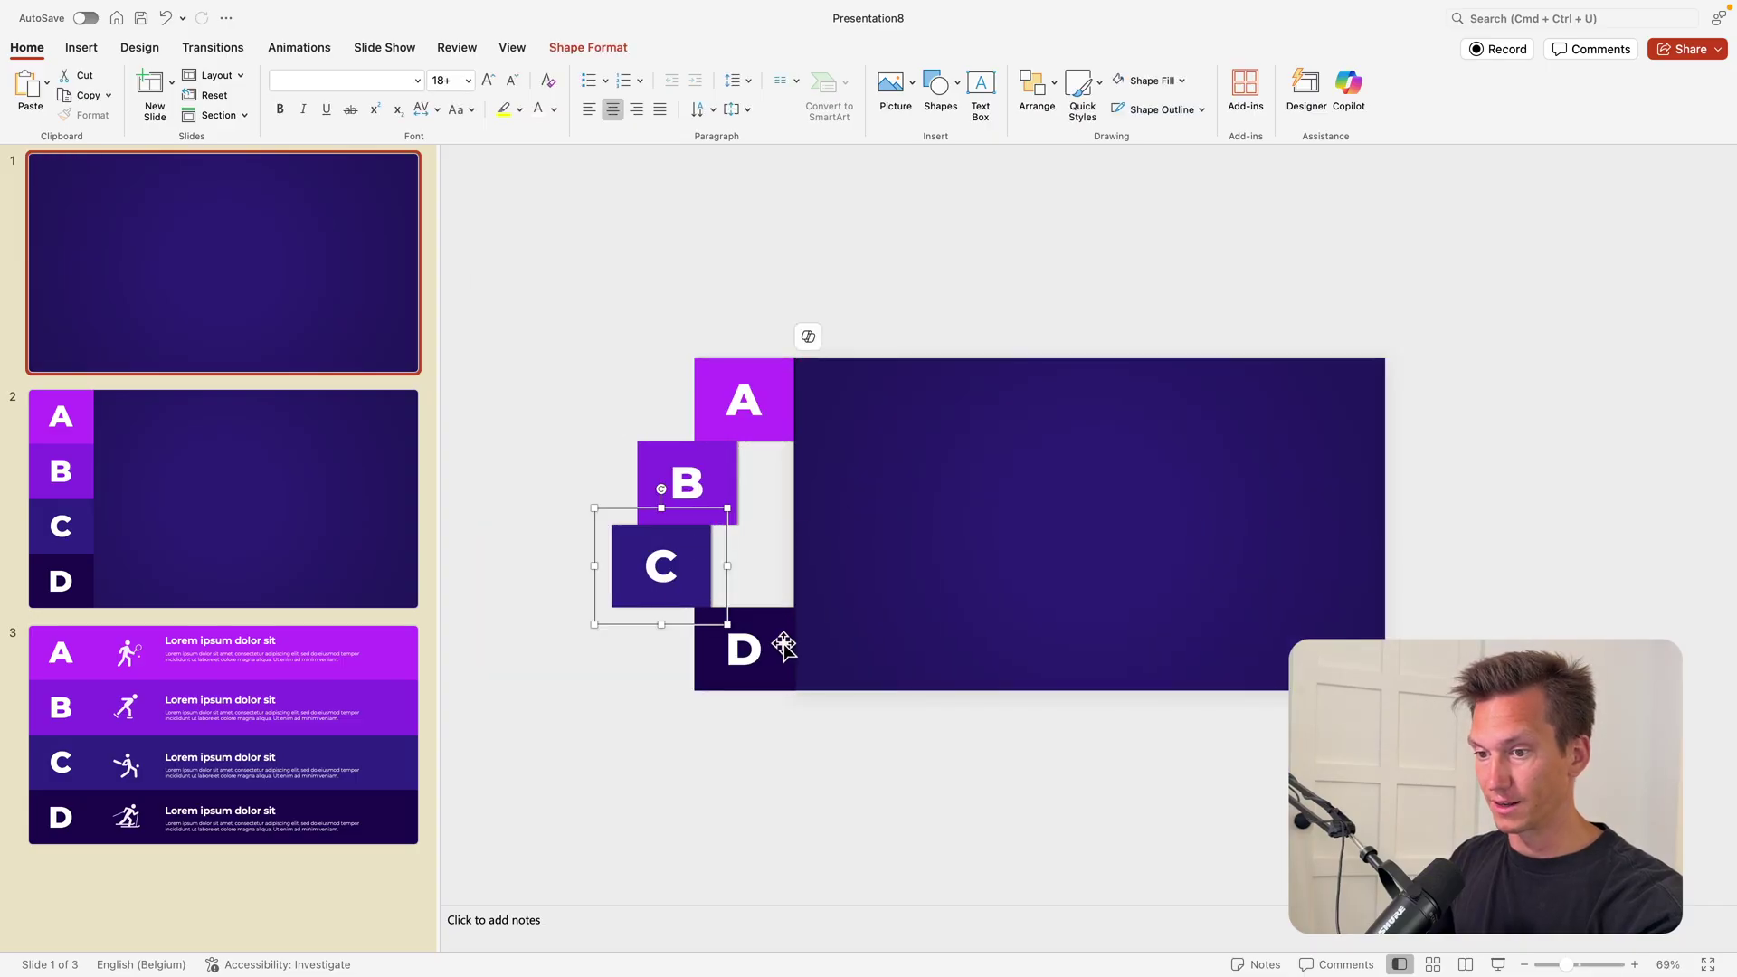
{"action": "left_click_drag", "start_coordinate": [787, 644], "coordinate": [668, 648]}
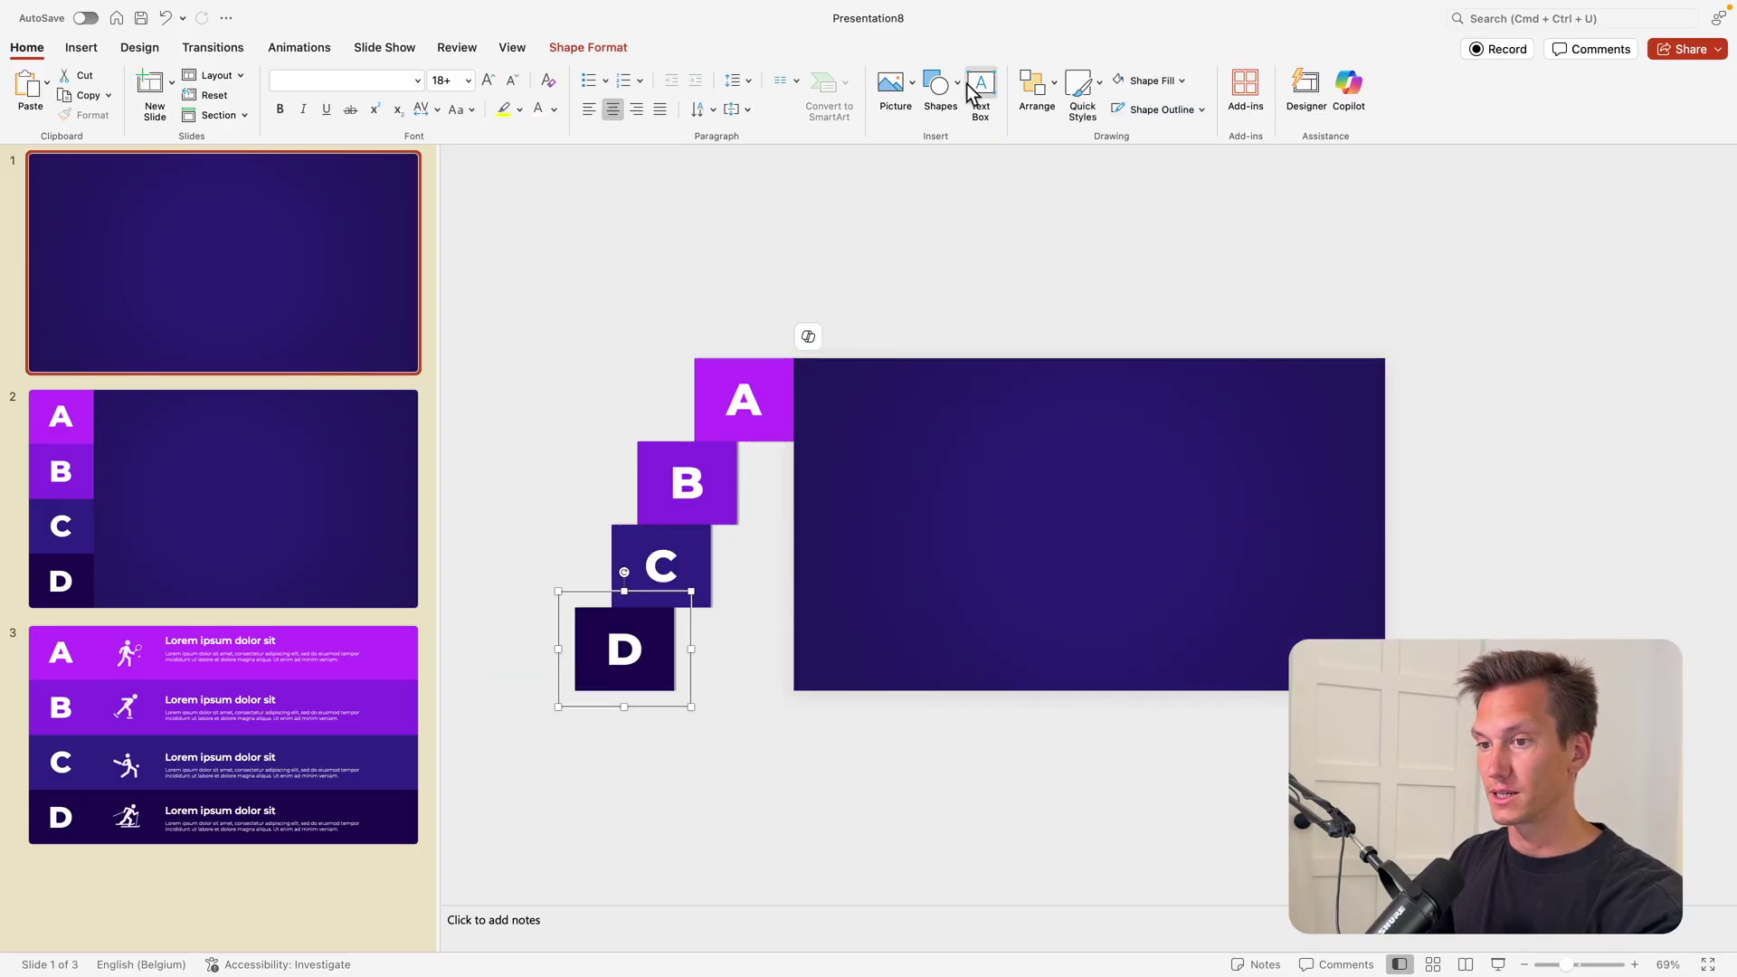
{"action": "left_click", "coordinate": [764, 367]}
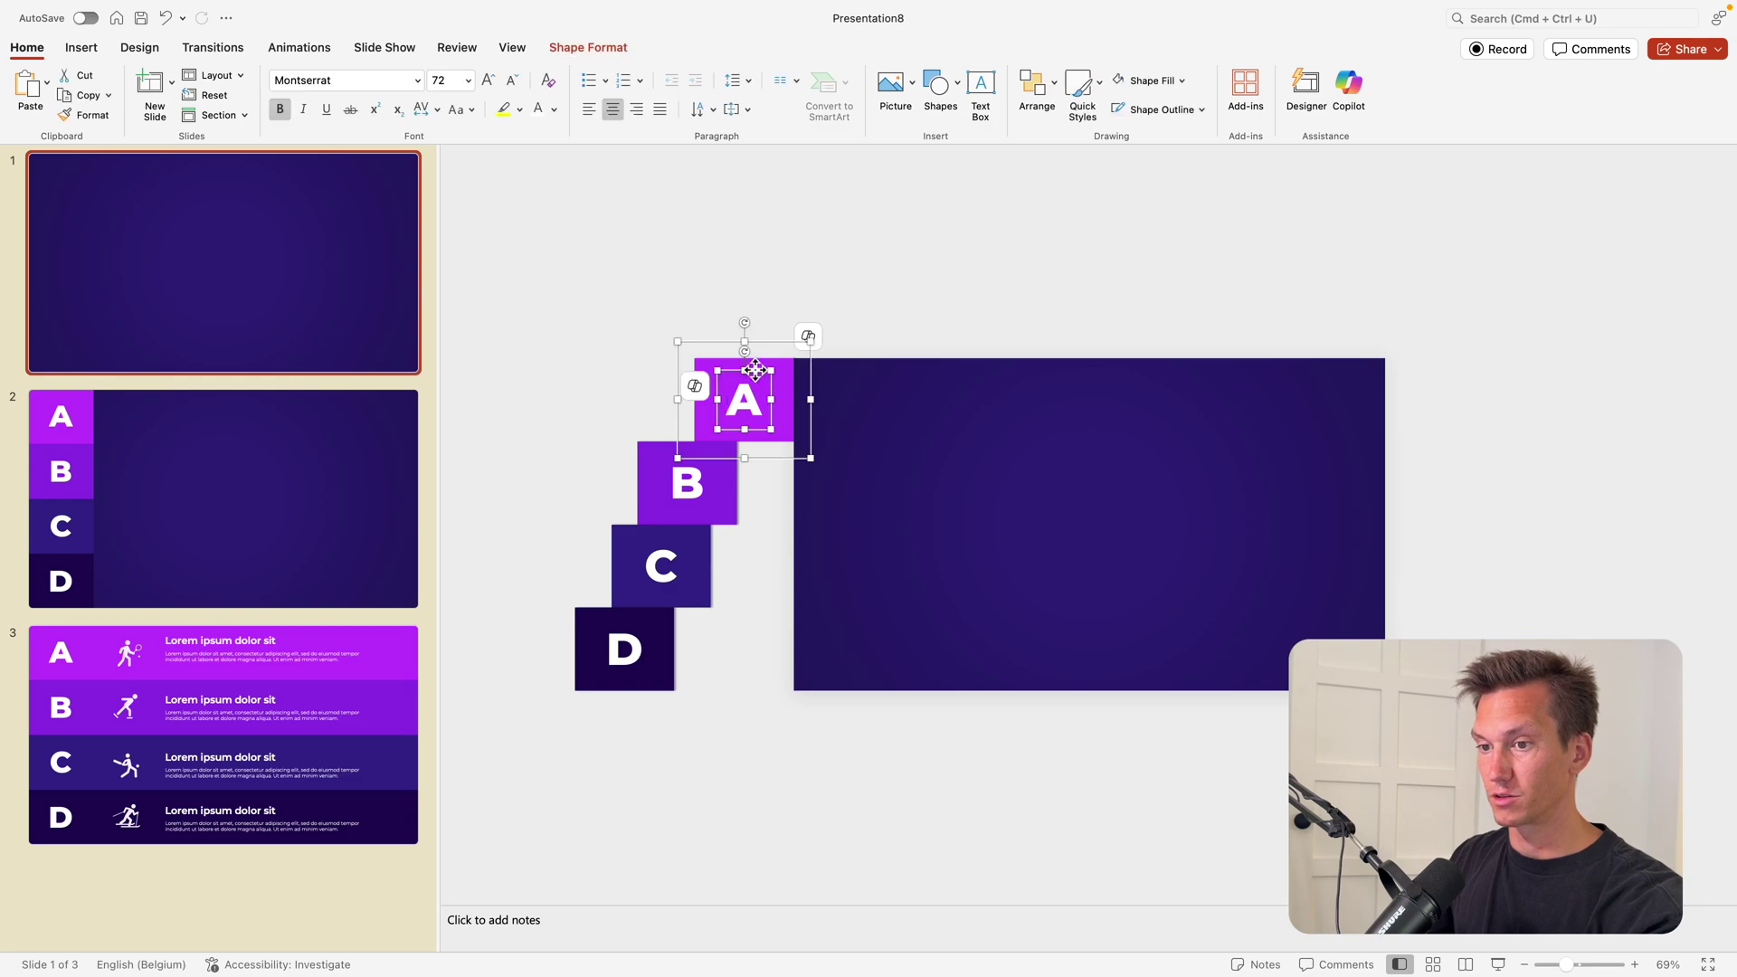
Paste a copy of the A box, change it to 'STEPS', enlarge it and centre it higher.
{"action": "left_click", "coordinate": [1008, 492]}
{"action": "key", "text": "cmd+v"}
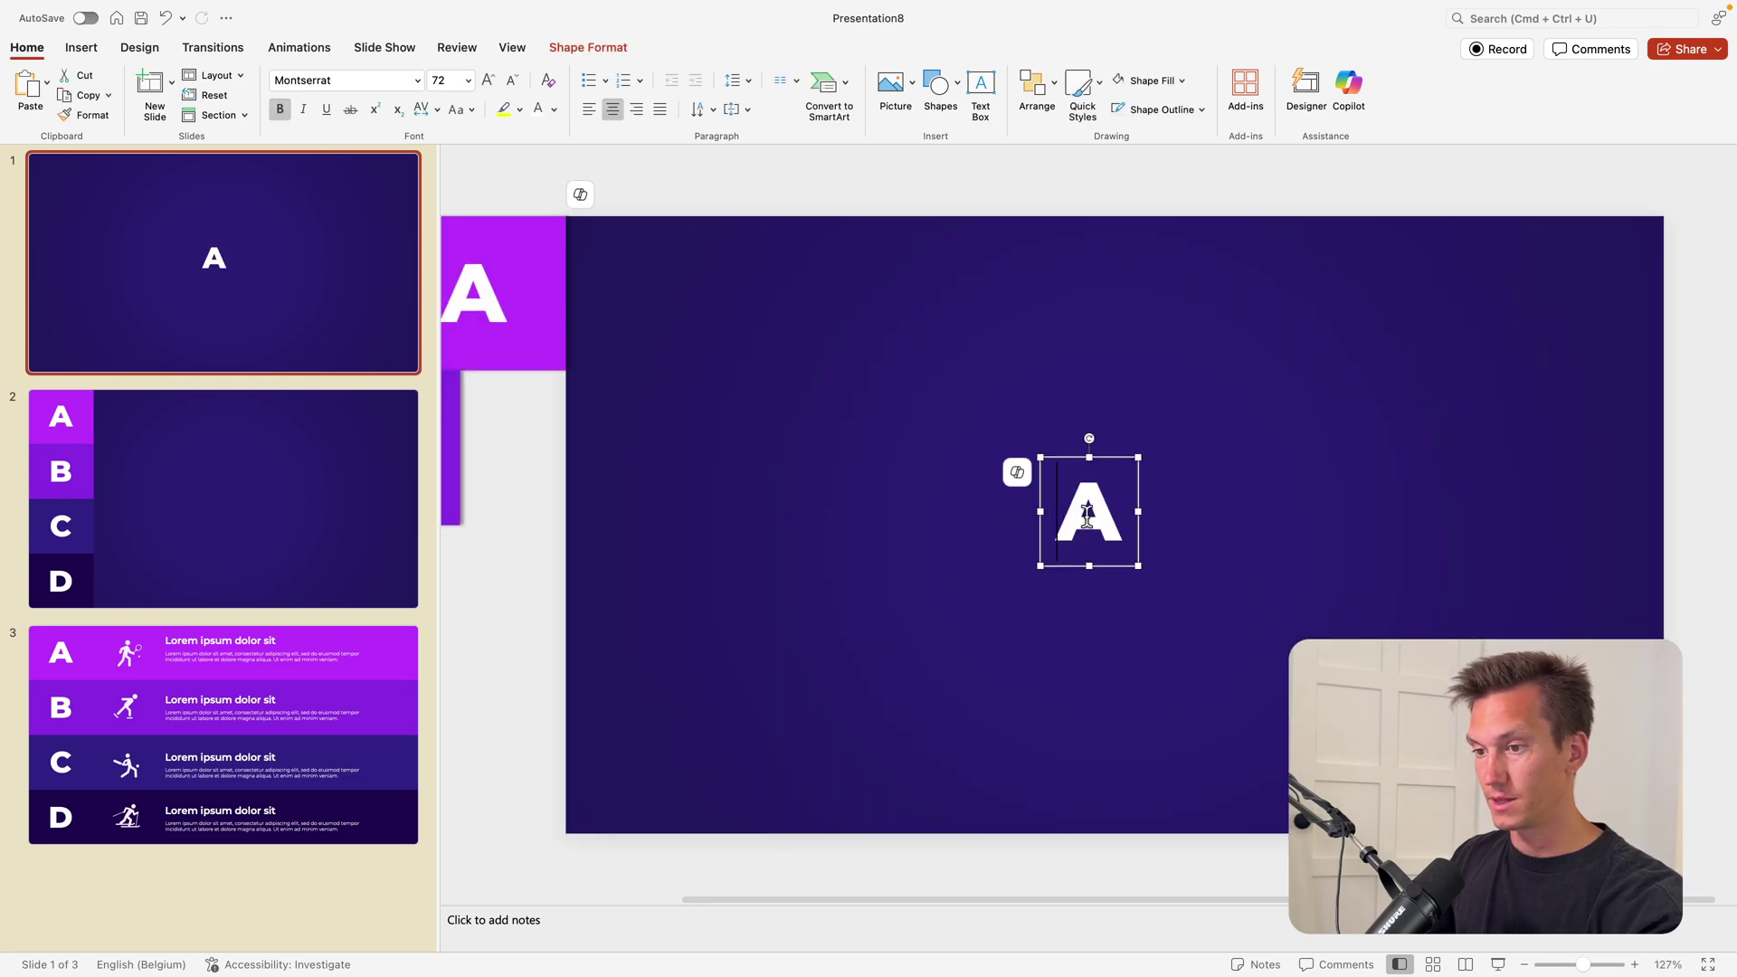
{"action": "double_click", "coordinate": [1086, 515]}
{"action": "type", "text": "STEPS"}
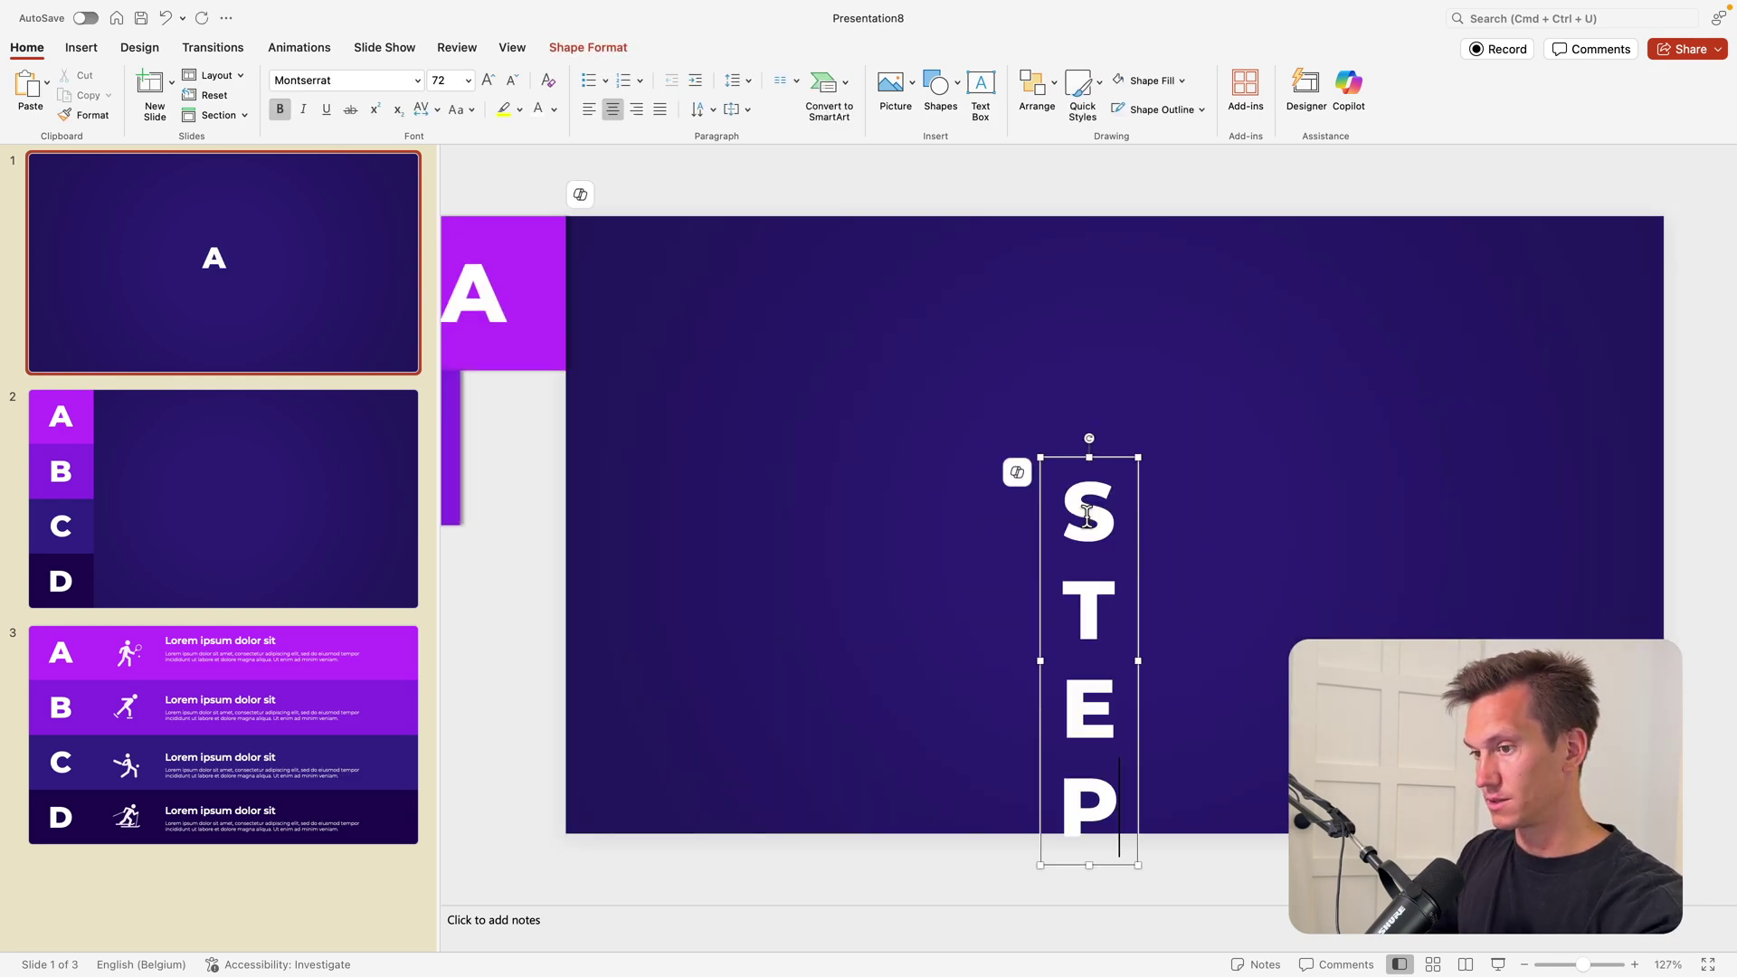
{"action": "left_click_drag", "start_coordinate": [1122, 640], "coordinate": [1442, 584]}
{"action": "left_click_drag", "start_coordinate": [1305, 458], "coordinate": [1176, 447]}
{"action": "left_click", "coordinate": [488, 79]}
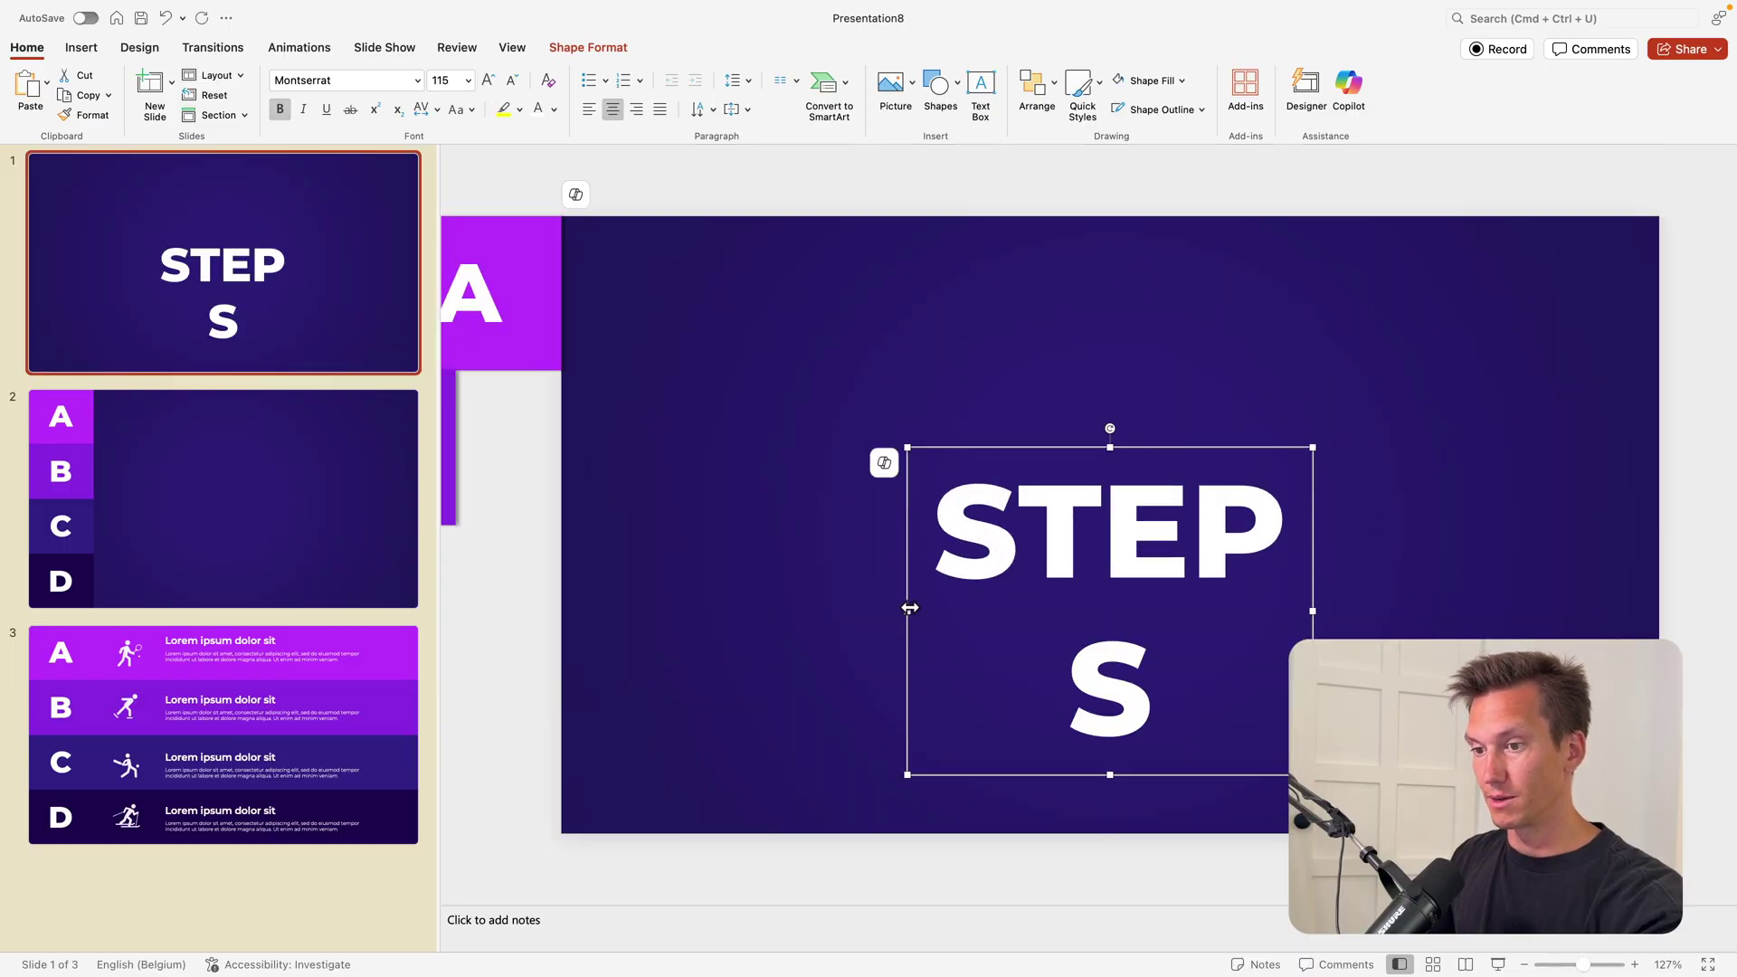
{"action": "left_click_drag", "start_coordinate": [909, 608], "coordinate": [839, 608]}
{"action": "left_click_drag", "start_coordinate": [1165, 534], "coordinate": [1176, 499]}
Duplicate the title as a smaller 'Animation' subtitle beneath it.
{"action": "left_click", "coordinate": [512, 80]}
{"action": "left_click", "coordinate": [512, 79]}
{"action": "left_click", "coordinate": [512, 79]}
{"action": "left_click", "coordinate": [512, 79]}
{"action": "left_click", "coordinate": [512, 80]}
{"action": "left_click", "coordinate": [512, 79]}
{"action": "left_click", "coordinate": [512, 80]}
{"action": "type", "text": "Animat"}
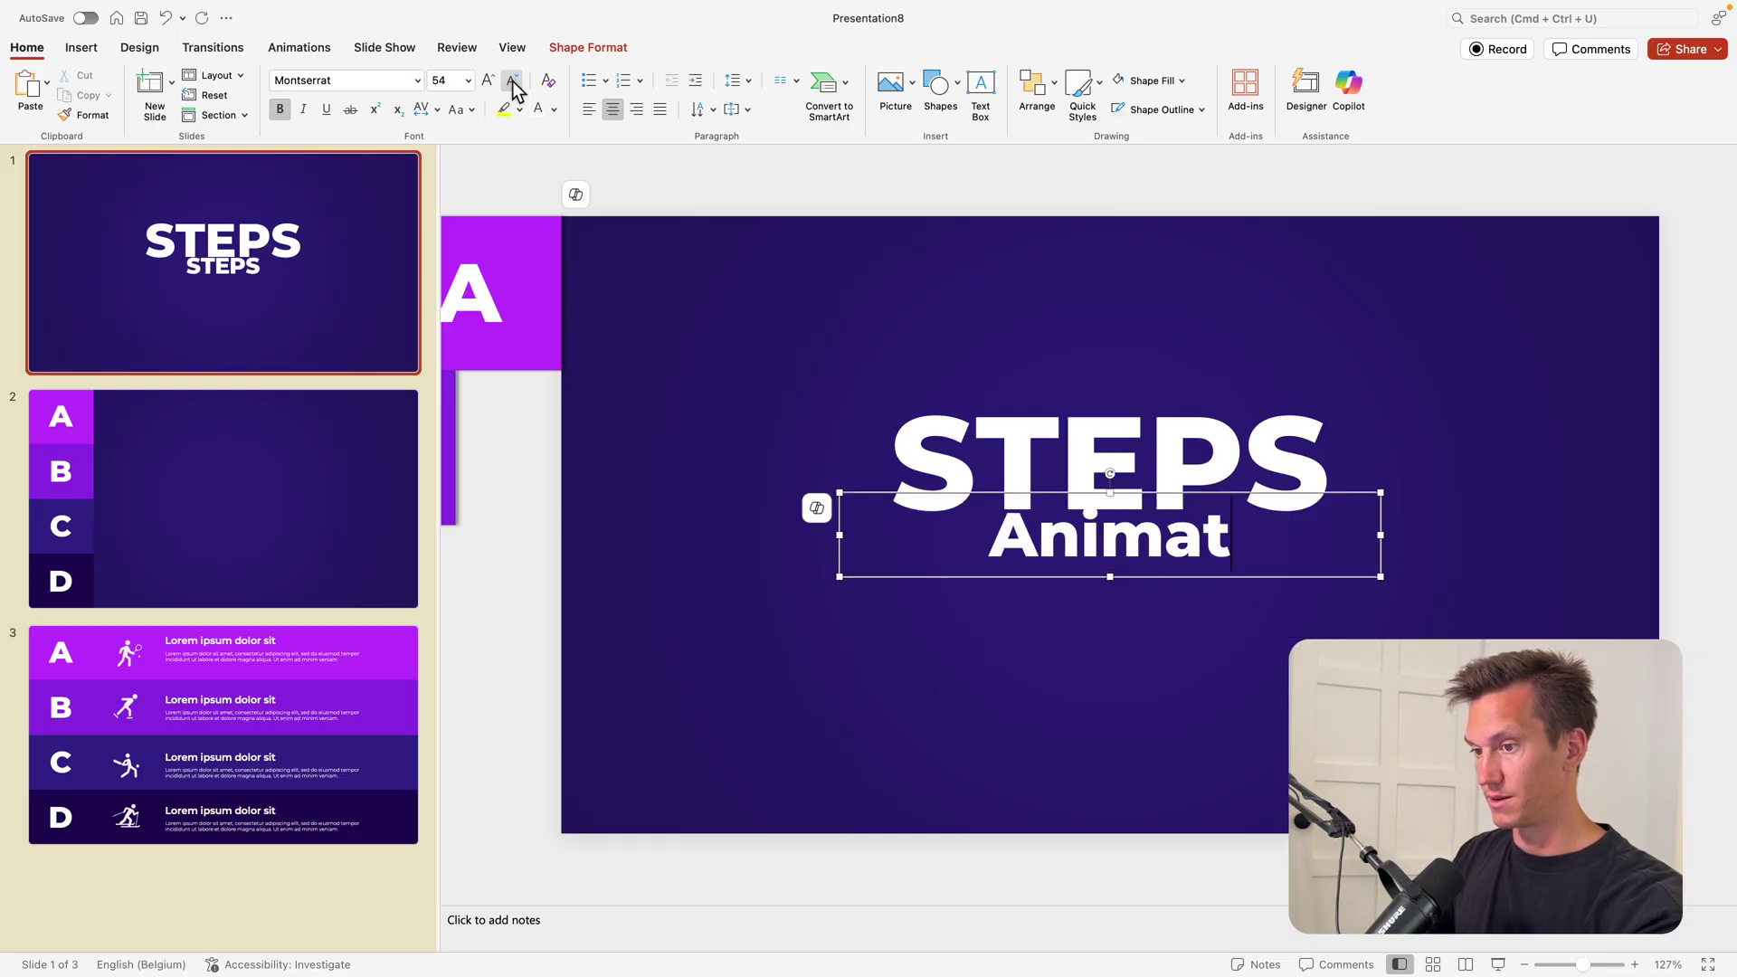
{"action": "type", "text": "eion"}
{"action": "key", "text": "BackSpace"}
{"action": "key", "text": "BackSpace"}
{"action": "key", "text": "BackSpace"}
{"action": "key", "text": "BackSpace"}
{"action": "type", "text": "ion"}
{"action": "key", "text": "cmd+a"}
Style 'Animation' in SignPainter, gold, size 66, tucked under STEPS.
{"action": "left_click", "coordinate": [301, 79]}
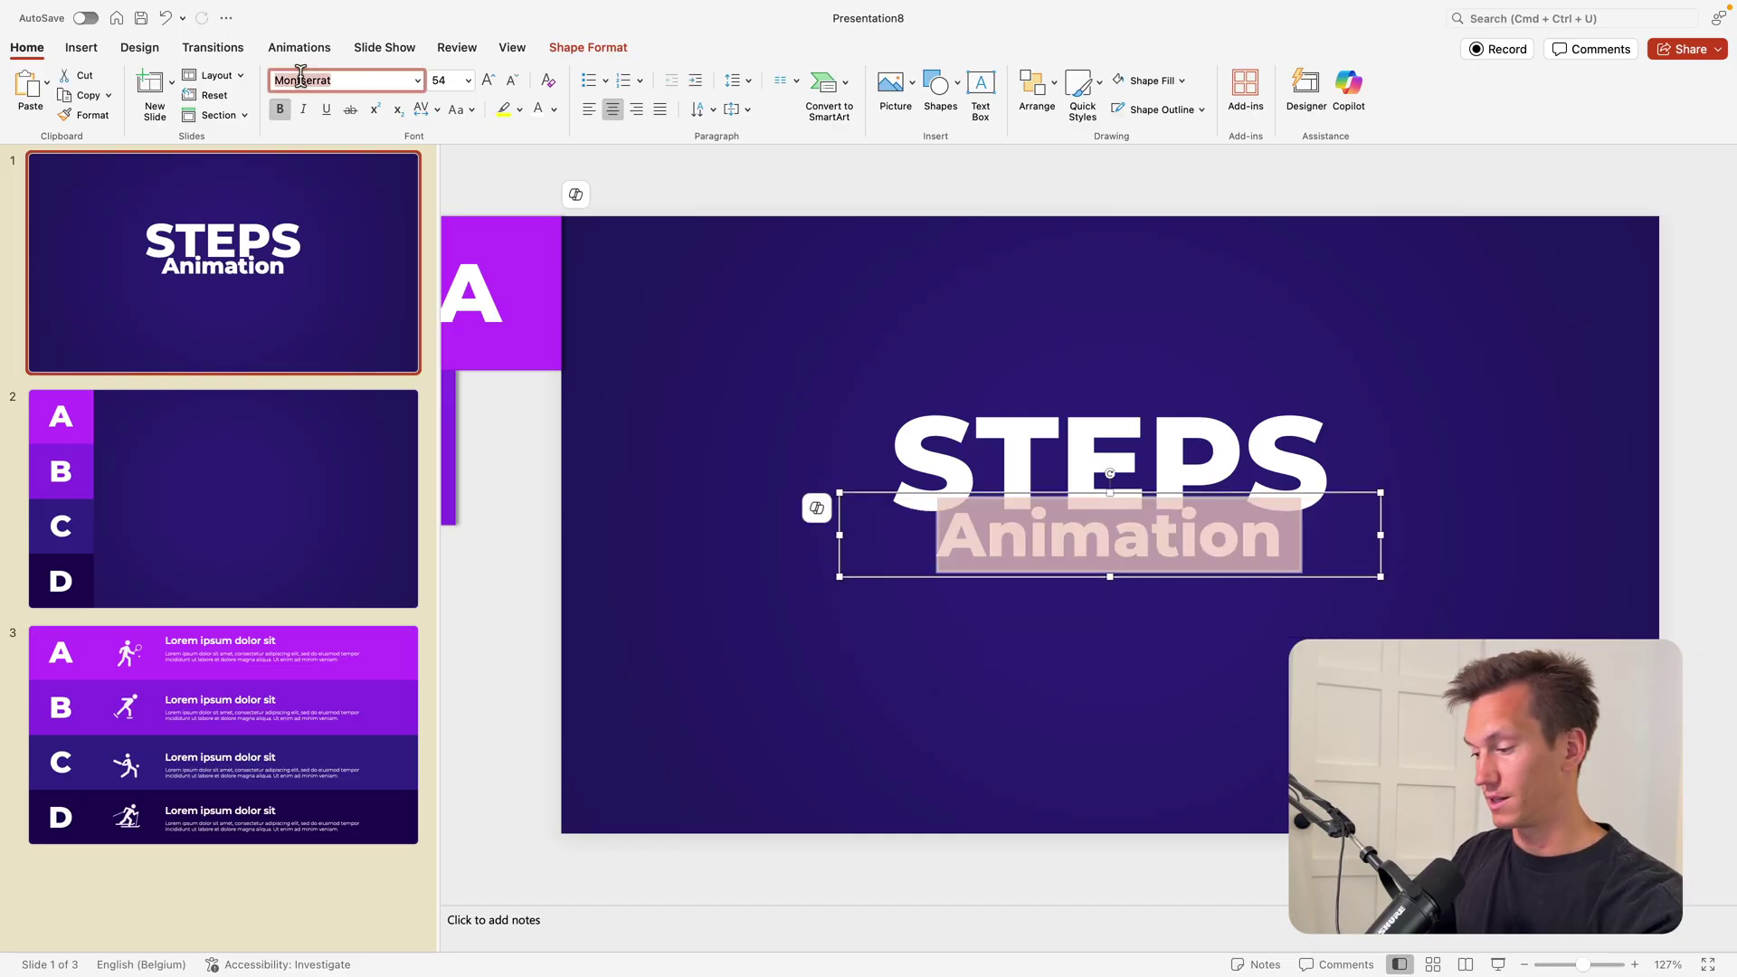
{"action": "key", "text": "Return"}
{"action": "left_click", "coordinate": [554, 108]}
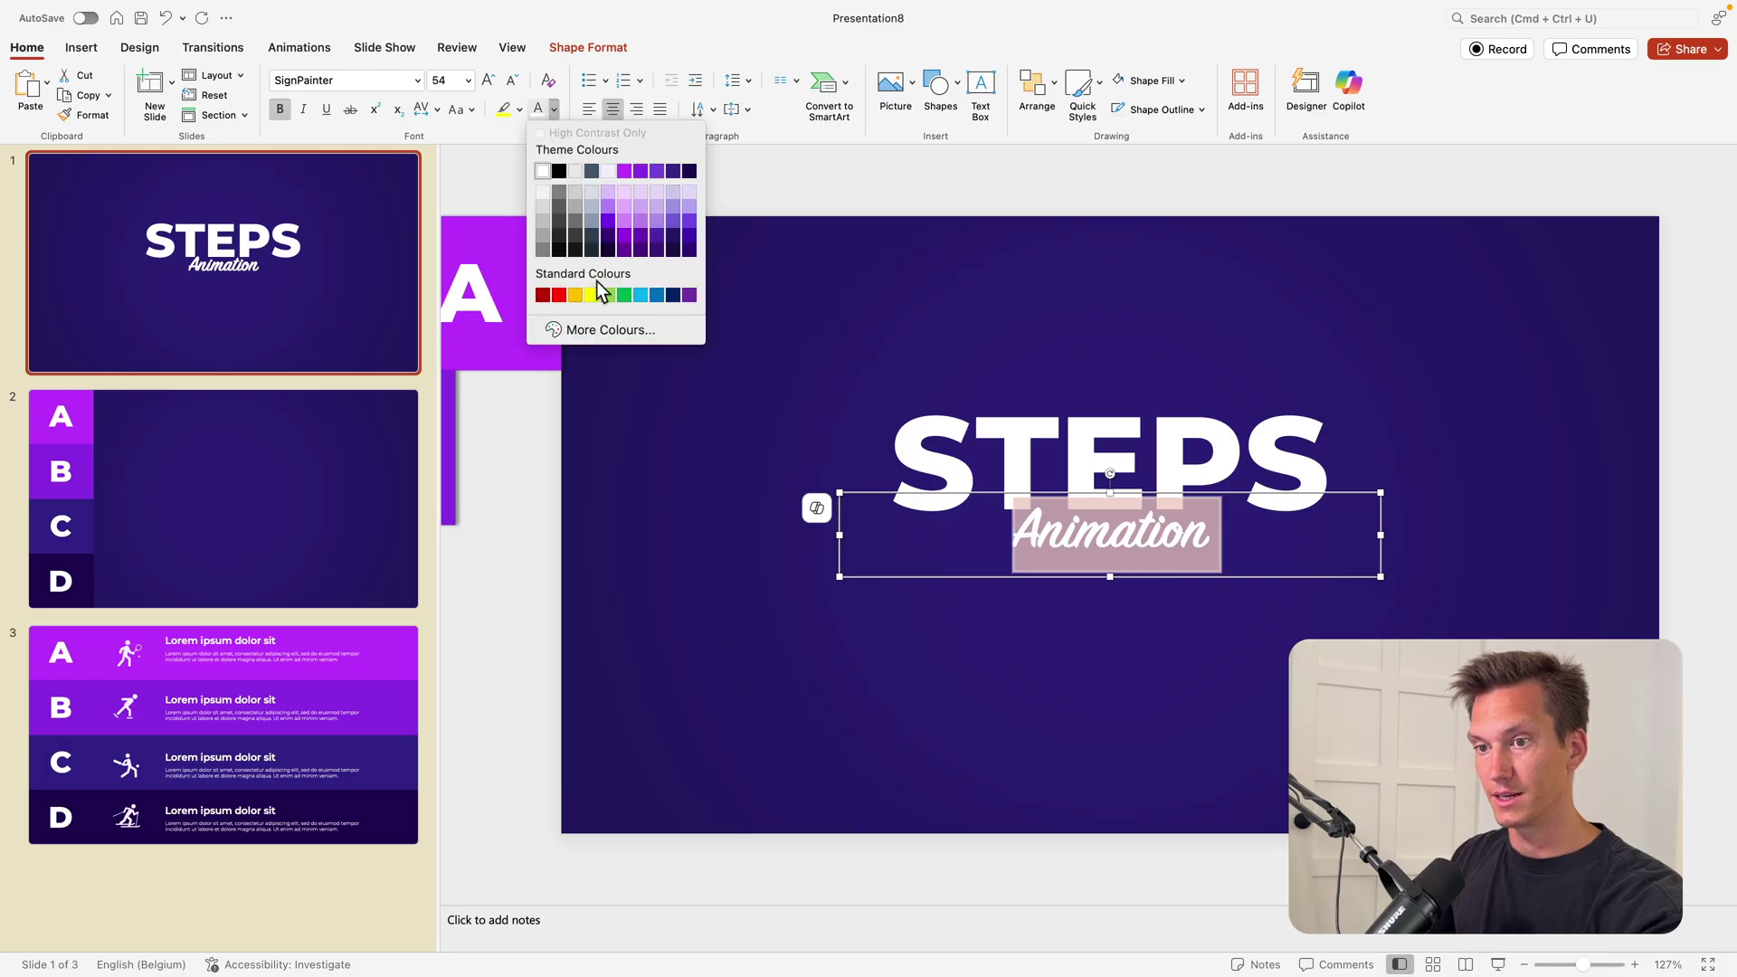
{"action": "left_click", "coordinate": [577, 295]}
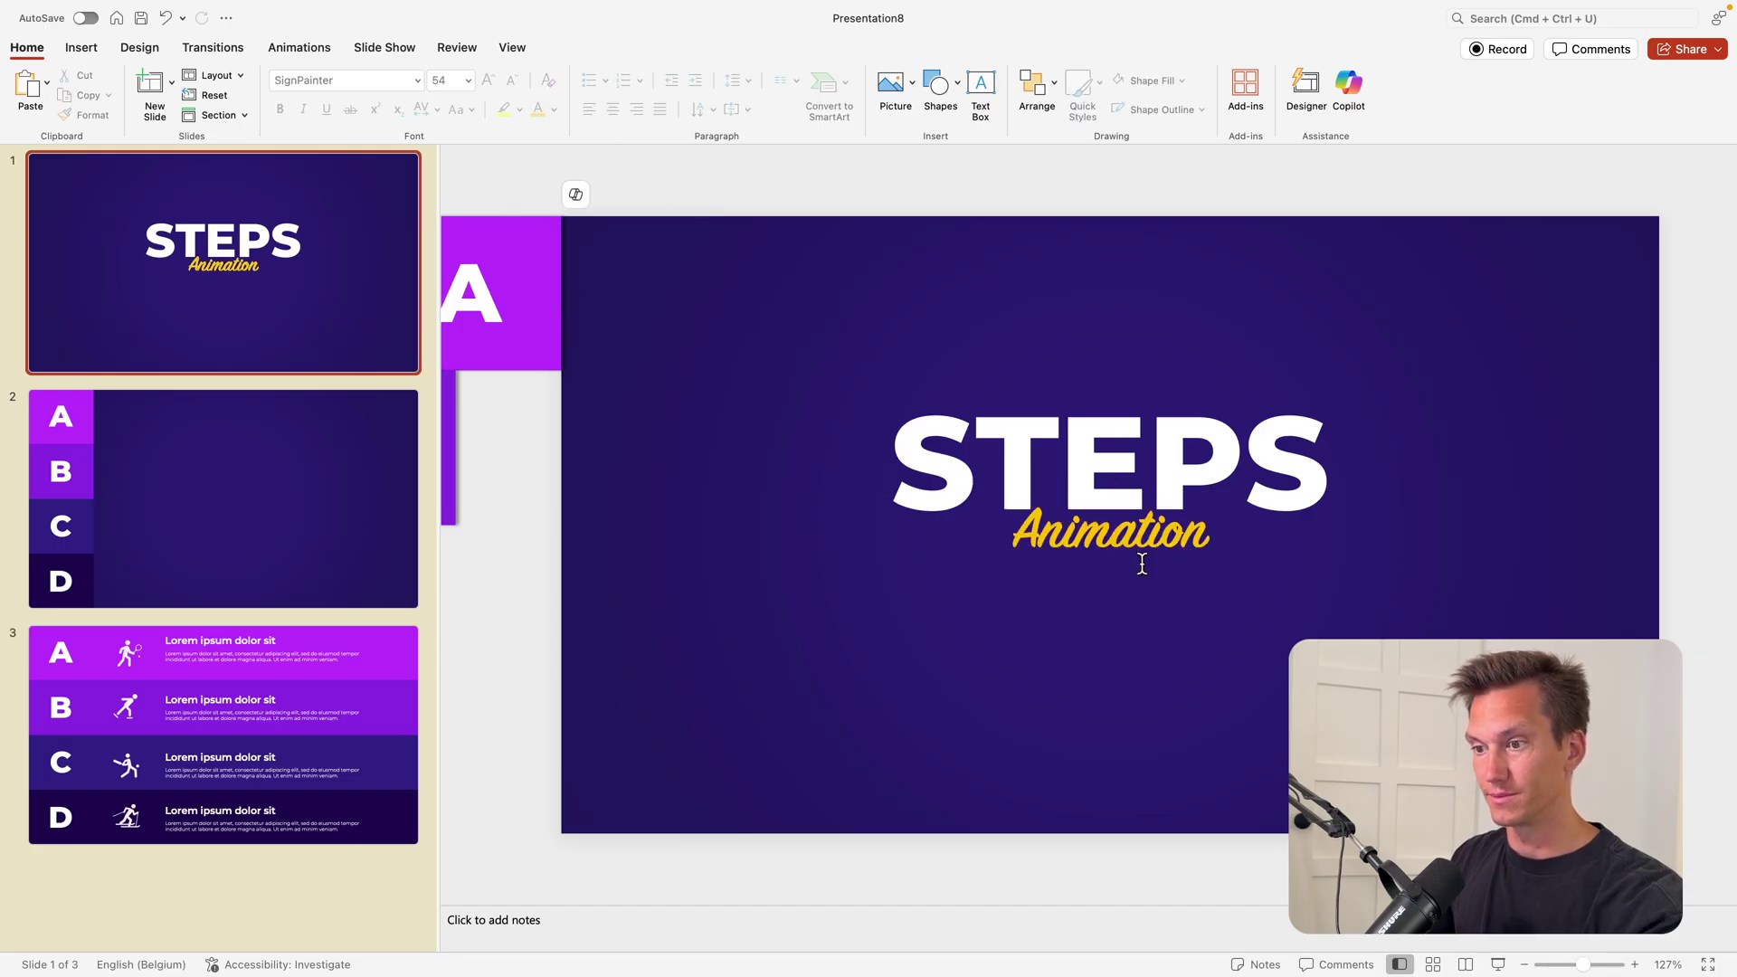
{"action": "left_click", "coordinate": [1137, 557]}
{"action": "left_click", "coordinate": [488, 80]}
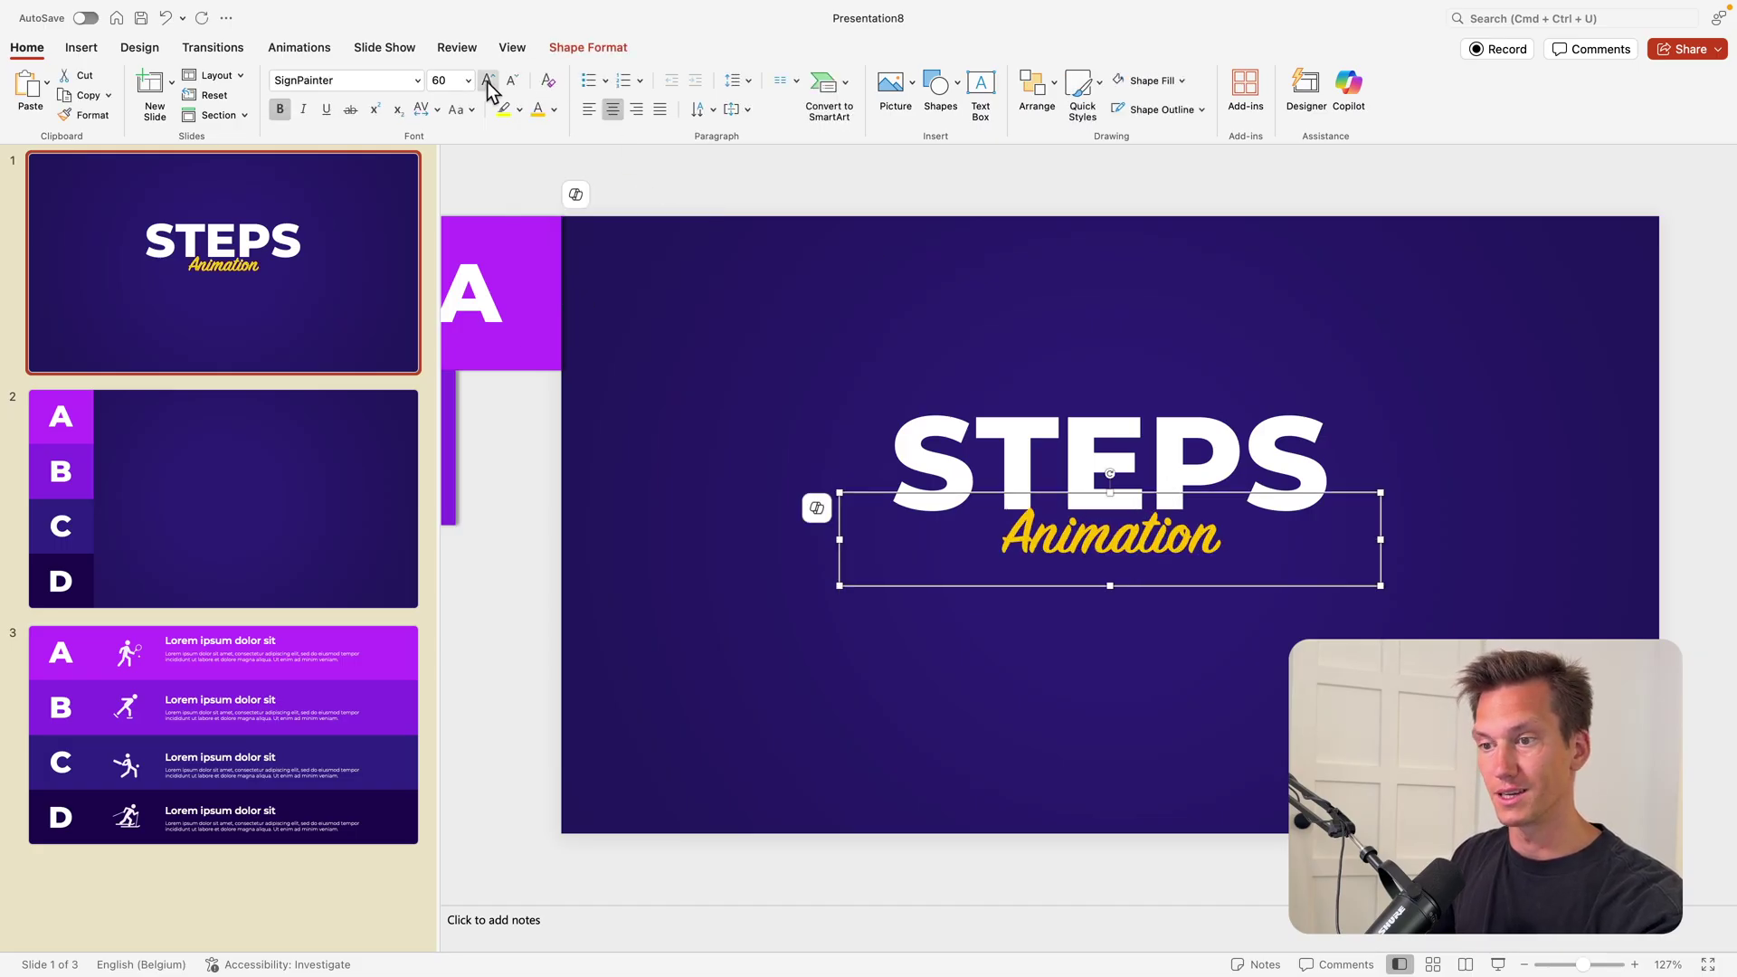
{"action": "left_click", "coordinate": [488, 80]}
{"action": "left_click_drag", "start_coordinate": [1232, 498], "coordinate": [1236, 480]}
Give the STEPS and Animation text a soft outer shadow at 63% transparency, then show slide 2.
{"action": "left_click", "coordinate": [1184, 443], "text": "shift"}
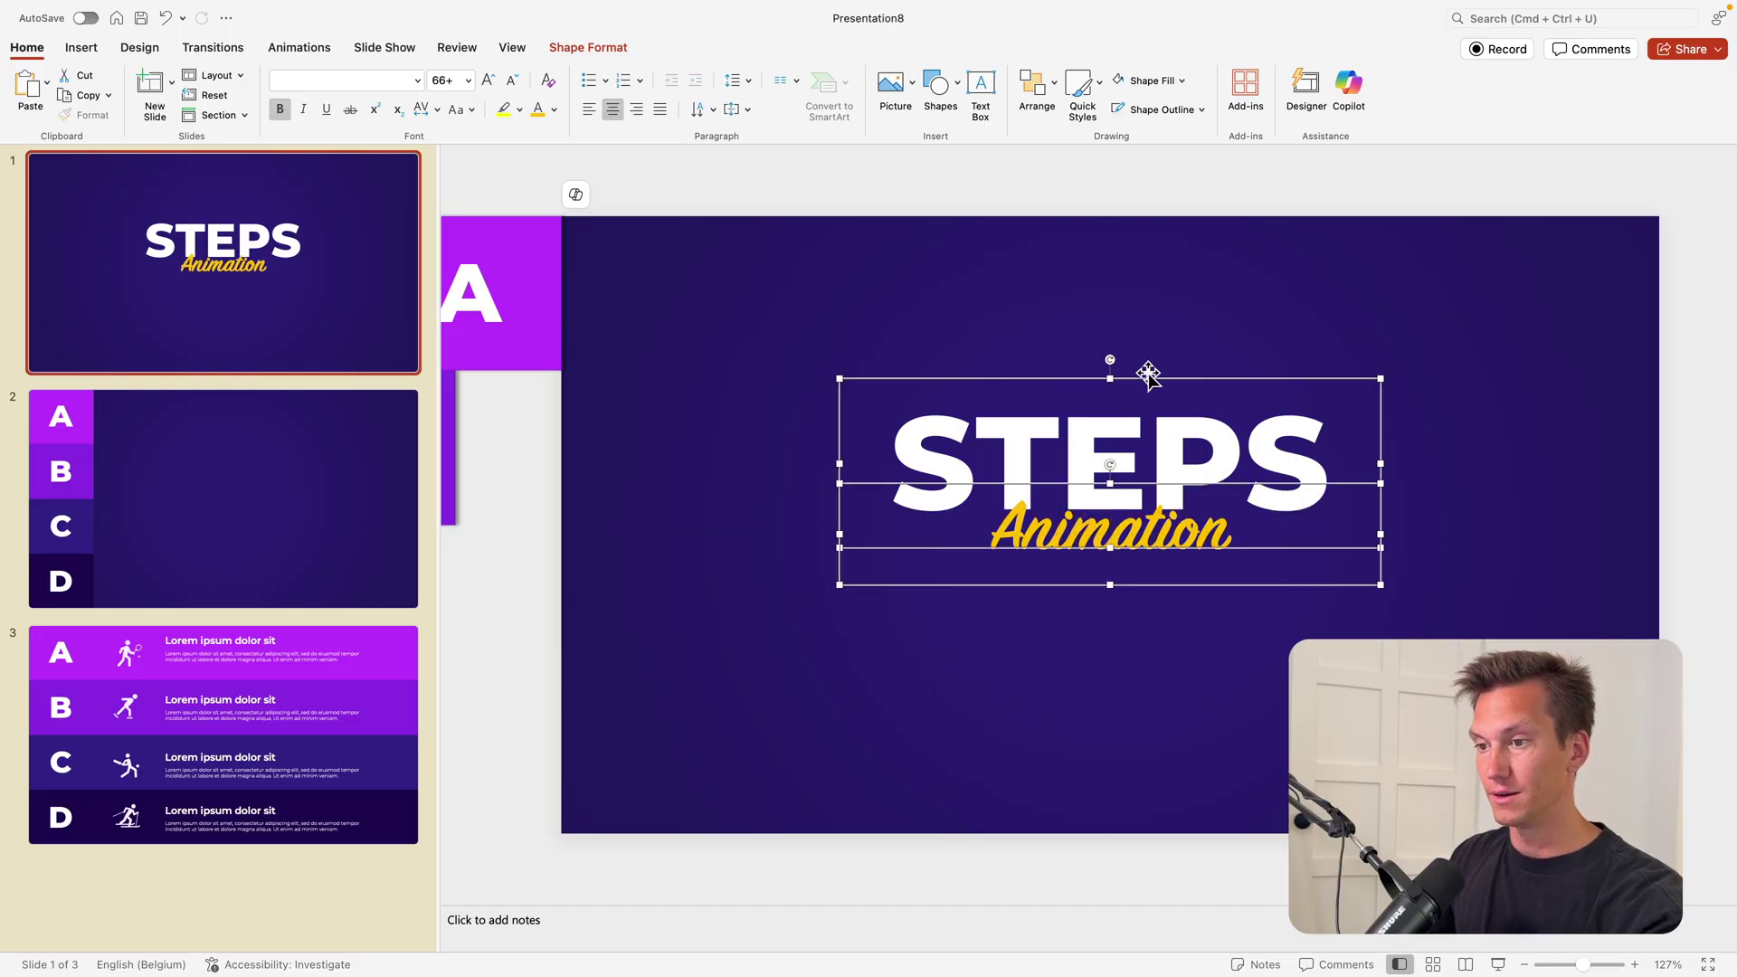
{"action": "right_click", "coordinate": [1148, 375]}
{"action": "left_click", "coordinate": [1266, 644]}
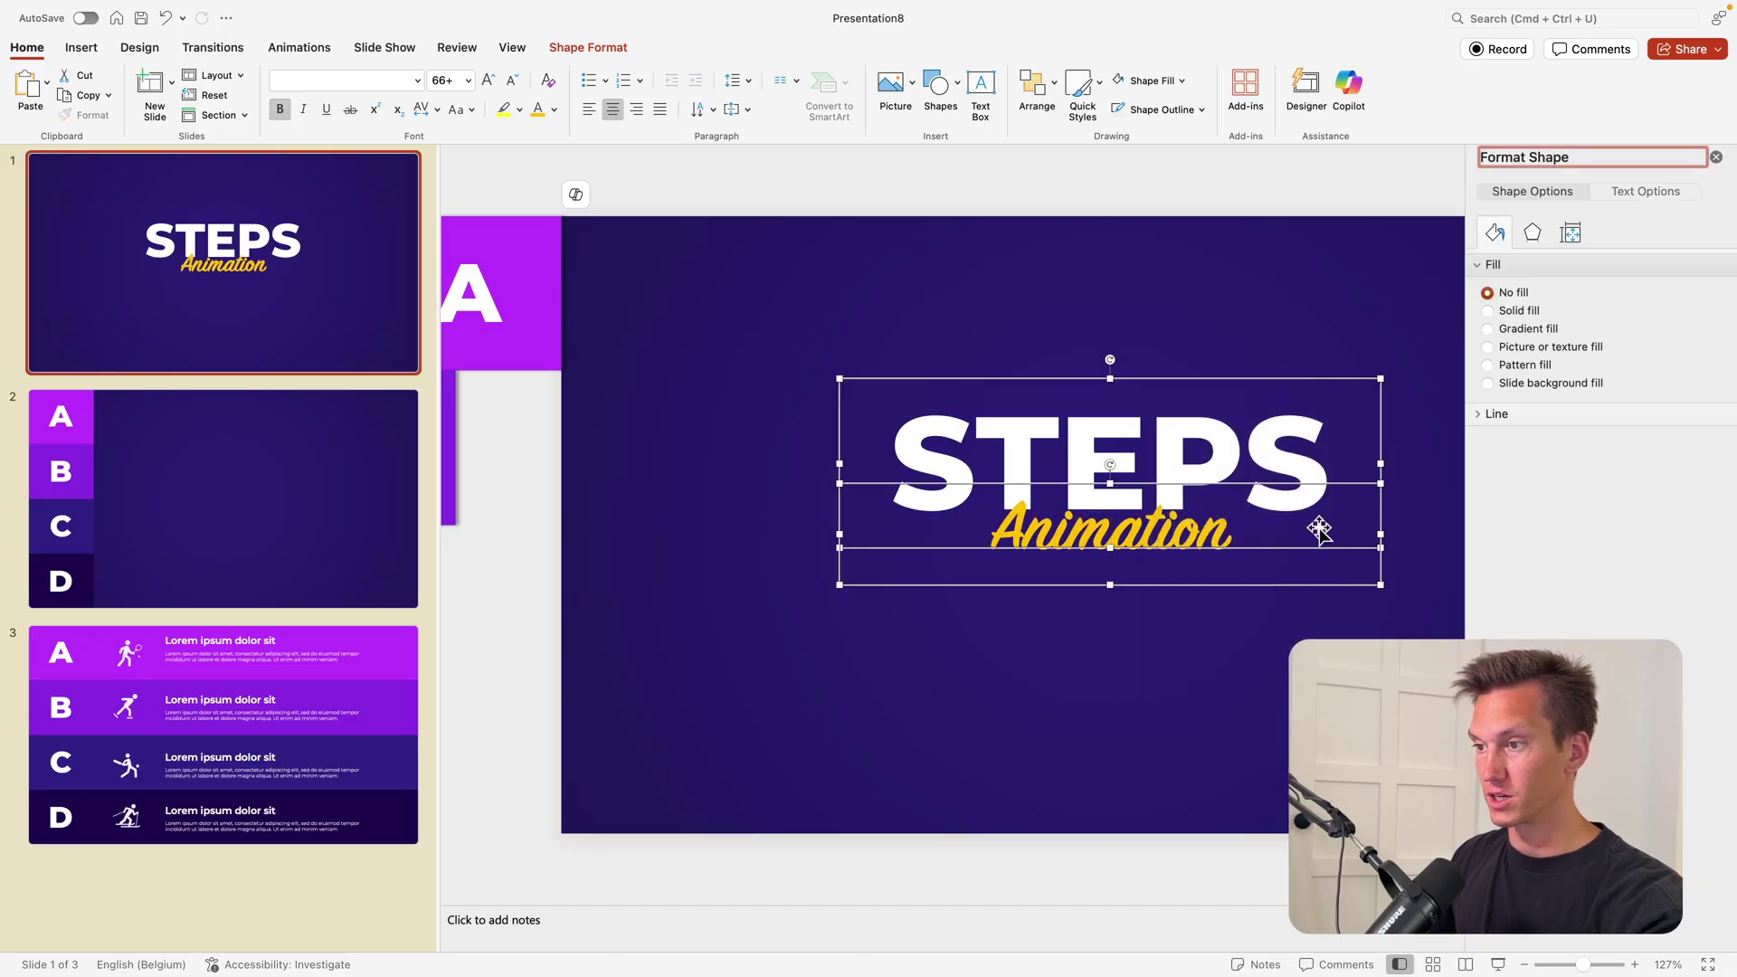
{"action": "left_click", "coordinate": [1619, 190]}
{"action": "left_click", "coordinate": [1534, 233]}
{"action": "left_click", "coordinate": [1715, 298]}
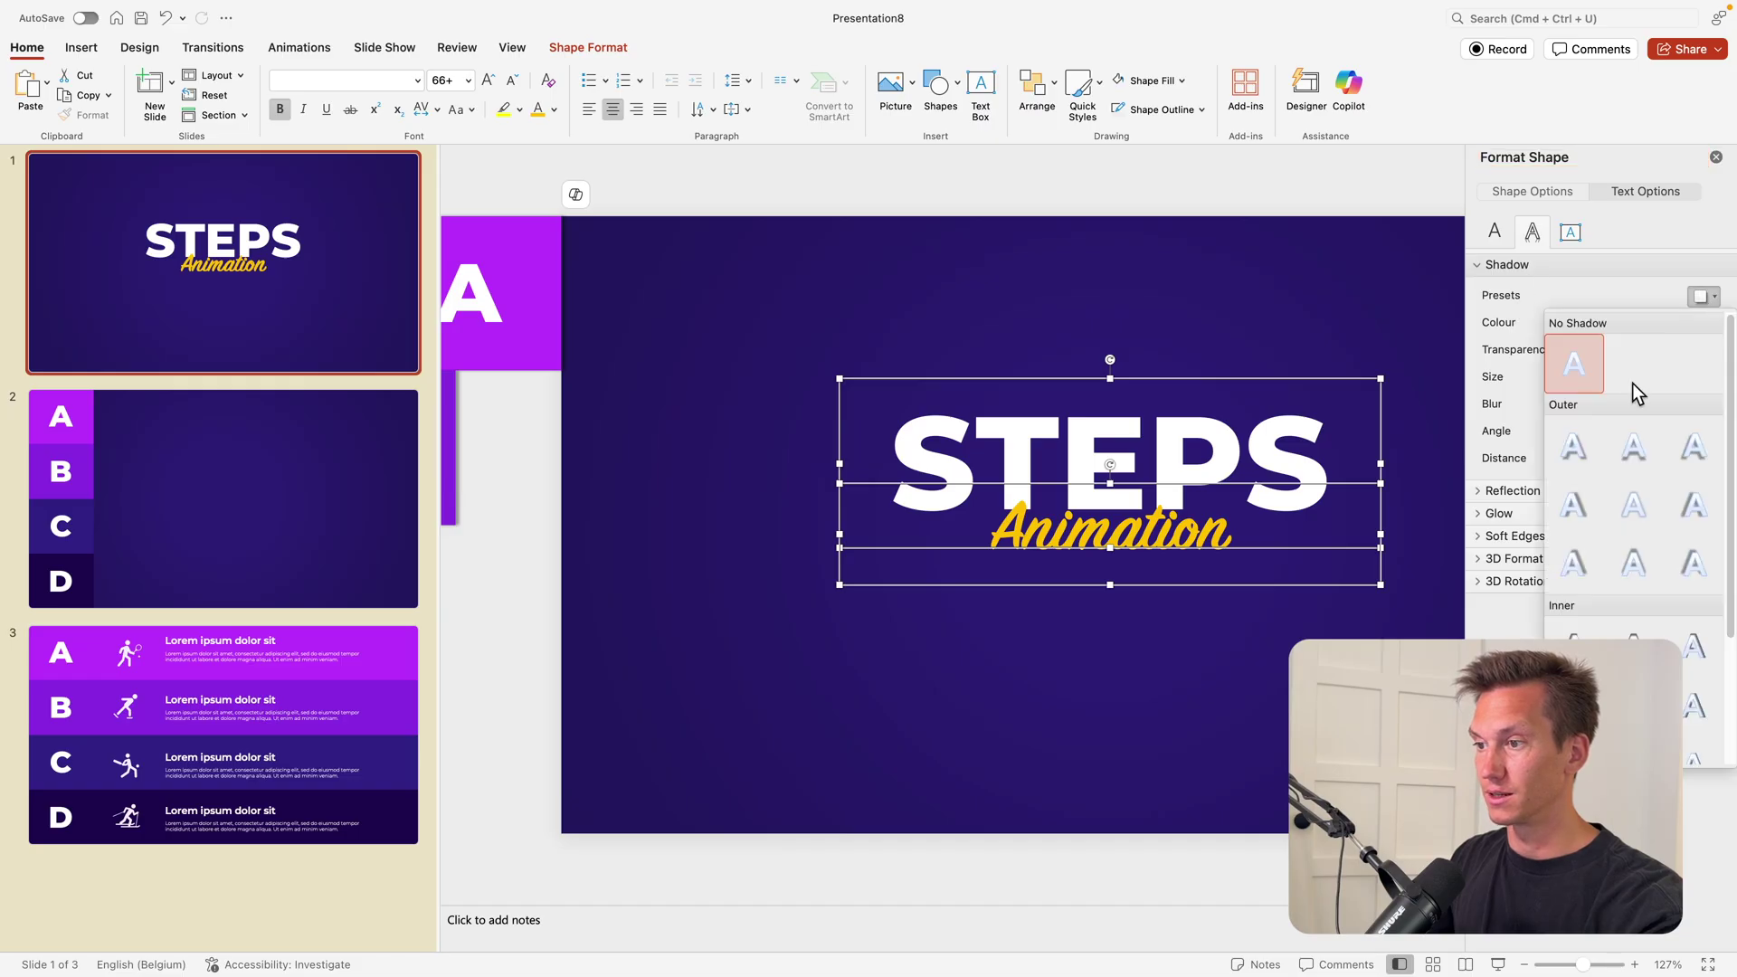
{"action": "left_click", "coordinate": [1577, 449]}
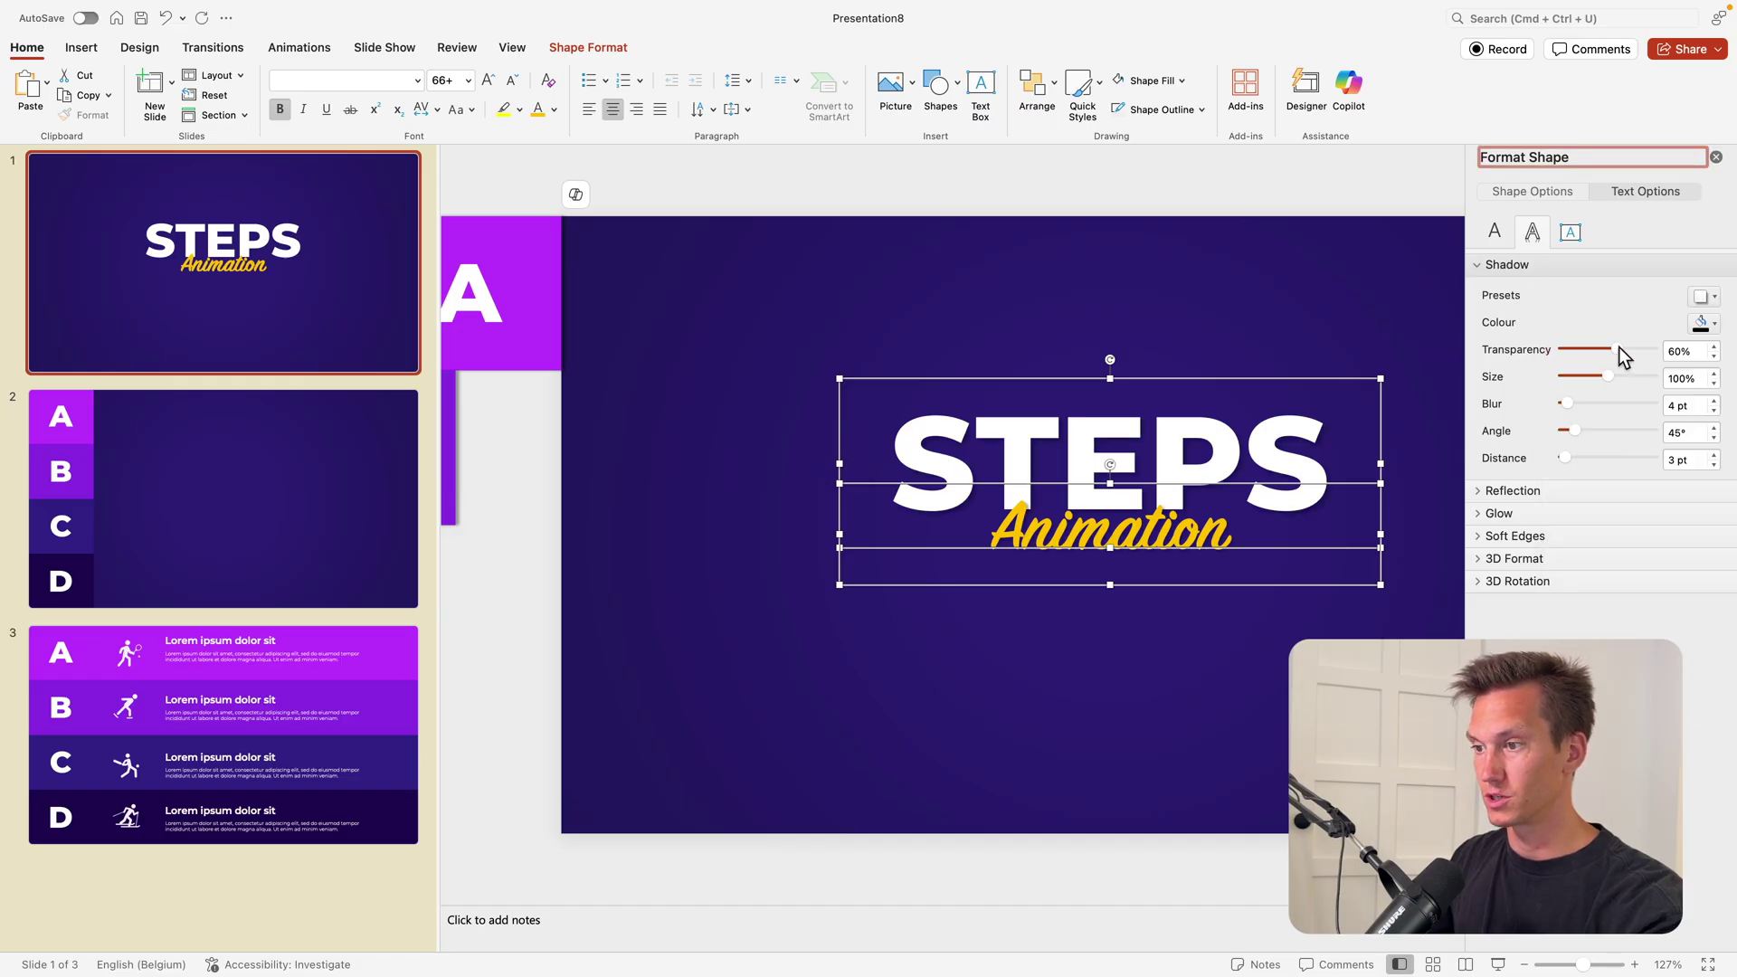
{"action": "left_click_drag", "start_coordinate": [1619, 349], "coordinate": [1603, 348]}
{"action": "left_click_drag", "start_coordinate": [1566, 405], "coordinate": [1590, 405]}
{"action": "left_click_drag", "start_coordinate": [1625, 347], "coordinate": [1617, 345]}
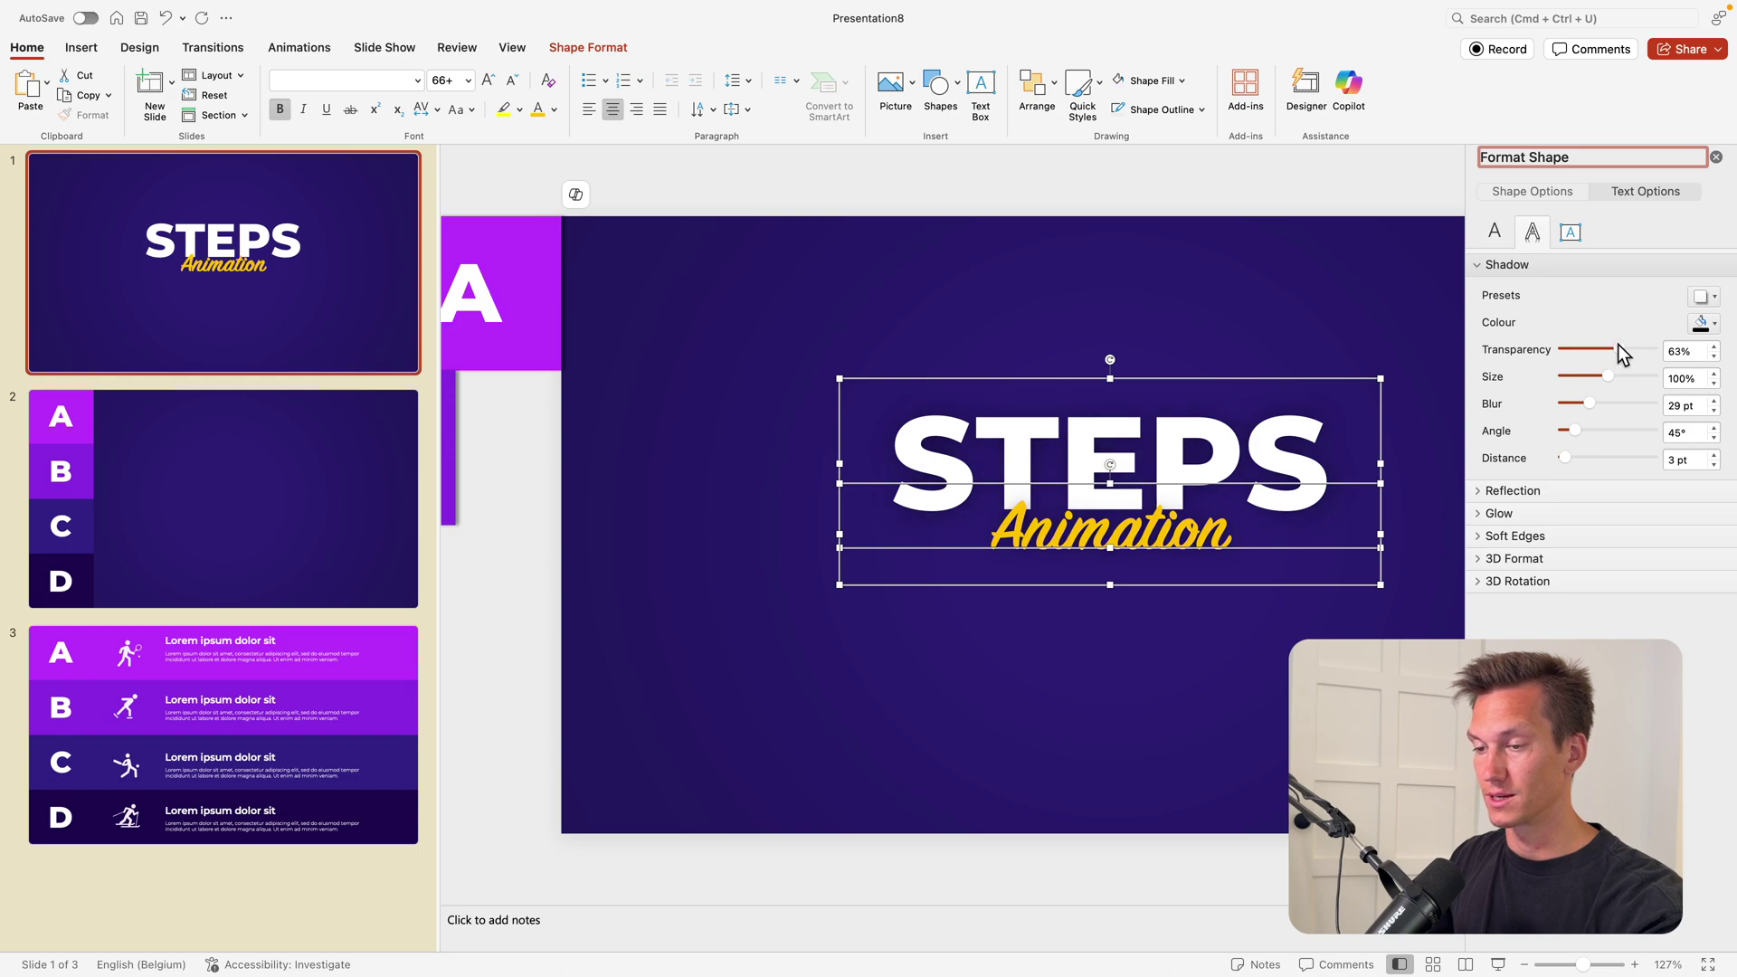
{"action": "left_click", "coordinate": [1276, 379]}
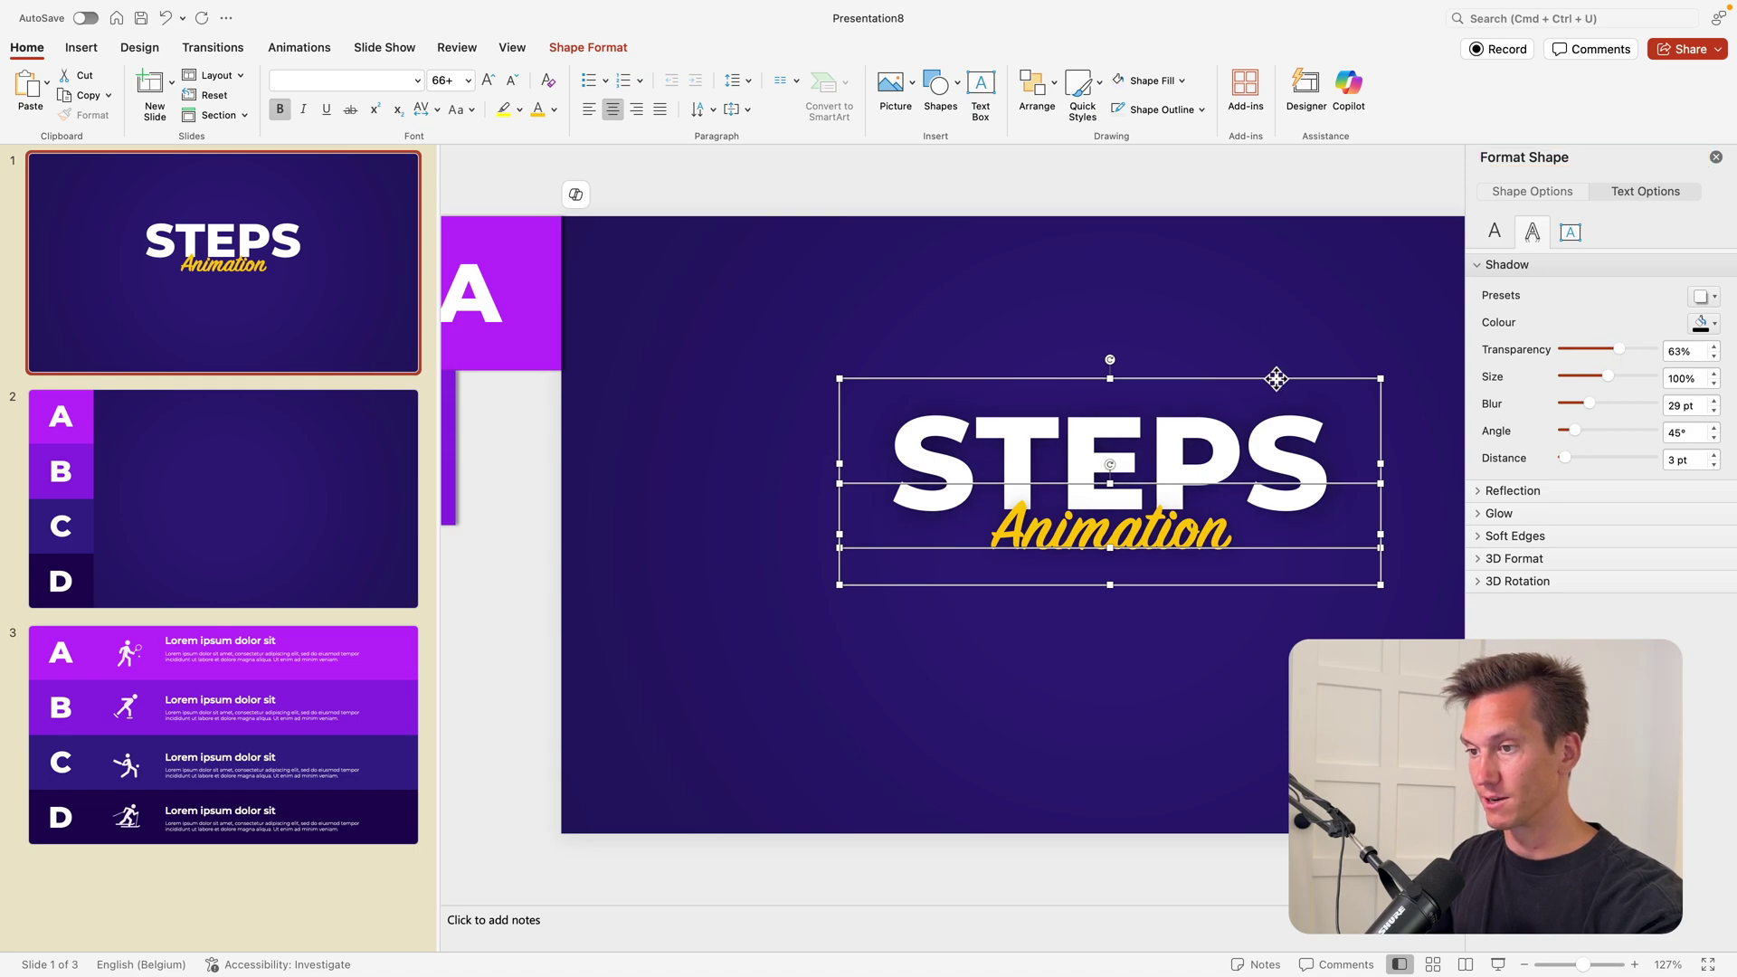
{"action": "left_click", "coordinate": [380, 500]}
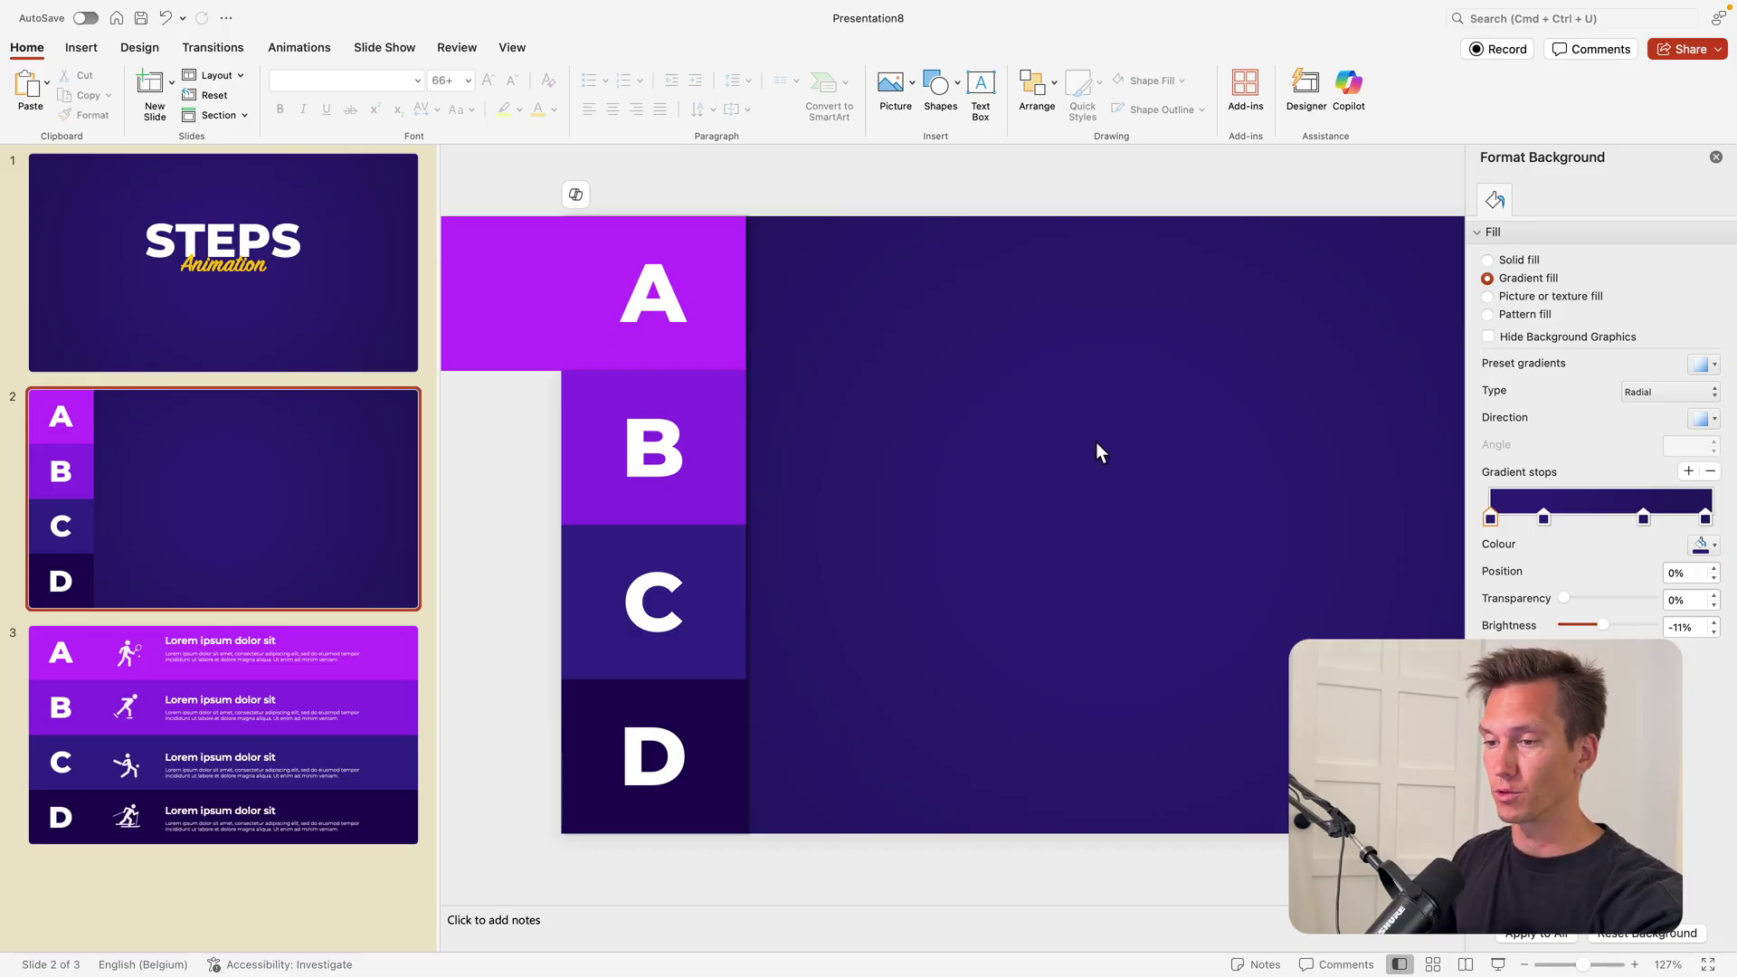
Paste the STEPS Animation title onto slide 2 and send it to back.
{"action": "scroll", "coordinate": [1095, 442], "scroll_direction": "down", "scroll_amount": 5}
{"action": "key", "text": "super+v"}
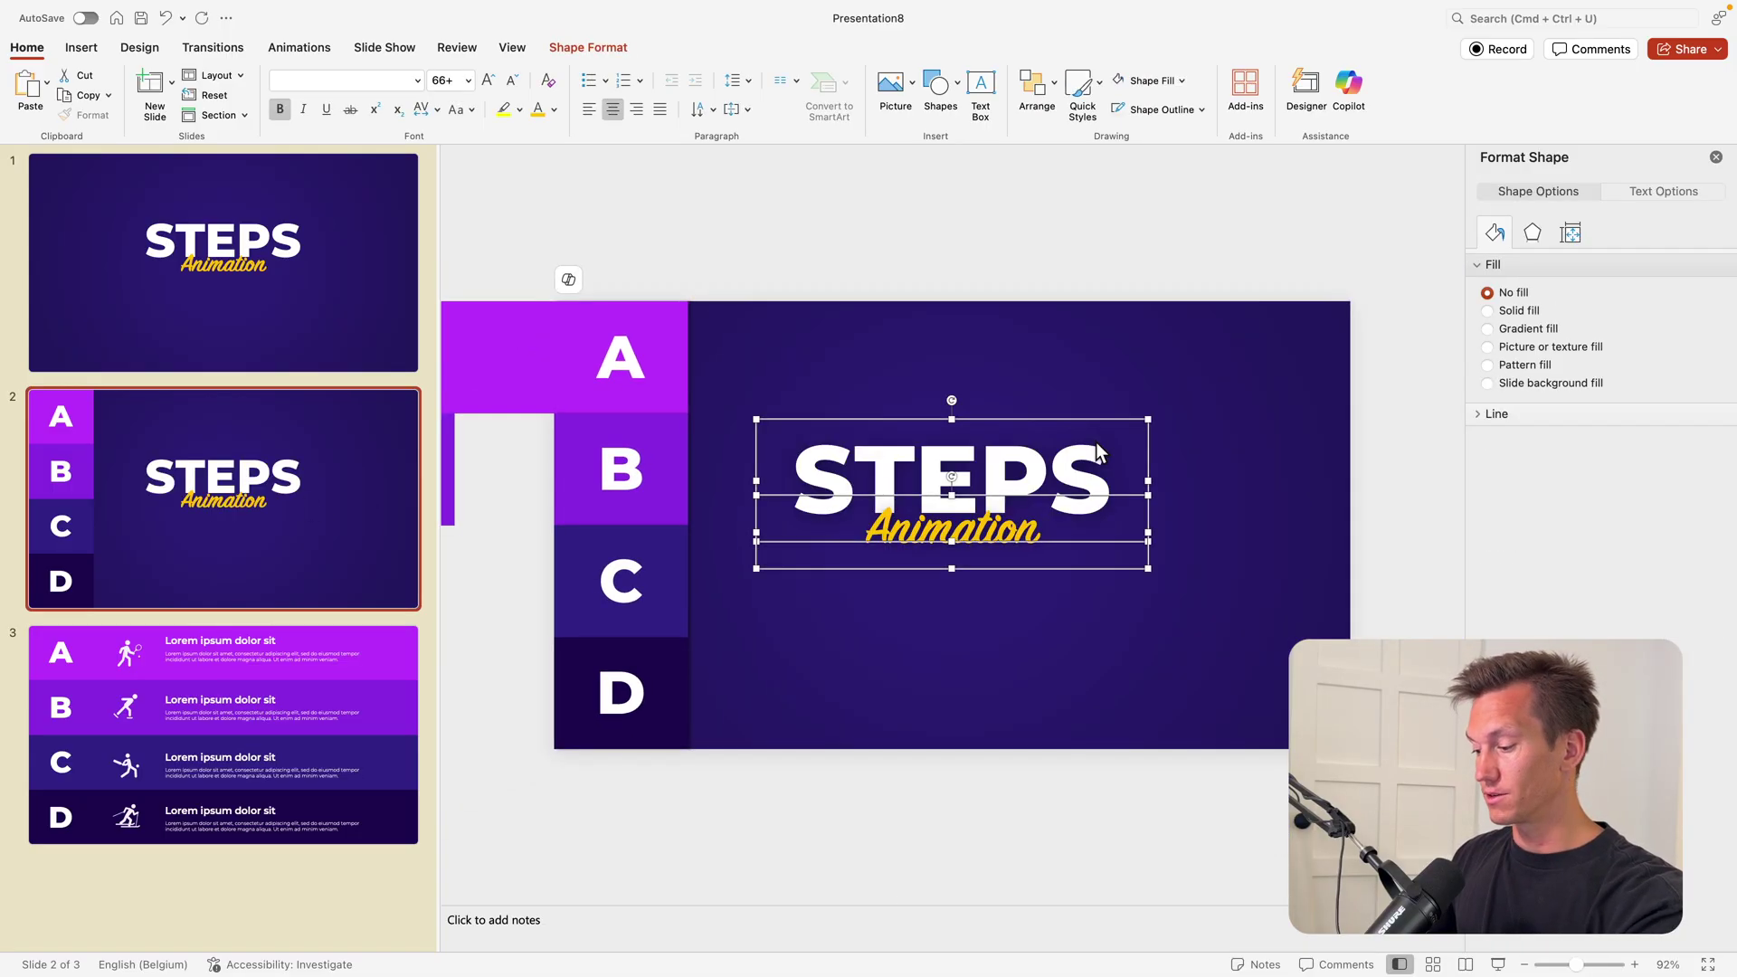
{"action": "right_click", "coordinate": [873, 421]}
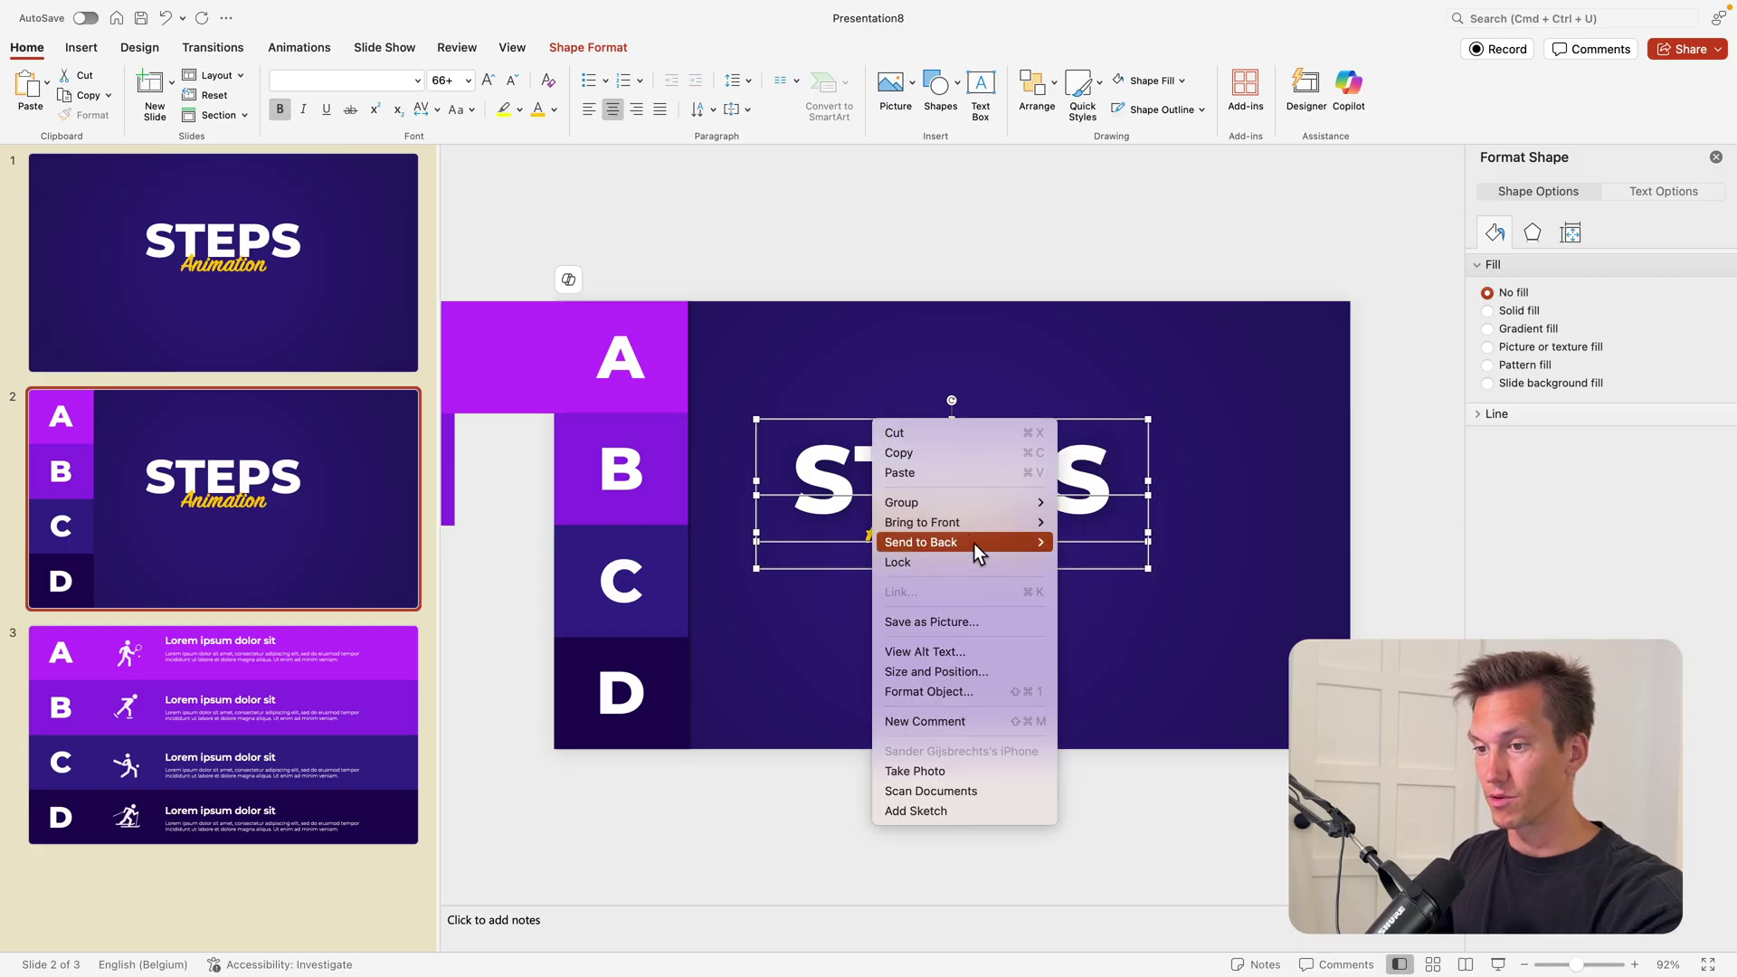
{"action": "mouse_move", "coordinate": [973, 543]}
{"action": "left_click", "coordinate": [1109, 545]}
Send slide 1's STEPS Animation title to the back.
{"action": "left_click", "coordinate": [407, 322]}
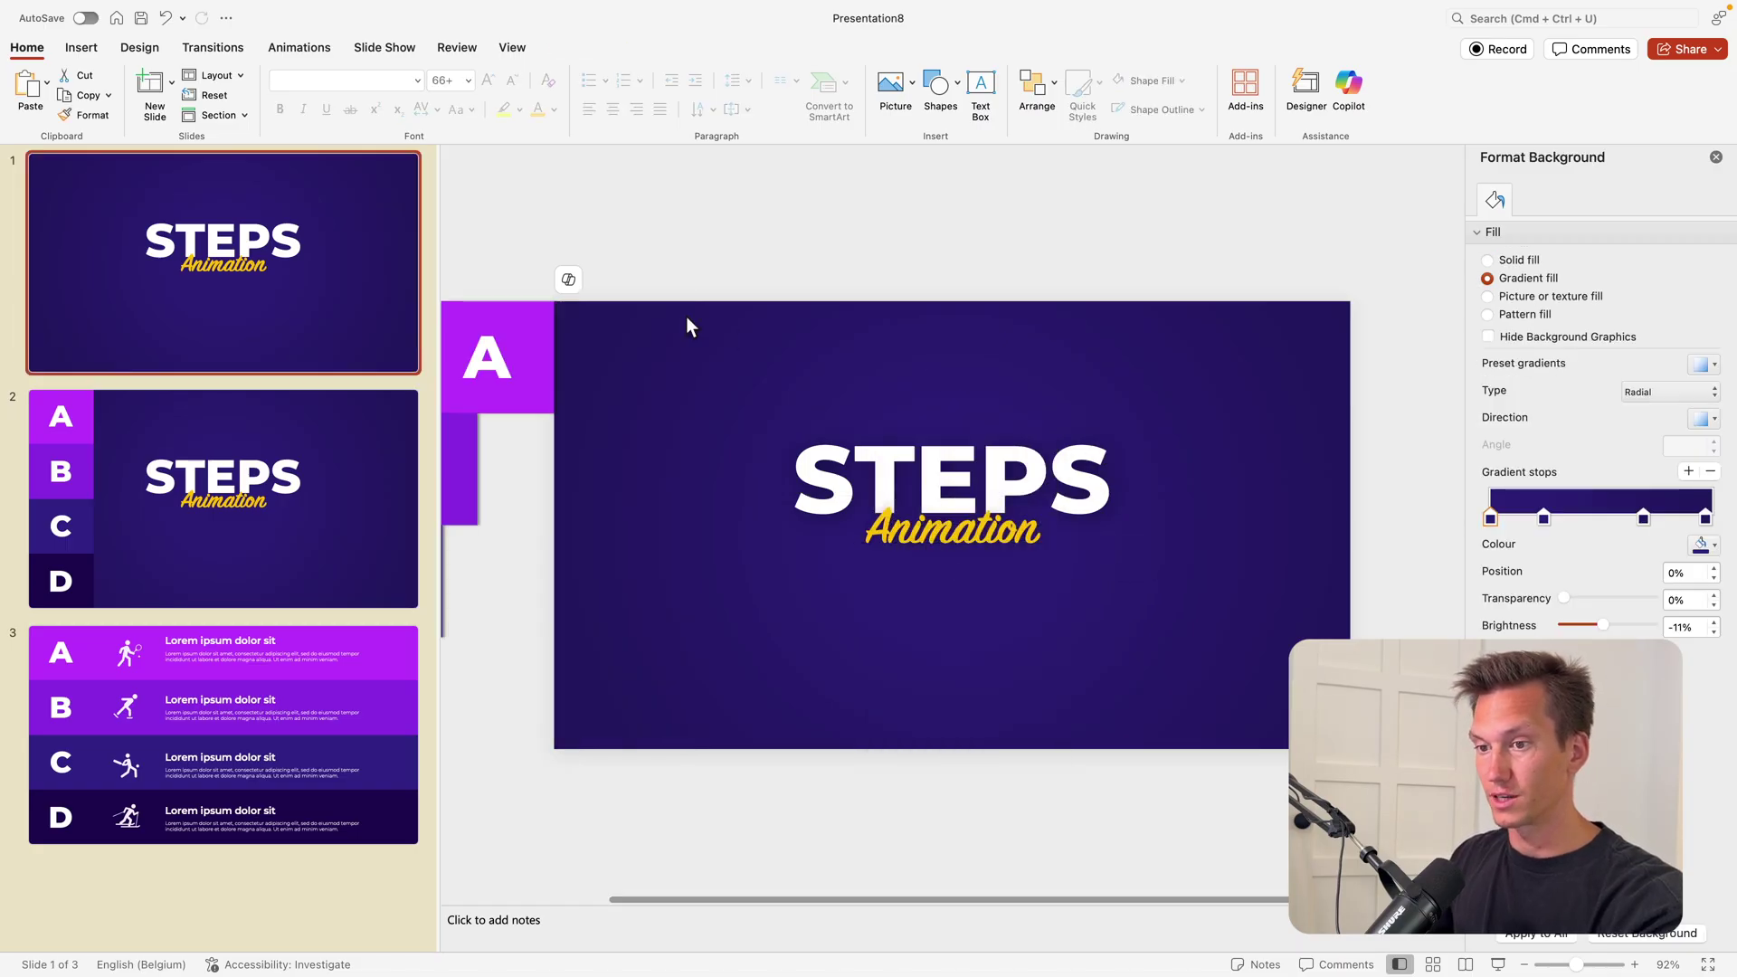
{"action": "left_click_drag", "start_coordinate": [661, 283], "coordinate": [1339, 636]}
{"action": "right_click", "coordinate": [1115, 490]}
{"action": "mouse_move", "coordinate": [1124, 612]}
{"action": "left_click", "coordinate": [1233, 613]}
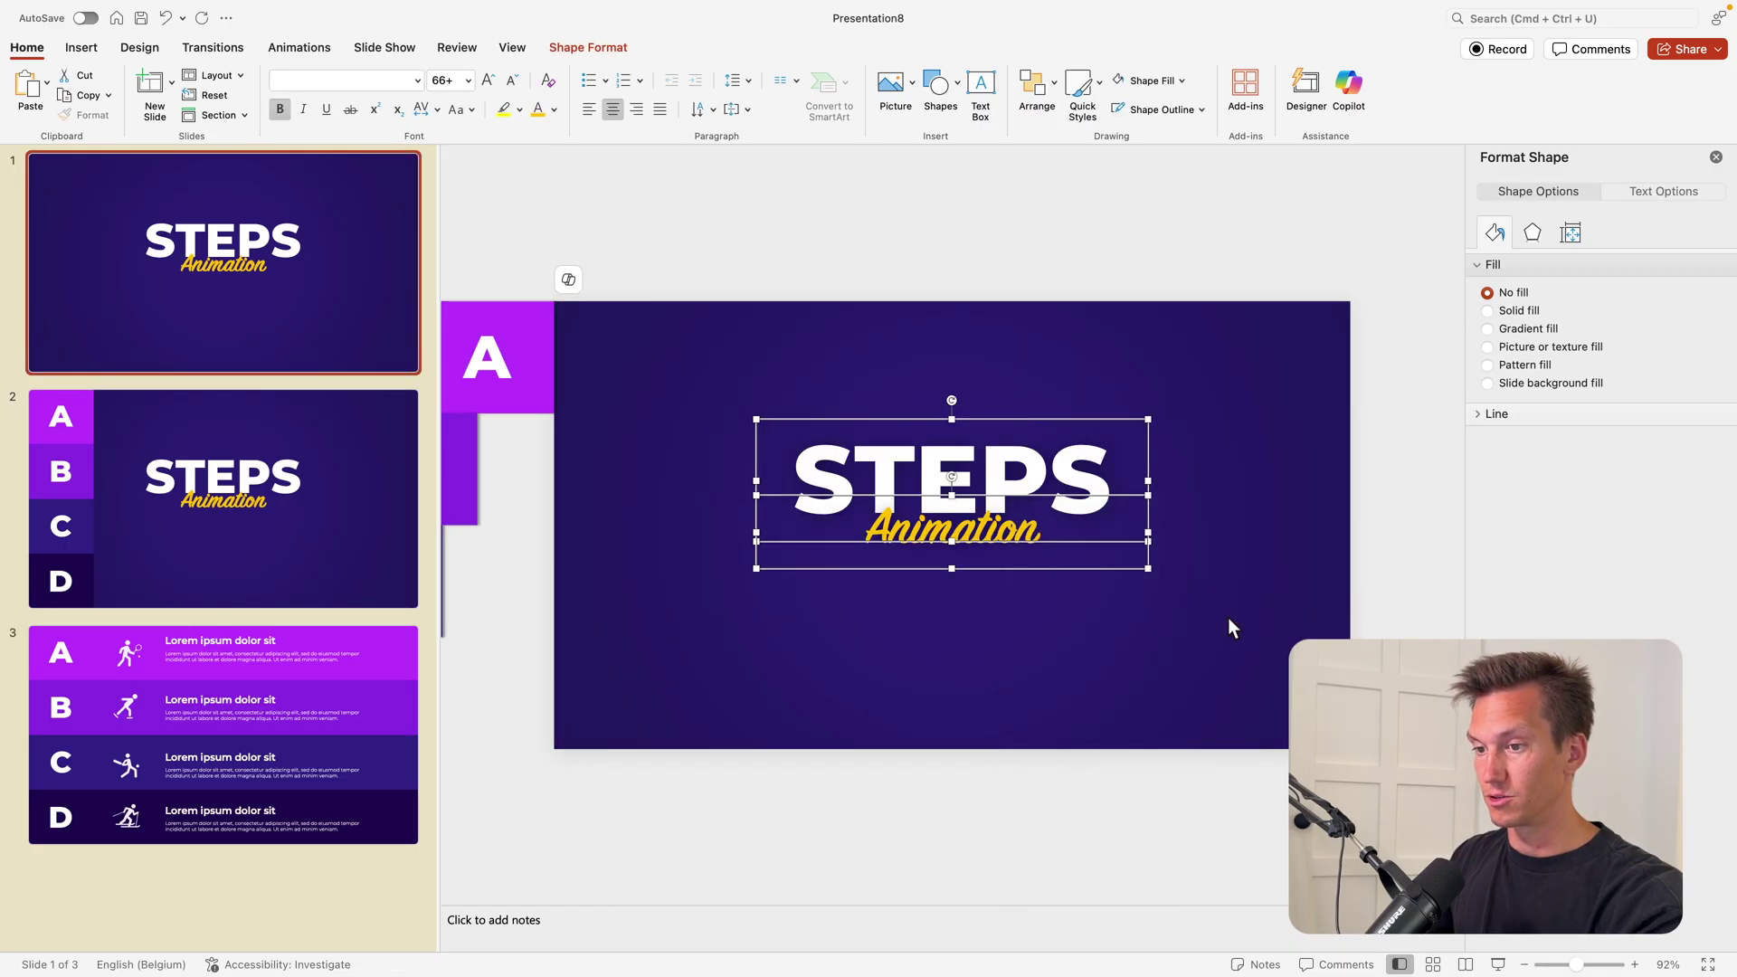
Paste the title onto slide 3, undo it, and select slides 2 and 3.
{"action": "left_click", "coordinate": [399, 741]}
{"action": "key", "text": "super+v"}
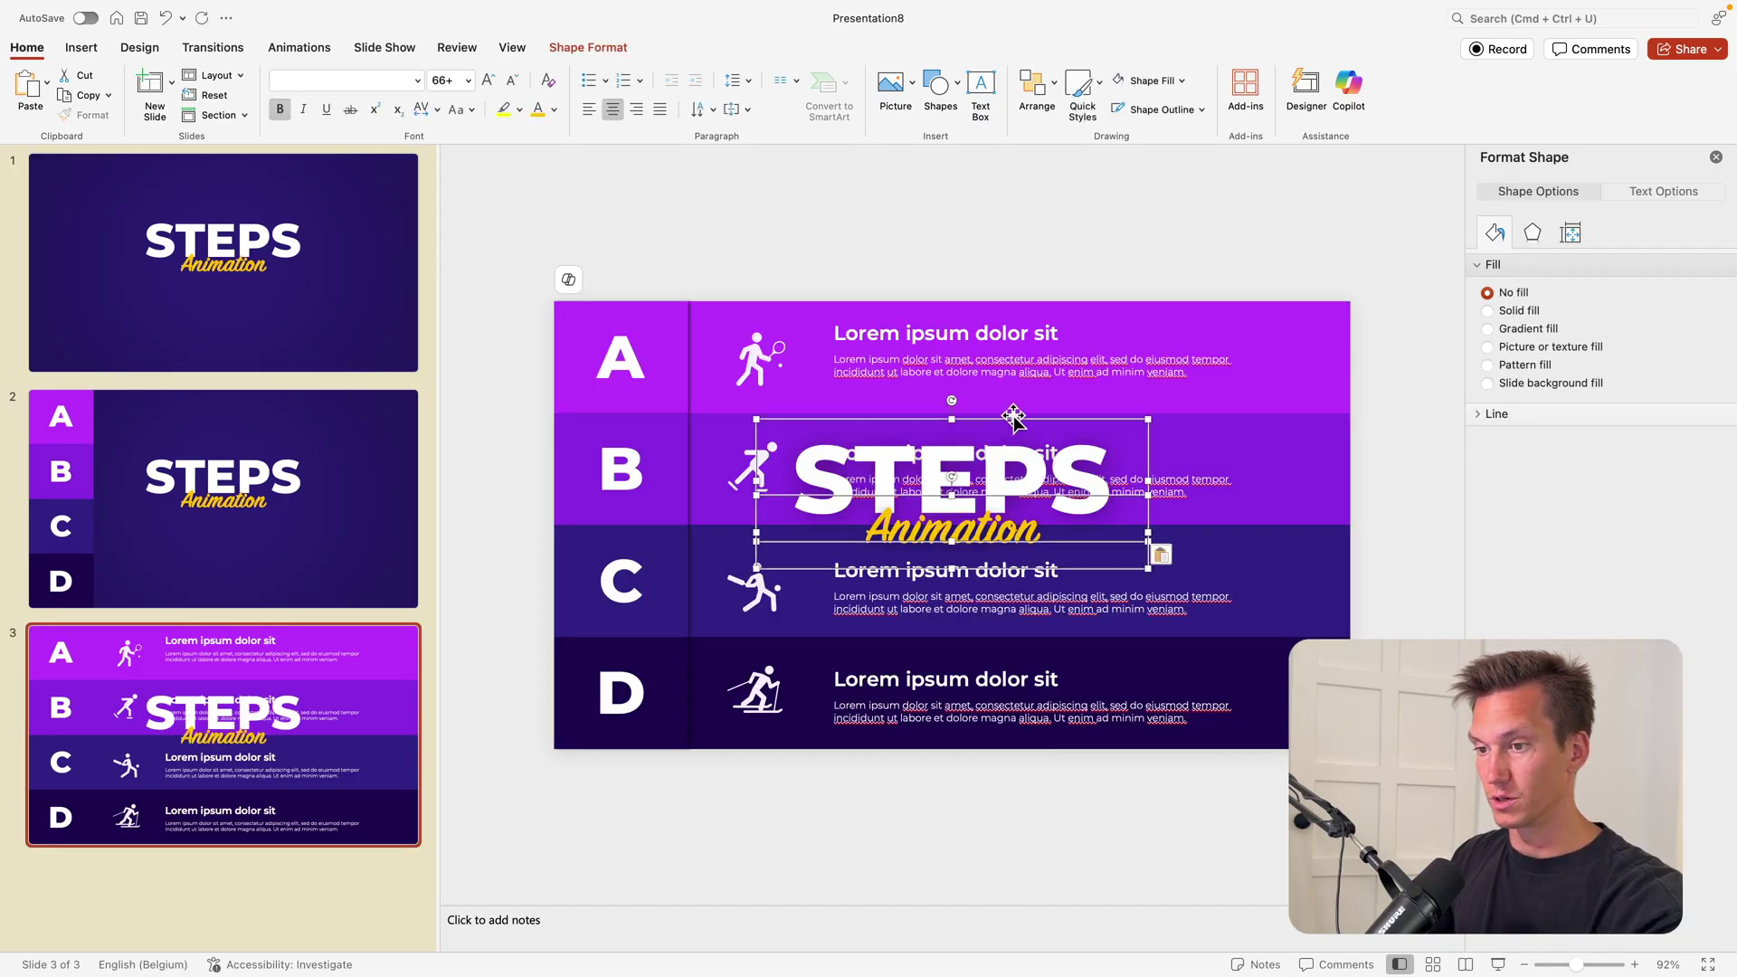
{"action": "key", "text": "super+z"}
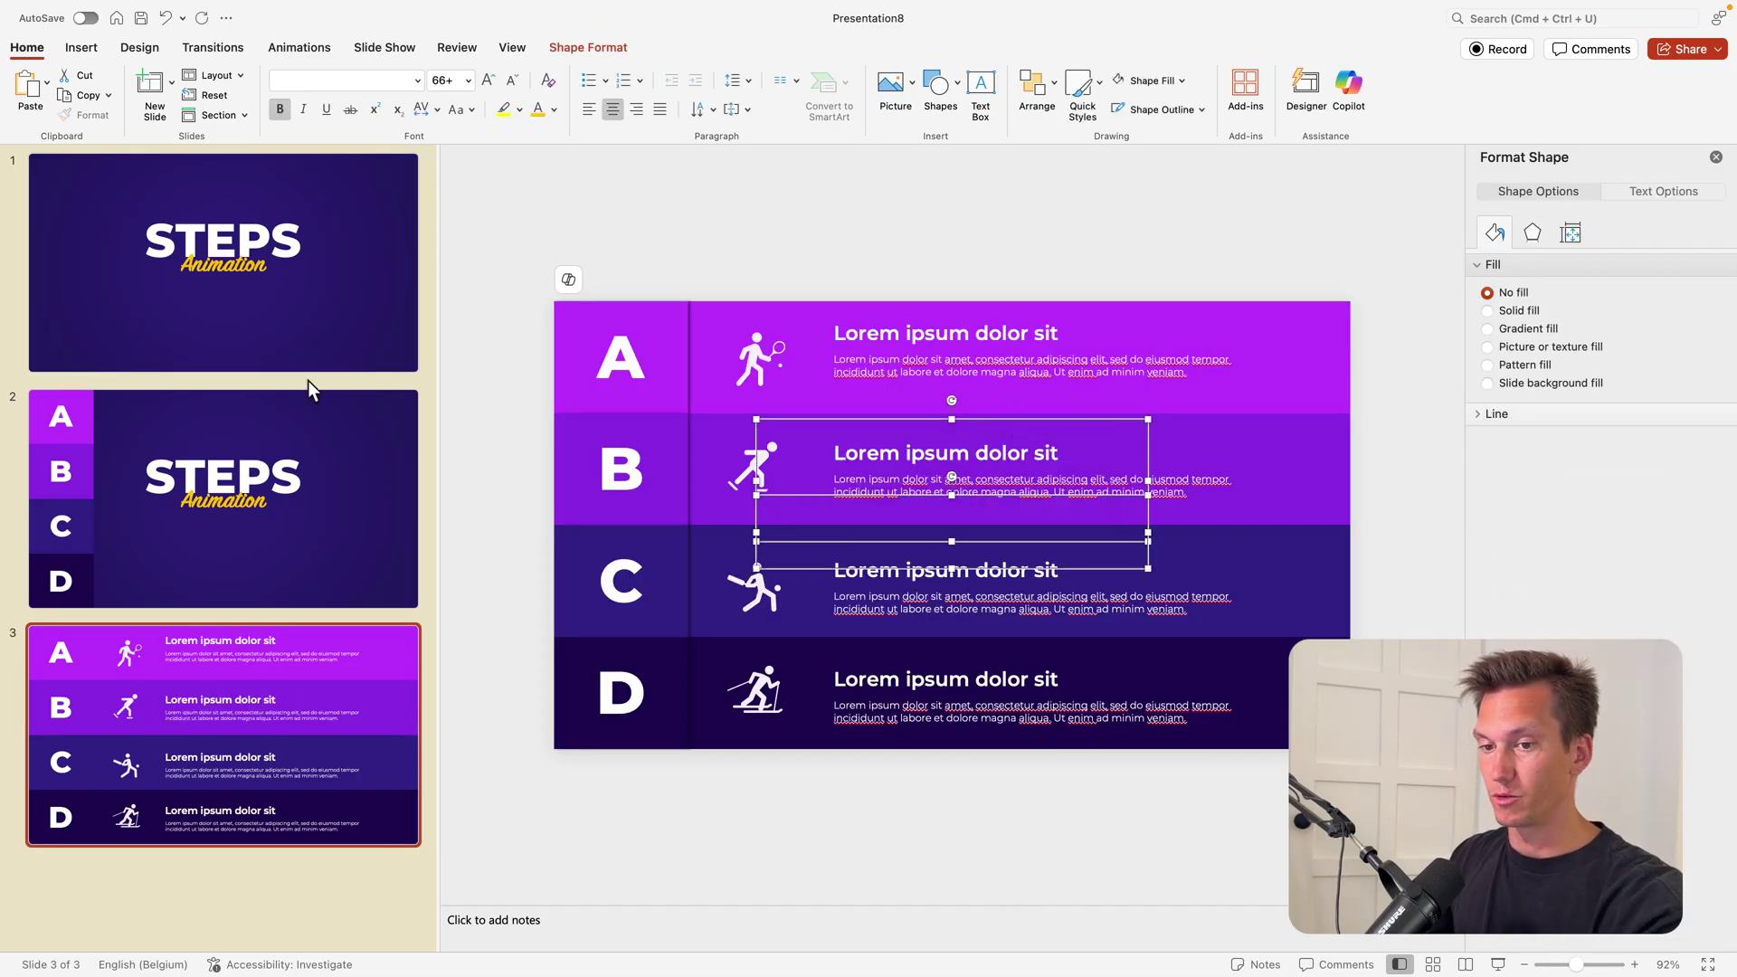
{"action": "left_click", "coordinate": [306, 398]}
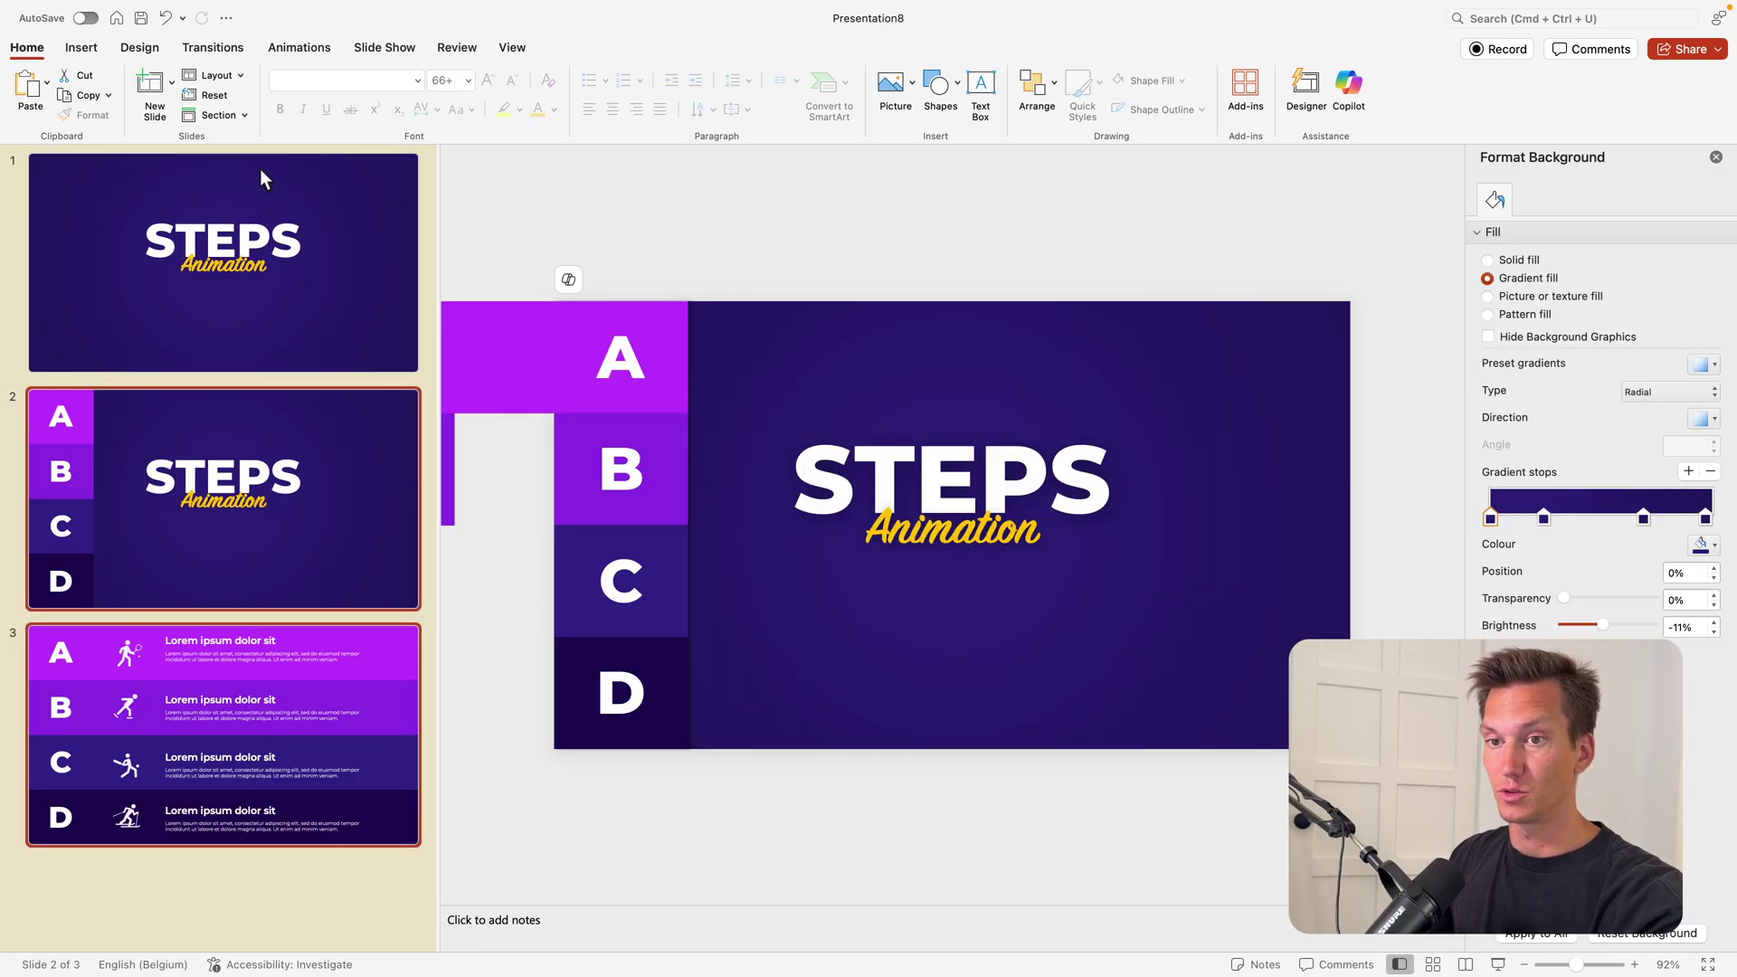
Apply a Morph transition to slides 2 and 3 and nudge slide 2's title right.
{"action": "left_click", "coordinate": [226, 48]}
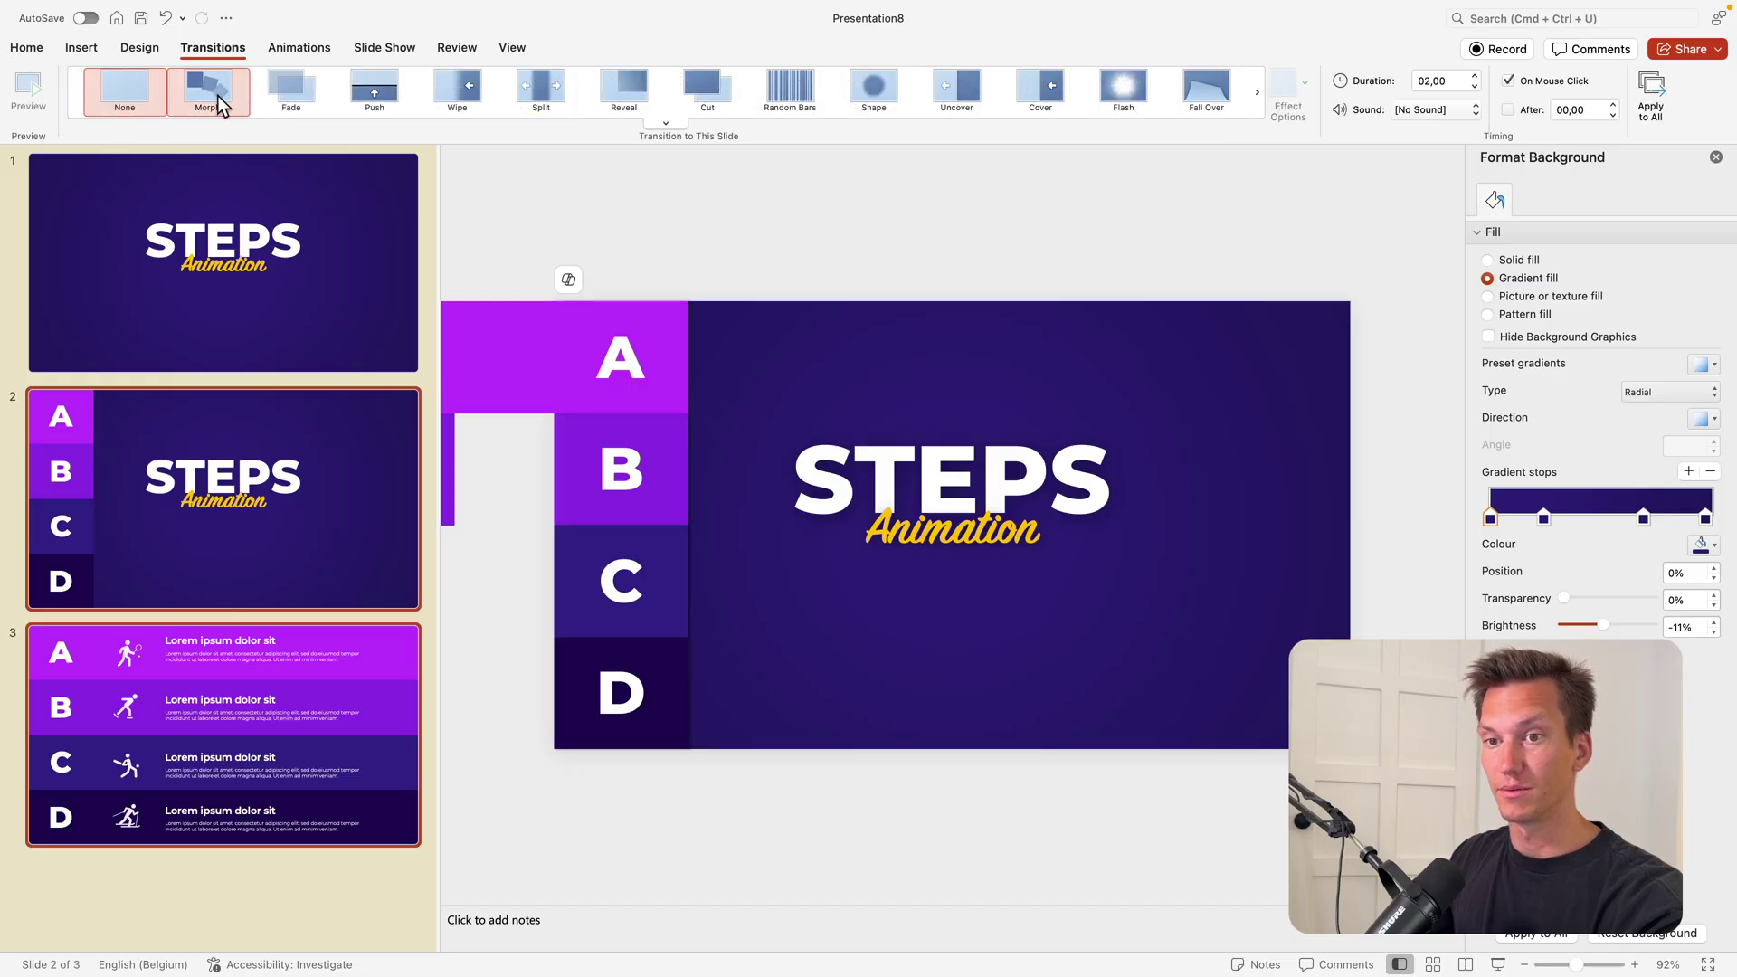
{"action": "left_click", "coordinate": [214, 99]}
{"action": "left_click", "coordinate": [239, 264]}
{"action": "left_click", "coordinate": [265, 527]}
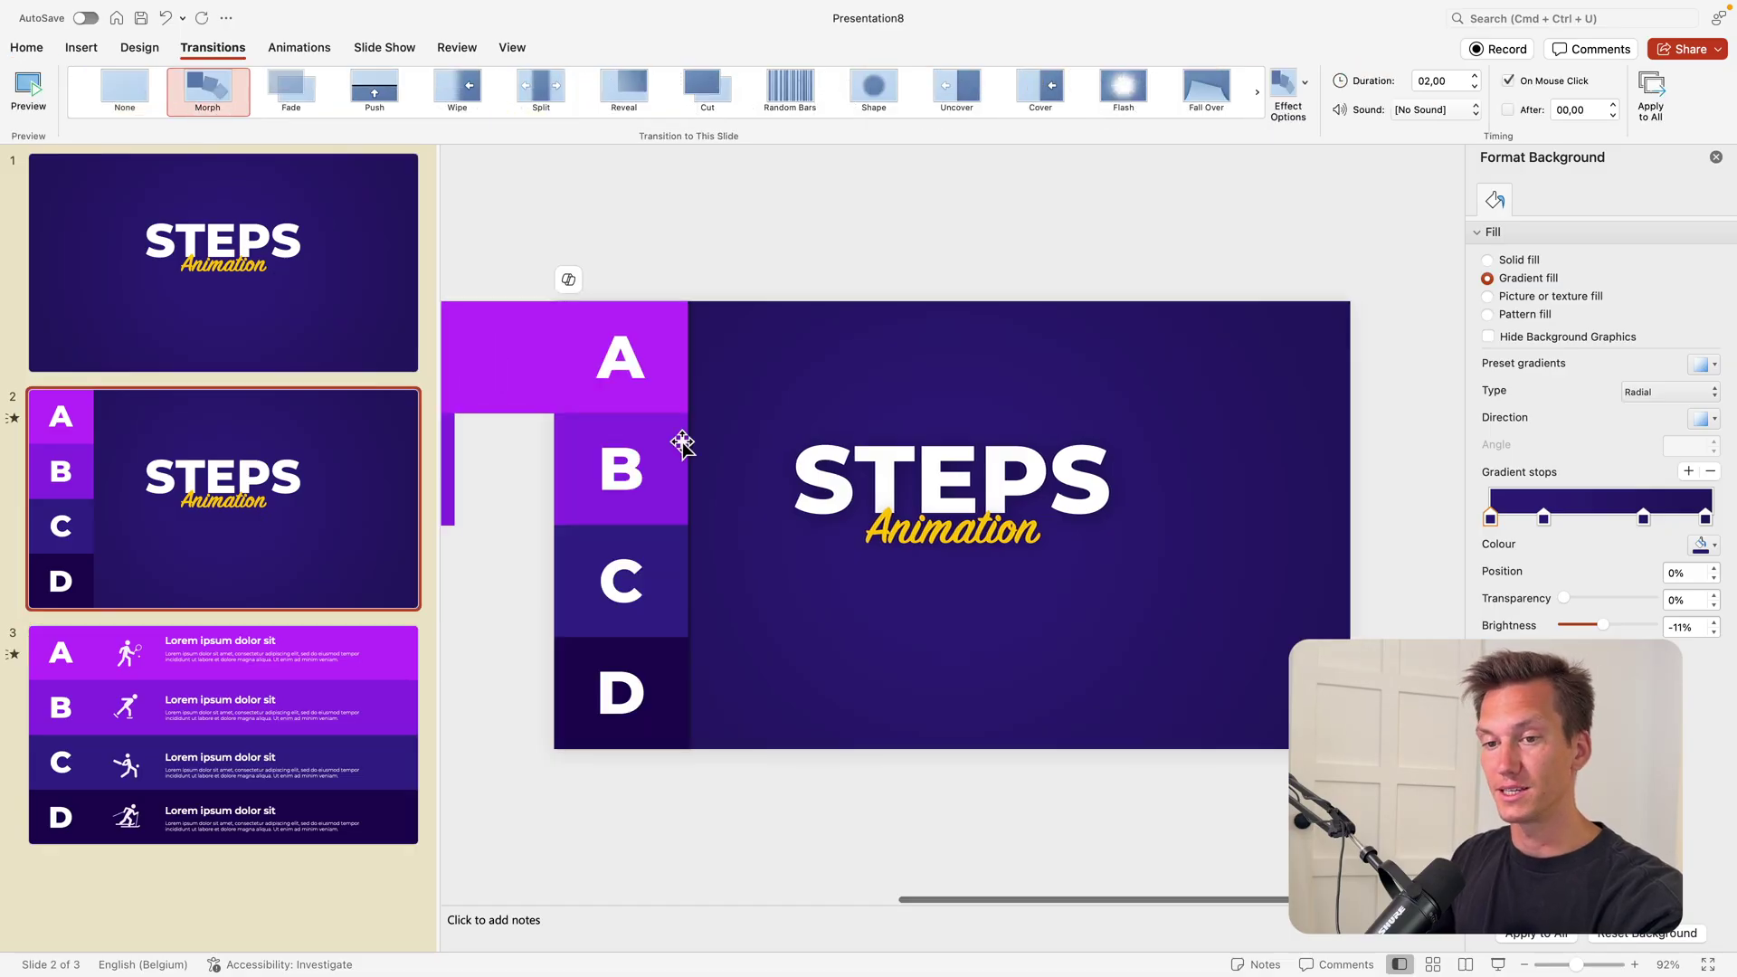
{"action": "left_click_drag", "start_coordinate": [735, 277], "coordinate": [1180, 635]}
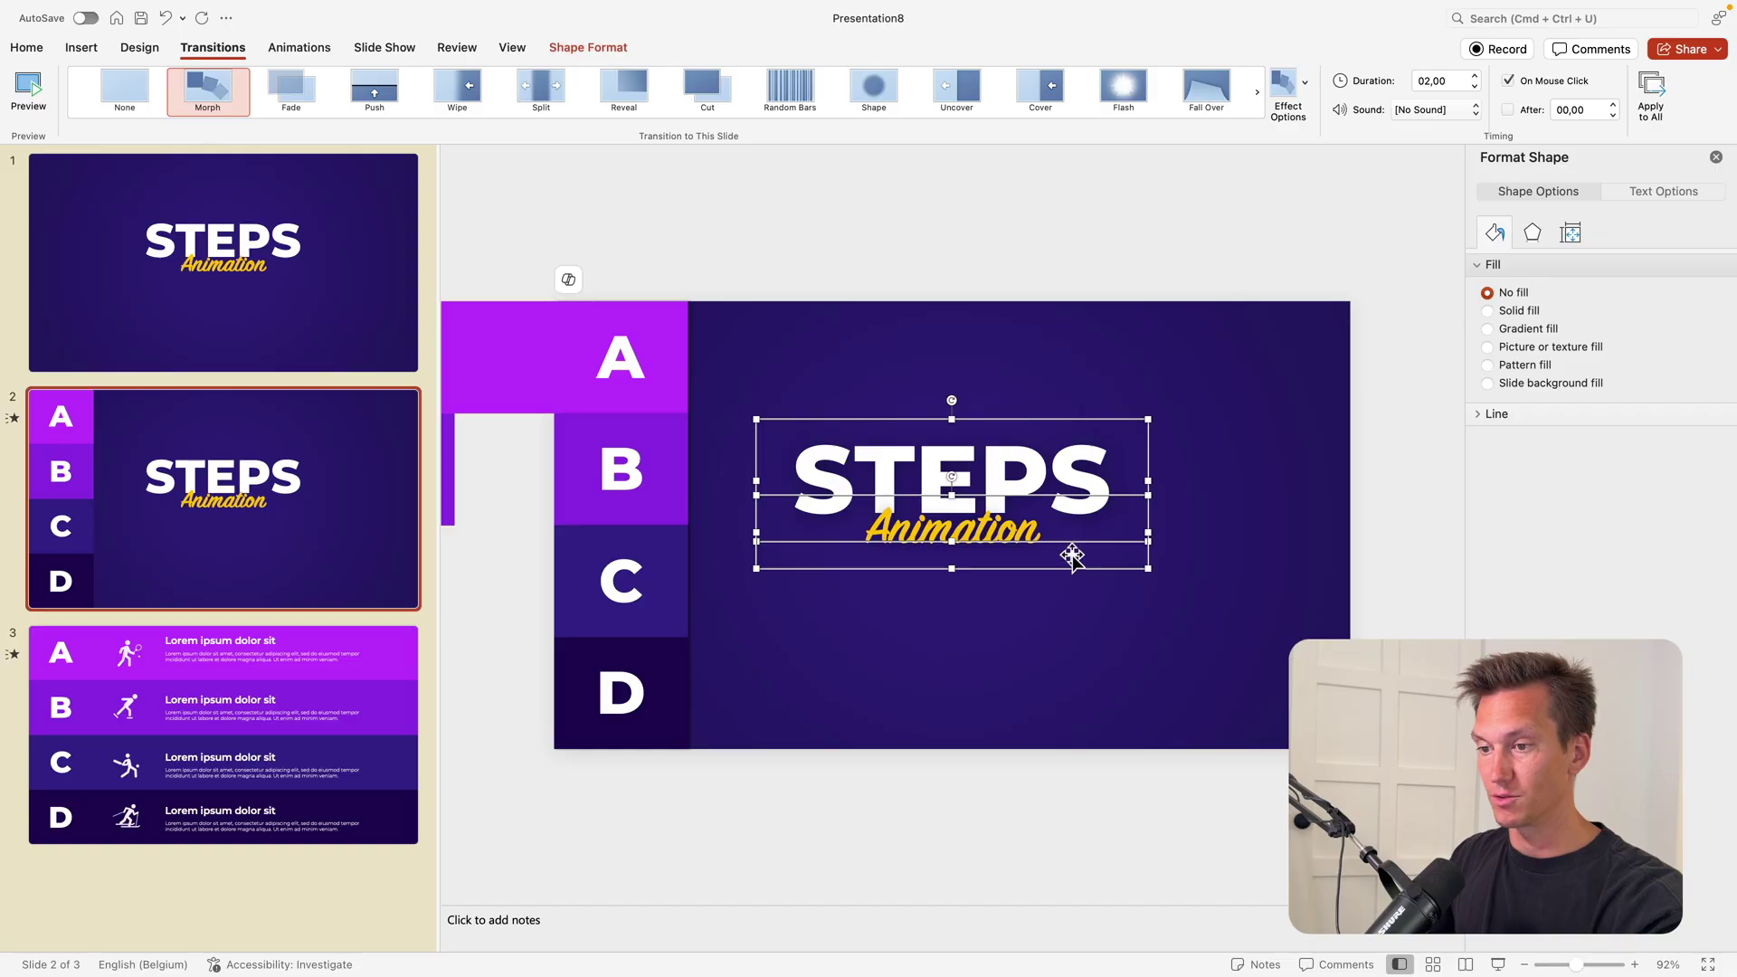
{"action": "left_click_drag", "start_coordinate": [1040, 570], "coordinate": [1110, 569]}
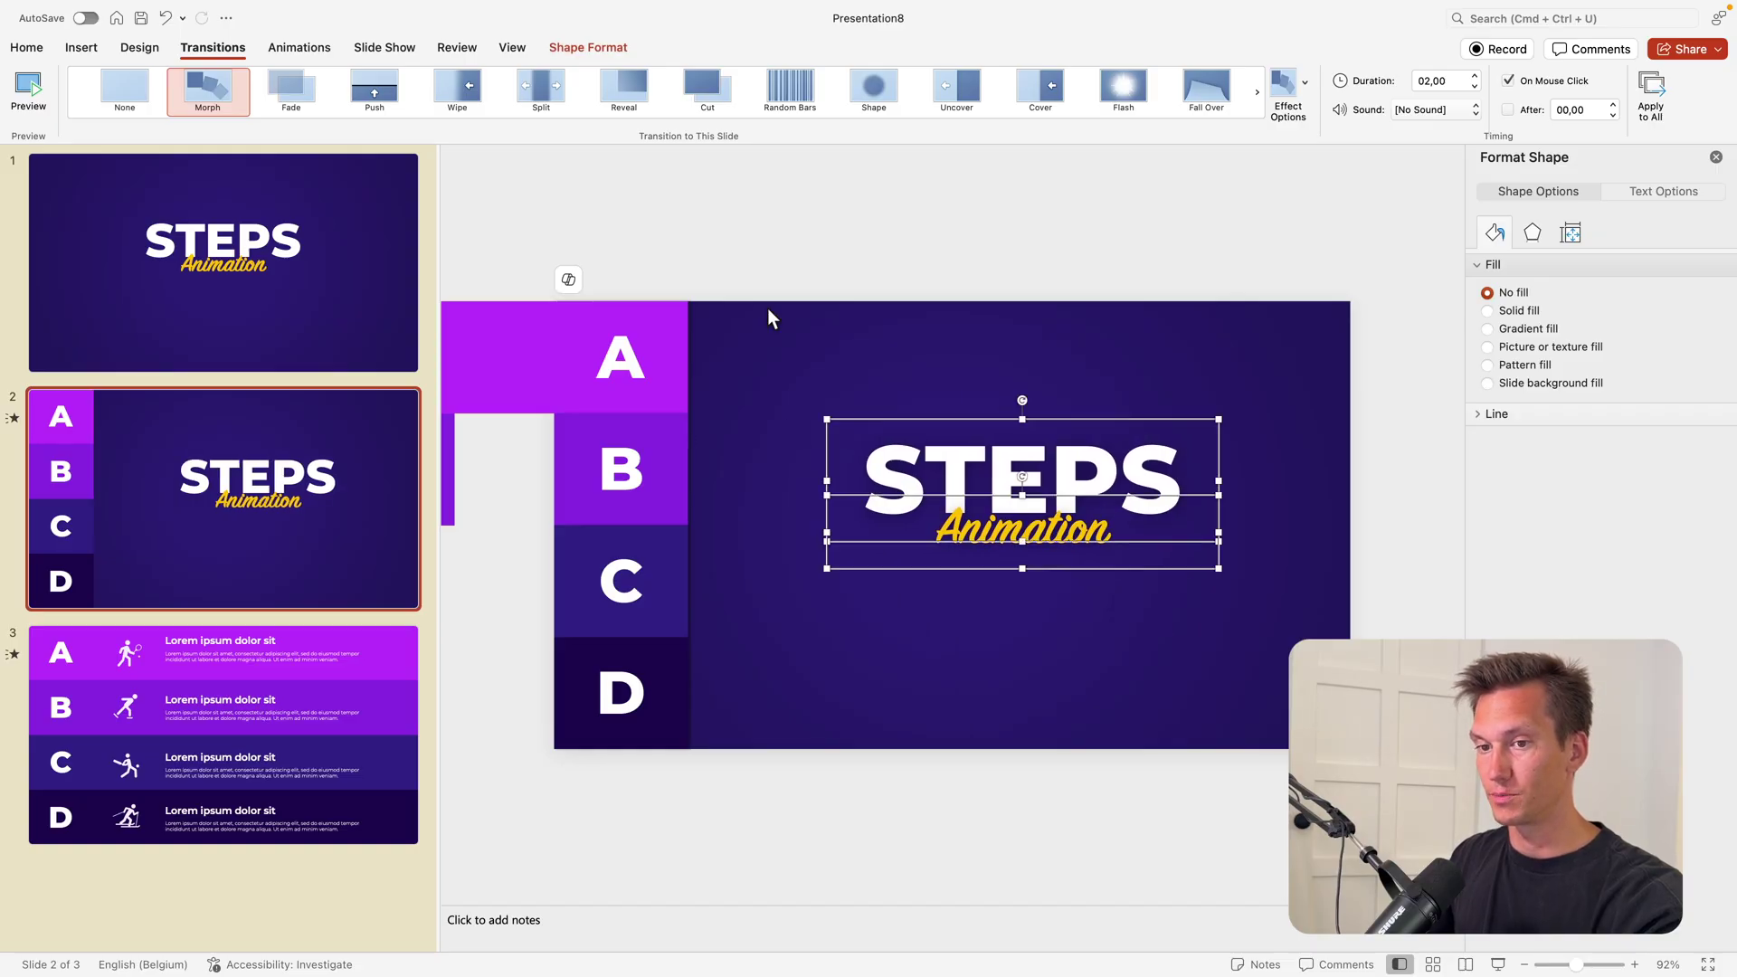
{"action": "left_click", "coordinate": [298, 299]}
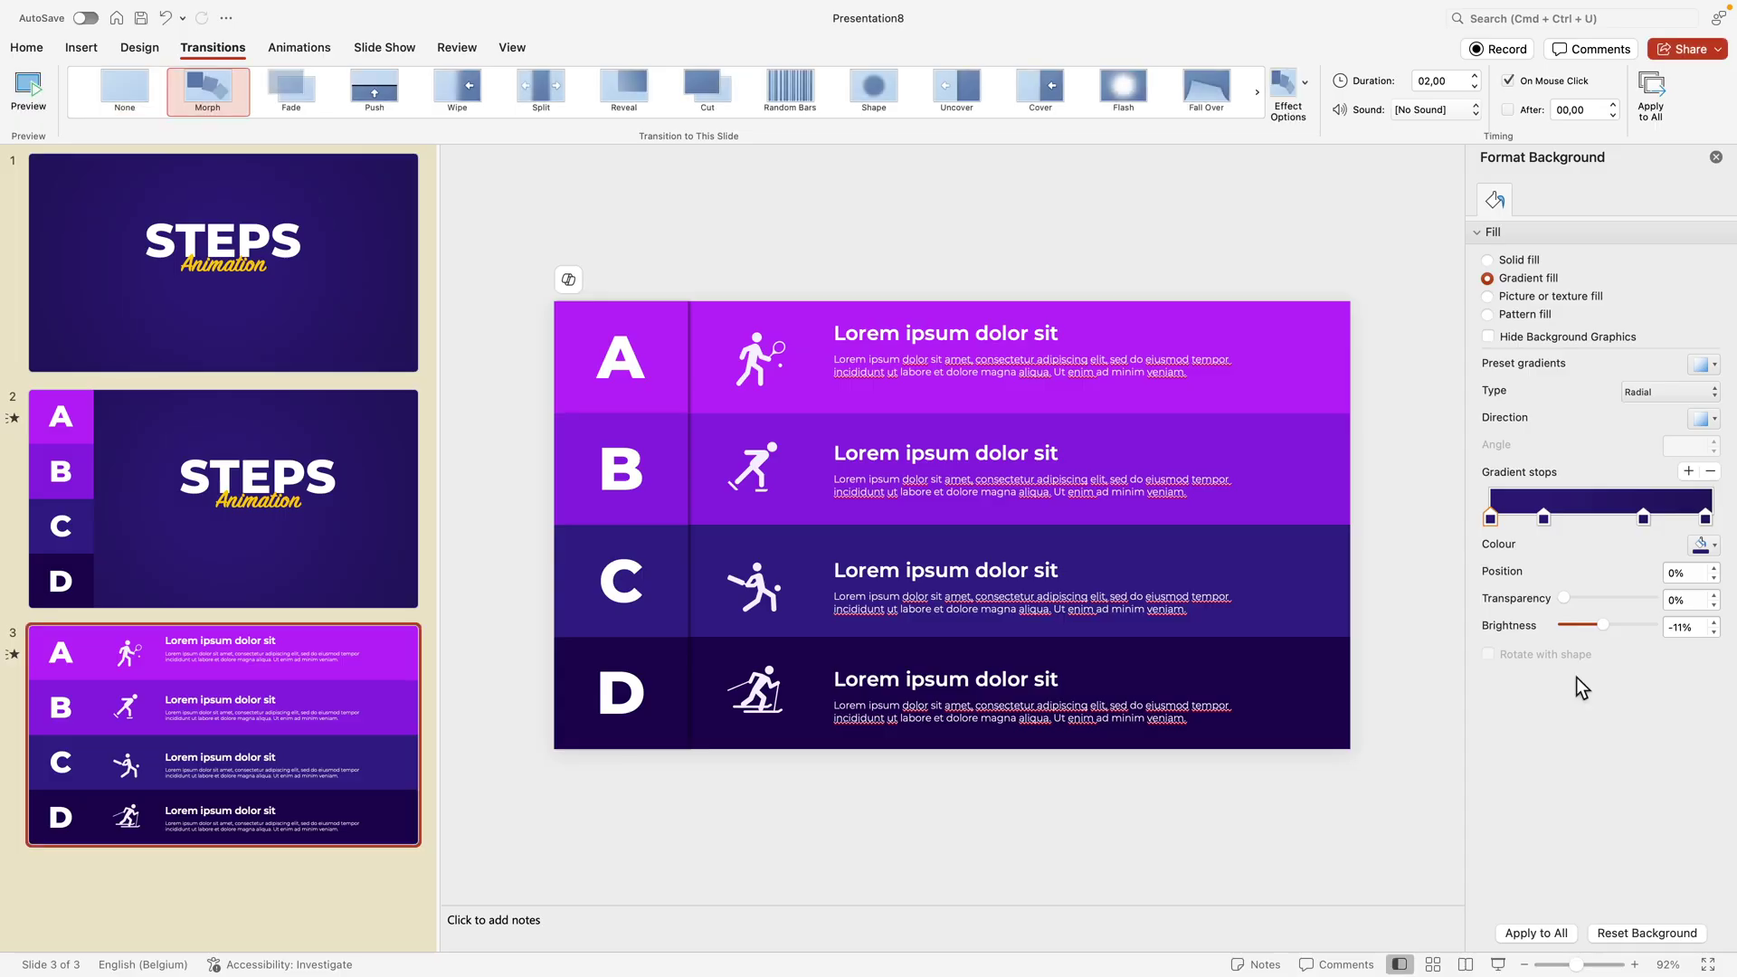
Set Morph duration to 01,50 on slide 2 and 02,50 on slide 3, then duplicate slide 3.
{"action": "left_click", "coordinate": [366, 510]}
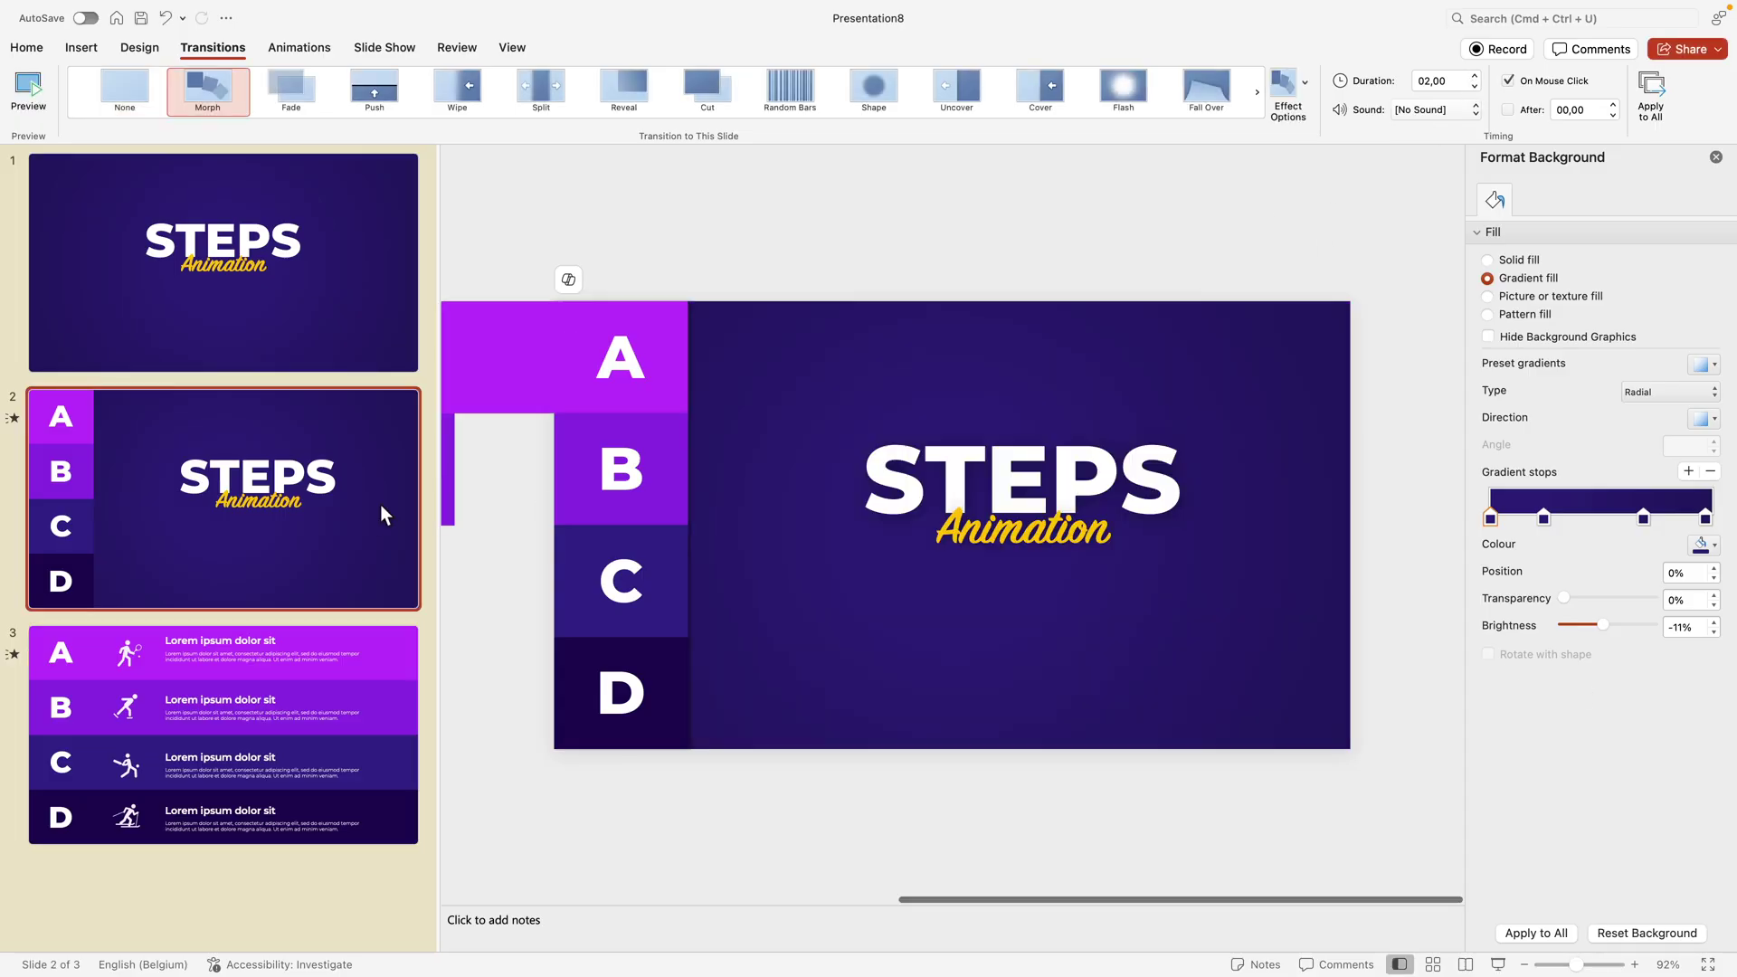
{"action": "left_click", "coordinate": [1475, 87]}
{"action": "left_click", "coordinate": [1475, 87]}
{"action": "left_click", "coordinate": [380, 688]}
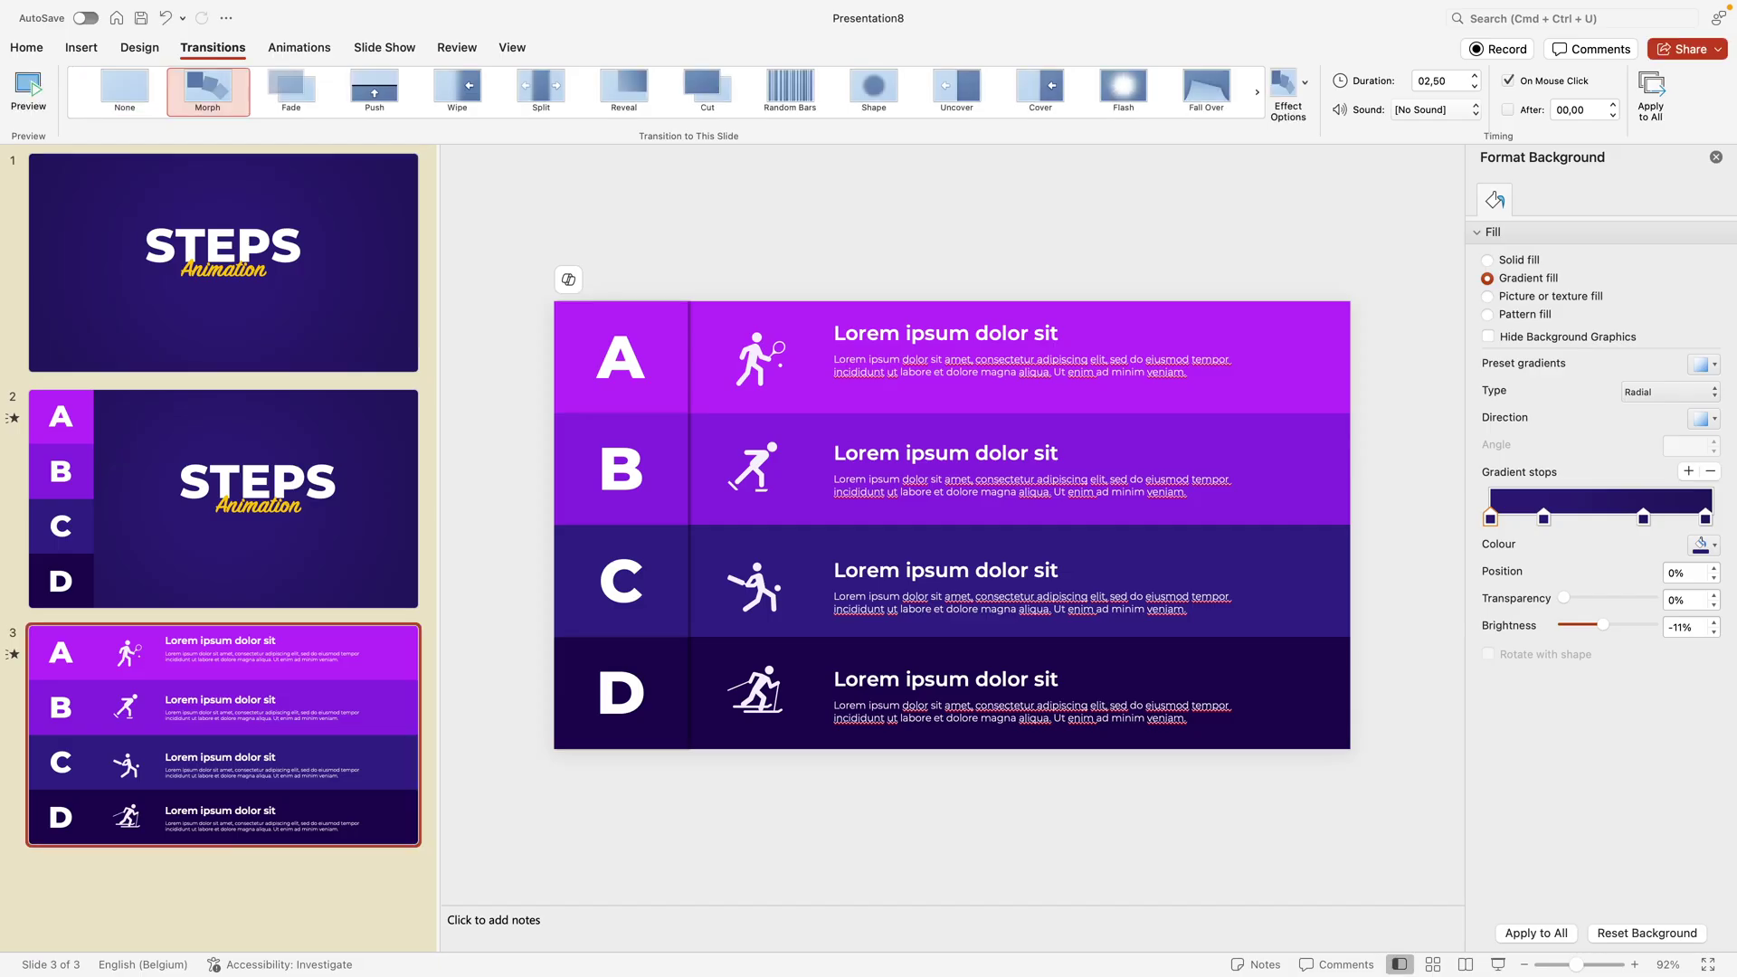
{"action": "left_click", "coordinate": [317, 502]}
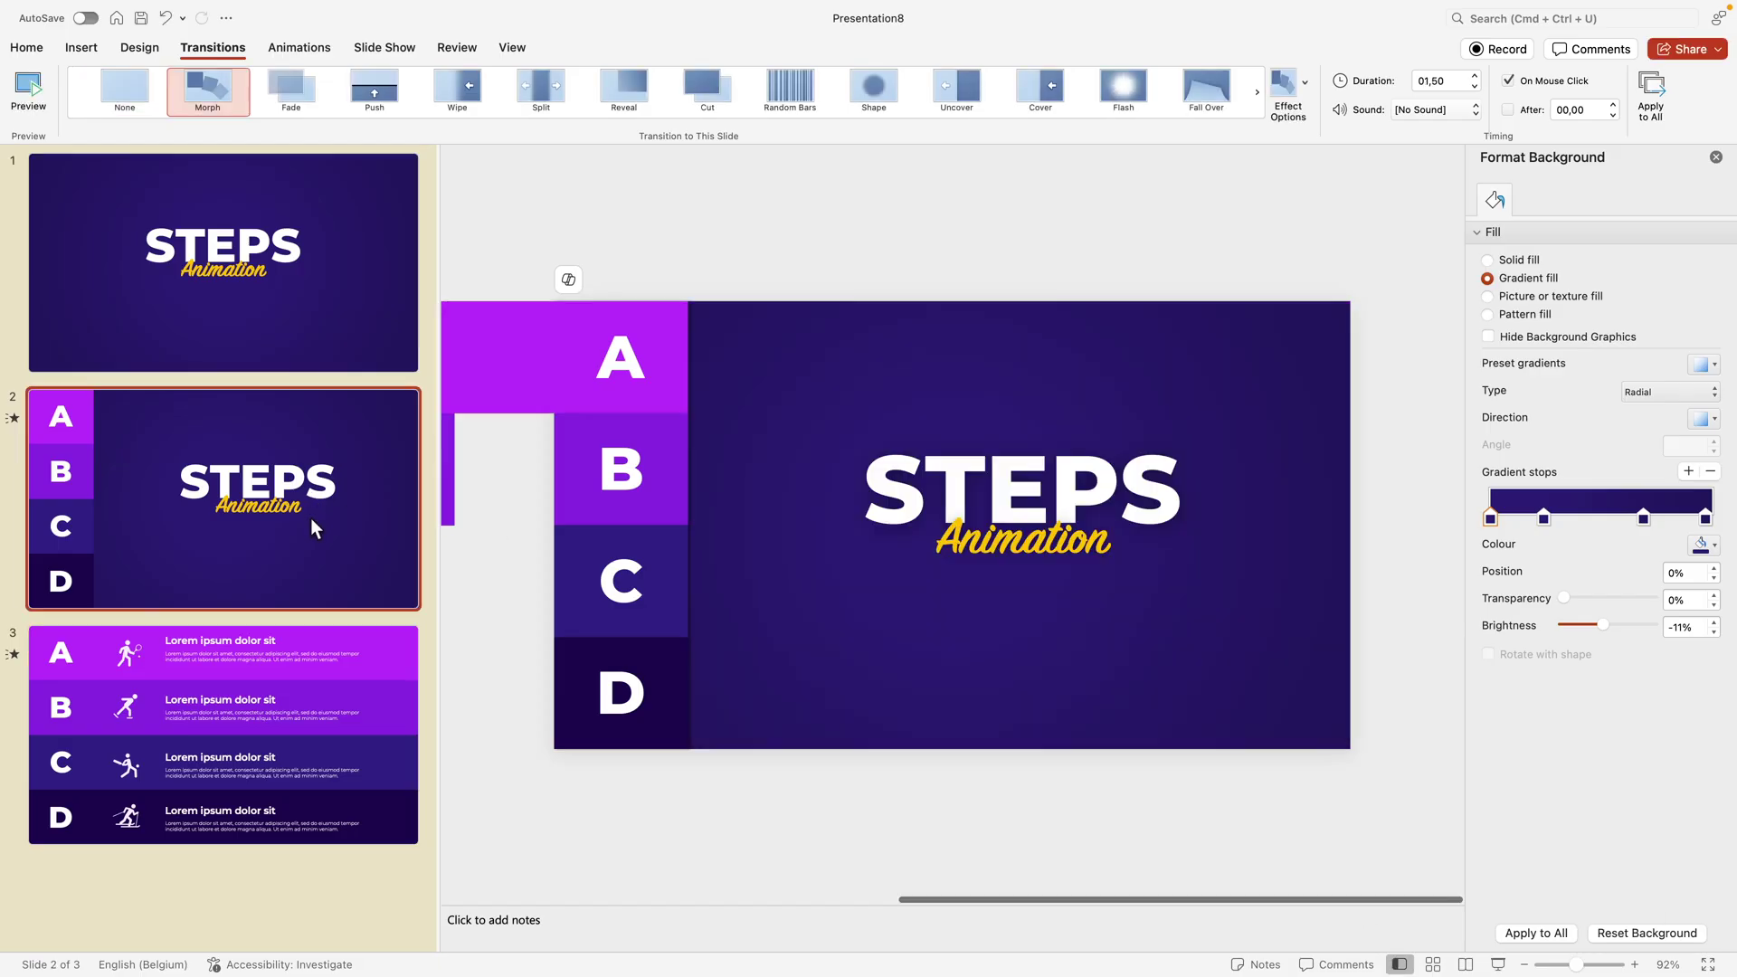
{"action": "left_click", "coordinate": [262, 678]}
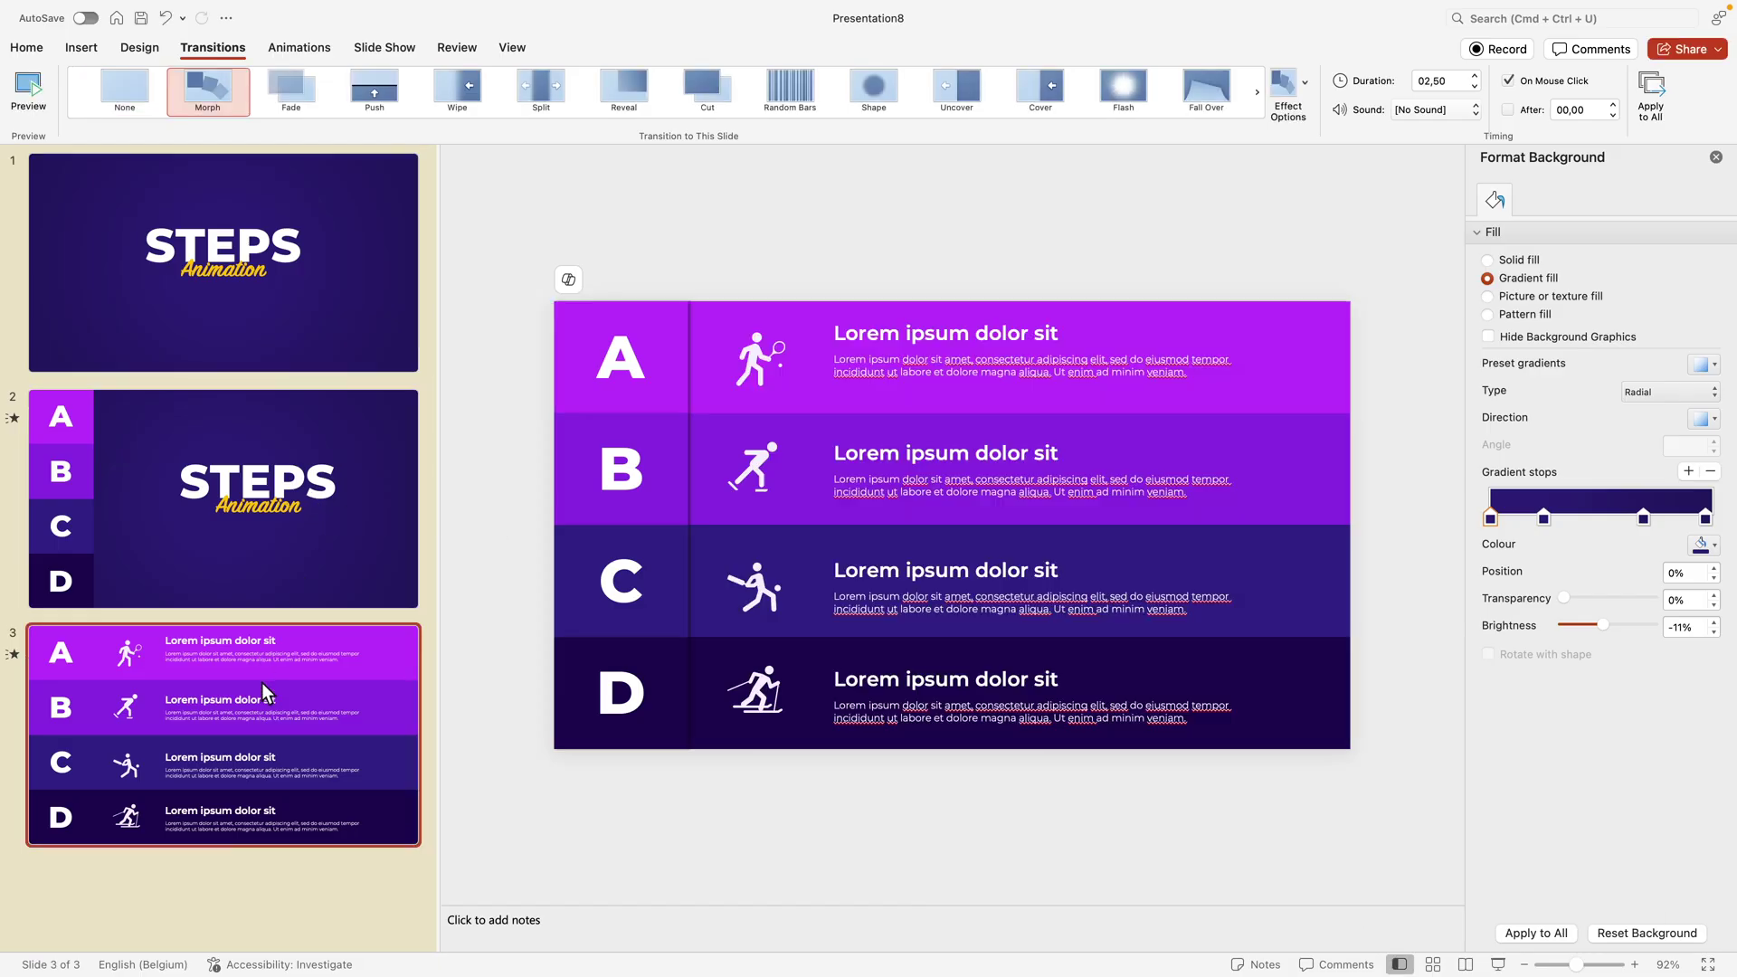
{"action": "key", "text": "super+d"}
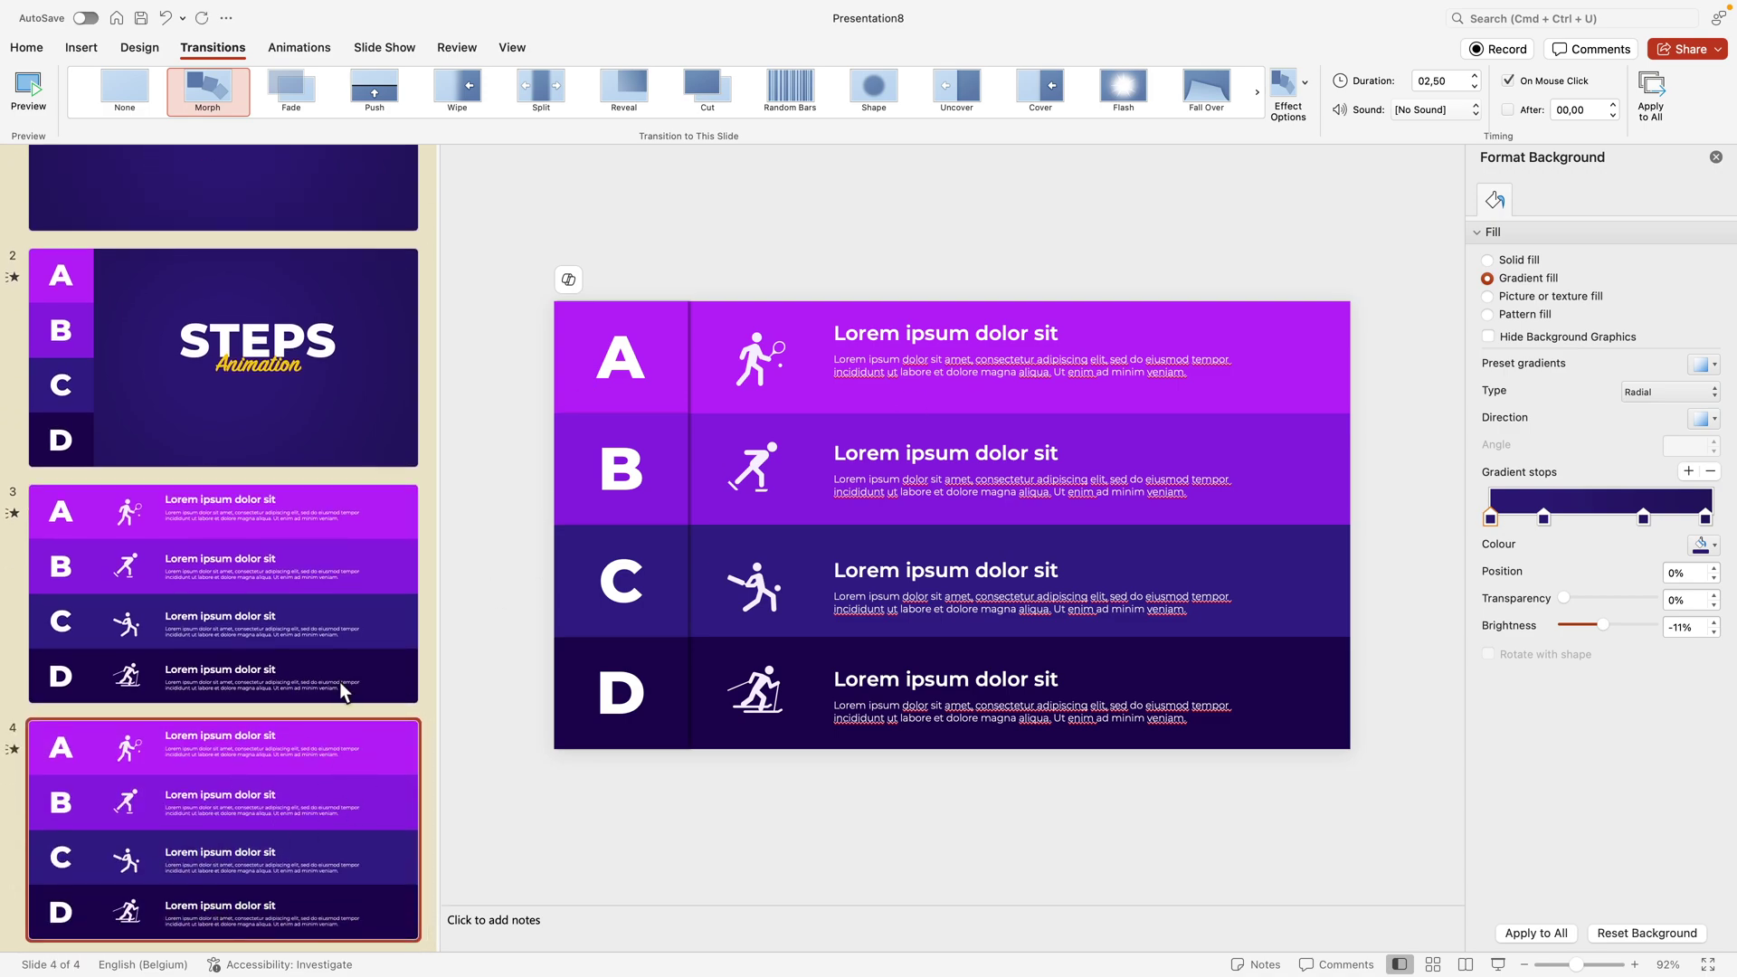
Set slide 4's transition to None and select the four row groups.
{"action": "left_click", "coordinate": [127, 87]}
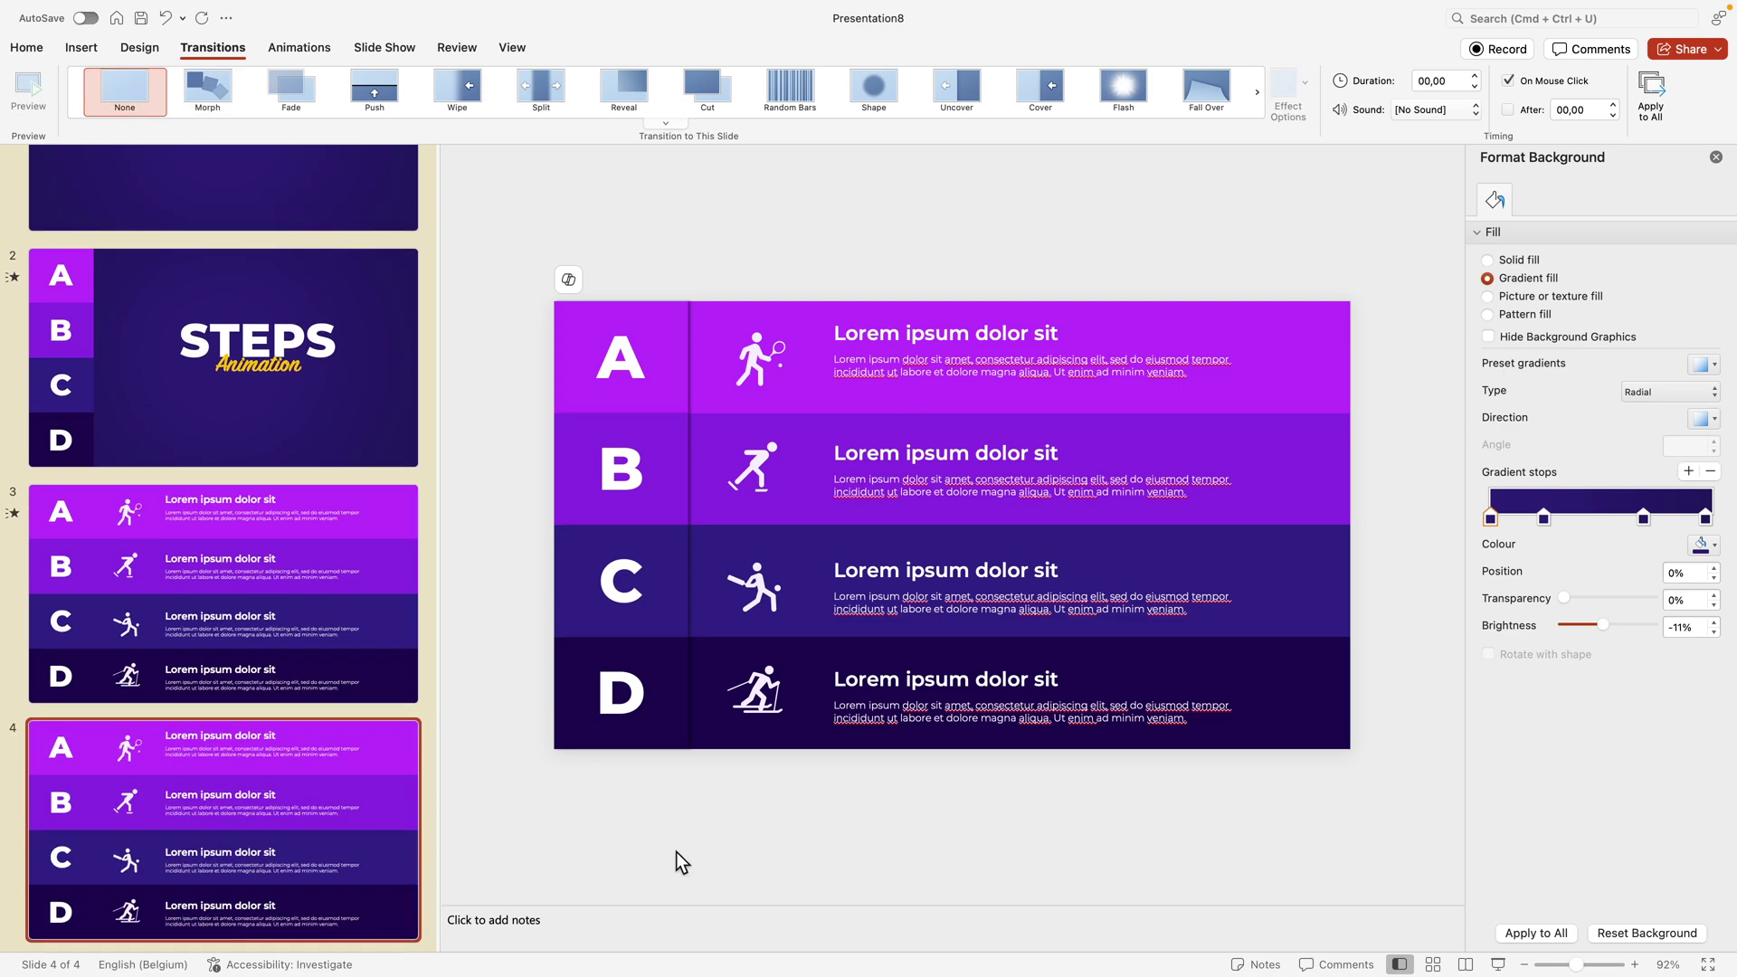
{"action": "left_click", "coordinate": [1319, 359]}
{"action": "left_click", "coordinate": [1318, 473], "text": "shift"}
{"action": "left_click", "coordinate": [1306, 574], "text": "shift"}
{"action": "left_click", "coordinate": [1319, 726], "text": "shift"}
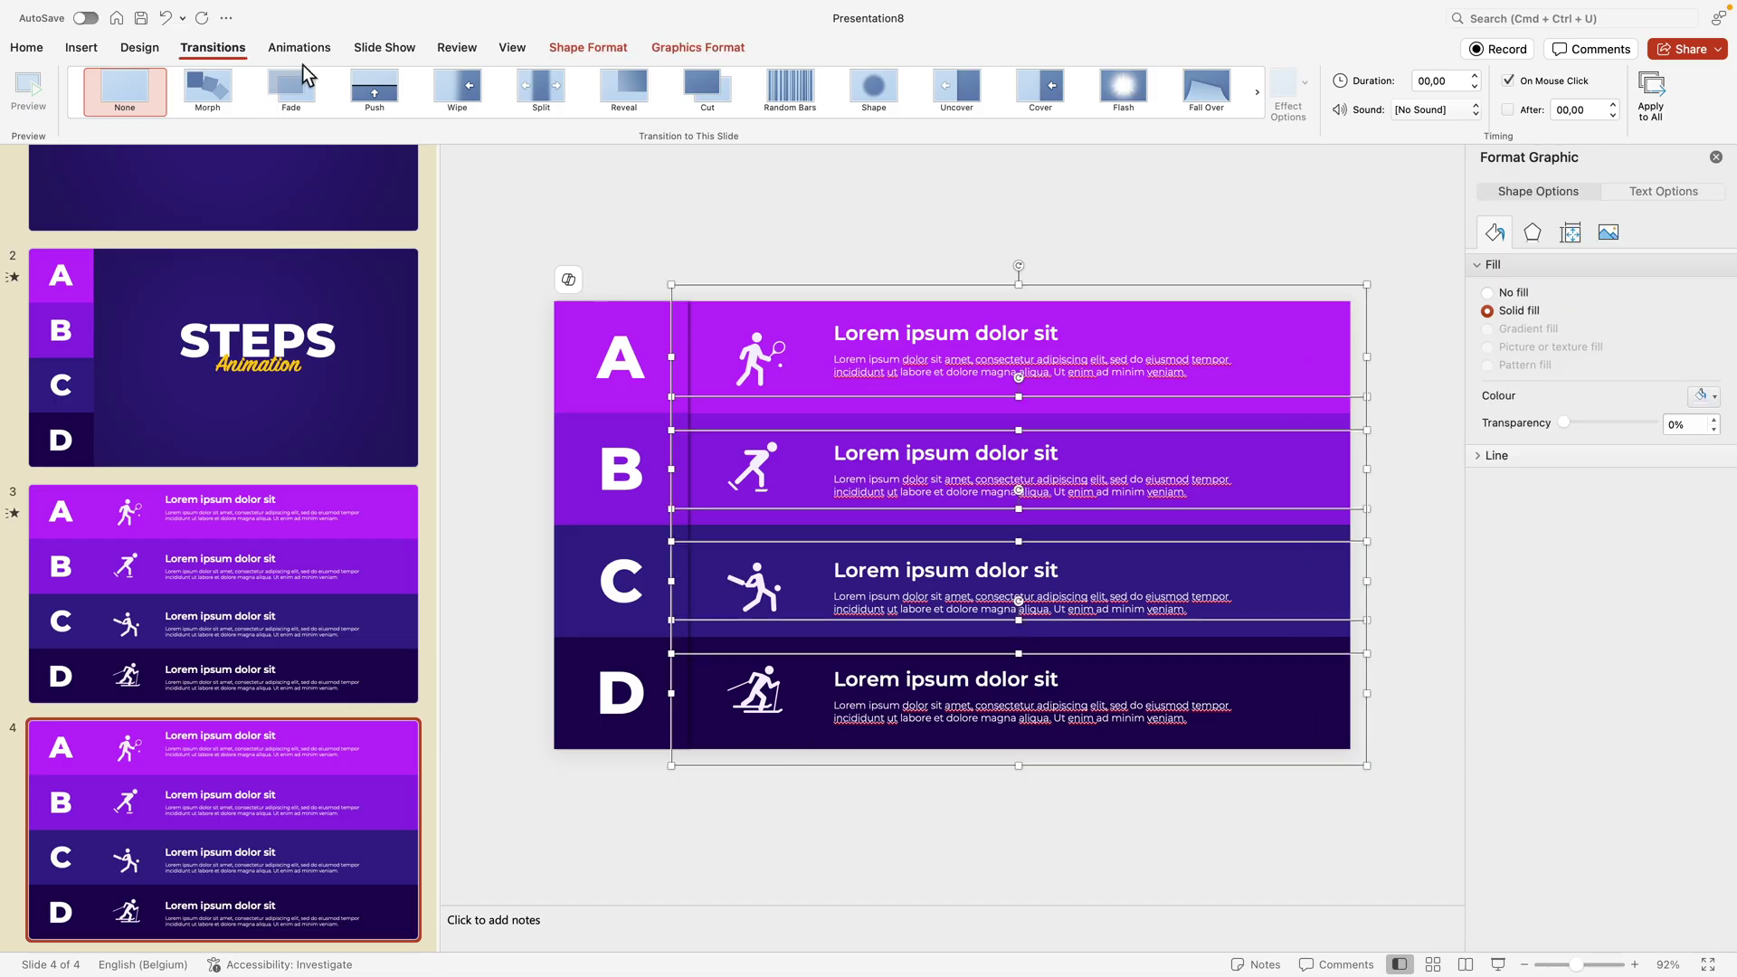
Give the four rows a Fly In entrance animation, all starting With Previous.
{"action": "left_click", "coordinate": [299, 47]}
{"action": "left_click", "coordinate": [232, 123]}
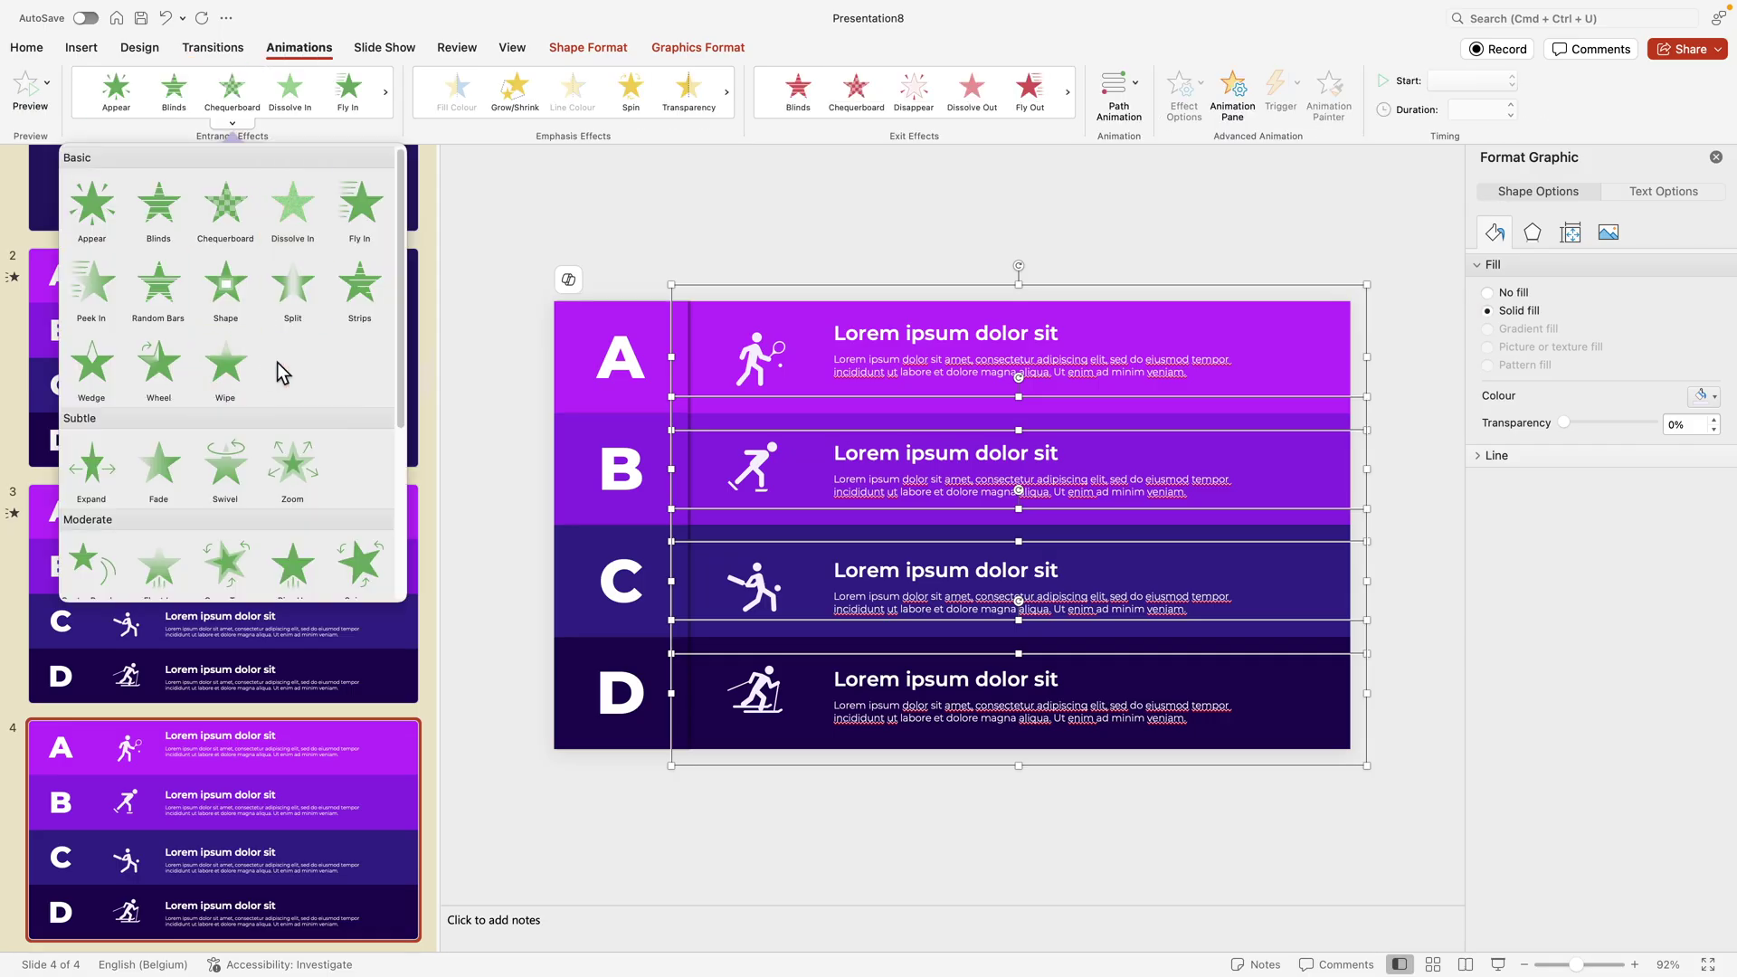
{"action": "left_click", "coordinate": [360, 209]}
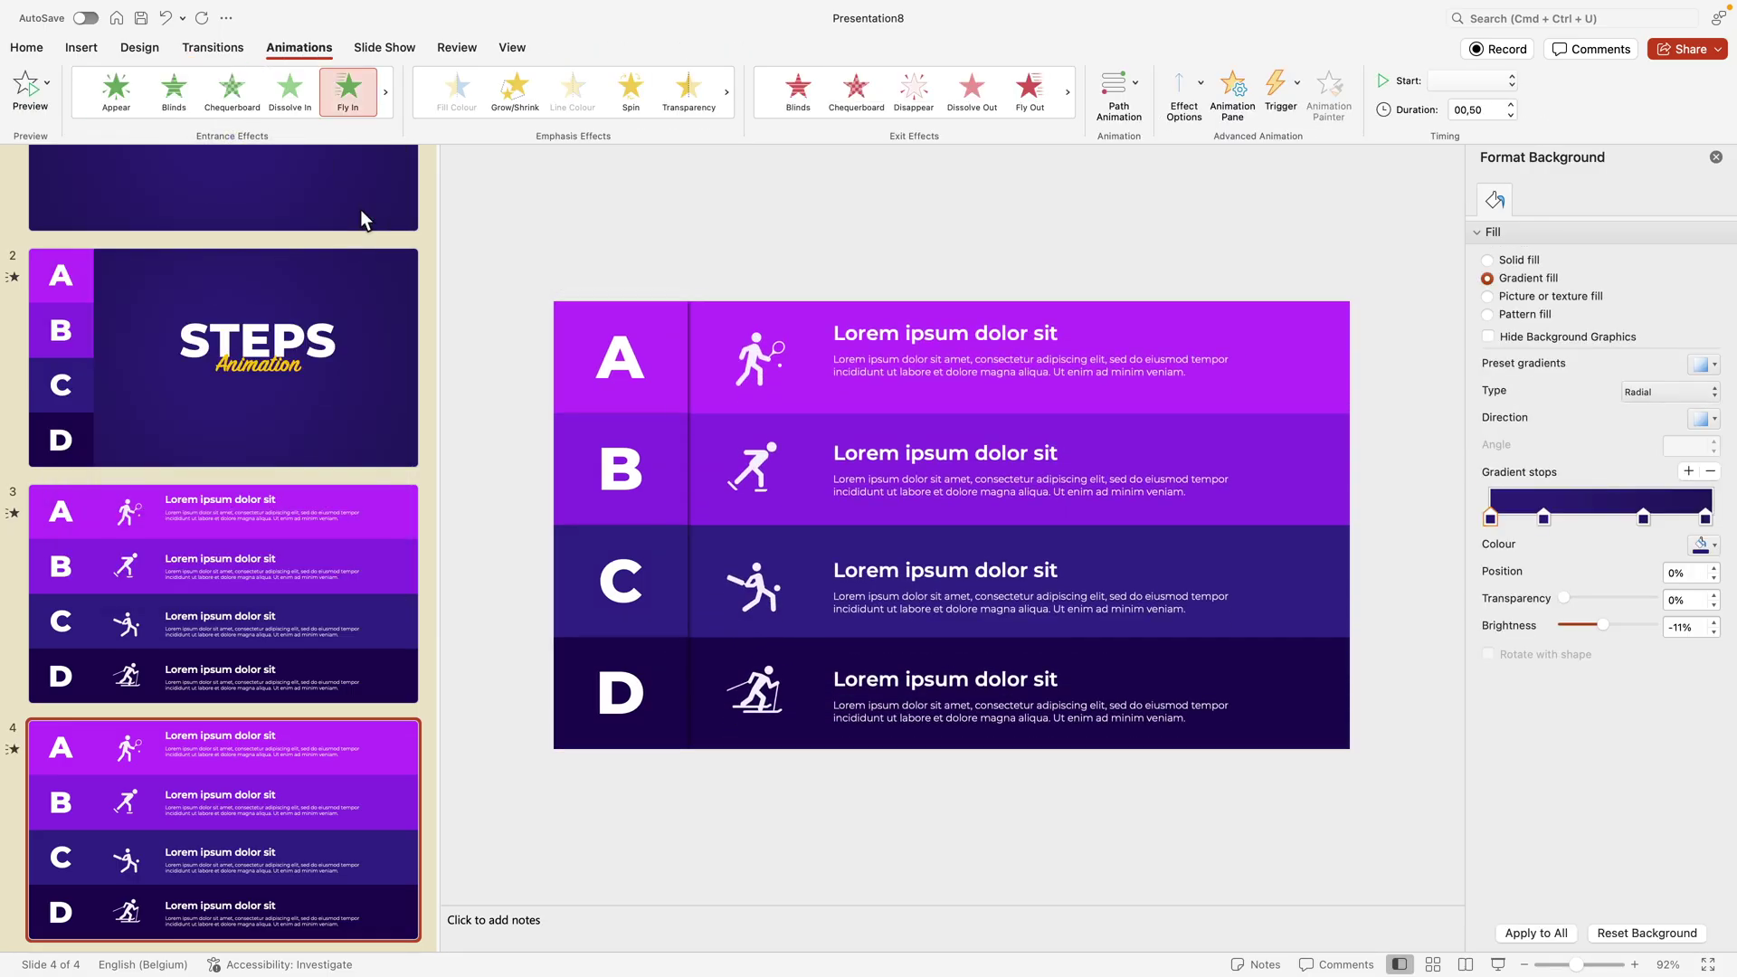
{"action": "left_click", "coordinate": [1180, 90]}
{"action": "left_click", "coordinate": [1217, 137]}
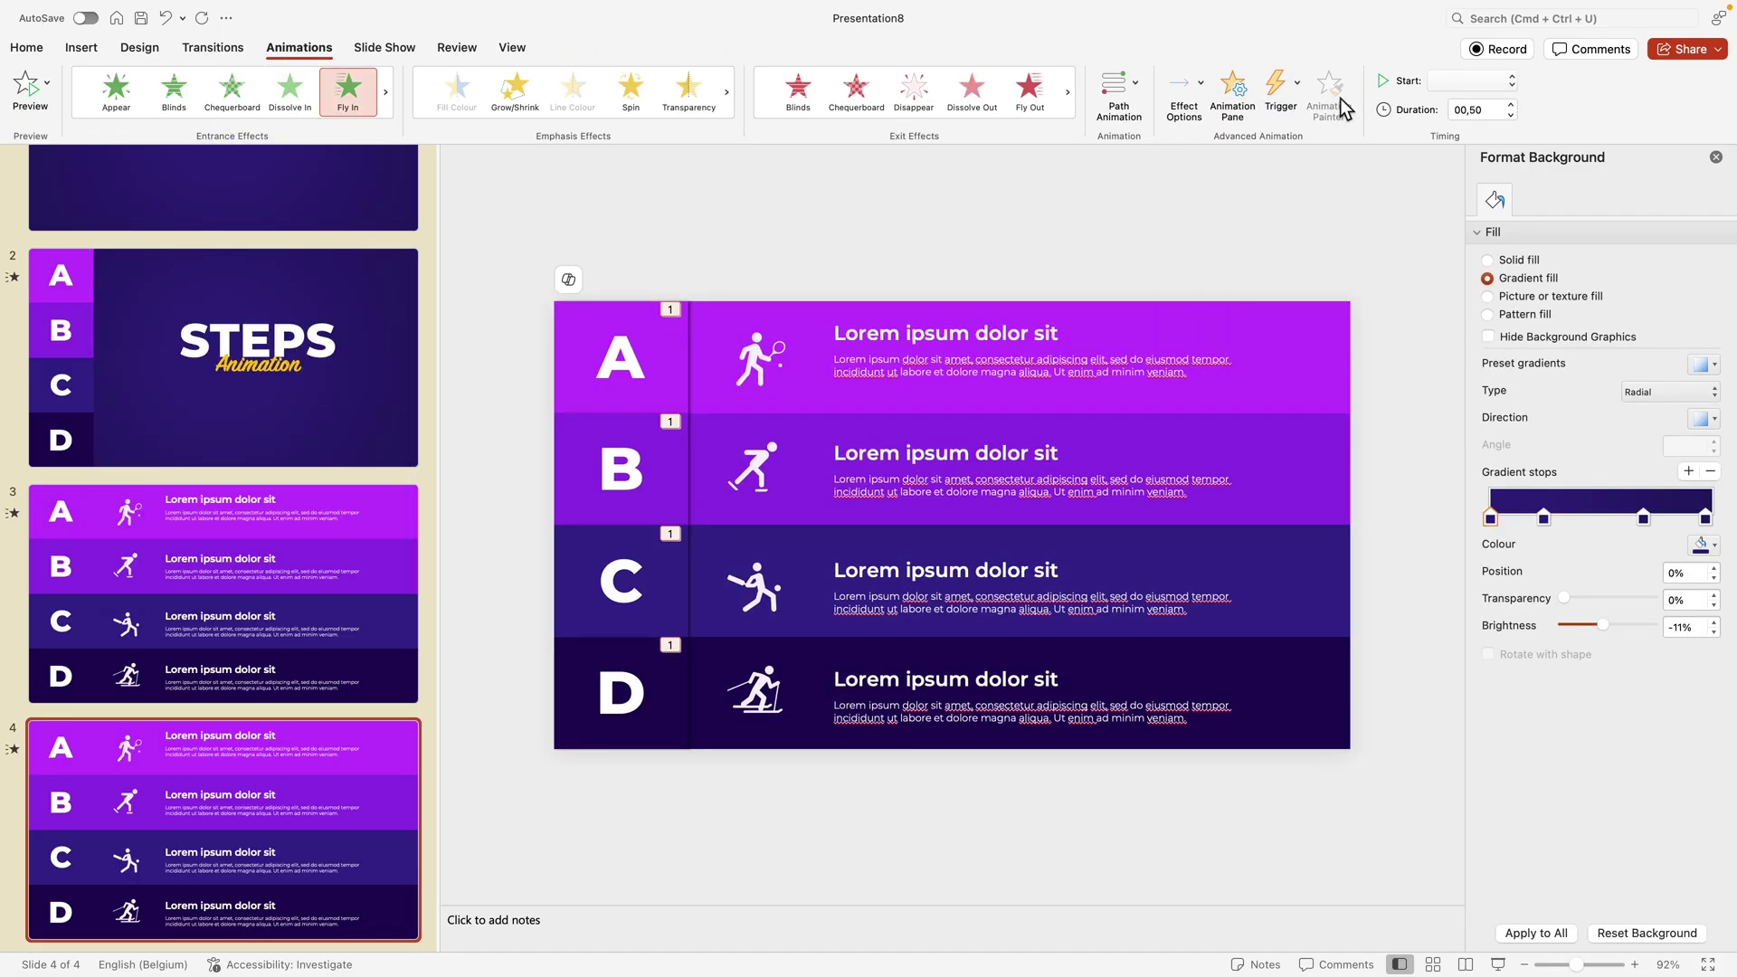
{"action": "left_click", "coordinate": [1232, 88]}
{"action": "left_click", "coordinate": [1590, 295]}
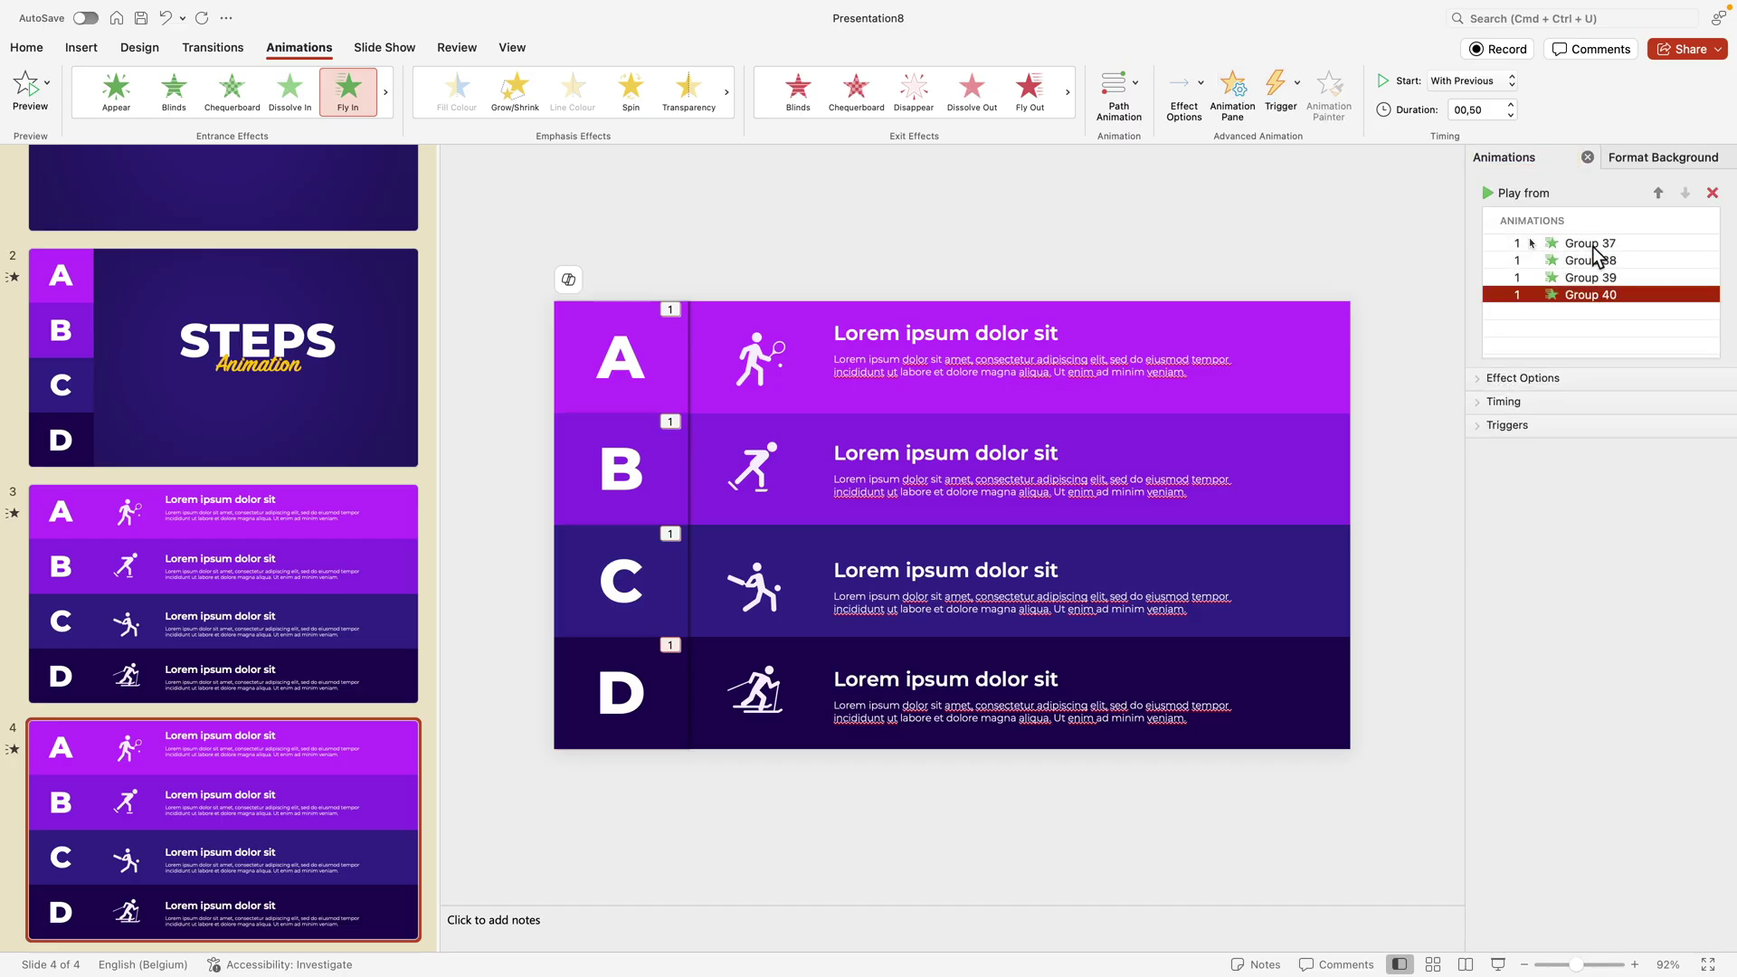